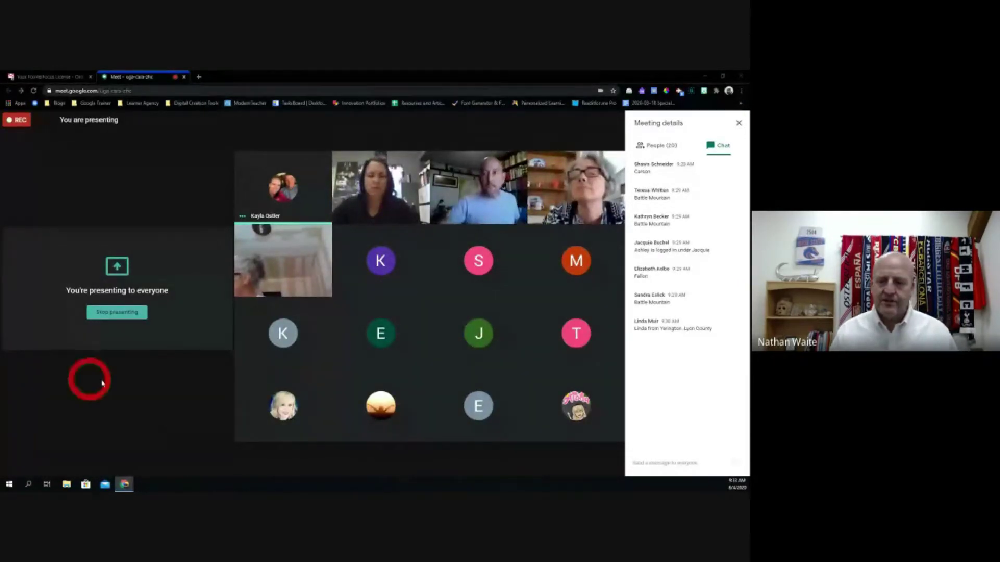
Post the copied Google Docs link in the Meet chat for all participants.
click(655, 463)
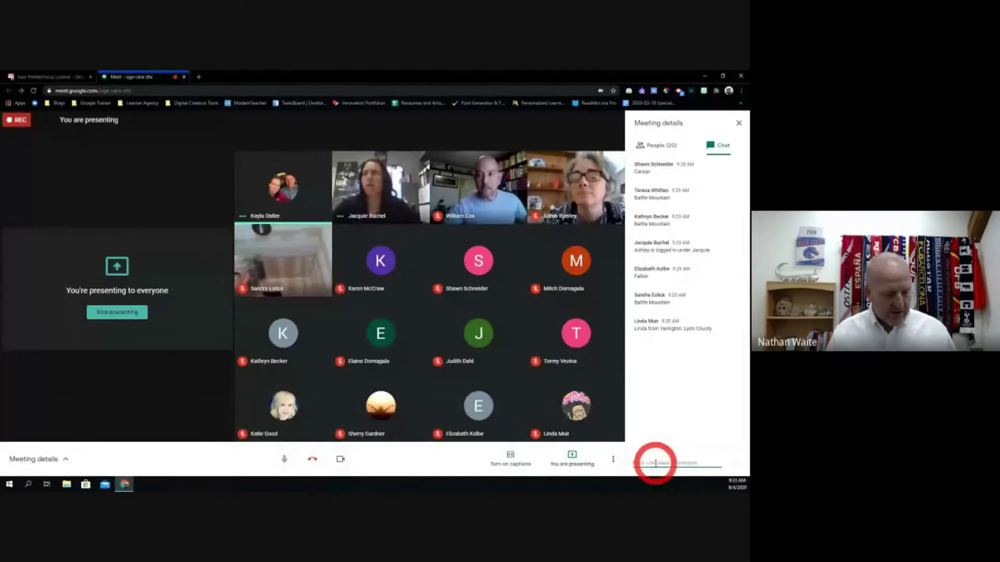
key(ctrl+v)
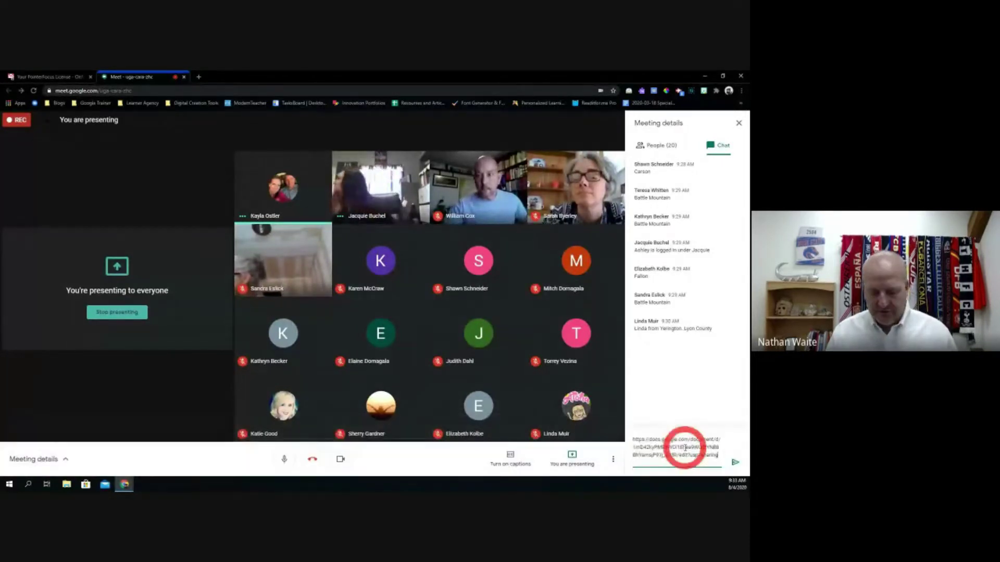
key(Return)
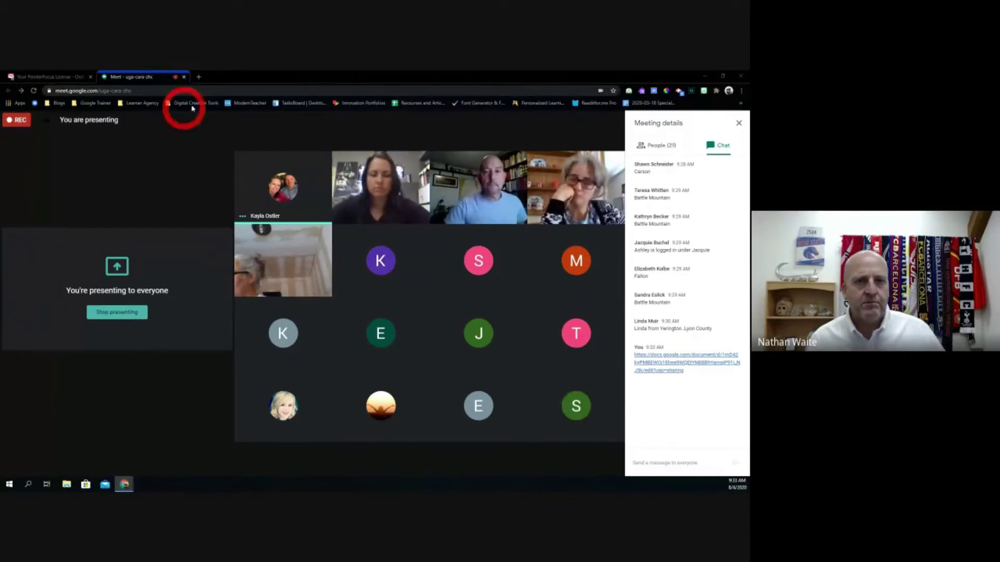
Open Google Drive in a new browser tab.
click(198, 77)
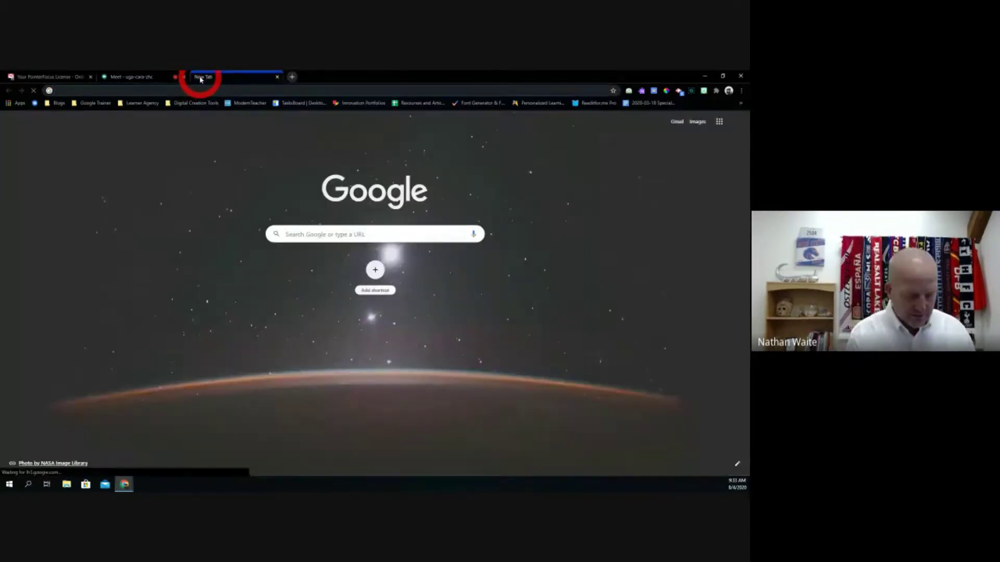
text(drive)
key(Return)
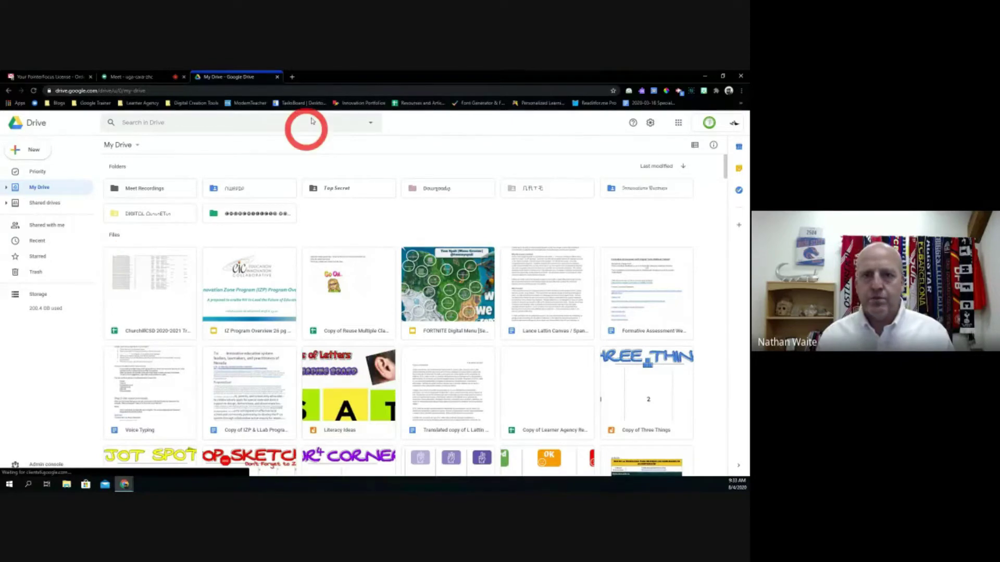
Switch to the Meet call, admit the waiting participant, and return to Google Drive.
click(147, 78)
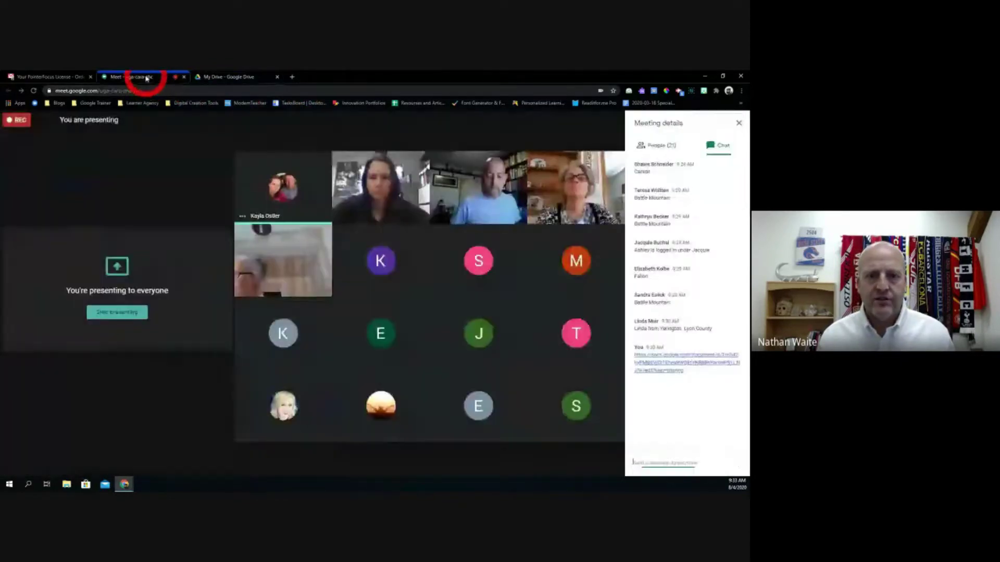
click(451, 317)
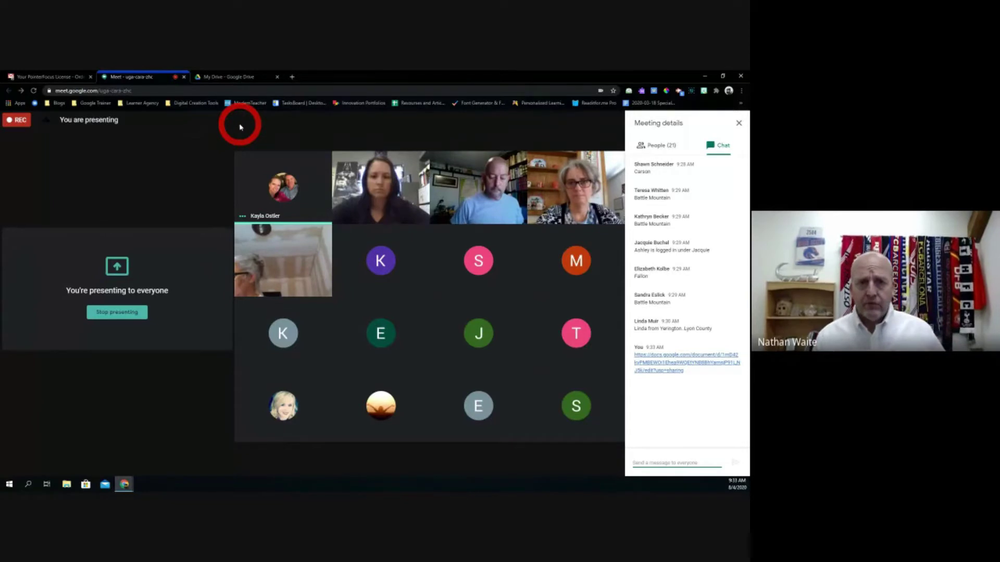
click(224, 78)
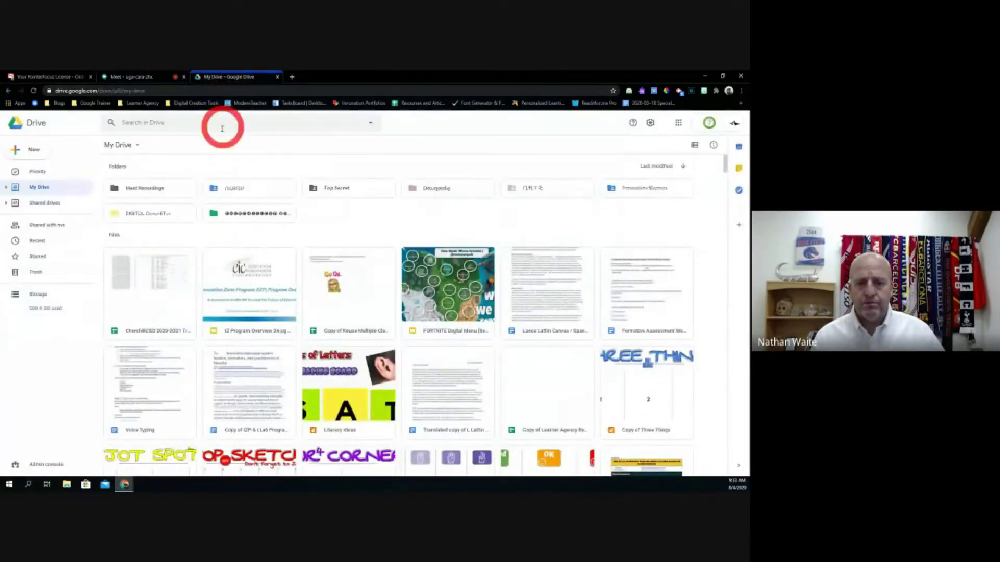
Create a new blank Google Form from My Drive.
click(41, 151)
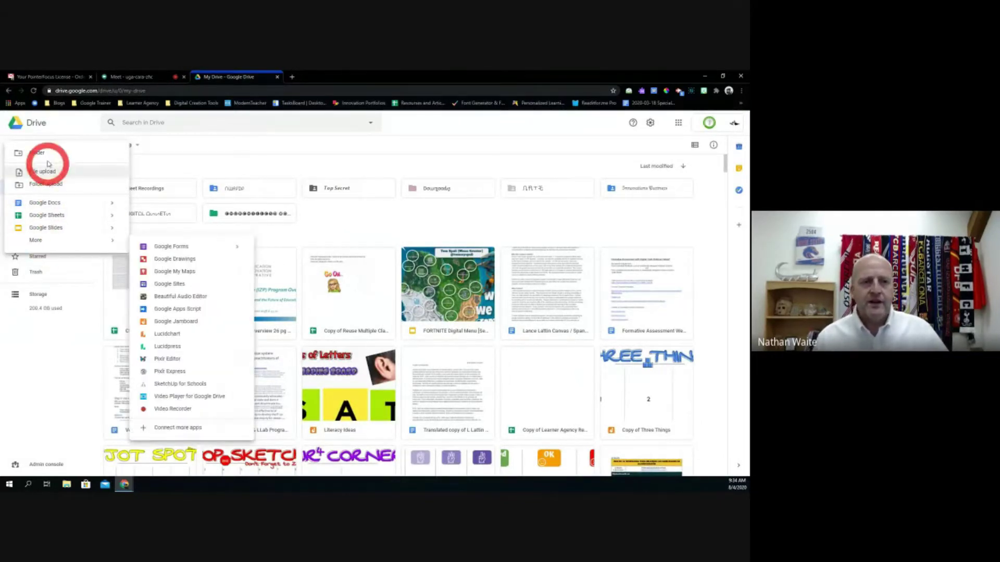
click(66, 134)
click(39, 151)
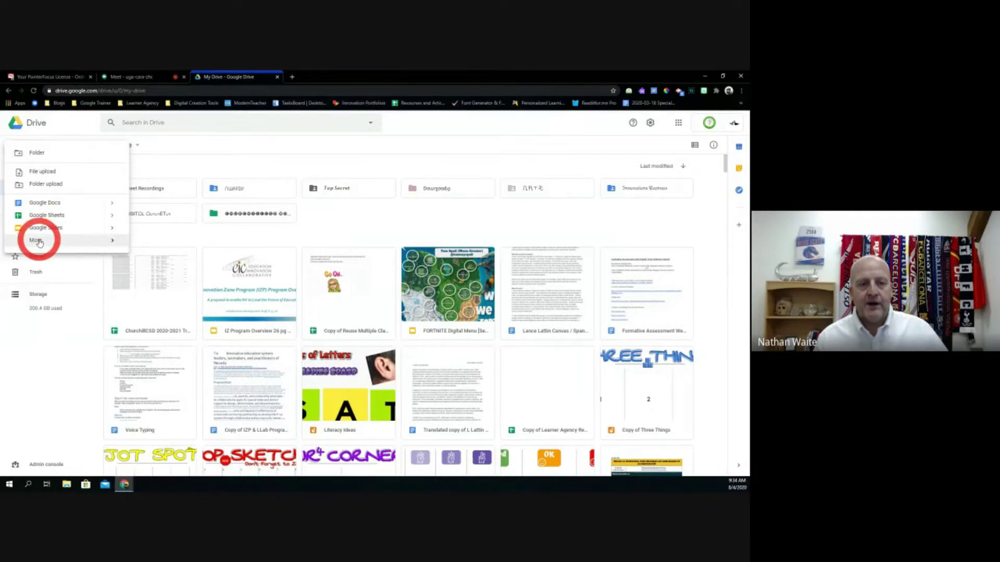
mouse_move(39, 242)
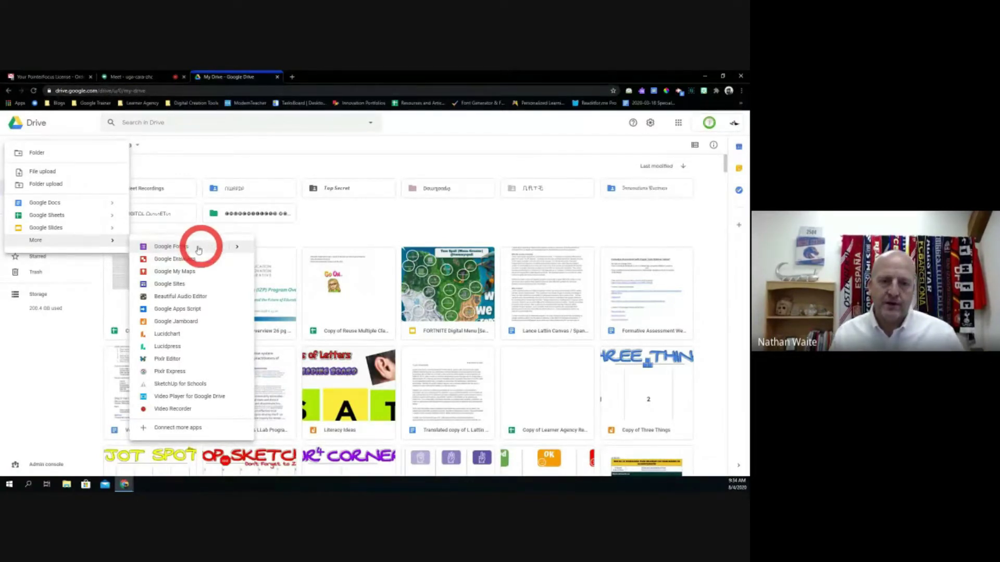
click(164, 248)
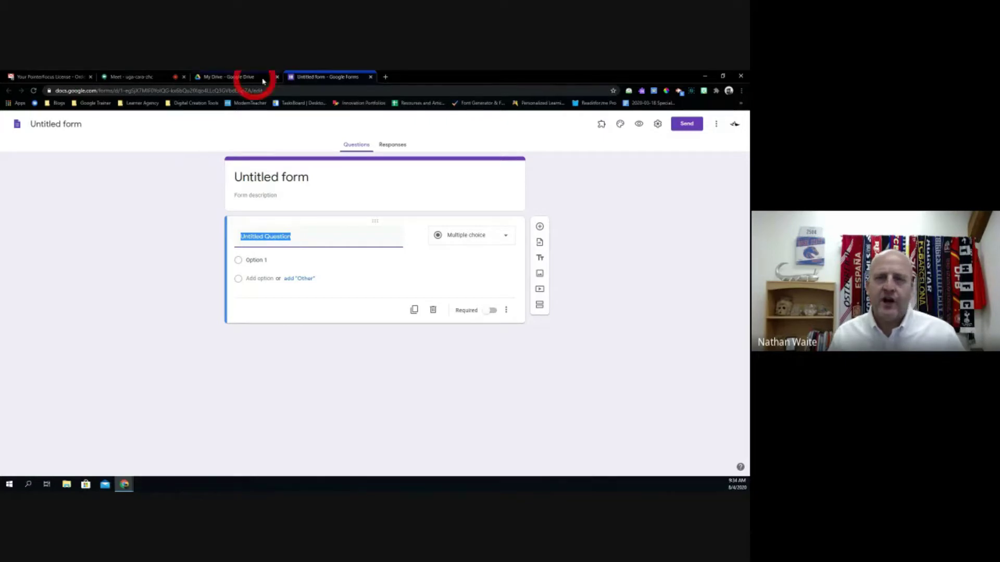
Replace the untitled form's tab with the prepared Domestic Water Use form and look over its initials and Bath questions.
drag(342, 79, 0, 96)
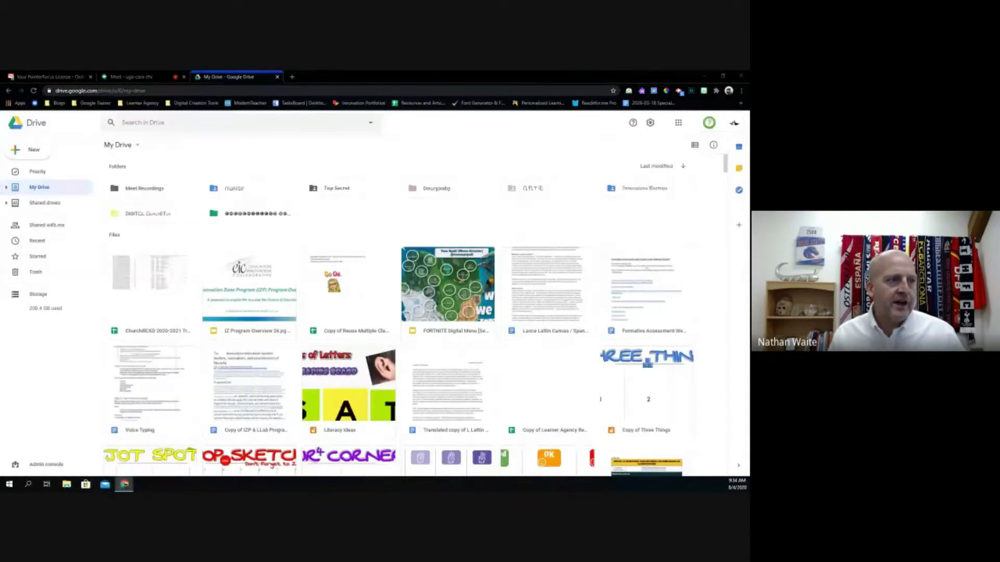
drag(0, 86, 313, 80)
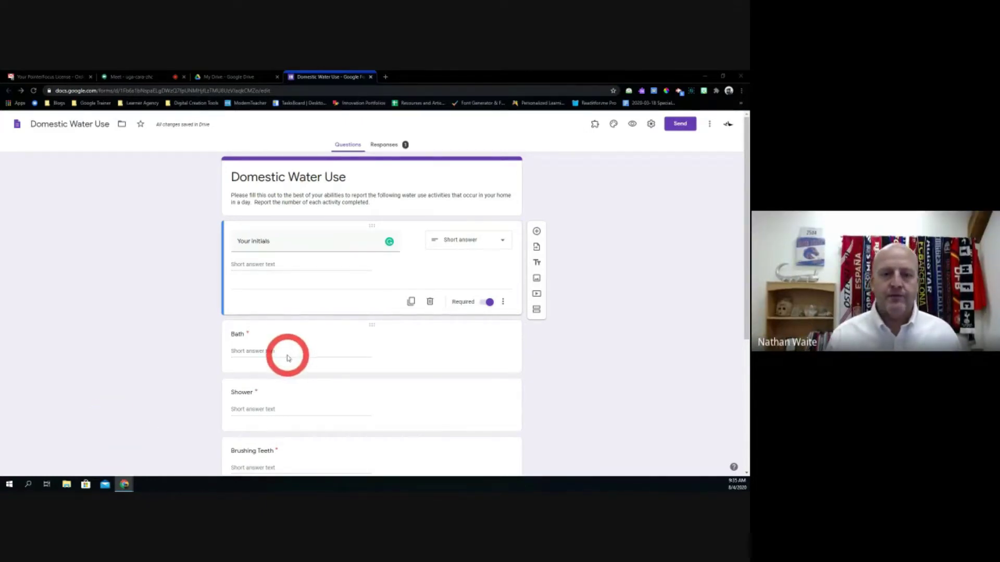
click(366, 339)
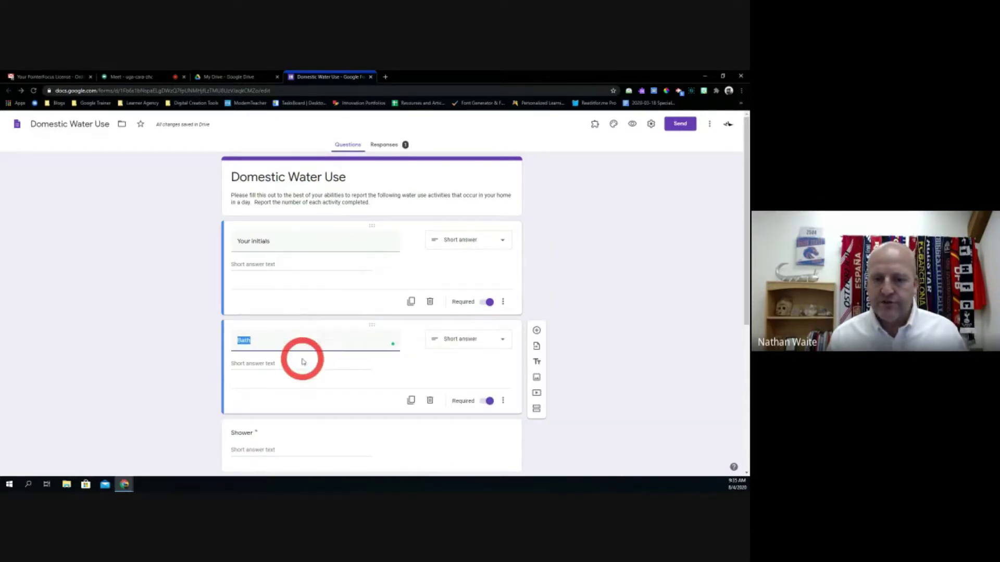
scroll(316, 363, down, 1)
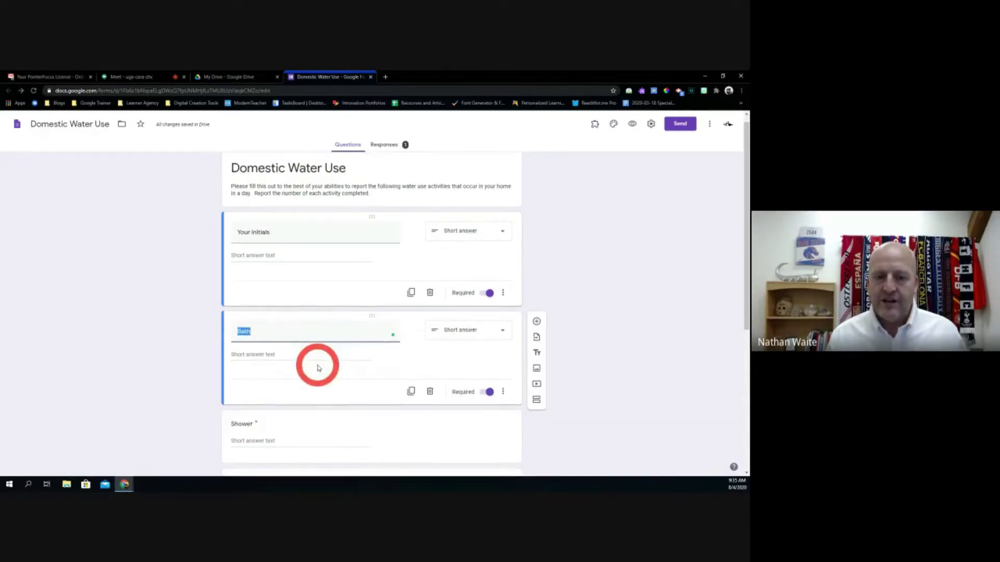
scroll(235, 232, up, 1)
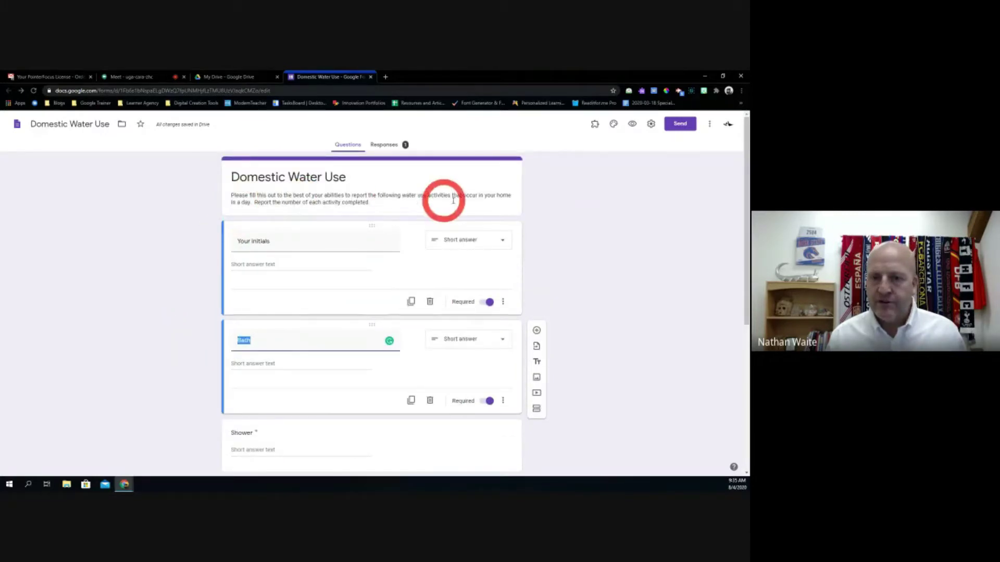
click(571, 204)
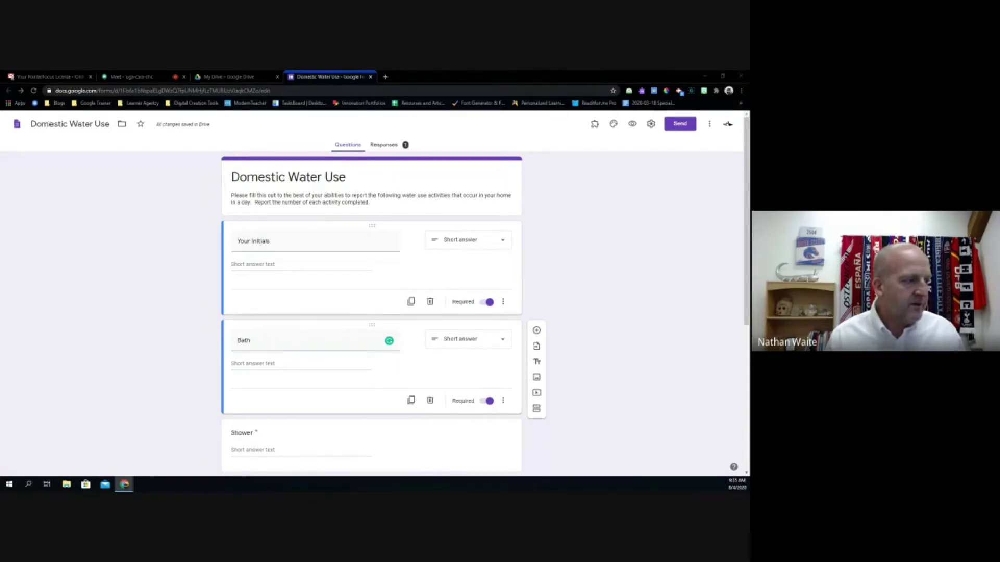
Copy the Domestic Water Use form's short link and post it in the Meet chat.
key(ctrl+c)
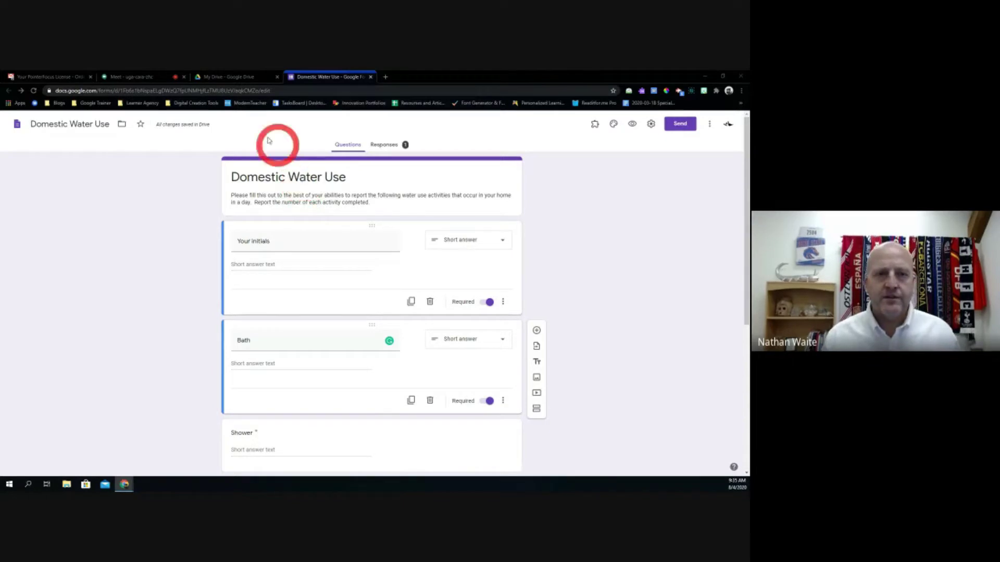
click(149, 80)
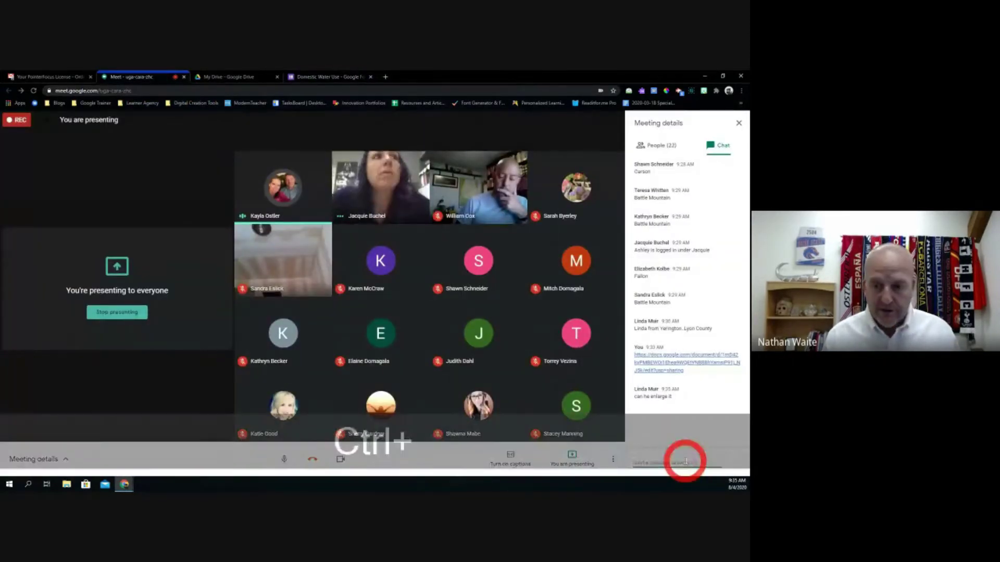
key(ctrl+v)
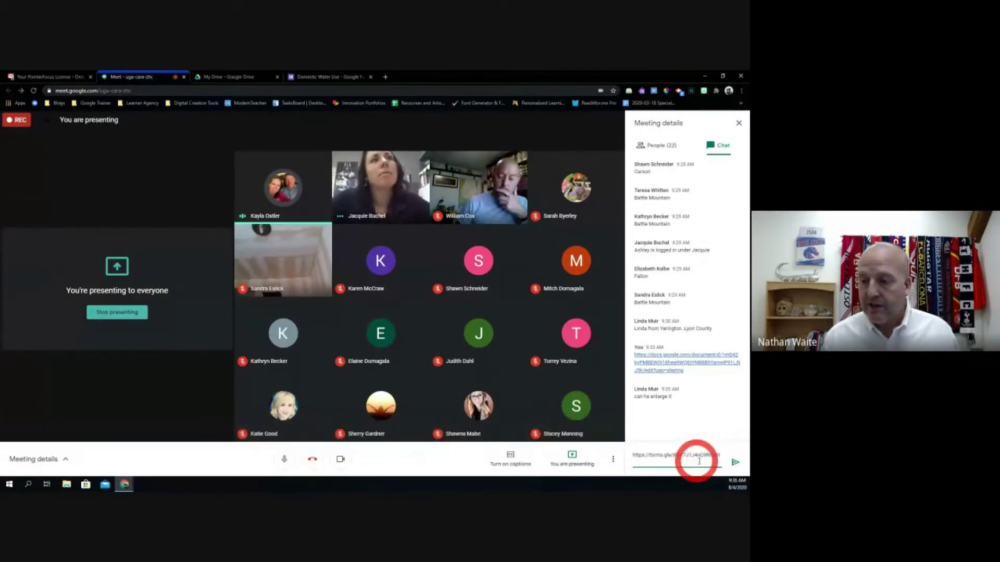
key(Return)
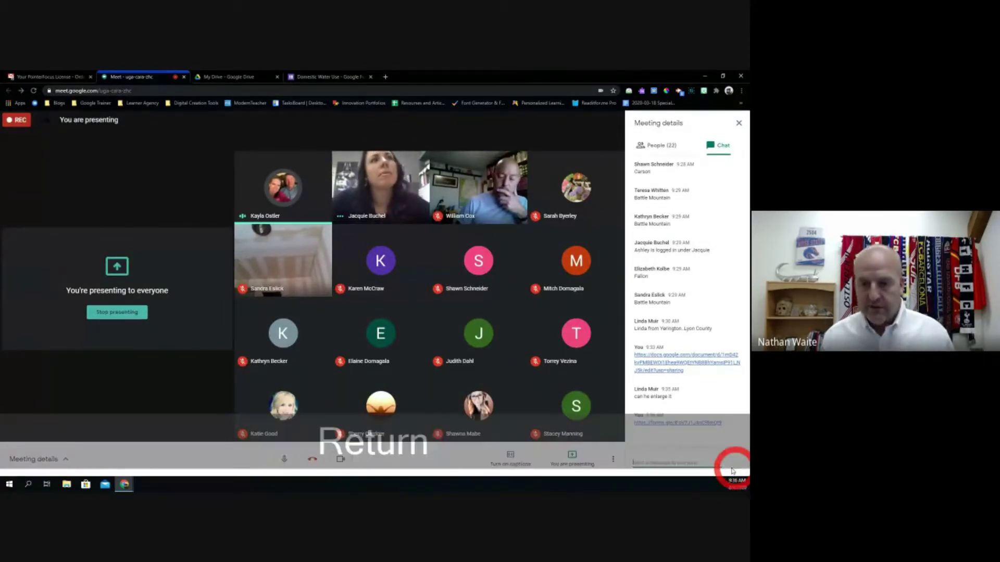
Return to the Domestic Water Use form and enlarge the page so its questions are easier to read.
click(303, 78)
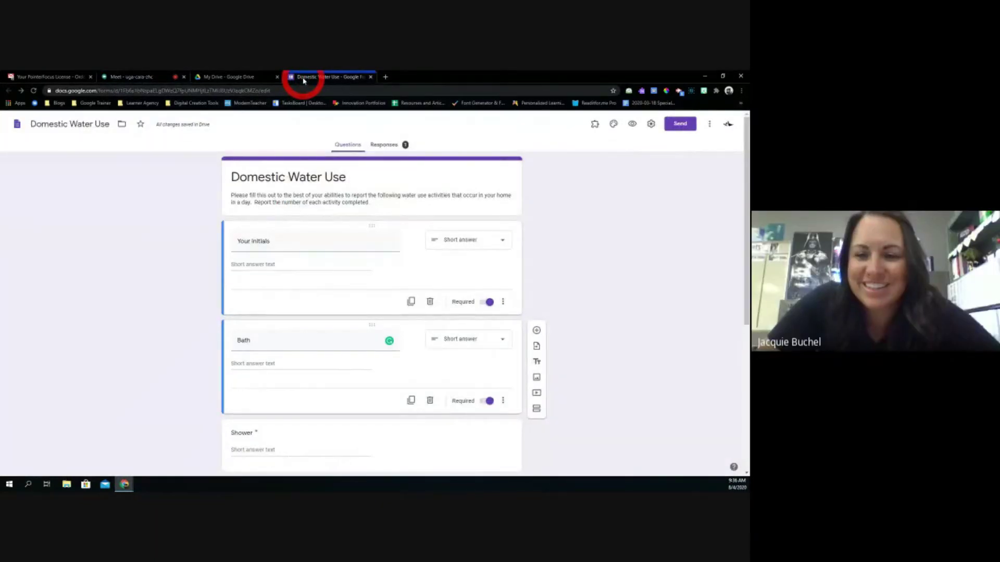
key(ctrl+equal)
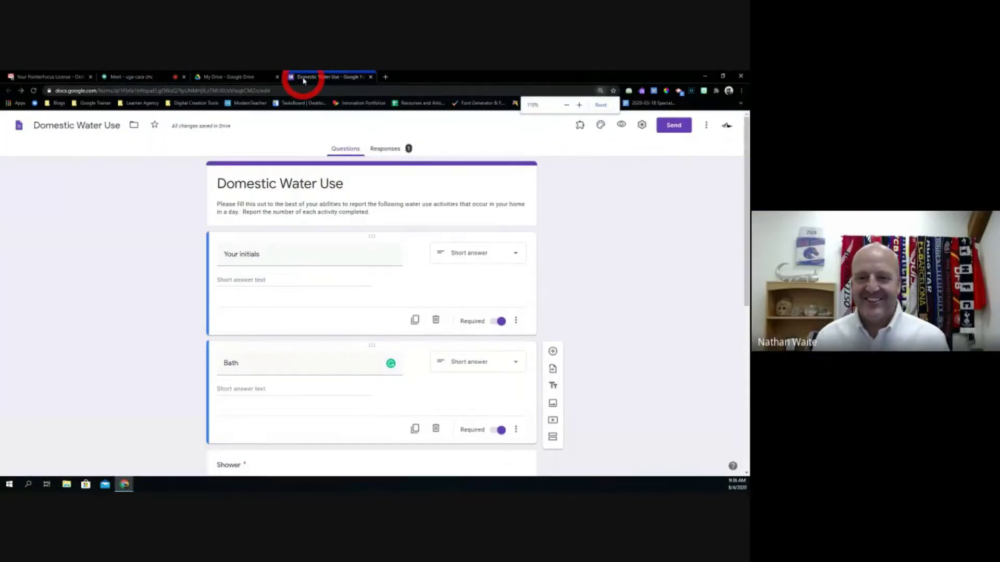
key(ctrl+equal)
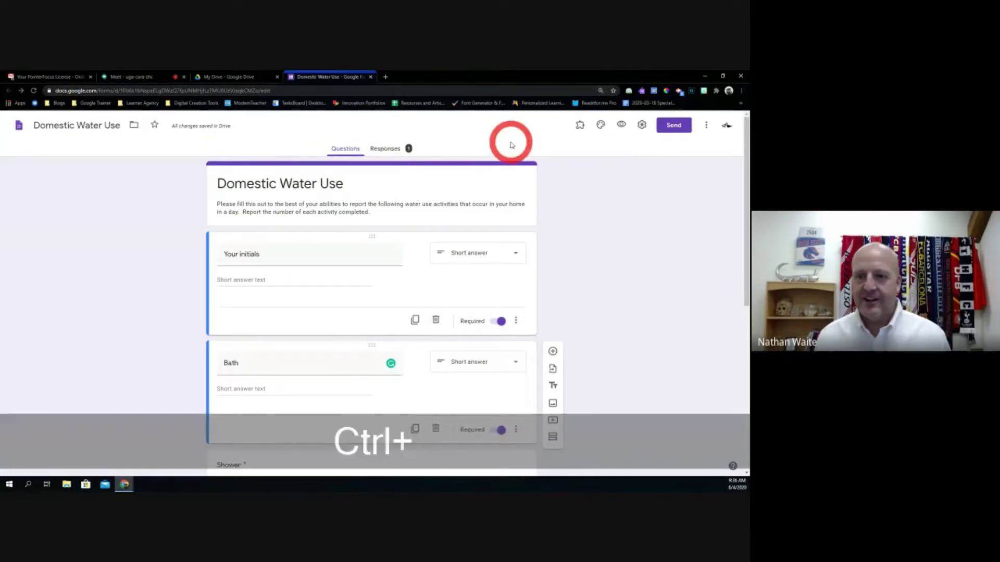
key(ctrl+equal)
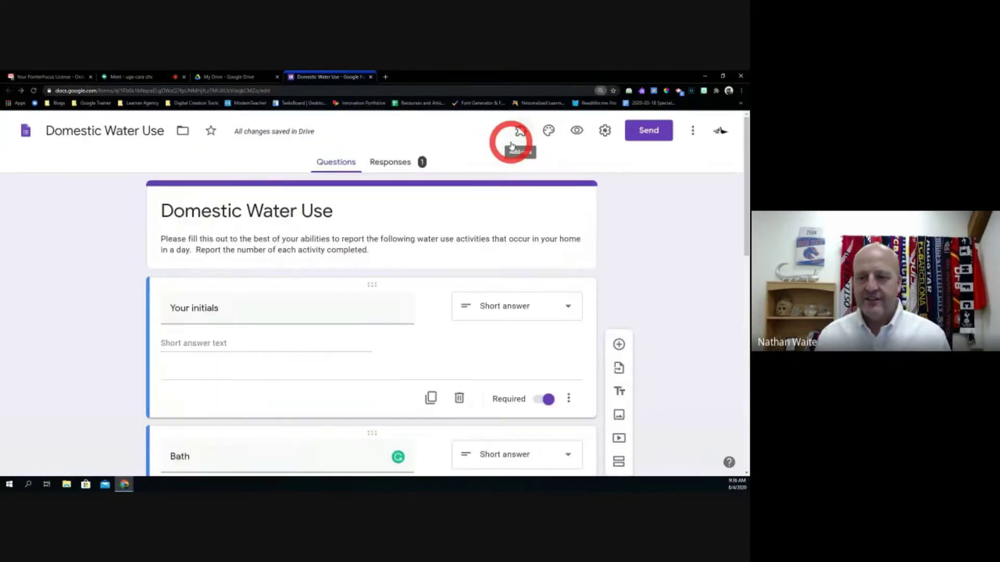
key(ctrl+equal)
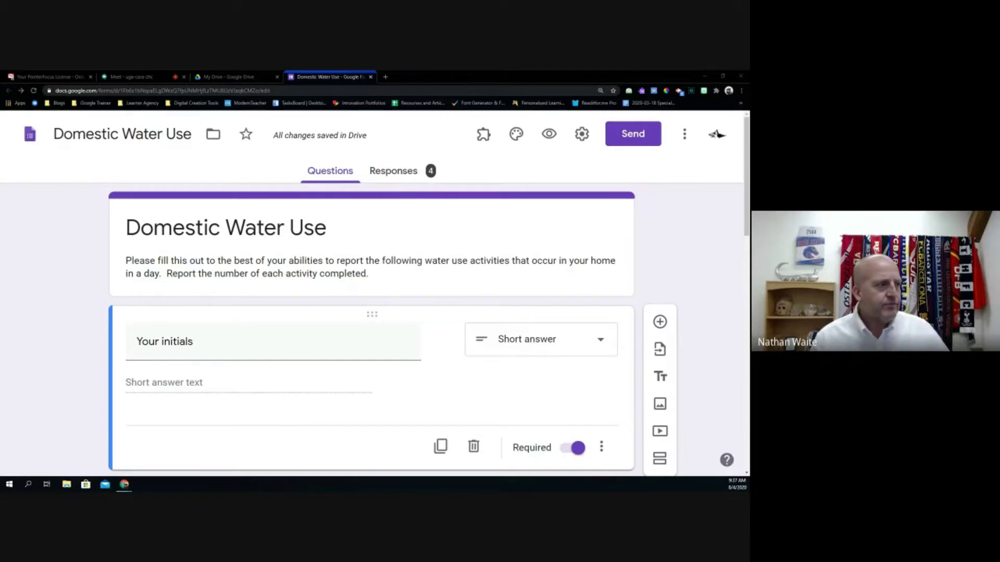
Admit the person asking to join the Meet call and go back to the Domestic Water Use form.
click(148, 79)
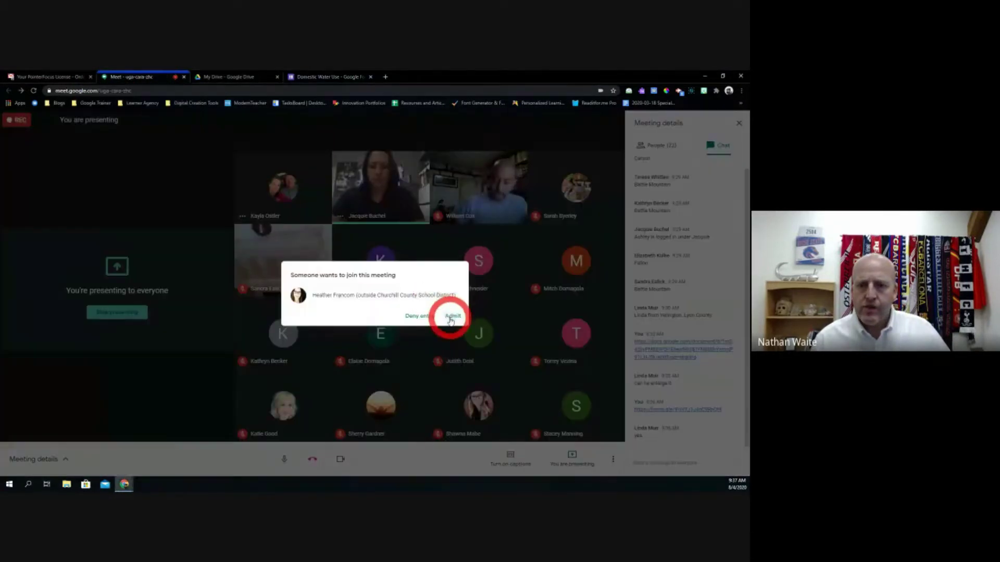
click(447, 314)
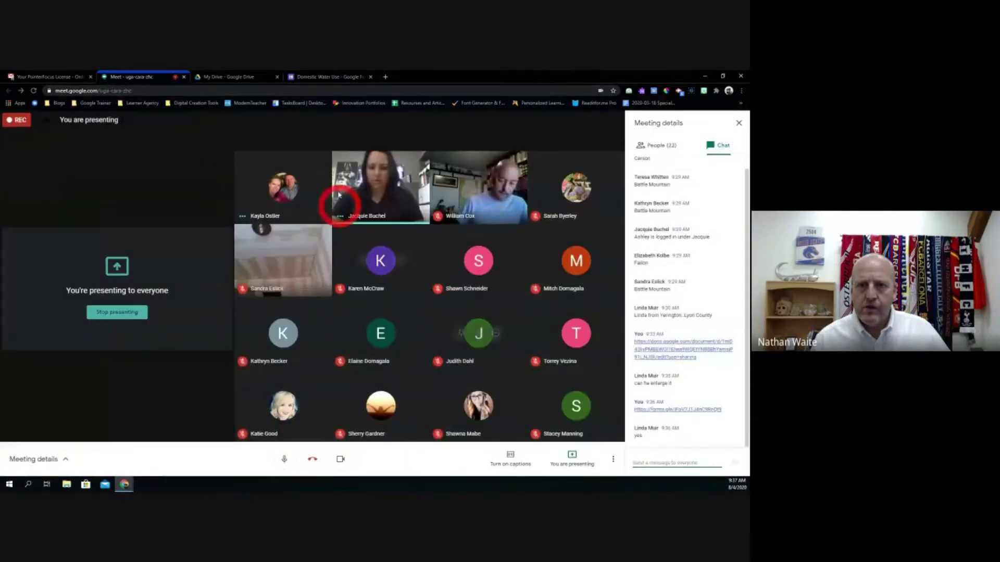
click(333, 78)
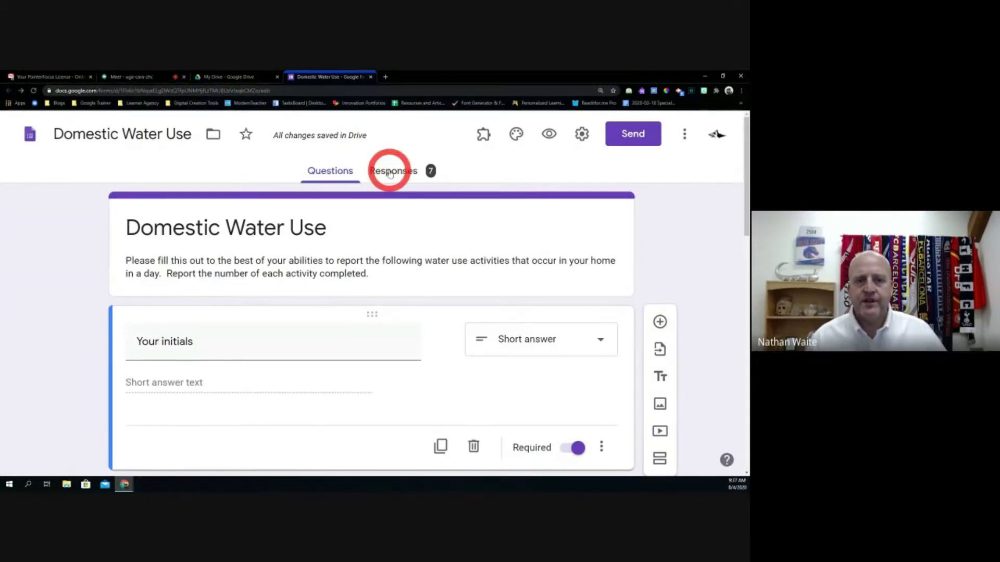
Look through the form's questions and examine the response summary from the initials list down to the Bath chart.
scroll(354, 250, down, 3)
scroll(356, 257, down, 10)
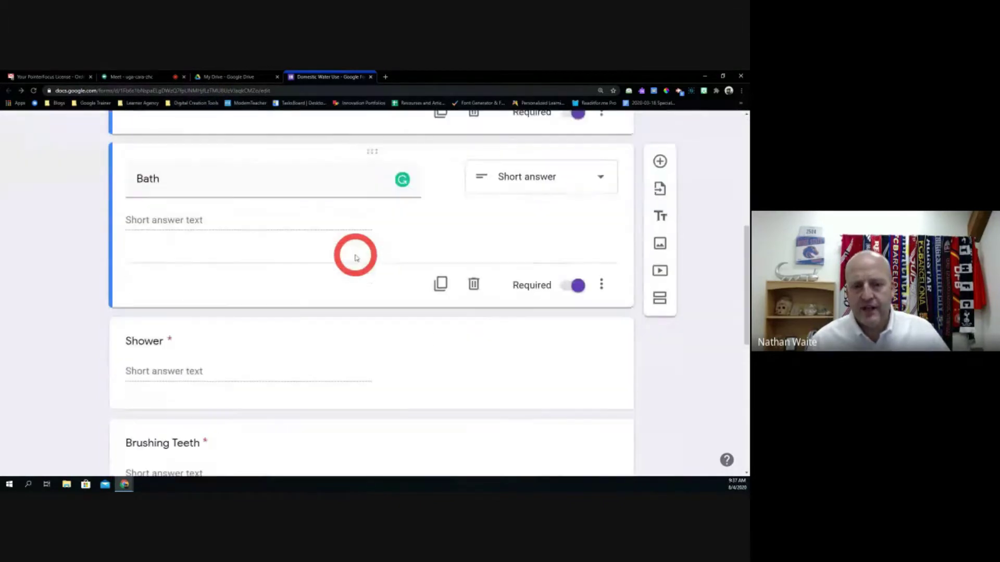
scroll(356, 257, up, 13)
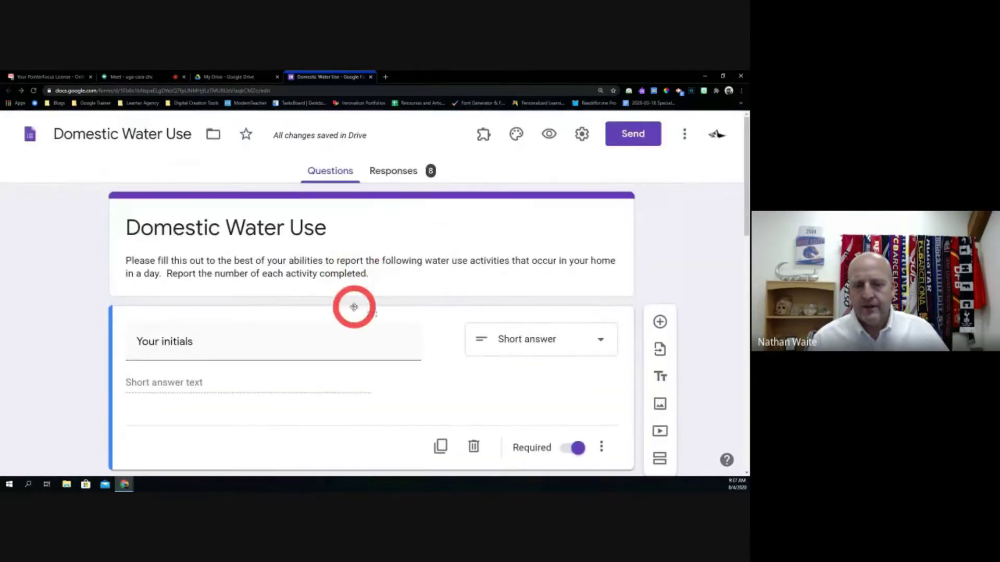
mouse_move(341, 339)
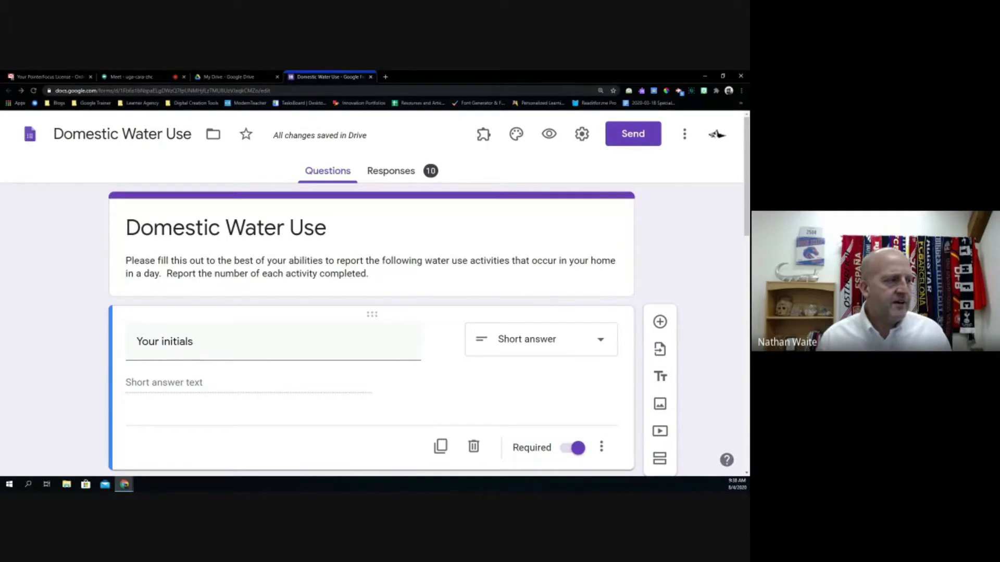
click(403, 176)
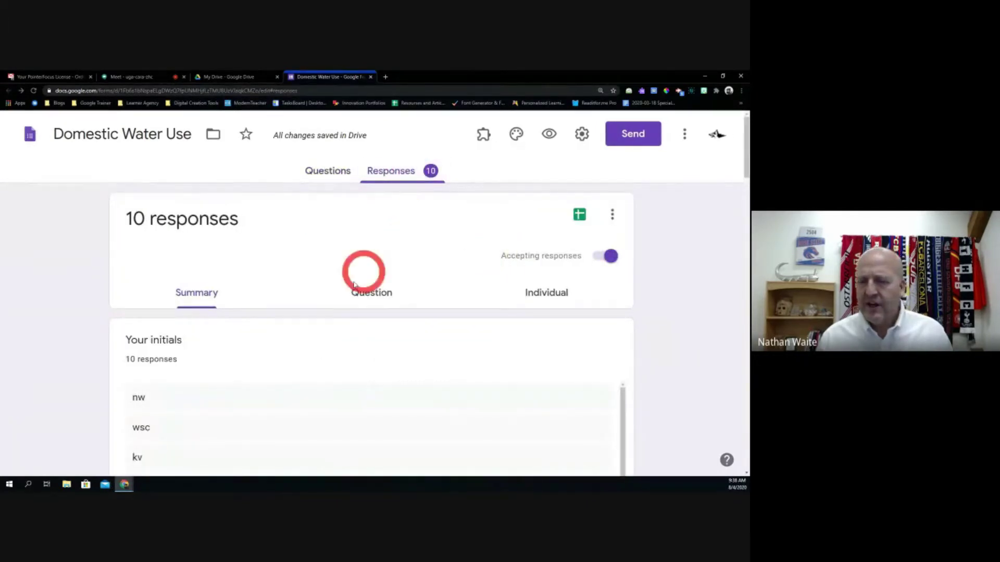
scroll(435, 323, down, 6)
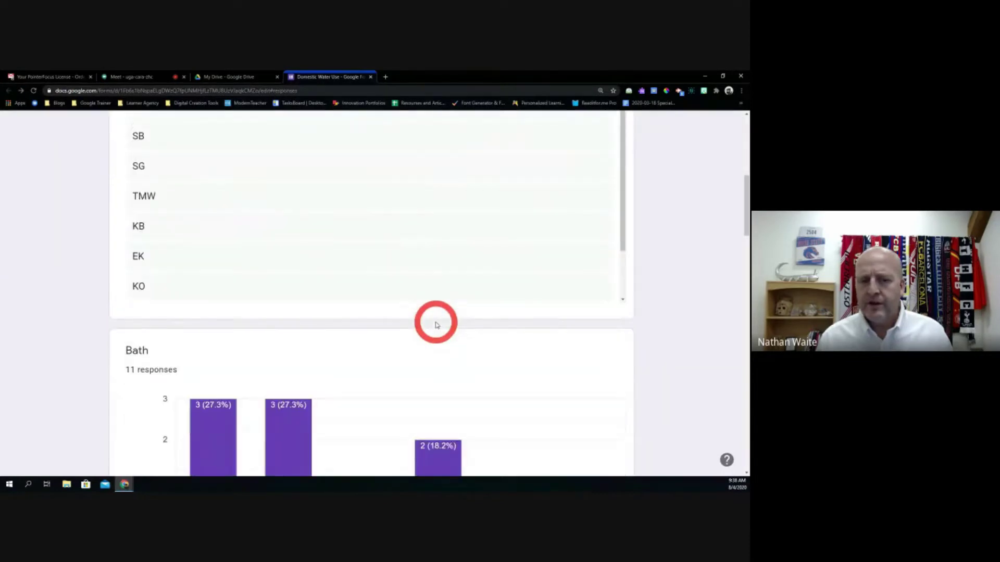
Examine the response summary charts from Bath and Shower through the remaining questions and return to the start of the summary.
scroll(436, 325, down, 6)
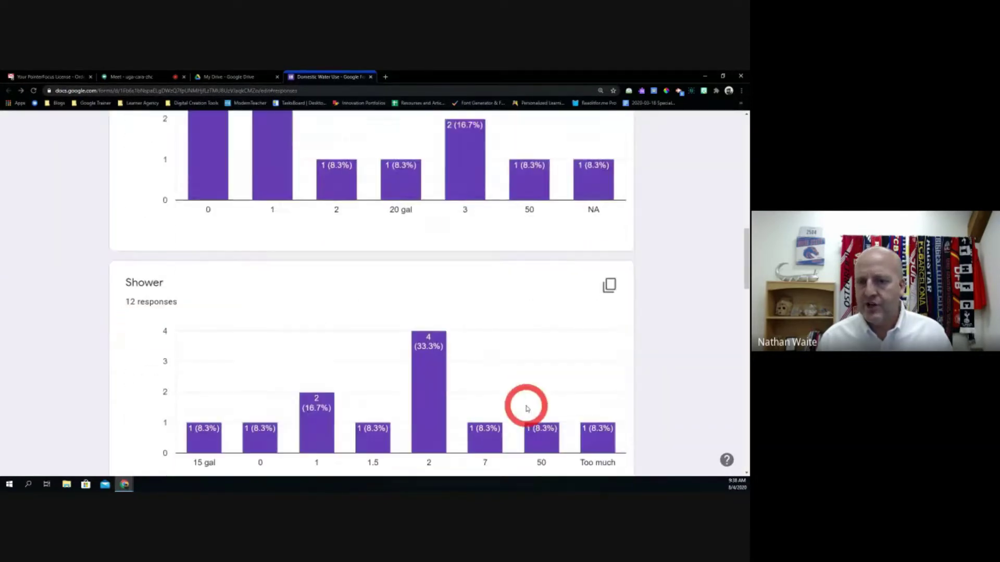
scroll(521, 407, down, 3)
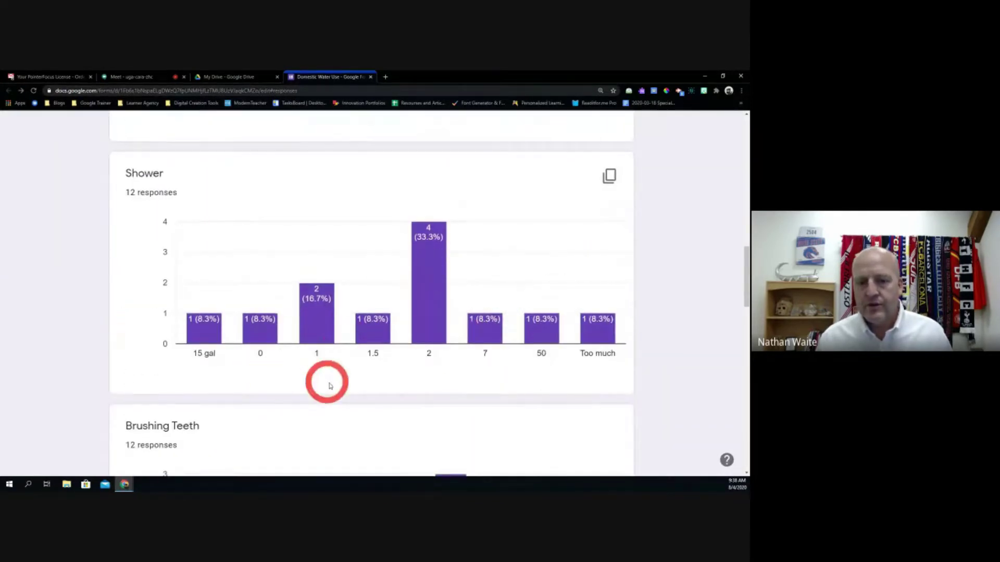
scroll(329, 386, down, 15)
scroll(340, 388, down, 1)
scroll(340, 388, up, 12)
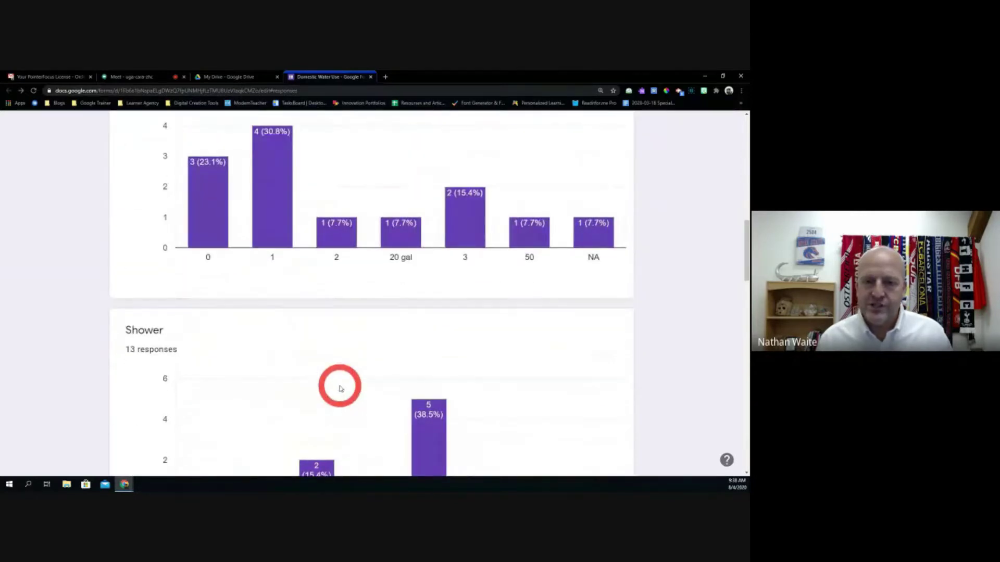
scroll(340, 388, up, 15)
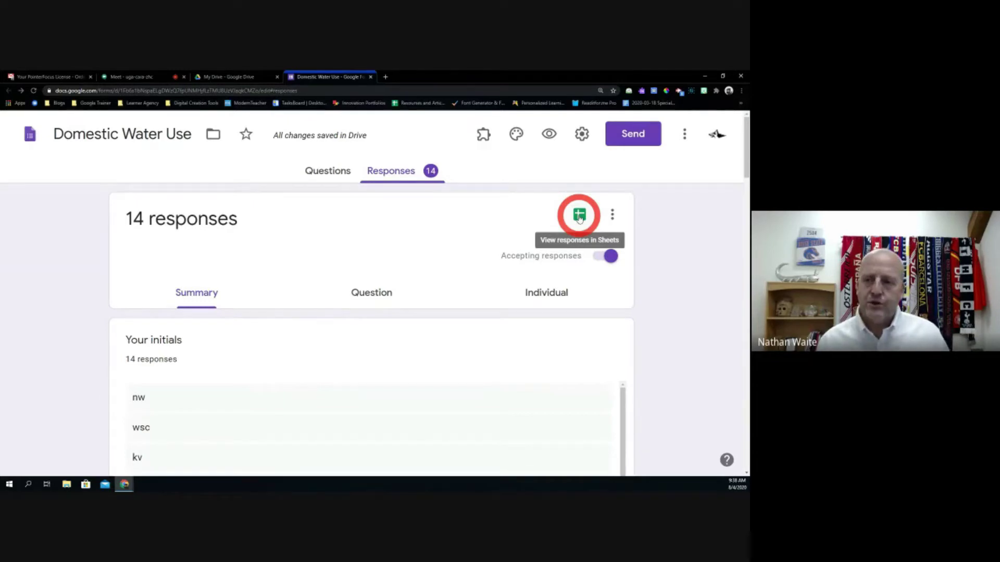
Open the form's responses in Sheets and look over the collected rows and columns.
click(579, 215)
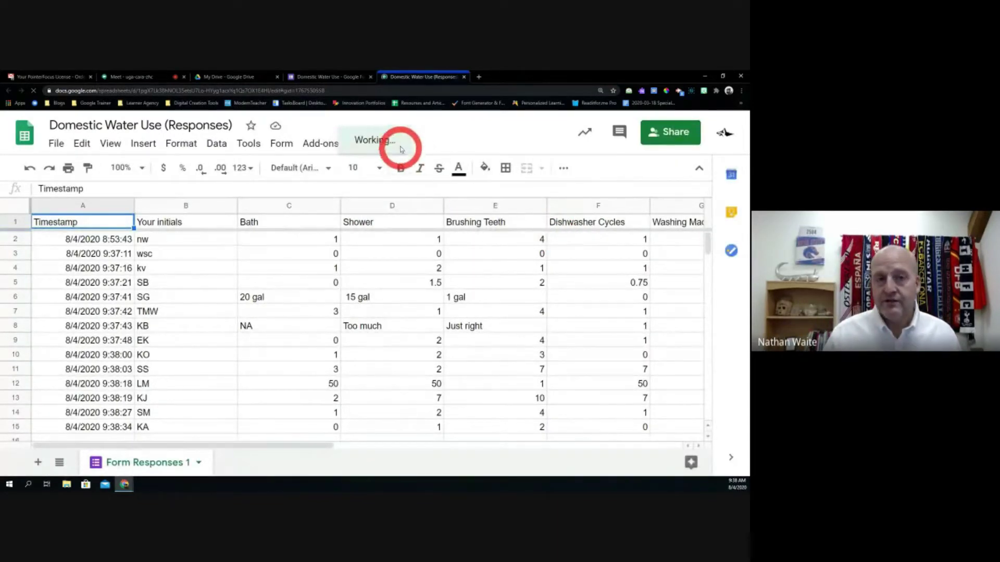
scroll(365, 297, down, 2)
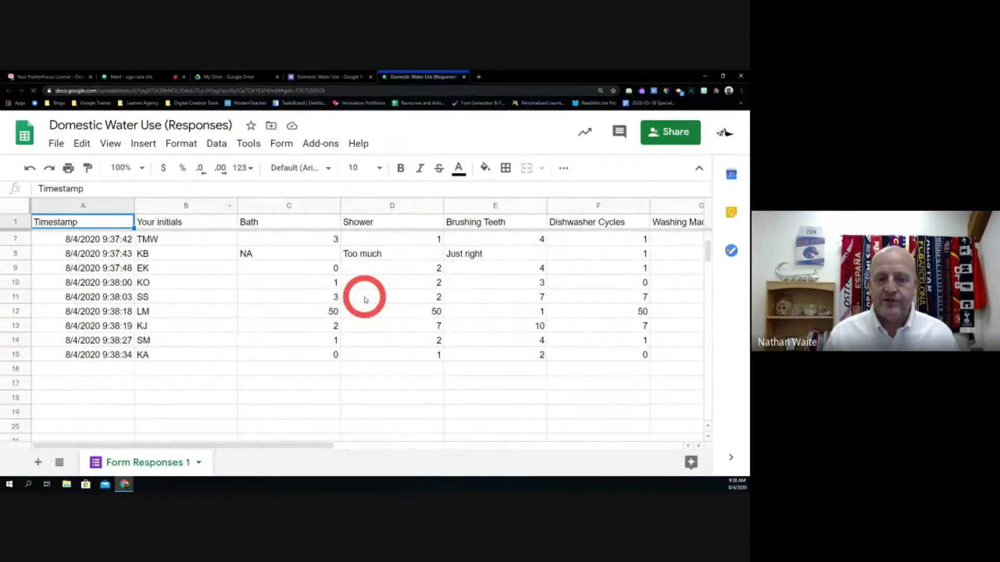
scroll(364, 297, up, 2)
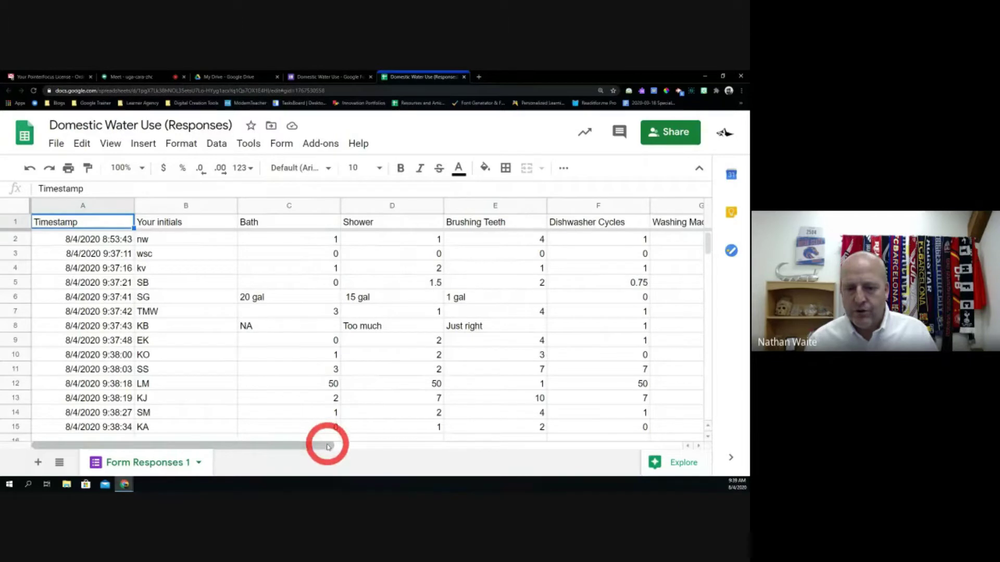
drag(395, 447, 277, 441)
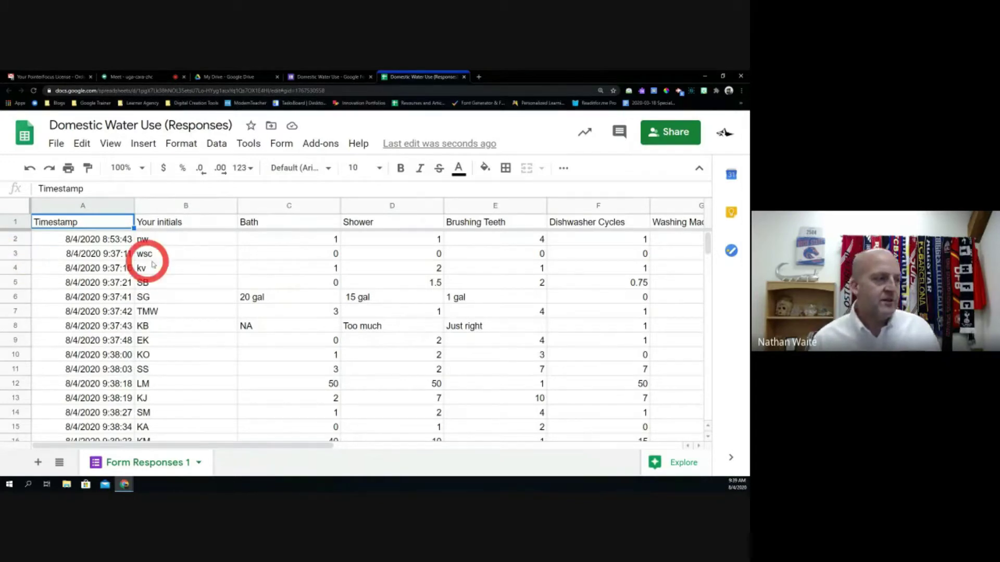
Open cell B2 for editing without altering it and step down the initials column to cell B10.
click(195, 240)
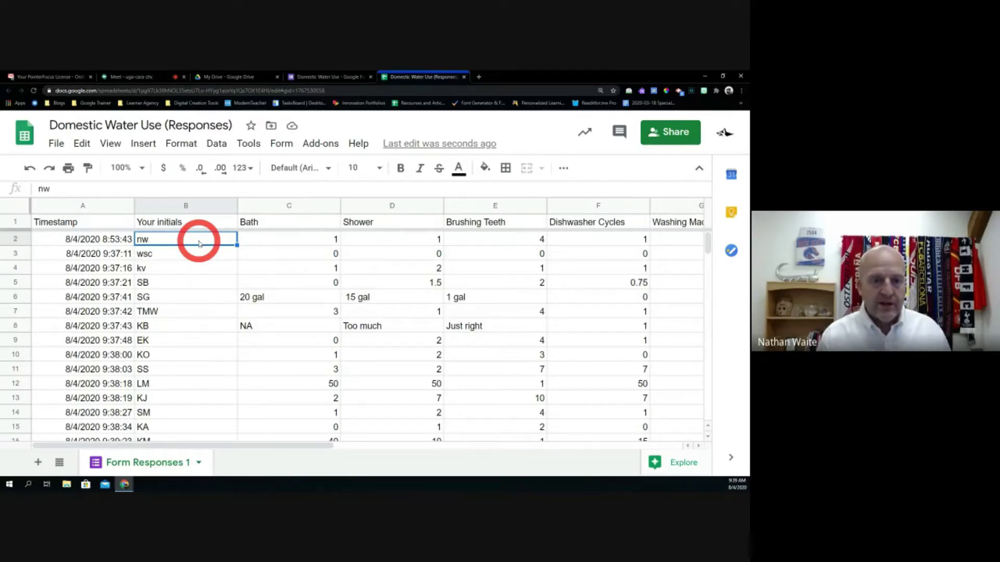
double_click(199, 242)
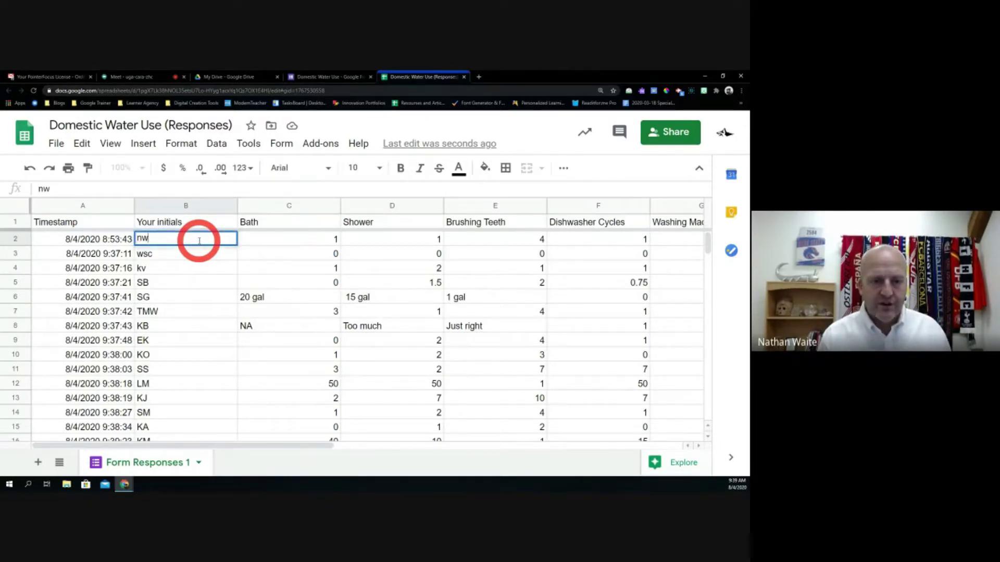
key(Return)
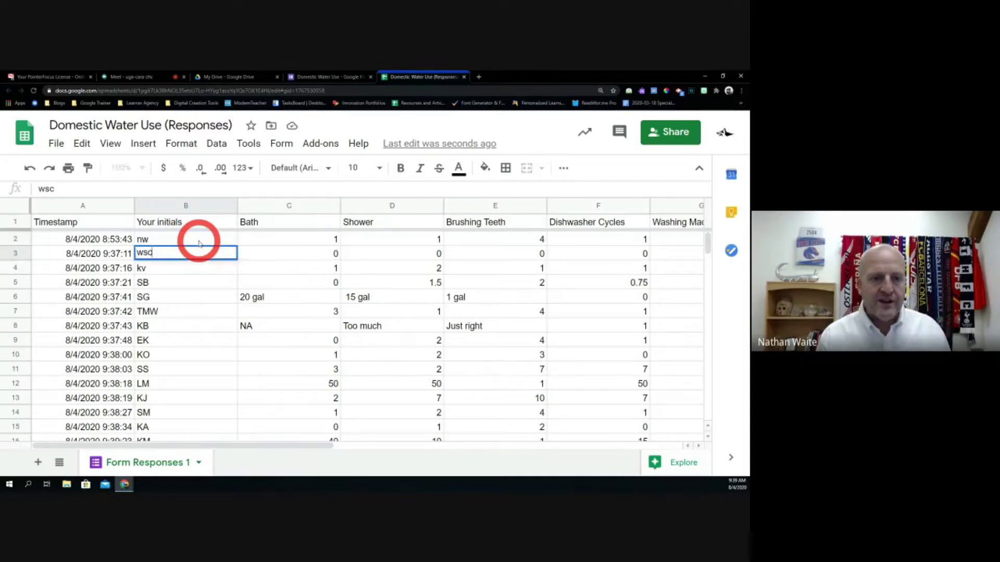
key(Return)
key(Return)
key(Return)
key(Return)
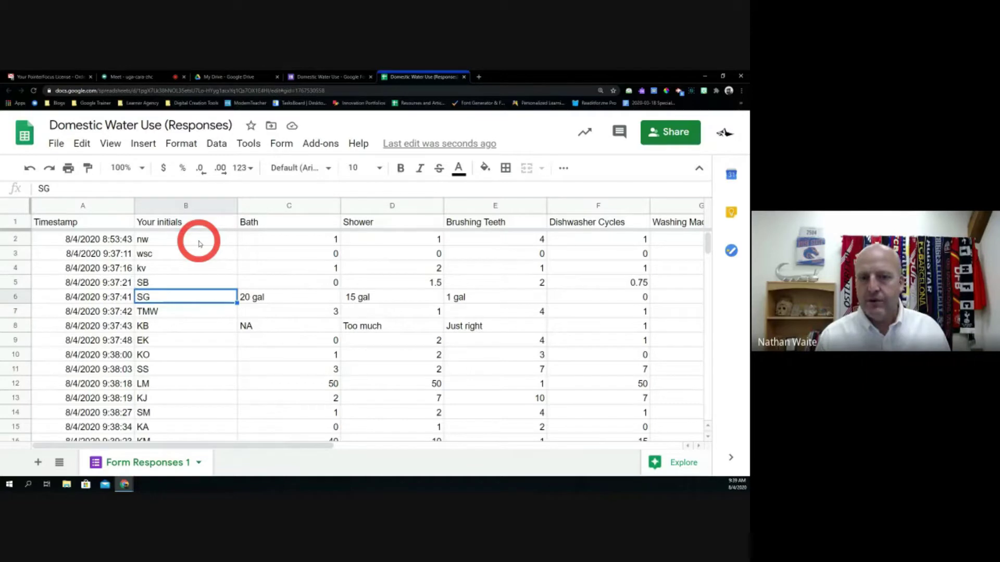
key(Return)
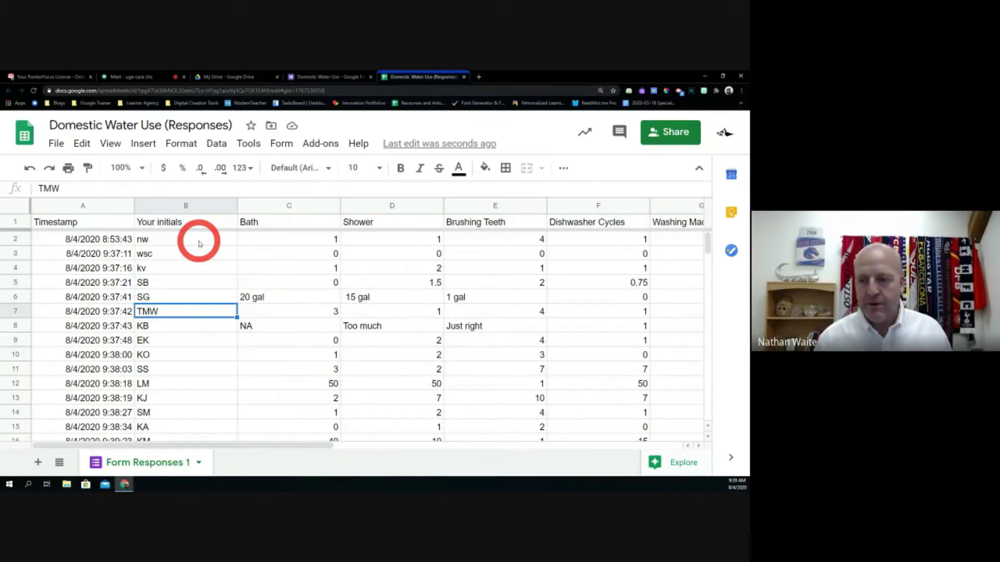
key(Return)
key(Return)
key(Return)
key(Return)
key(Return)
key(Return)
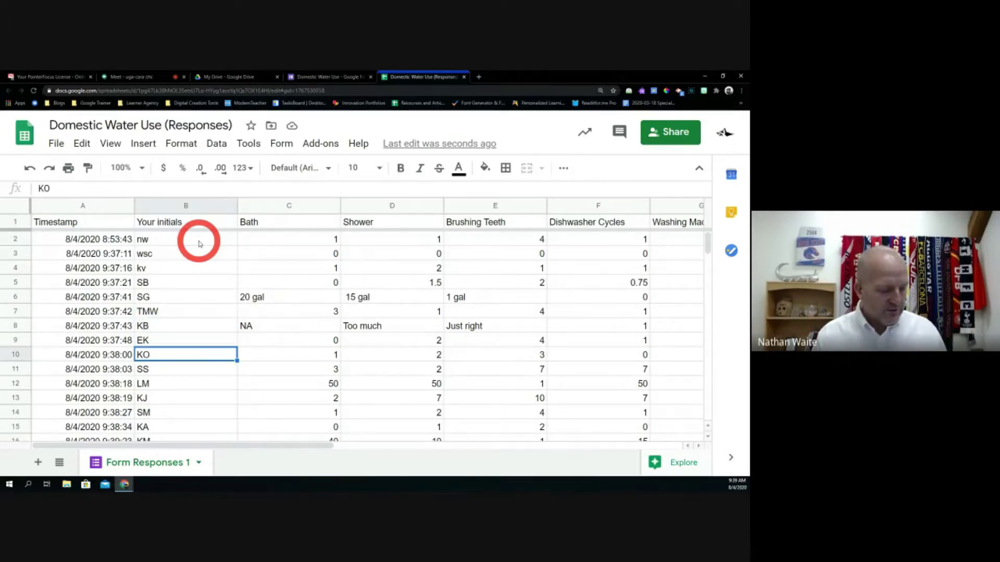
Step across row 10 to the Dishwasher Cycles answer, go back to the initials column and move up to cell B3.
key(Right)
key(Right)
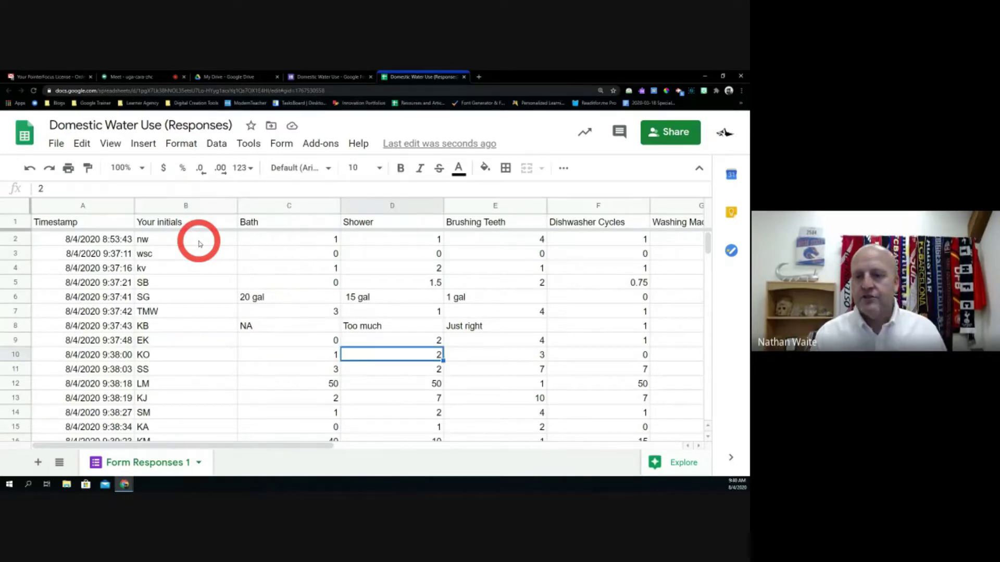
key(Right)
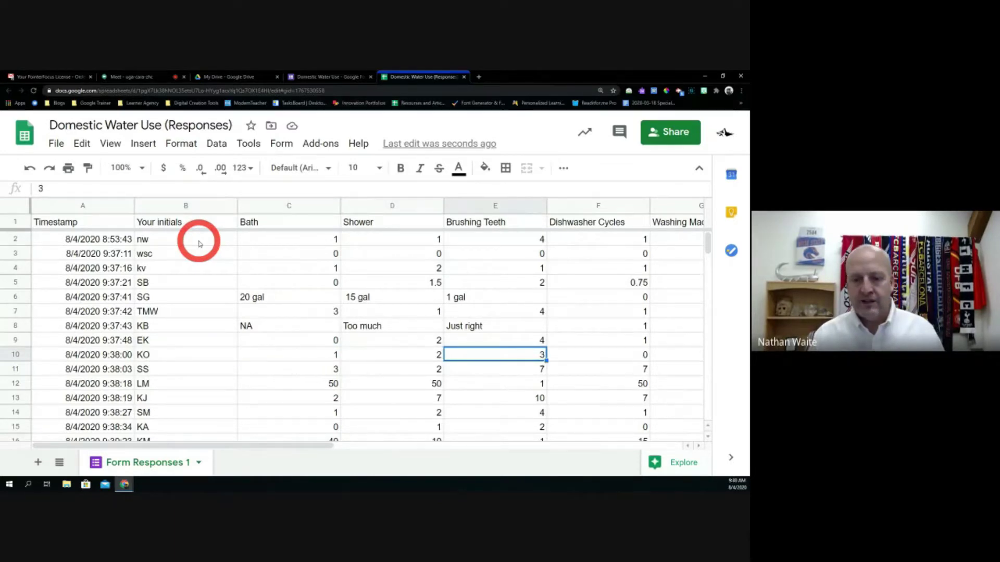
key(Right)
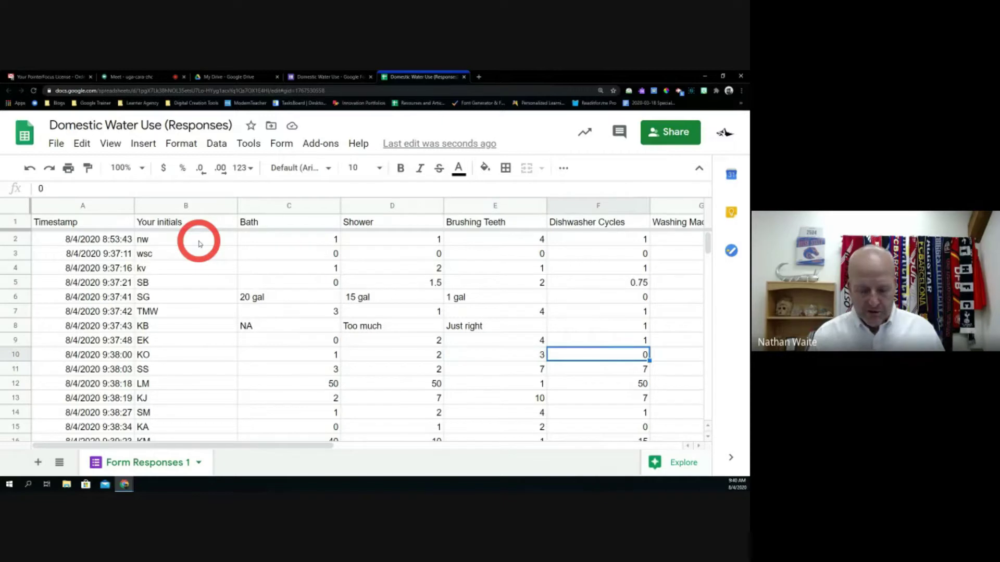
key(Left)
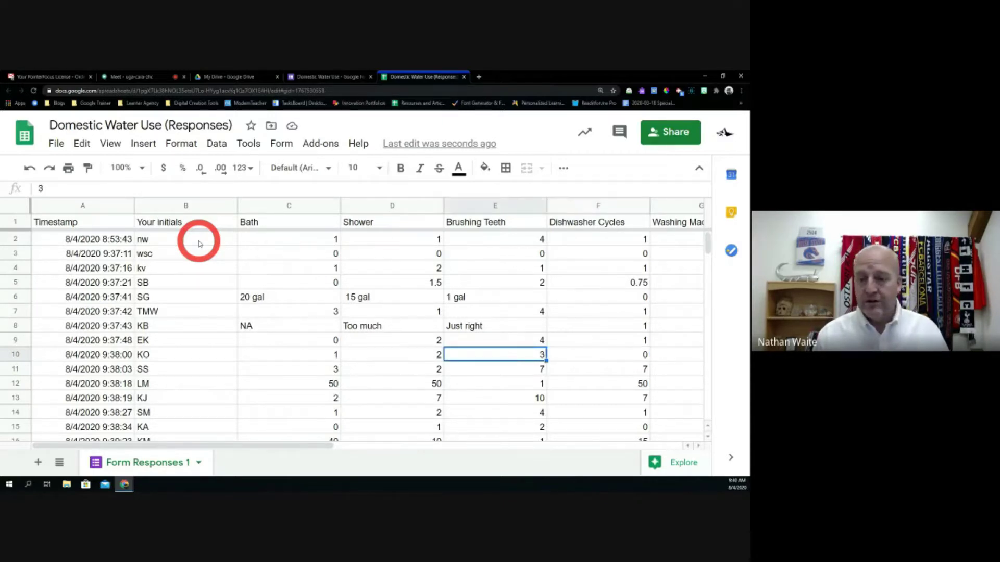
key(Left)
key(Up)
key(Up)
key(Down)
key(Down)
key(Left)
key(Left)
key(Up)
key(Up)
key(Up)
key(Up)
key(Up)
key(Up)
key(Up)
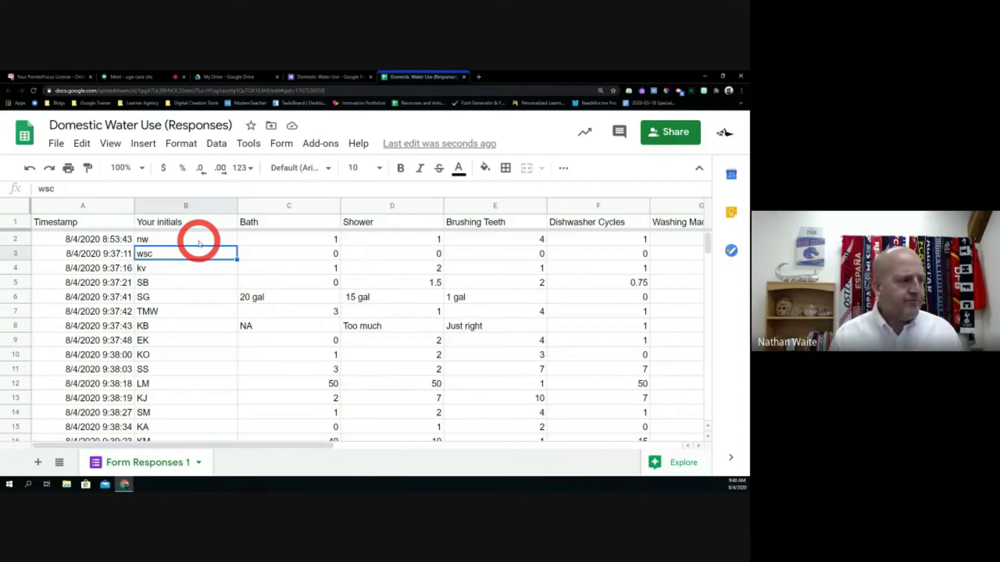
Step across row 3 to Dishwasher Cycles, return to the Timestamp column and move down its entries.
key(Right)
key(Right)
key(Right)
key(Up)
key(Down)
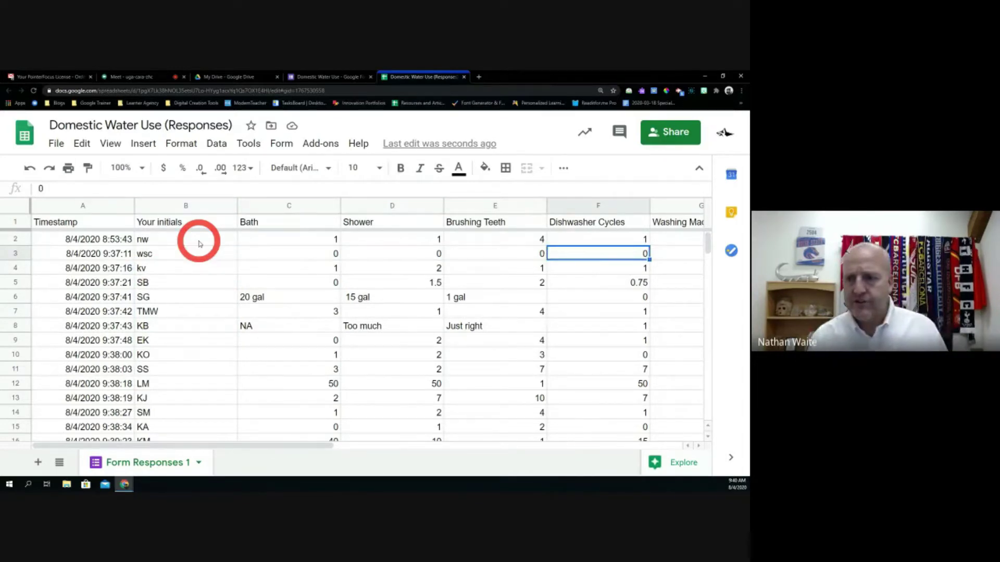
key(Down)
key(Left)
key(Left)
key(Left)
key(Left)
key(Left)
key(Down)
key(Down)
key(Down)
key(Down)
key(Down)
key(Down)
key(Down)
Step across the columns past Toilet Flushes, return to the Timestamp column and check the latest submissions at the end of the sheet.
key(Right)
key(Right)
key(Right)
key(Right)
key(Right)
key(Right)
key(Right)
key(Right)
key(Right)
key(Left)
key(Left)
key(Left)
key(Left)
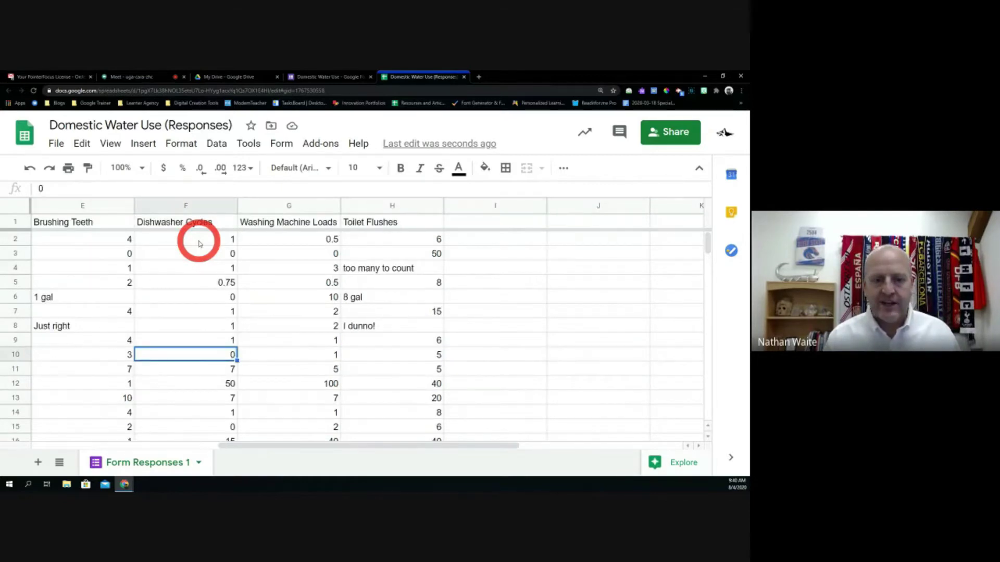
key(Left)
key(Left)
key(Left)
key(Left)
key(Left)
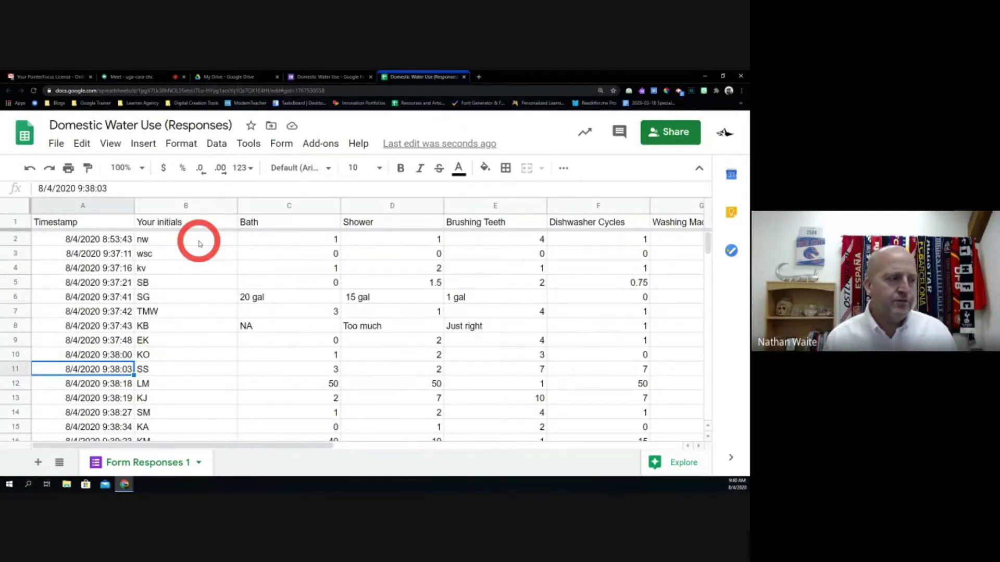
key(Up)
key(Up)
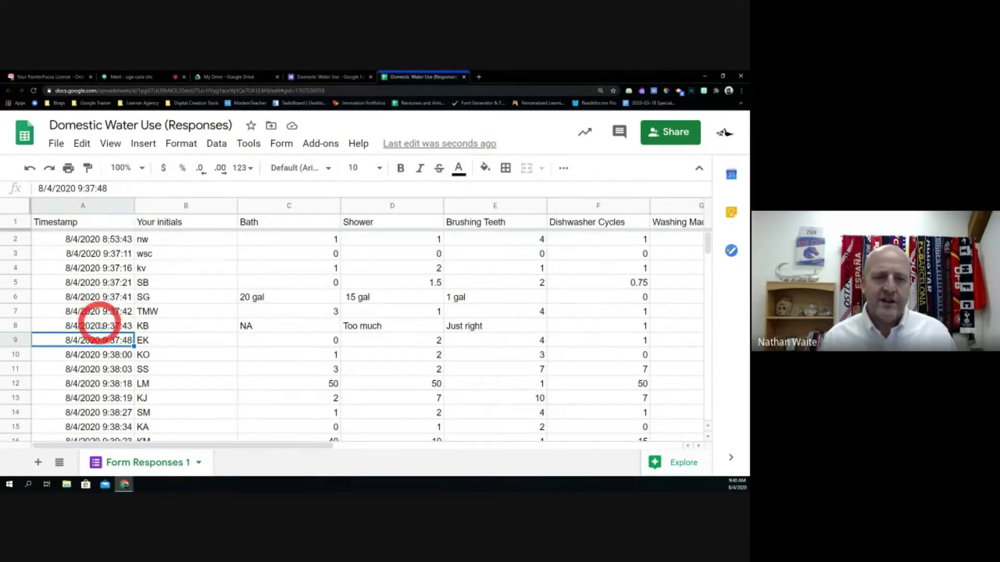
scroll(96, 310, down, 3)
scroll(97, 310, down, 1)
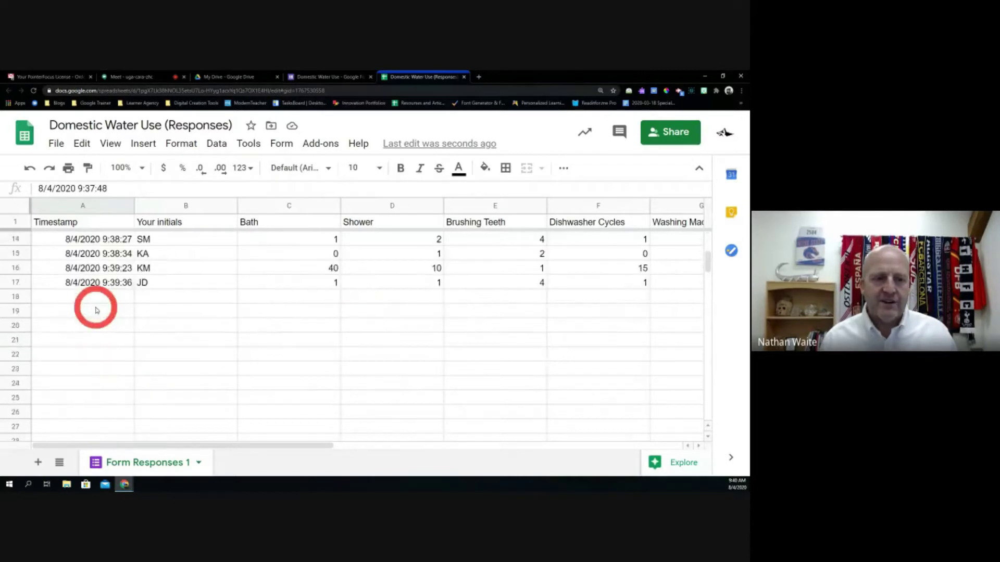
scroll(96, 310, up, 4)
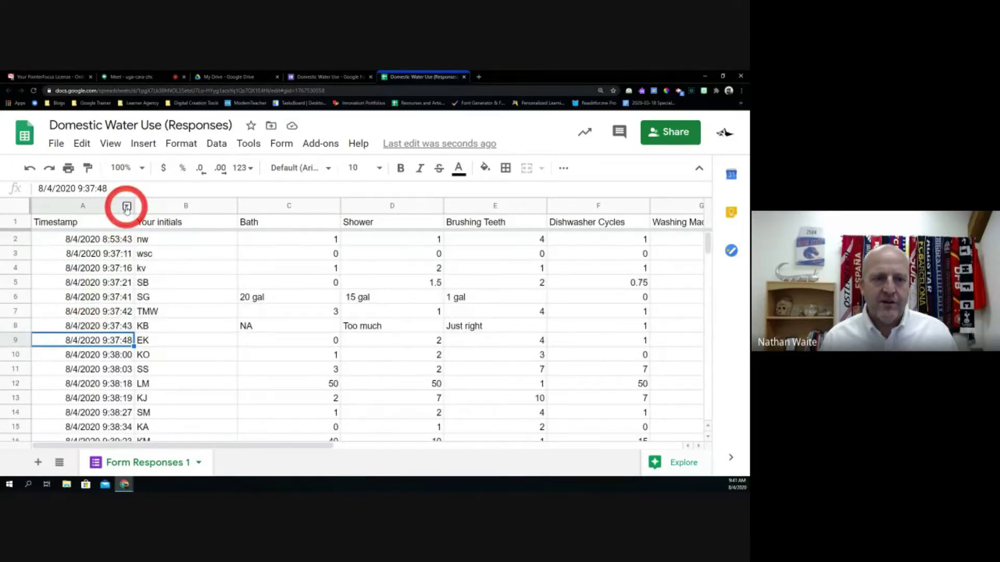
Narrow the Timestamp column so that only the beginning of each date shows.
click(127, 208)
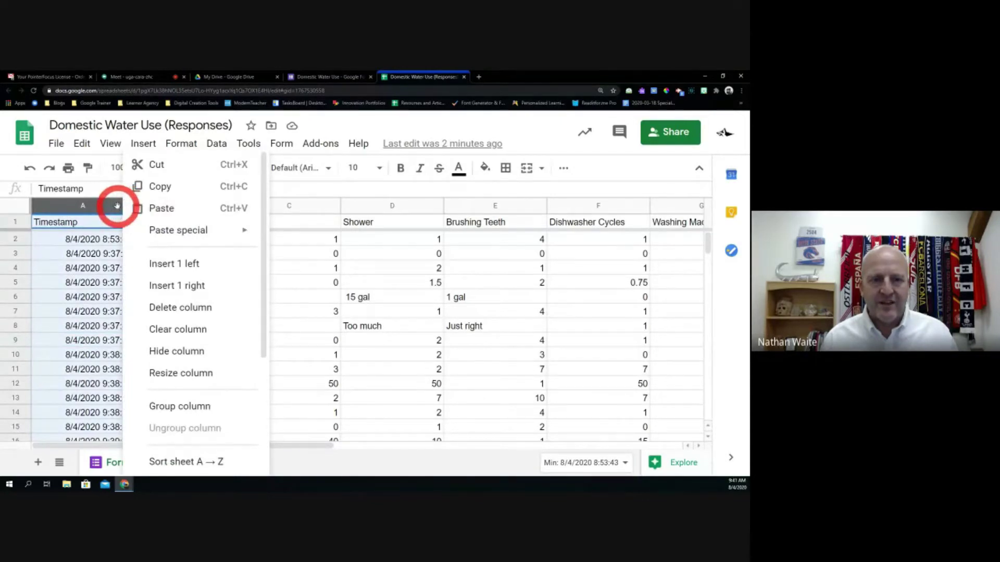
click(111, 206)
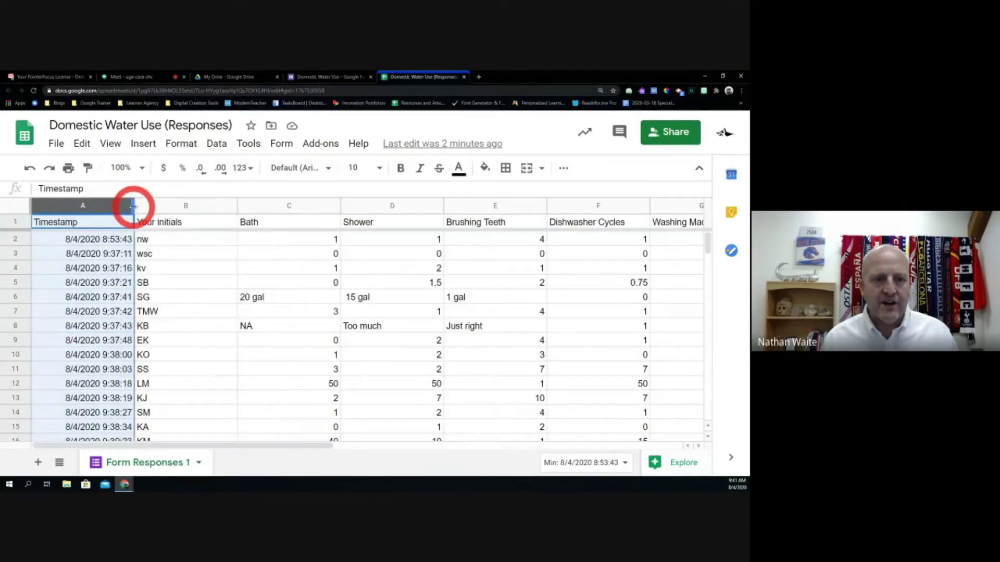
drag(132, 207, 132, 207)
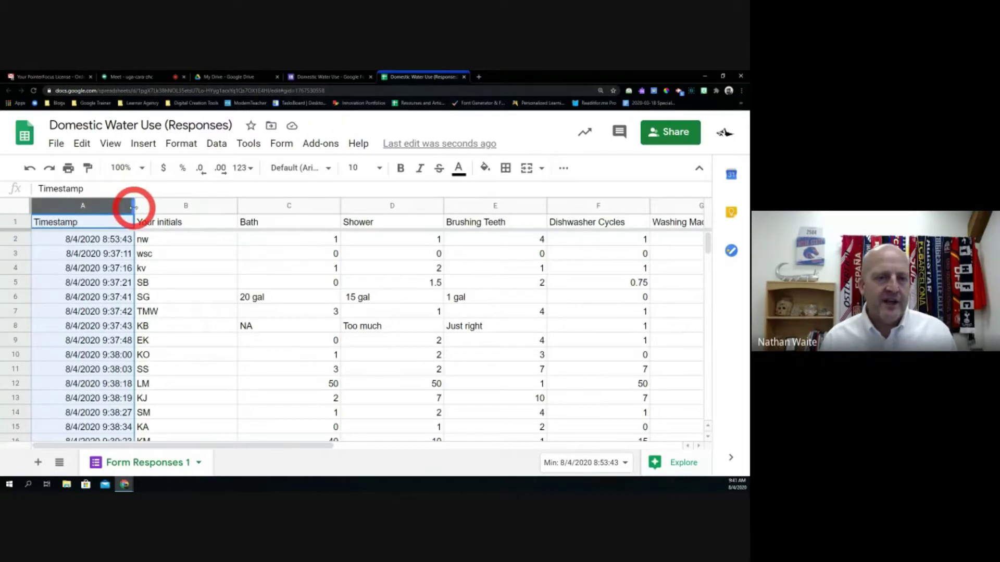
drag(134, 207, 52, 208)
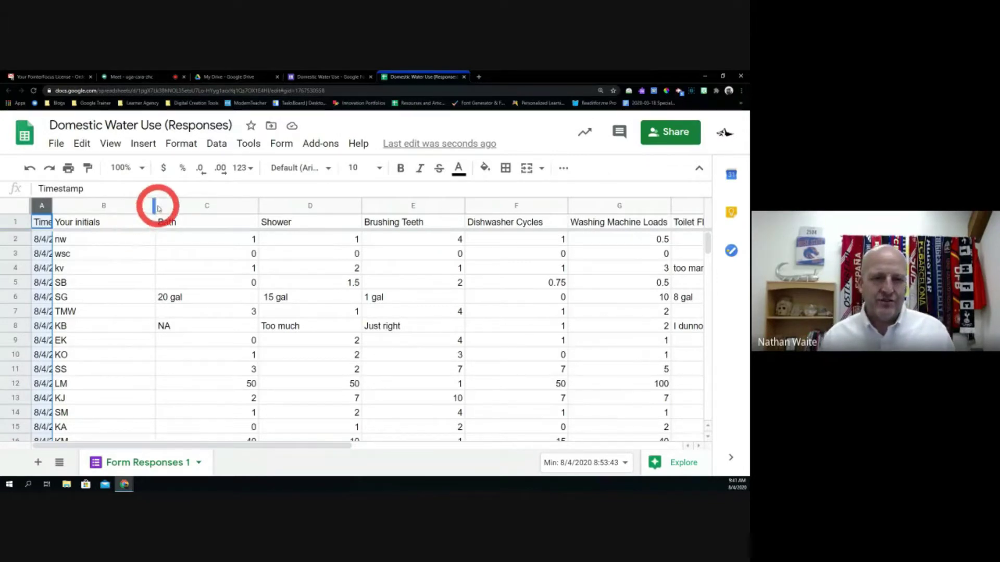
Narrow the Your initials, Bath, Shower and Brushing Teeth columns to fit closer to their contents.
drag(155, 206, 106, 206)
drag(211, 206, 151, 208)
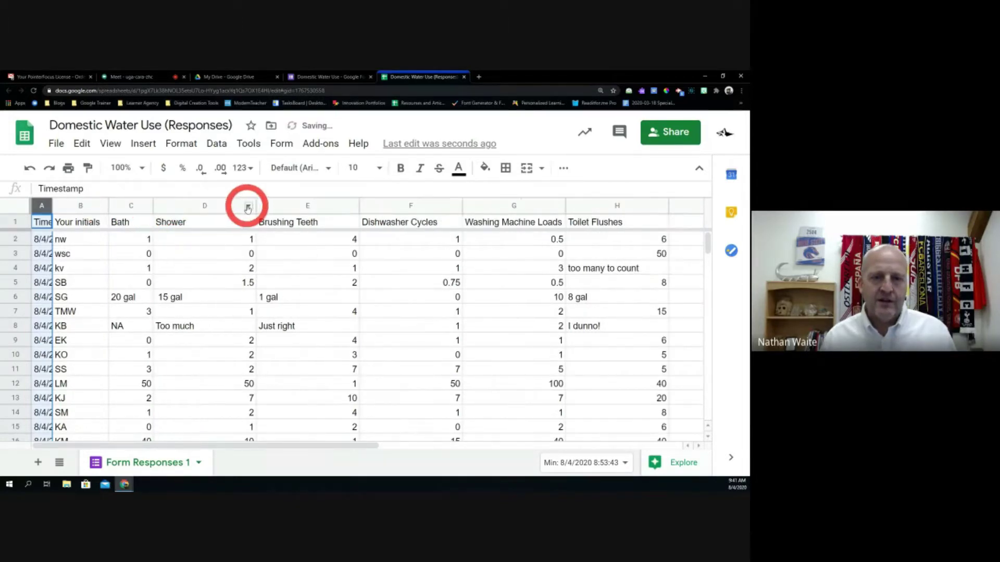
drag(255, 206, 210, 206)
drag(311, 207, 290, 205)
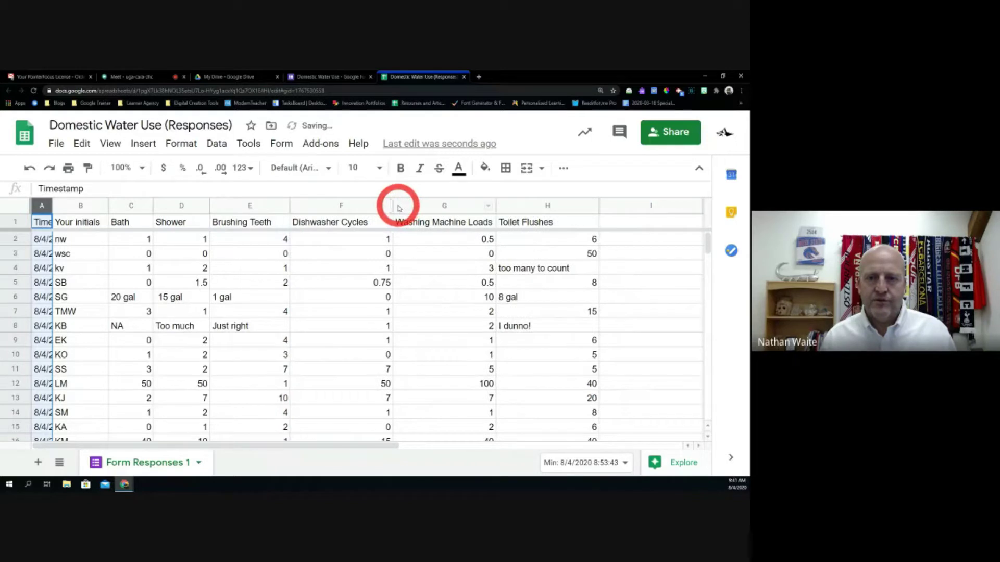
Narrow the Brushing Teeth, Dishwasher Cycles, Washing Machine Loads and Toilet Flushes columns and select the Brushing Teeth header cell.
drag(392, 206, 265, 207)
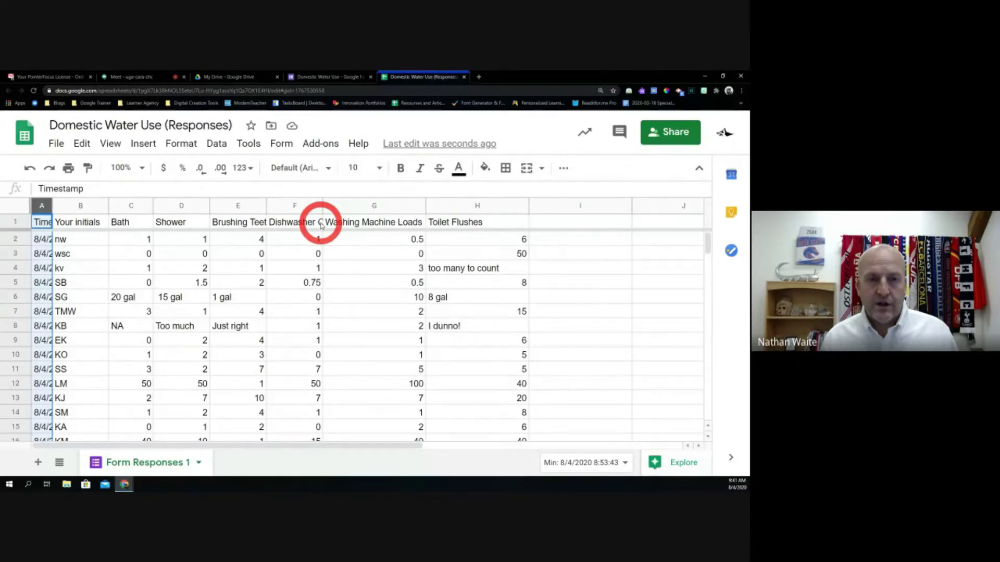
drag(425, 206, 386, 206)
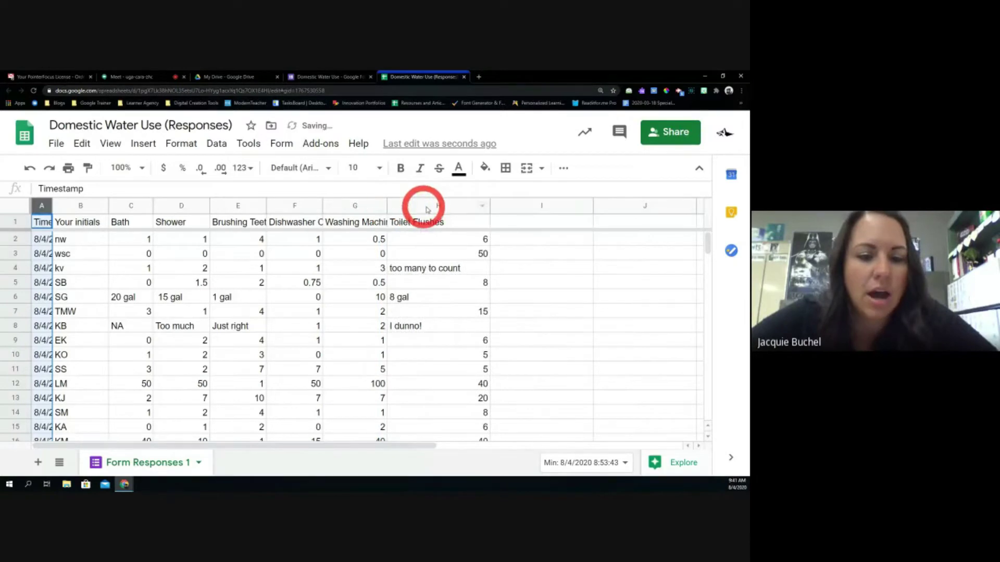
drag(488, 205, 457, 206)
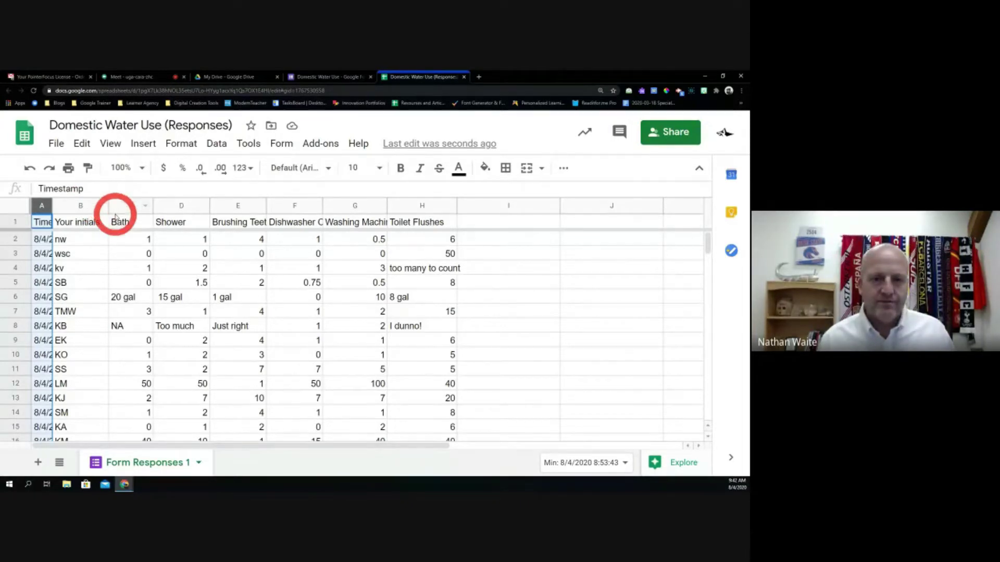
click(229, 222)
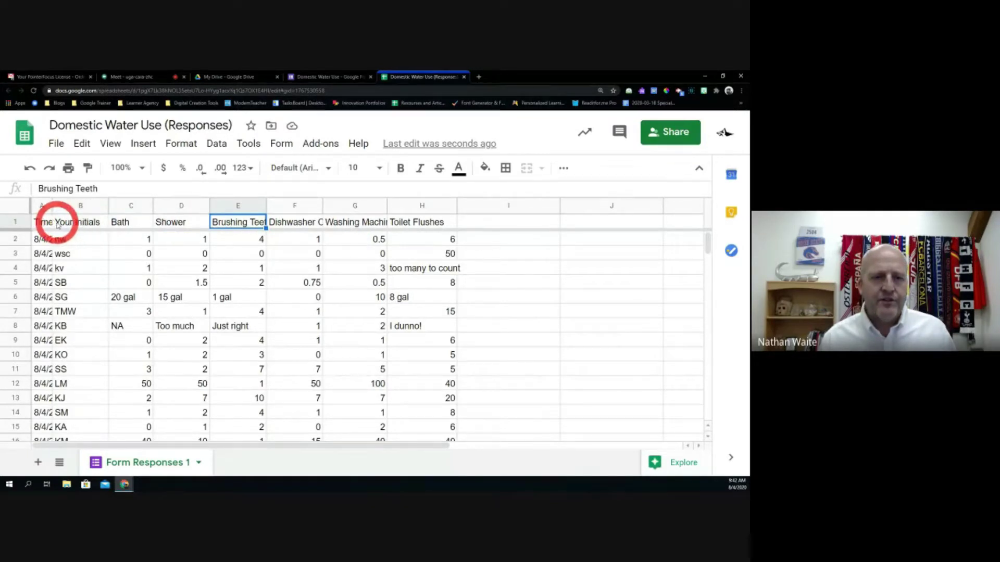
Wrap the text in the header cells from Your initials through Toilet Flushes.
drag(67, 223, 425, 228)
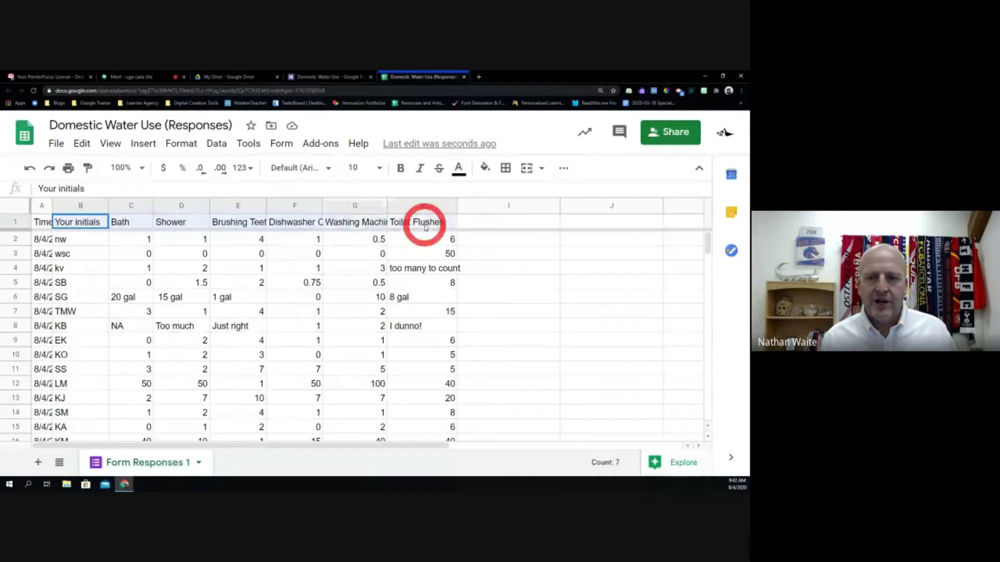
click(113, 144)
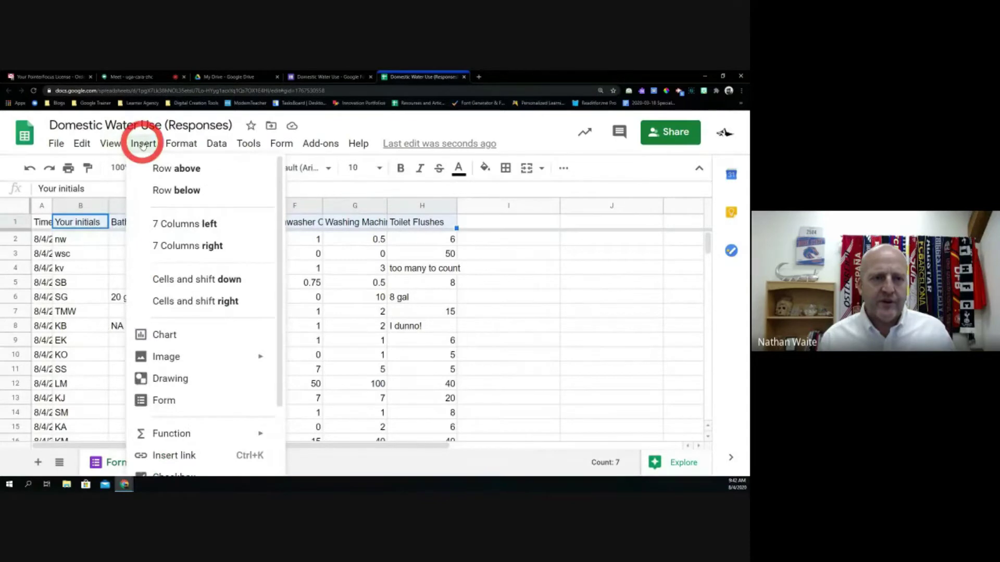
mouse_move(82, 144)
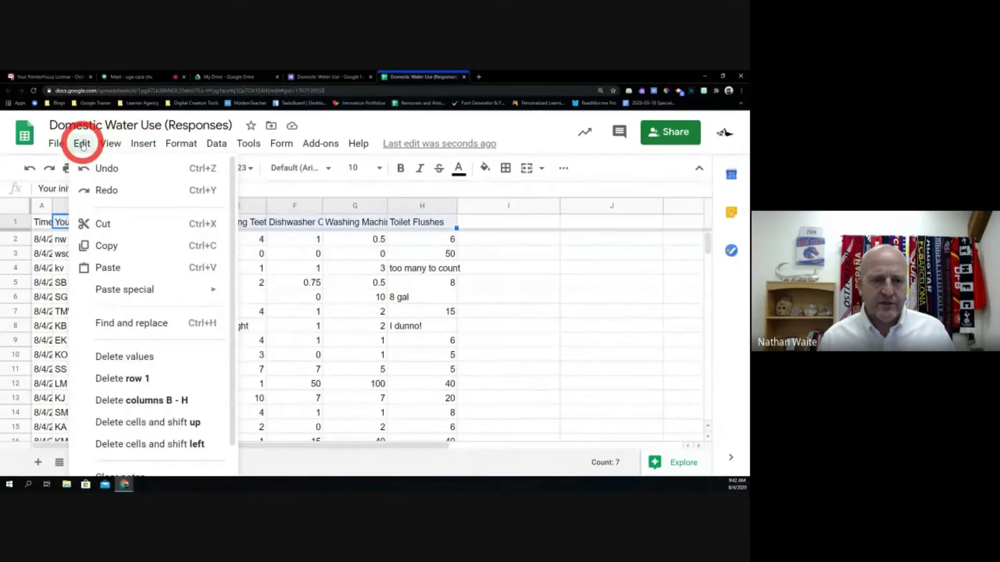
mouse_move(112, 146)
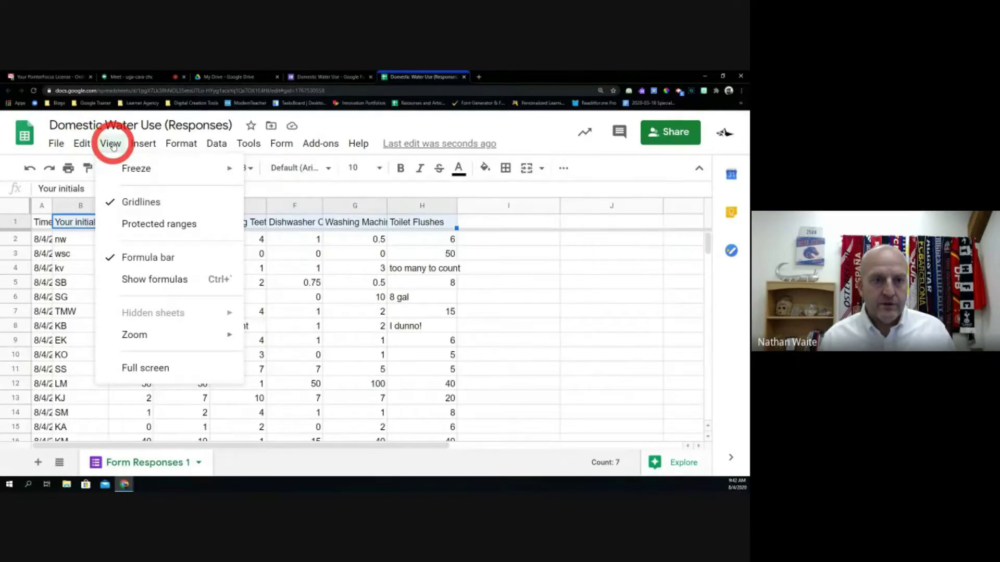
mouse_move(179, 144)
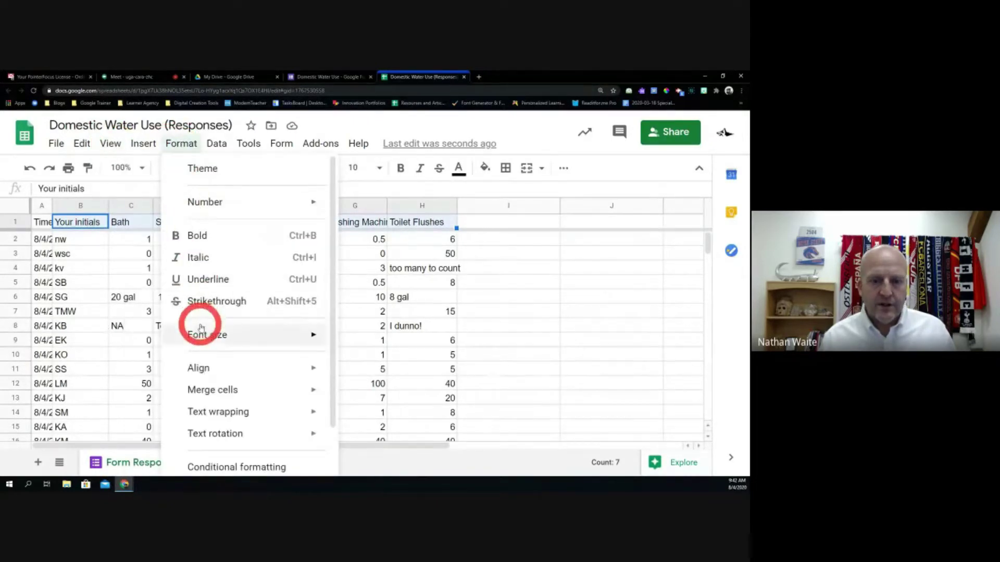
mouse_move(214, 411)
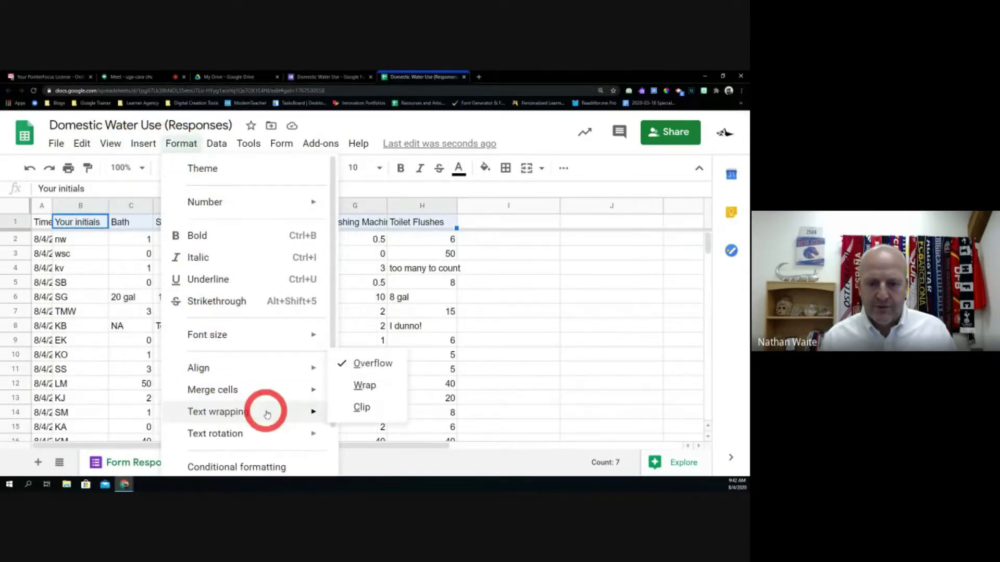
click(360, 384)
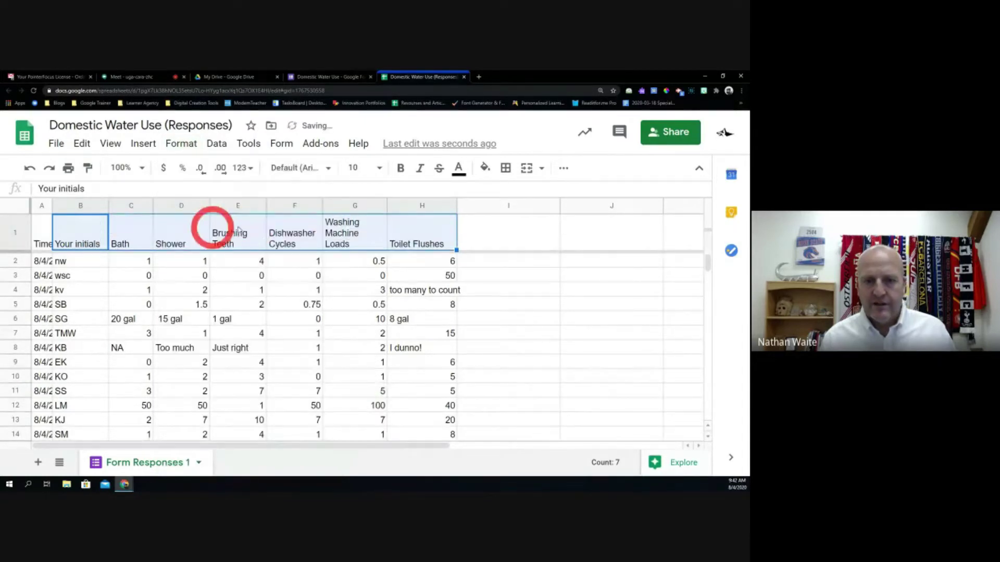
Centre the header cells from Your initials through Toilet Flushes horizontally and fill them with green.
click(564, 170)
click(354, 194)
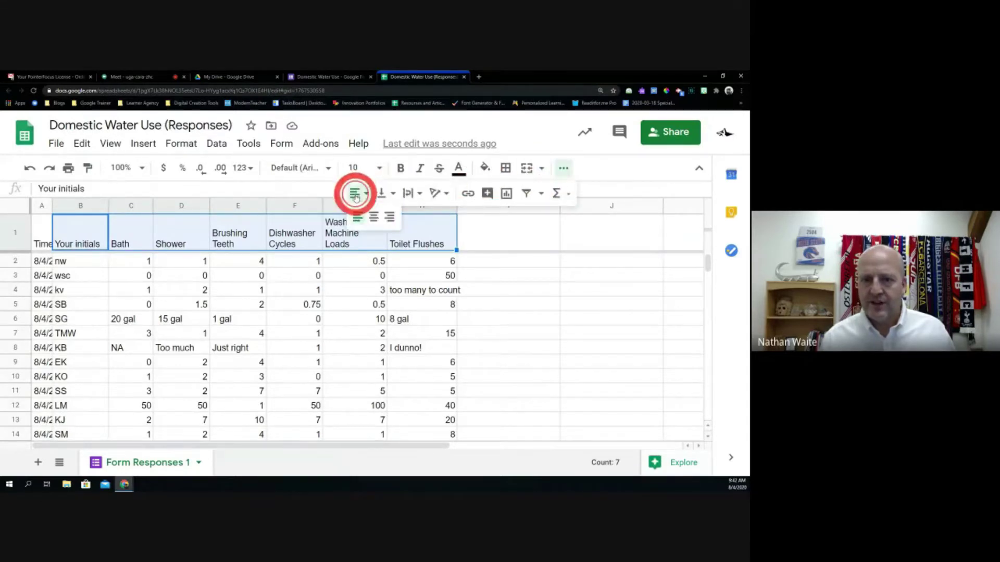
click(373, 216)
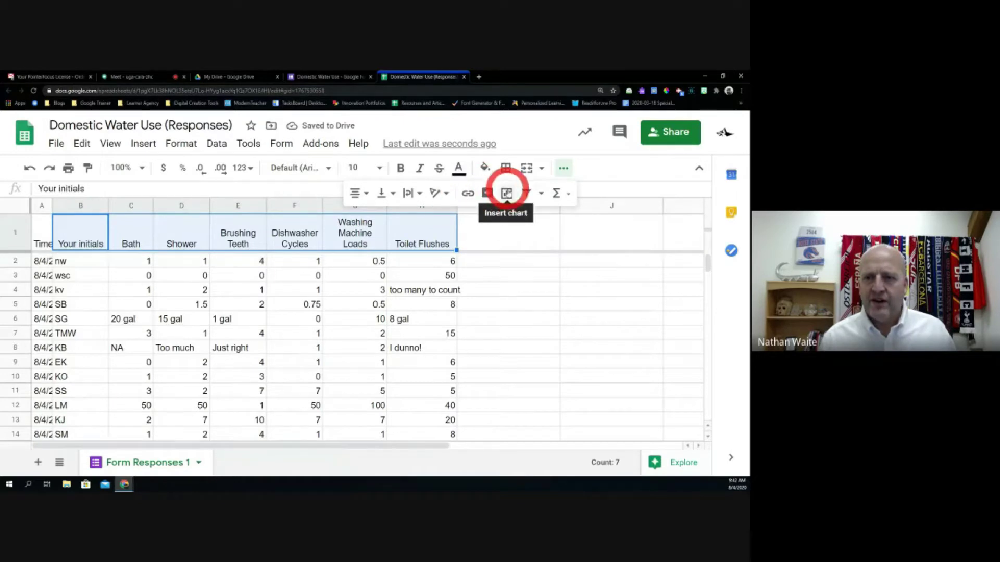
click(485, 169)
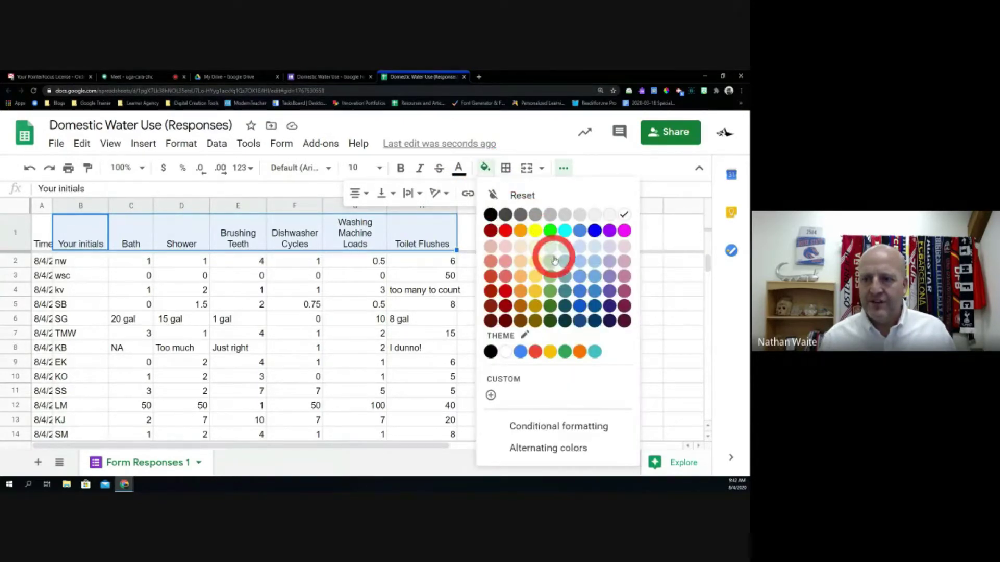
click(554, 280)
click(515, 275)
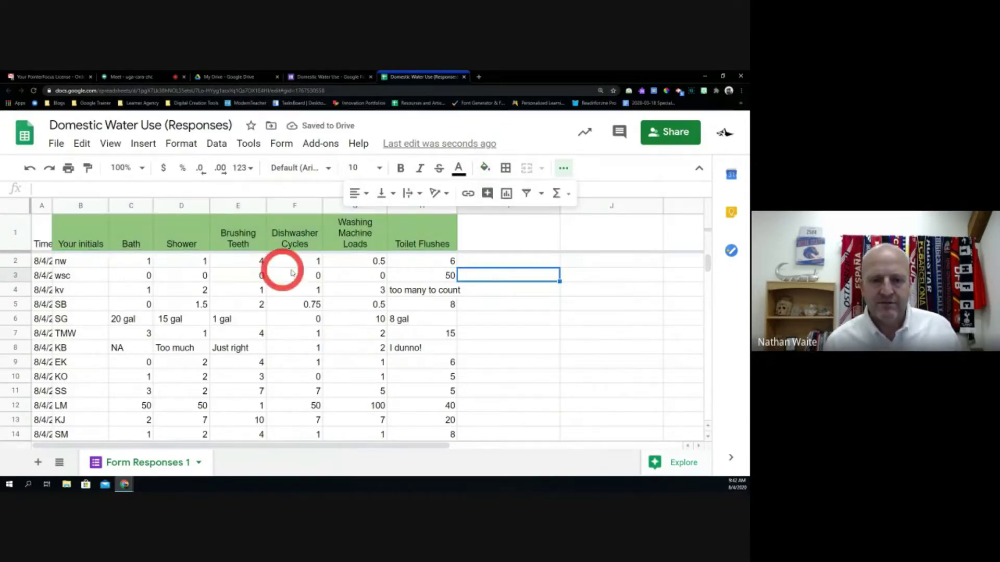
In the Toilet Flushes column, clear the text answers in rows 4 and 8 and set row 6 to 8.
click(394, 285)
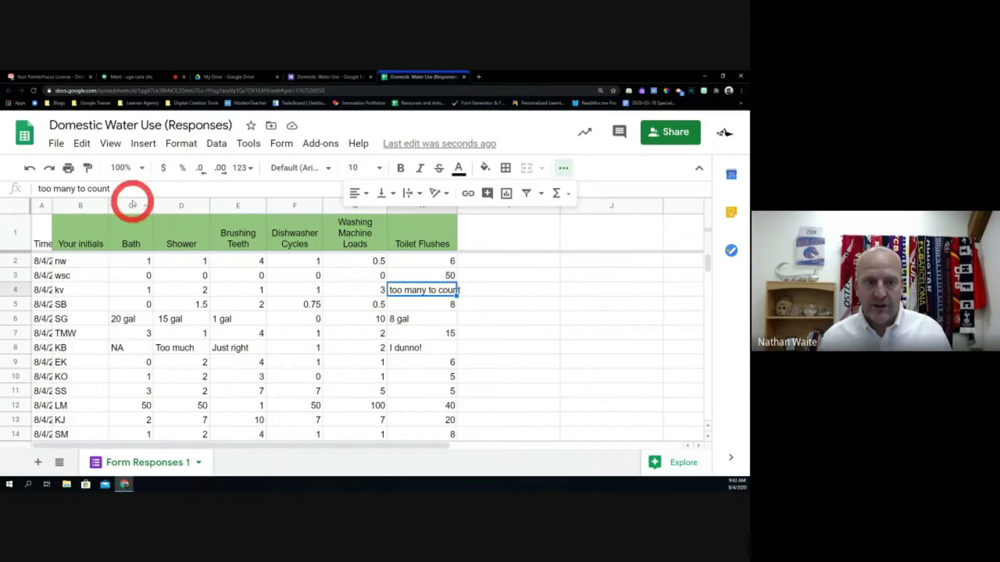
key(Delete)
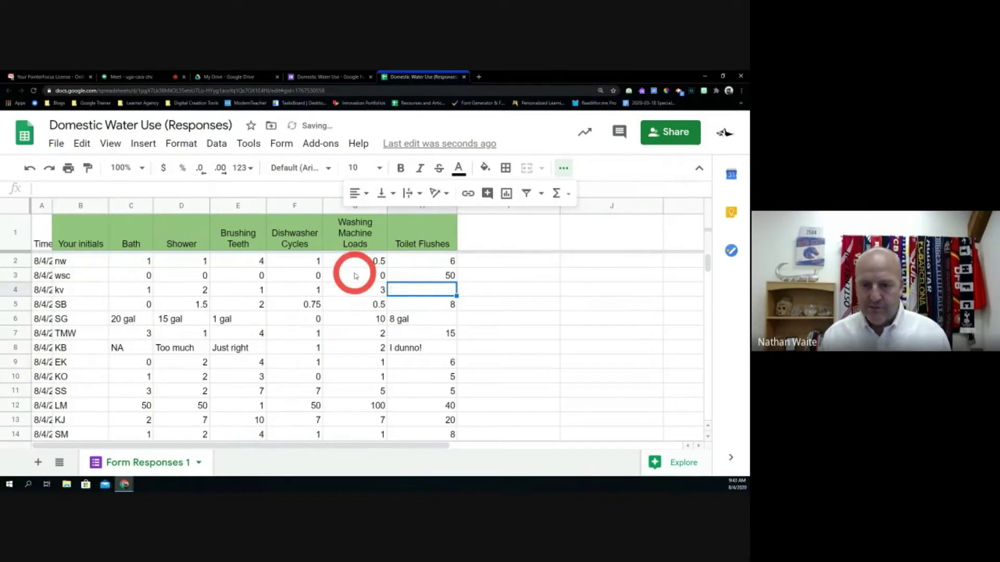
click(407, 318)
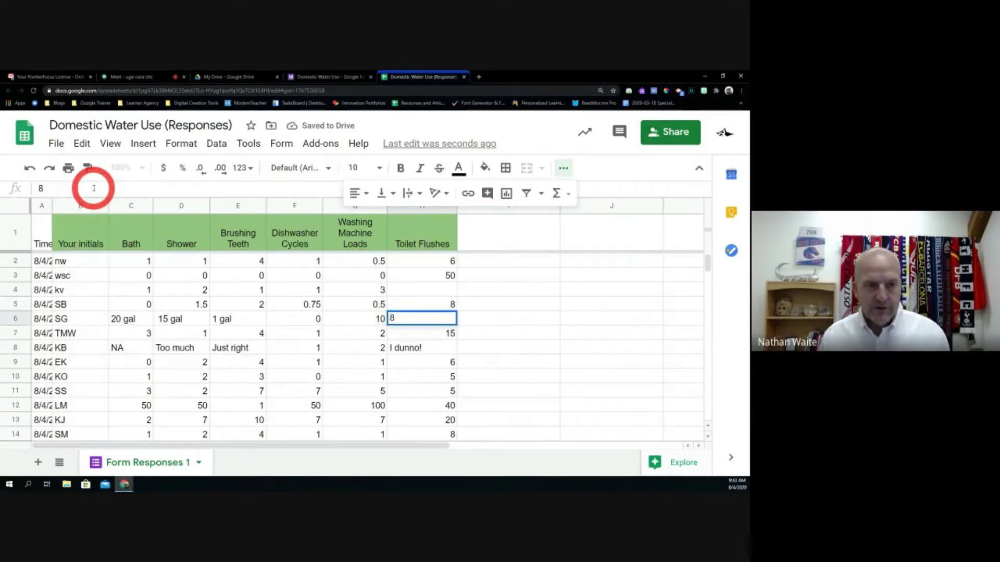
click(415, 348)
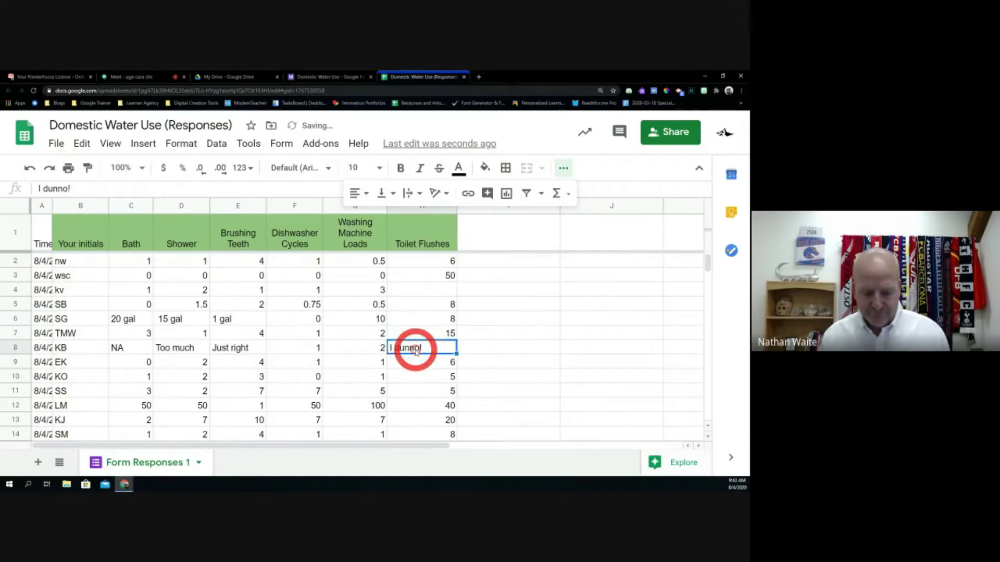
key(Delete)
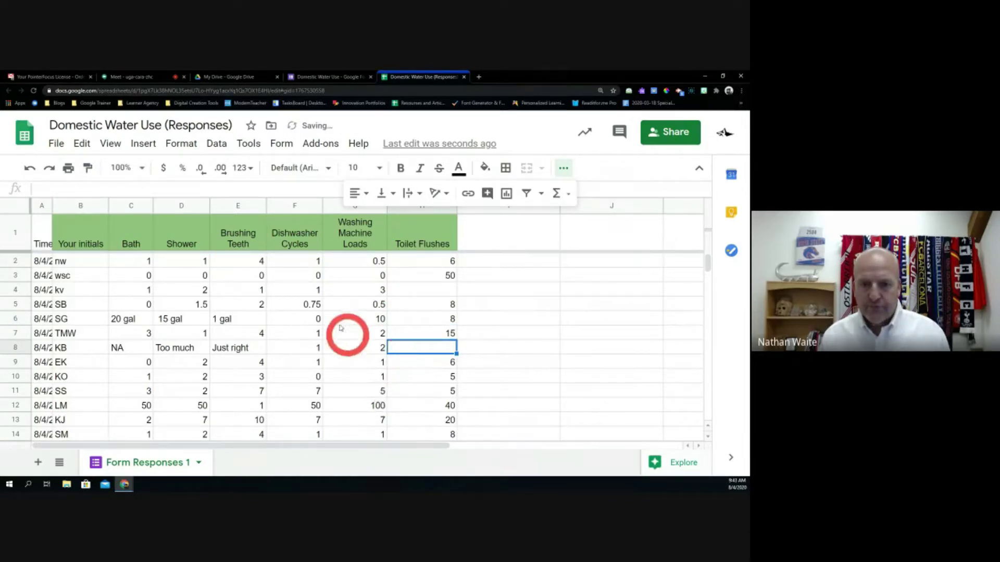
Set Brushing Teeth in row 6 to 1 and clear the Brushing Teeth and Shower text answers in row 8.
click(243, 324)
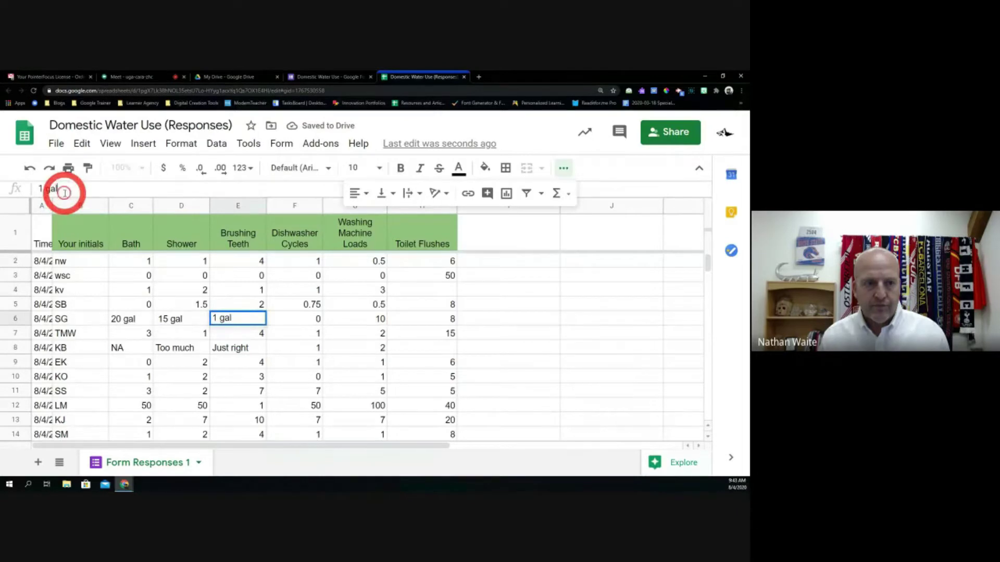
key(BackSpace)
key(BackSpace)
key(BackSpace)
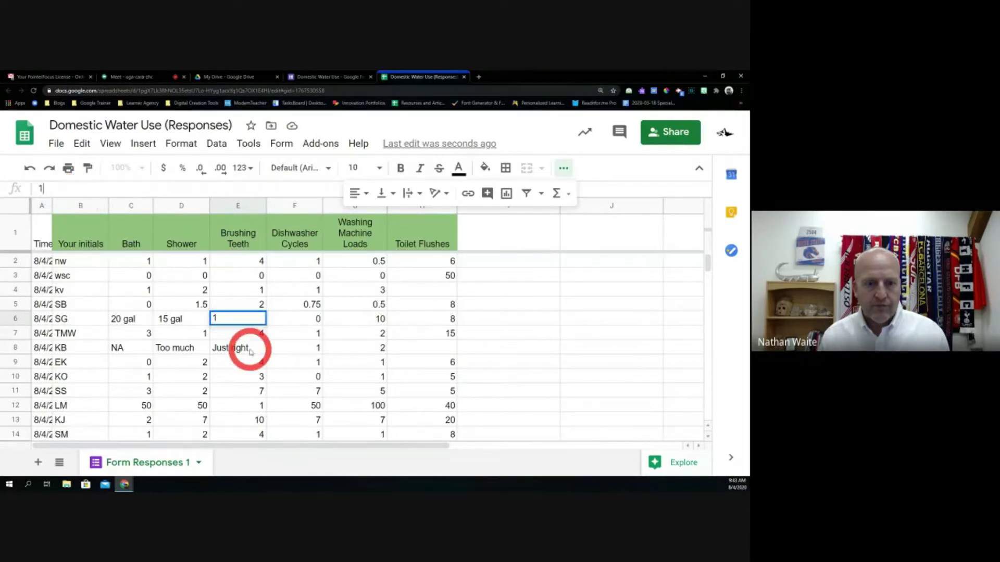
click(245, 348)
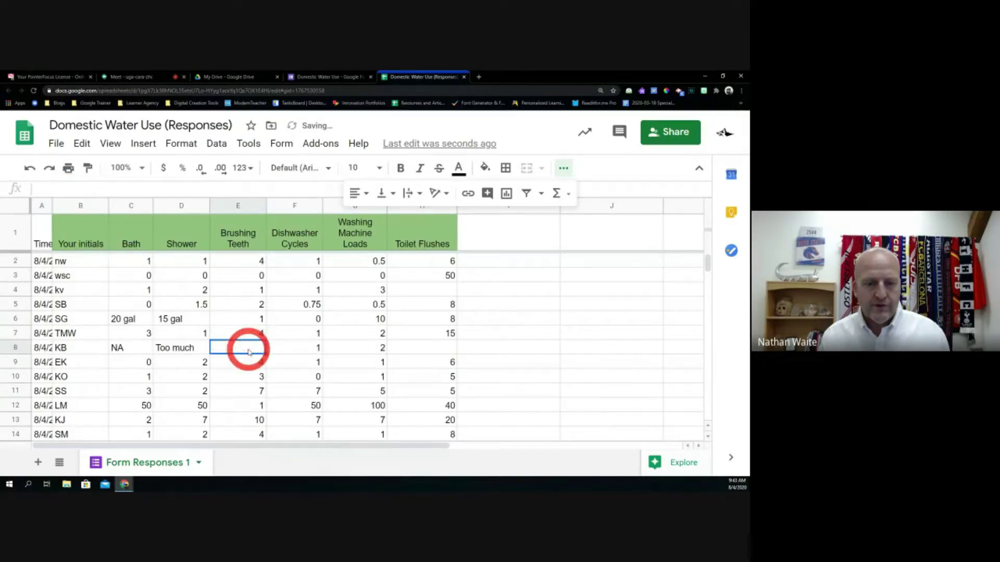
click(185, 347)
key(Delete)
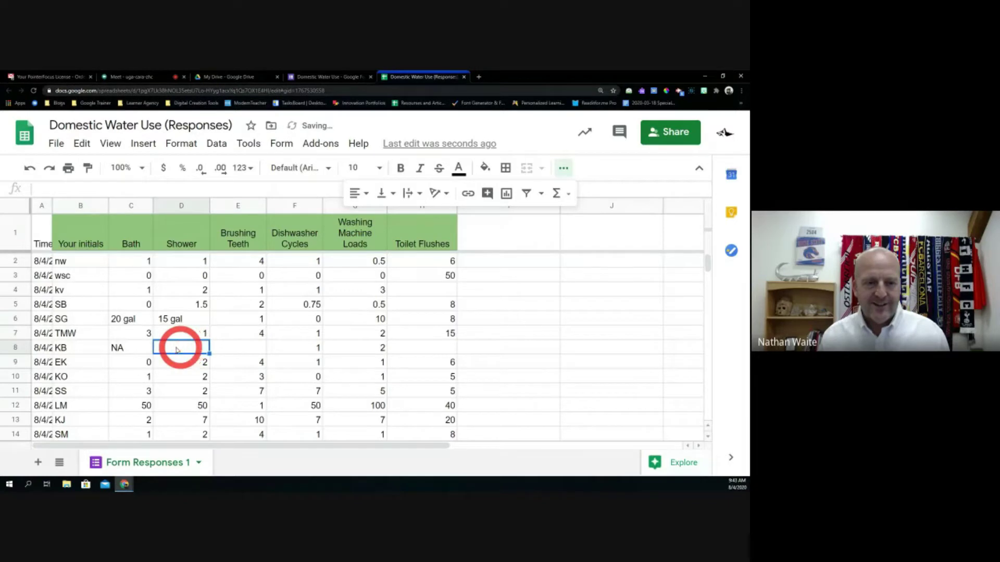
Strip the gallon units from row 6 so that Bath reads 20 and Shower reads 15.
click(128, 318)
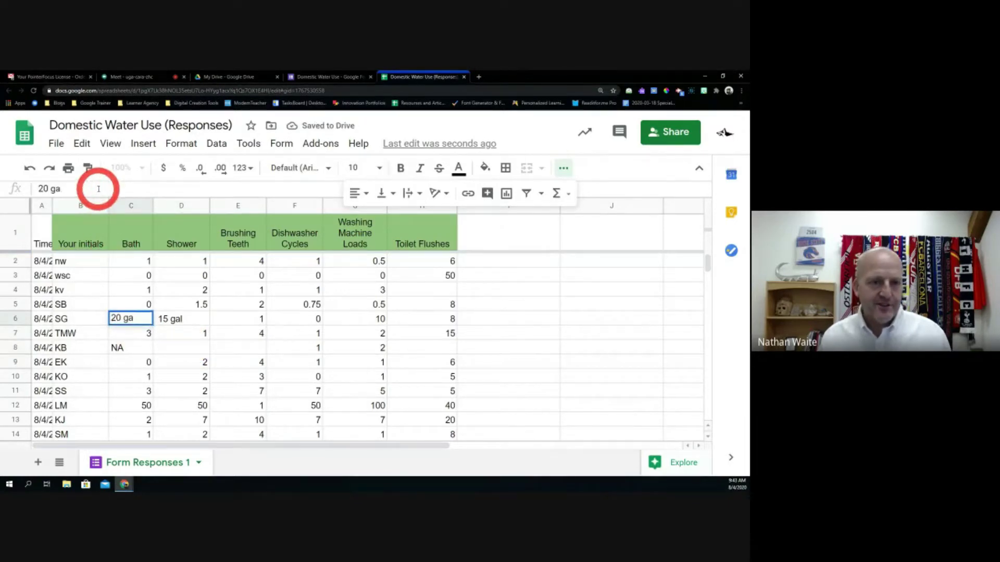
click(167, 323)
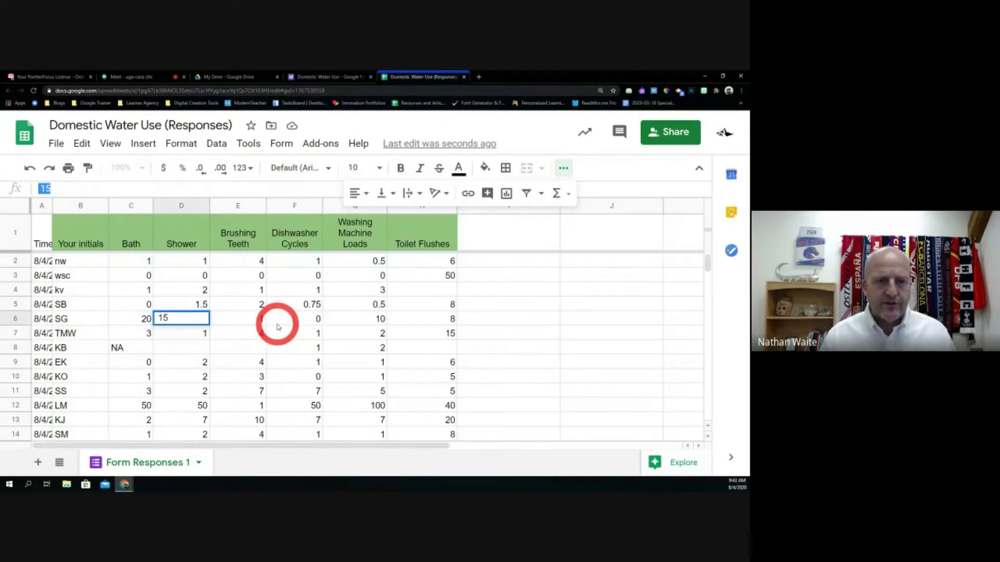
click(502, 331)
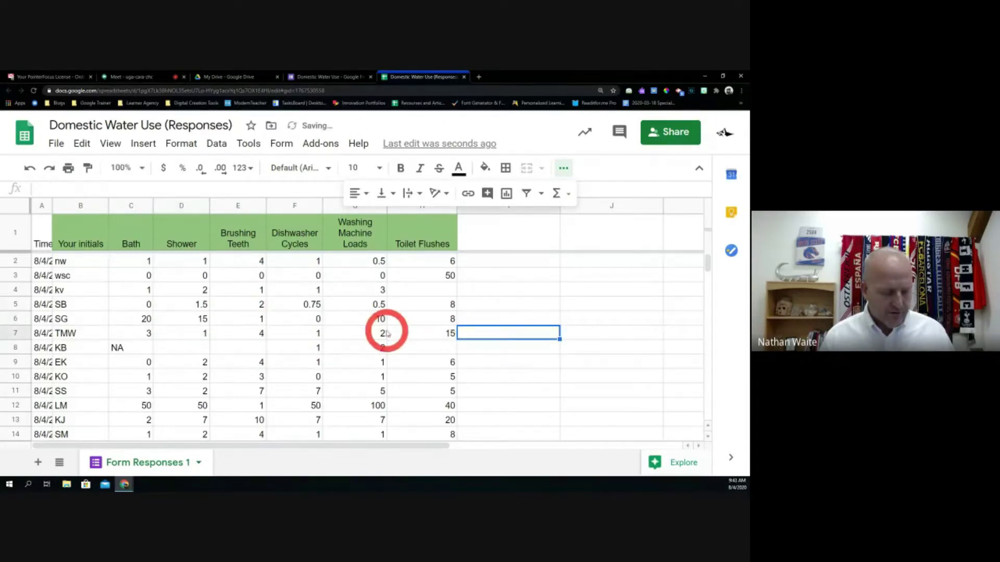
Centre the contents of the whole response sheet horizontally.
key(ctrl+a)
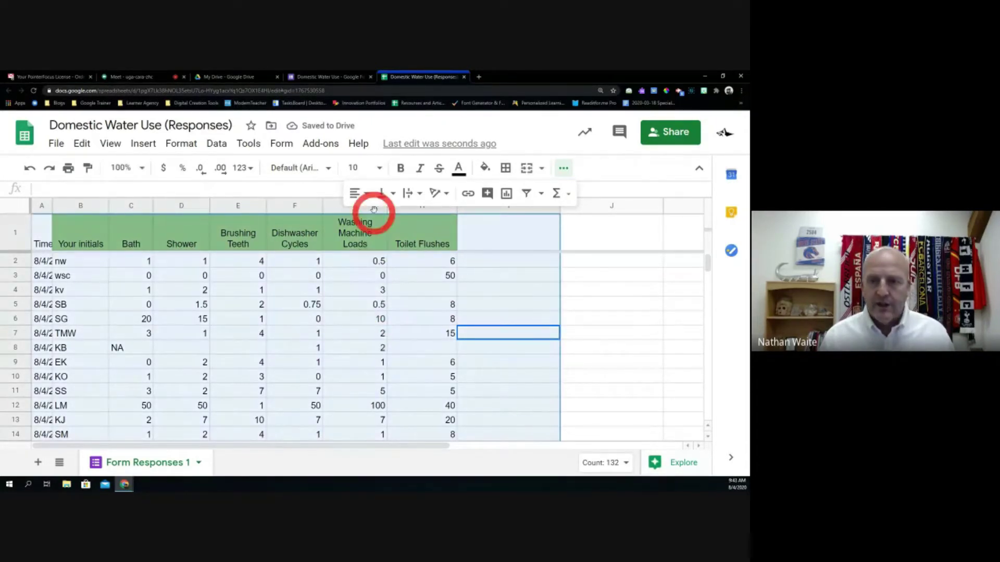
click(359, 193)
click(375, 215)
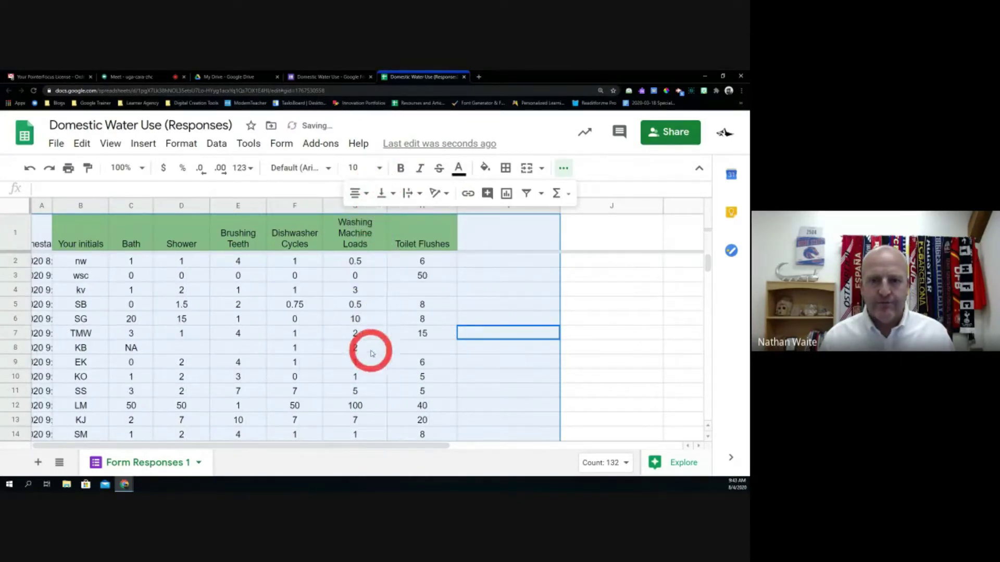
click(591, 304)
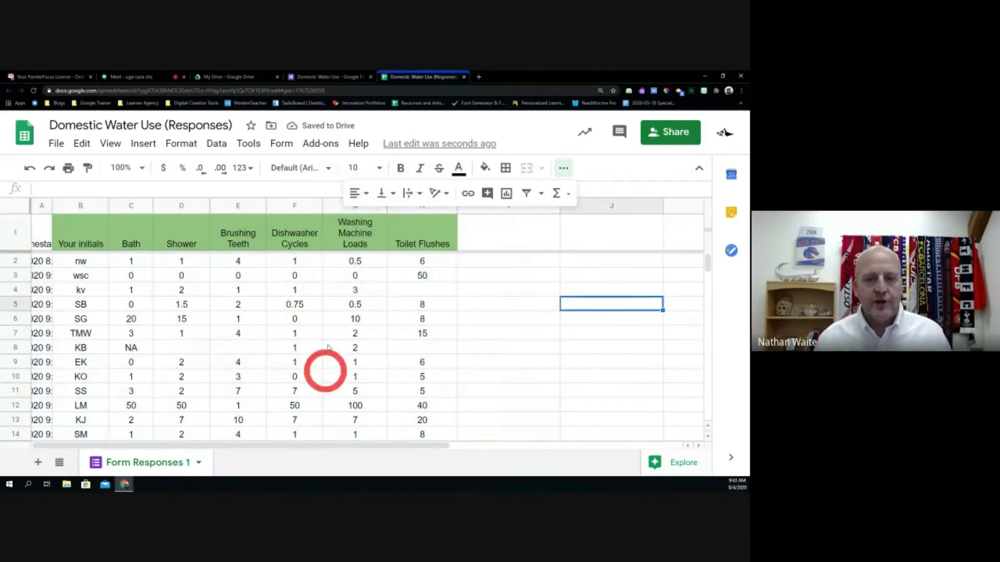
Clear the NA answer from the Bath column in row 8 and check the remaining responses for text entries.
scroll(406, 357, down, 5)
scroll(404, 354, up, 3)
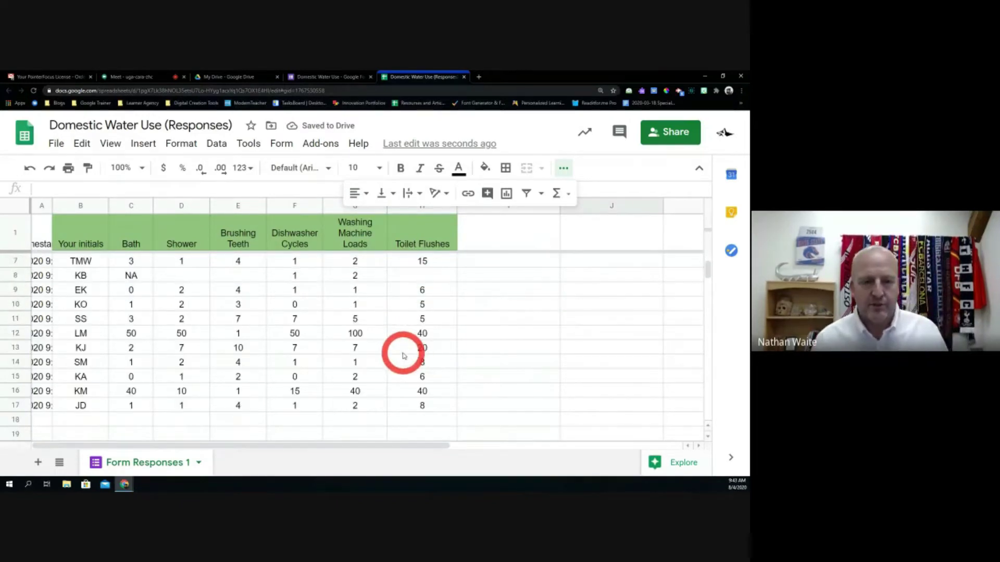
click(123, 280)
key(Delete)
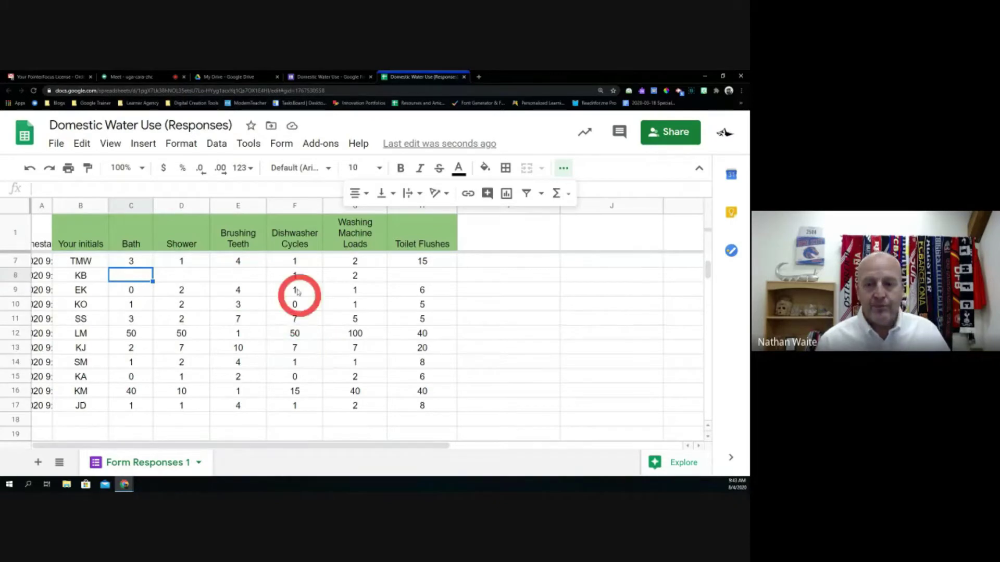
scroll(230, 292, down, 1)
scroll(232, 293, up, 1)
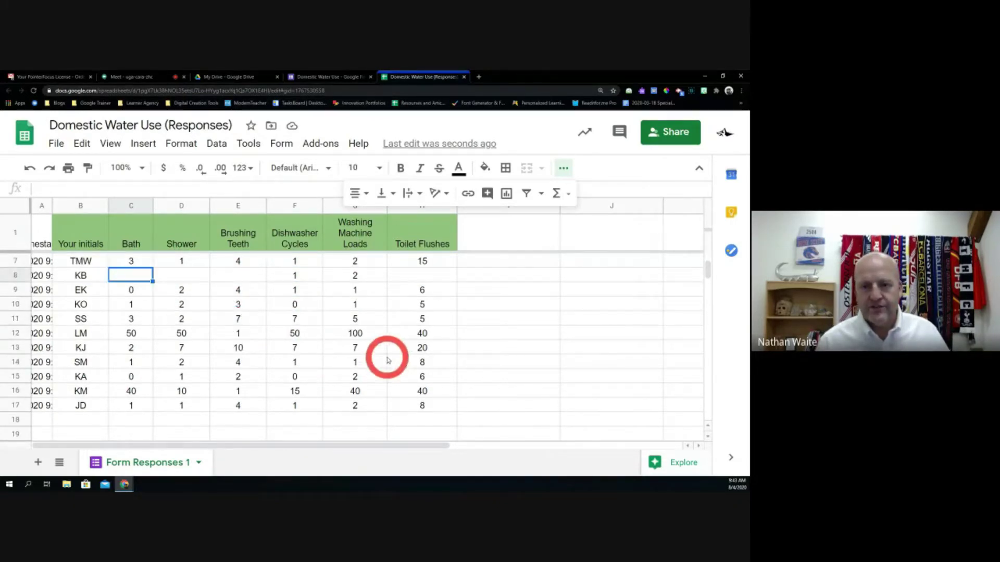
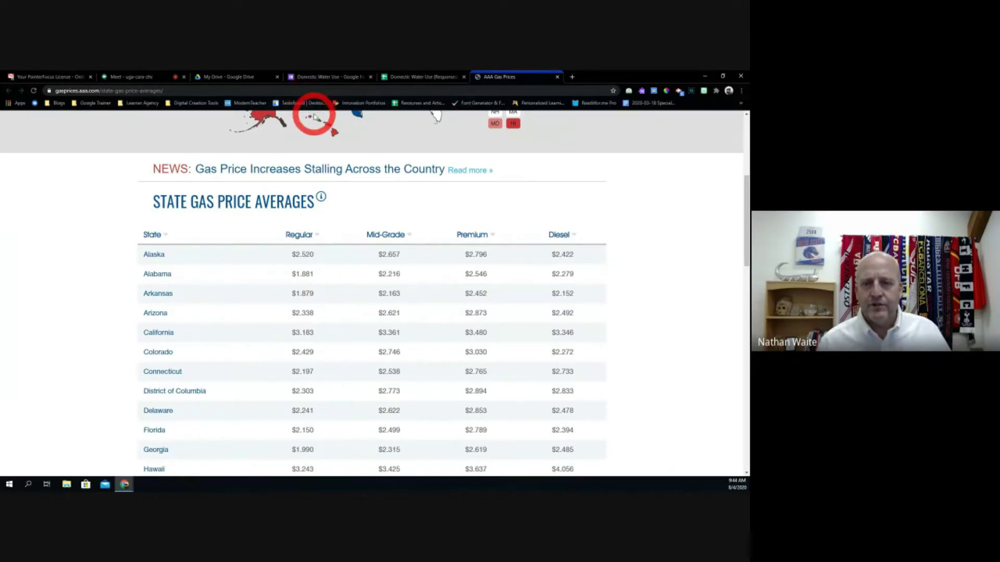
Switch to Google Drive and create a new blank Google Sheets spreadsheet.
click(248, 80)
click(32, 152)
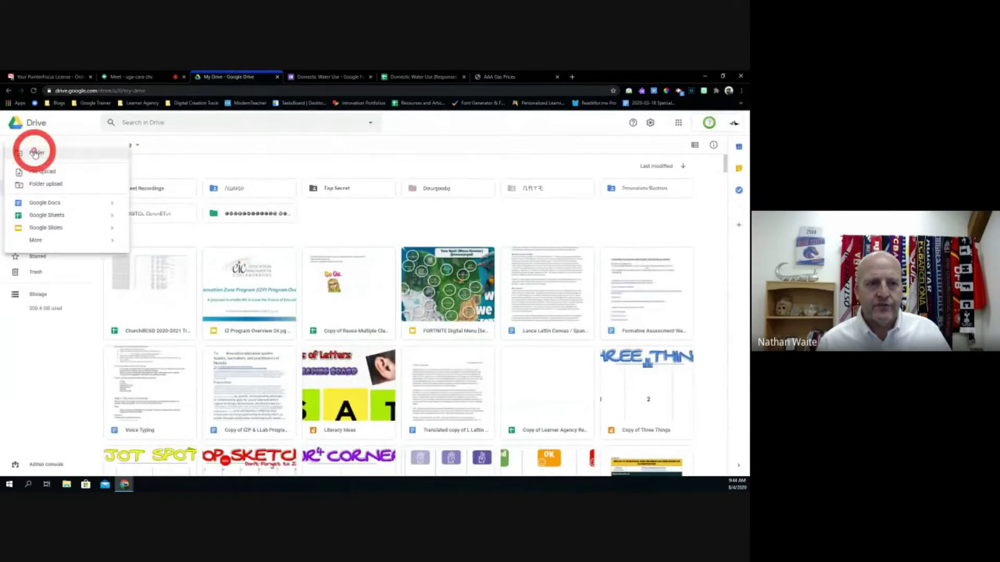
click(40, 214)
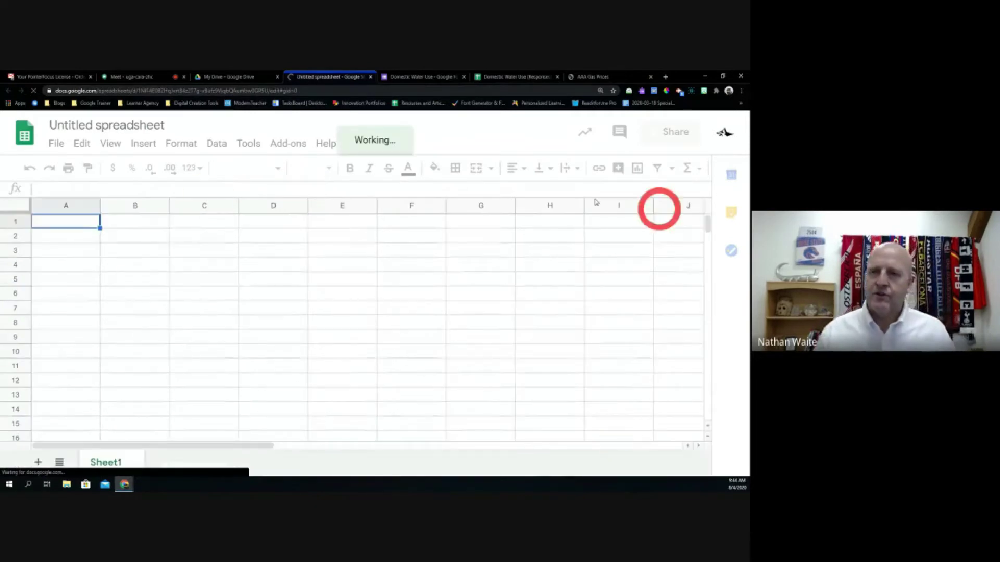
Copy the whole State Gas Price Averages table, headers through Wyoming, from the AAA Gas Prices page and return to the blank spreadsheet.
click(597, 78)
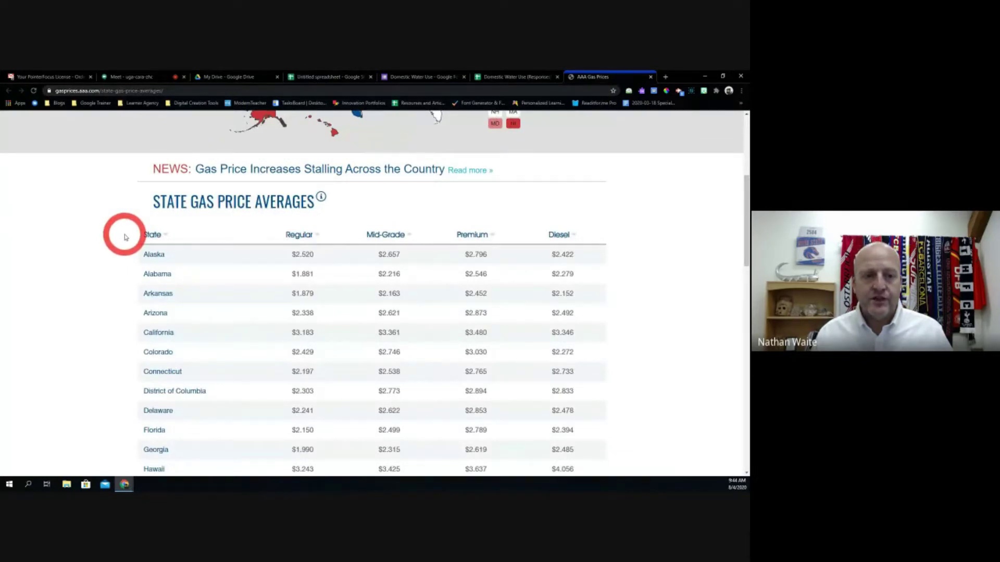
drag(125, 238, 560, 428)
scroll(536, 396, down, 2)
scroll(539, 413, down, 1)
scroll(539, 412, down, 6)
scroll(538, 417, down, 7)
scroll(542, 418, down, 5)
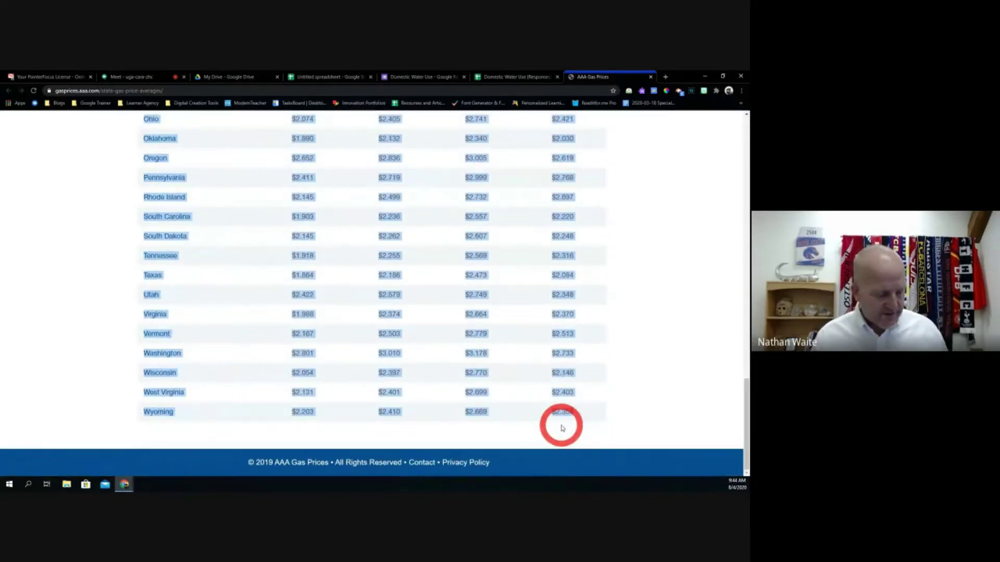
click(344, 78)
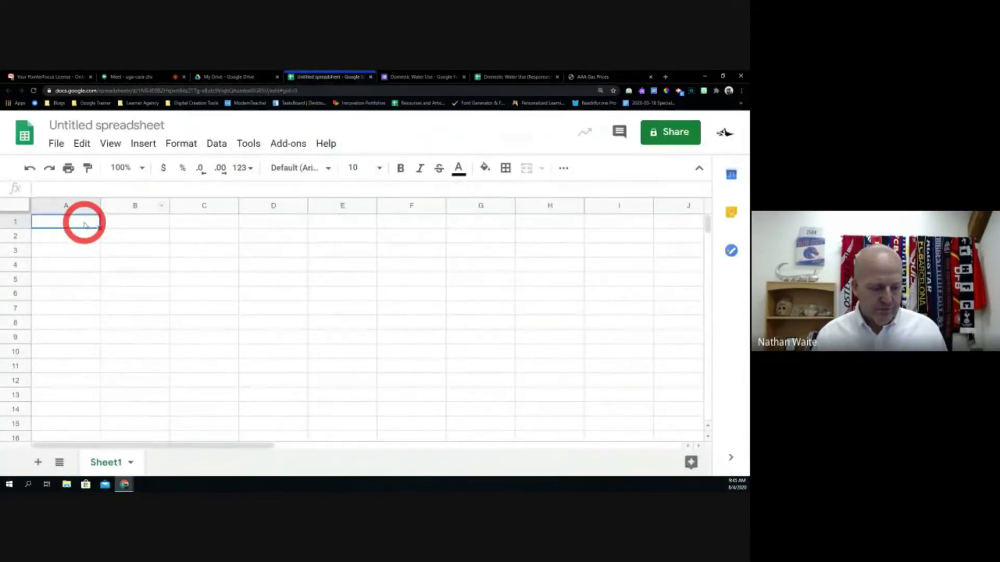
Paste the copied state gas price table into the blank spreadsheet starting at cell A1.
key(ctrl+v)
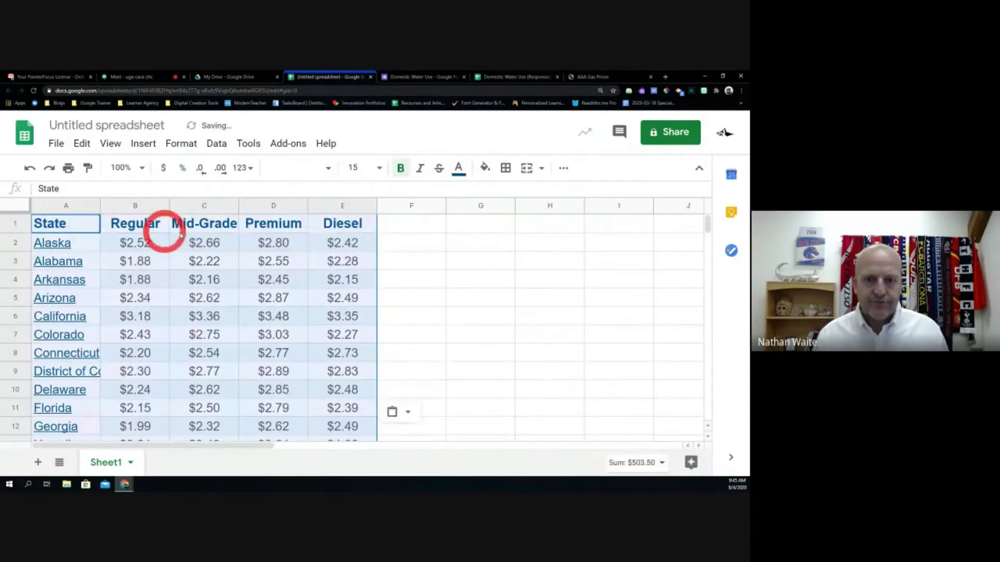
click(396, 244)
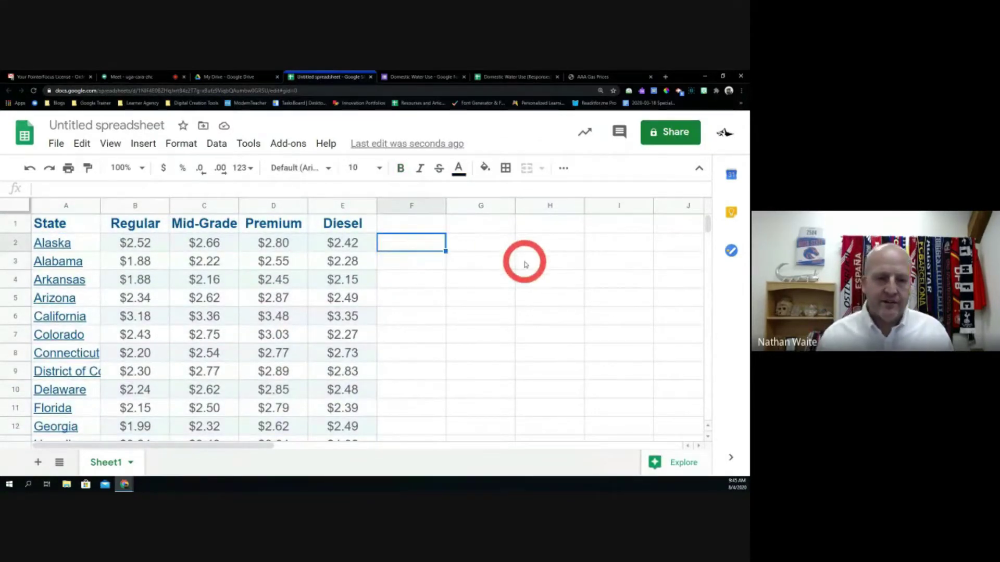
scroll(242, 268, down, 1)
scroll(245, 275, up, 1)
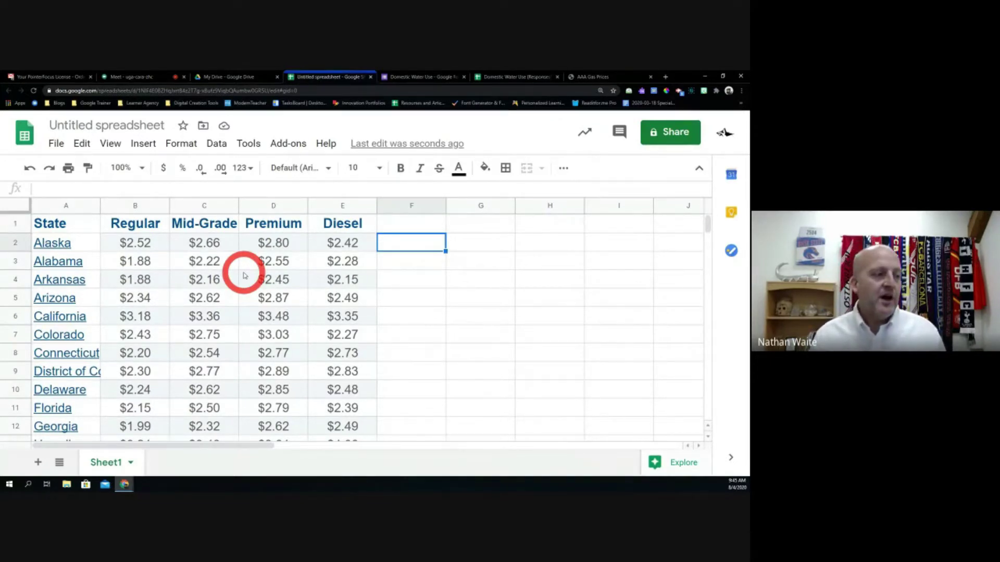
Switch to Google Drive and search for all files of the Spreadsheets type.
click(231, 78)
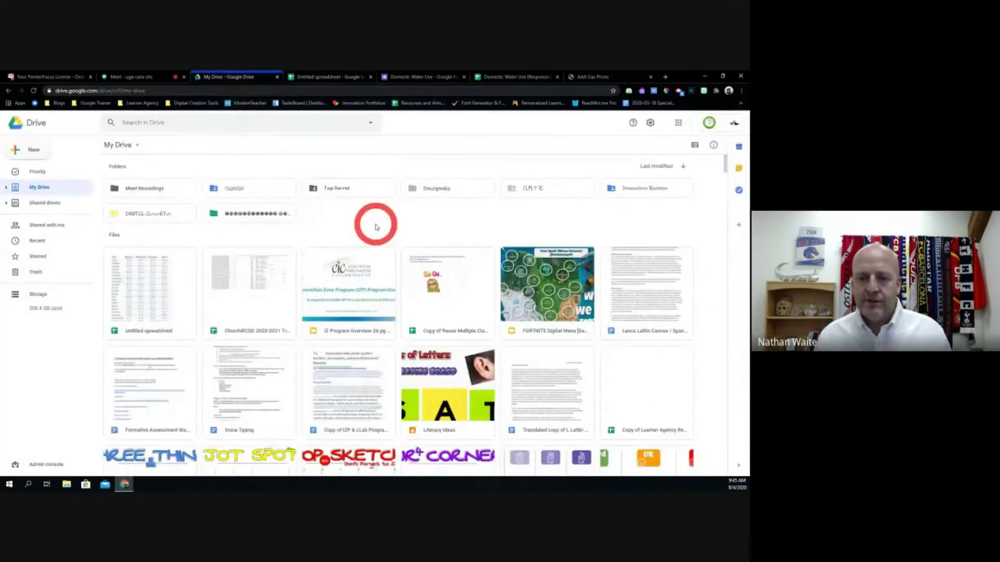
click(371, 124)
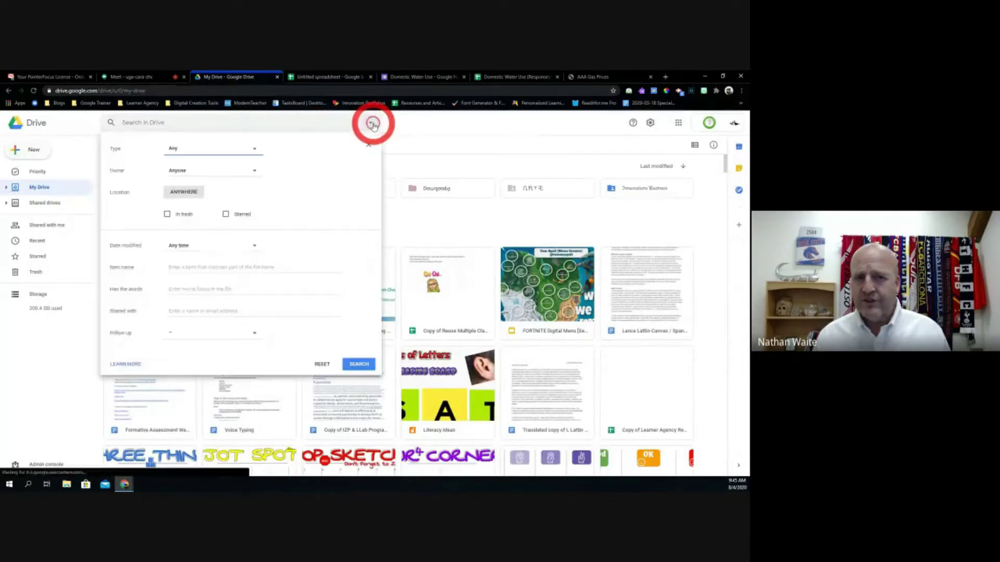
click(254, 150)
click(230, 198)
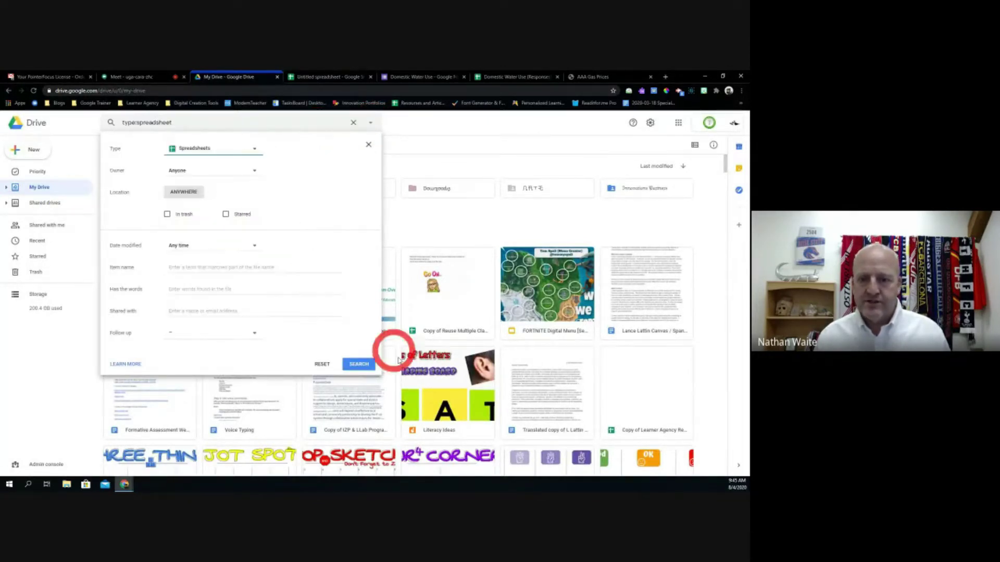
click(364, 365)
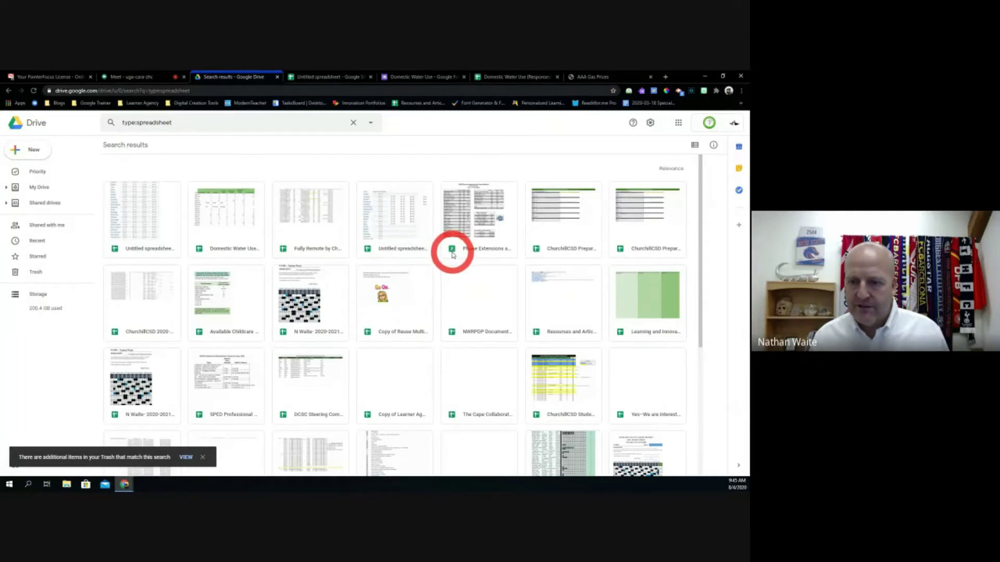
Try opening Phone Extensions and Room Numbers.xls, close the resulting page, and check which apps can open the file.
double_click(457, 223)
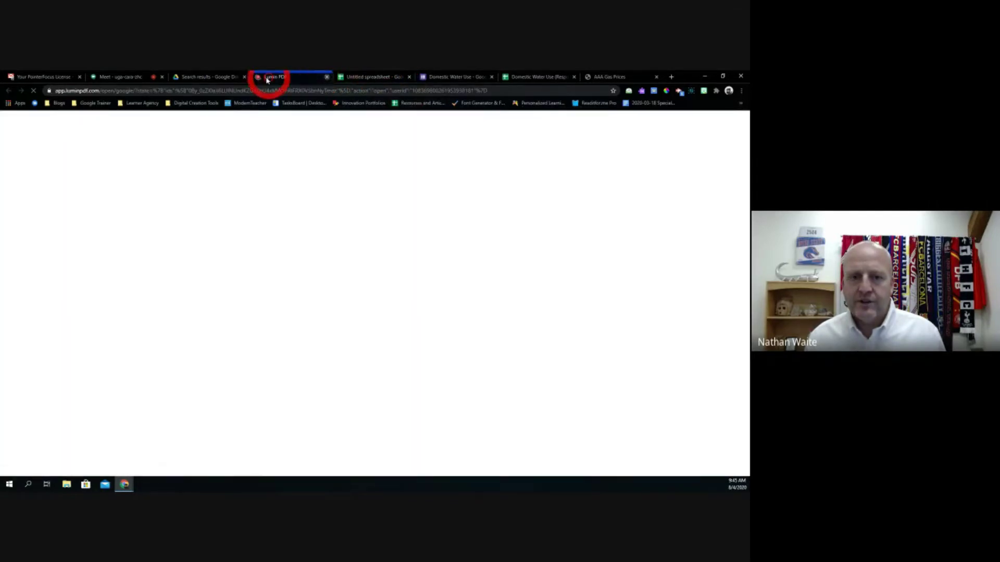
click(327, 76)
click(481, 223)
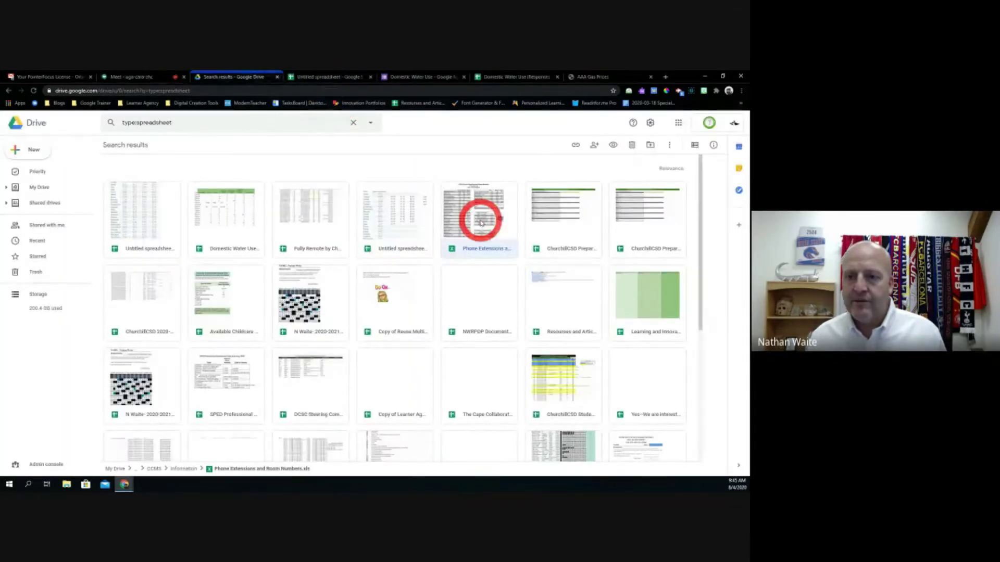
right_click(480, 223)
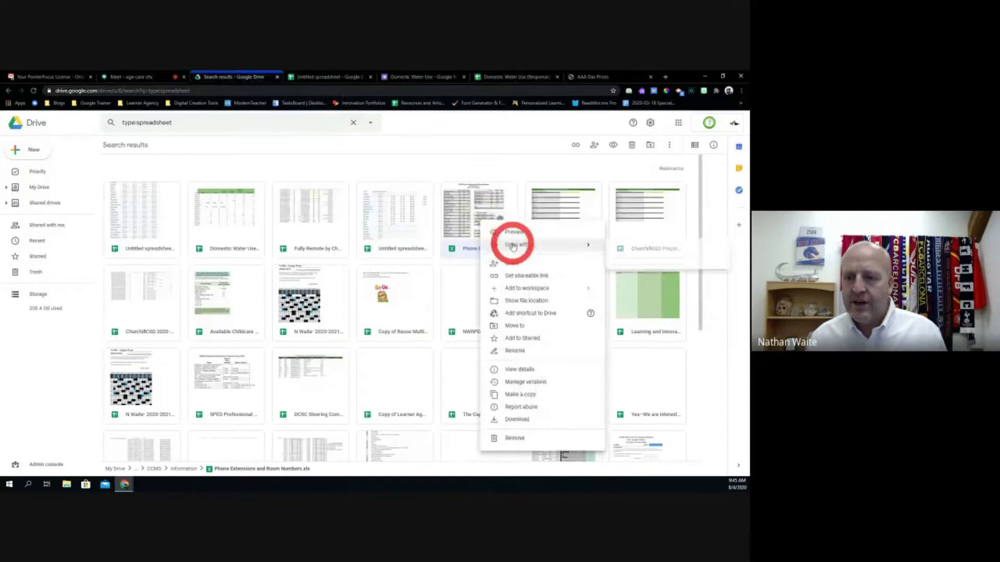
mouse_move(513, 246)
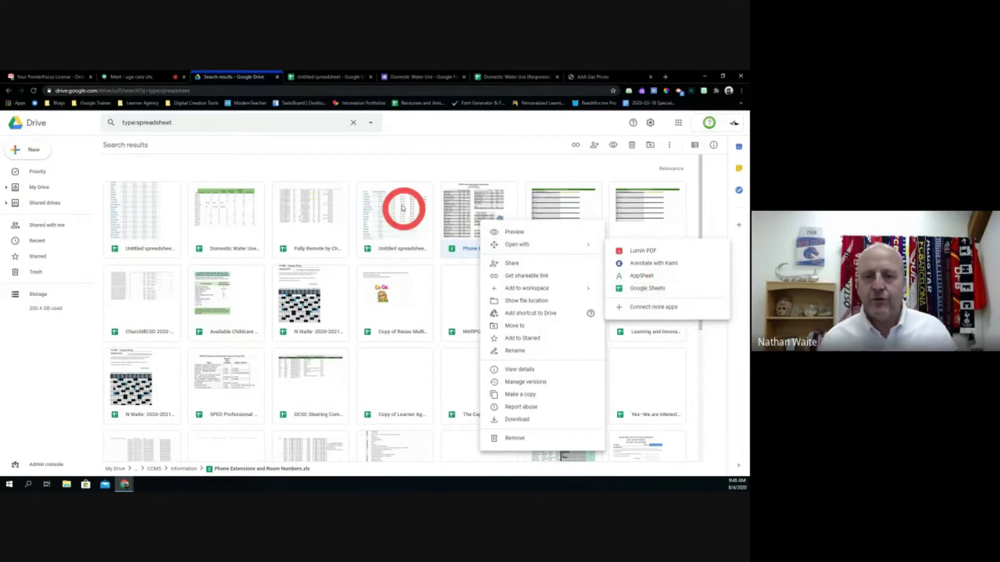
click(403, 175)
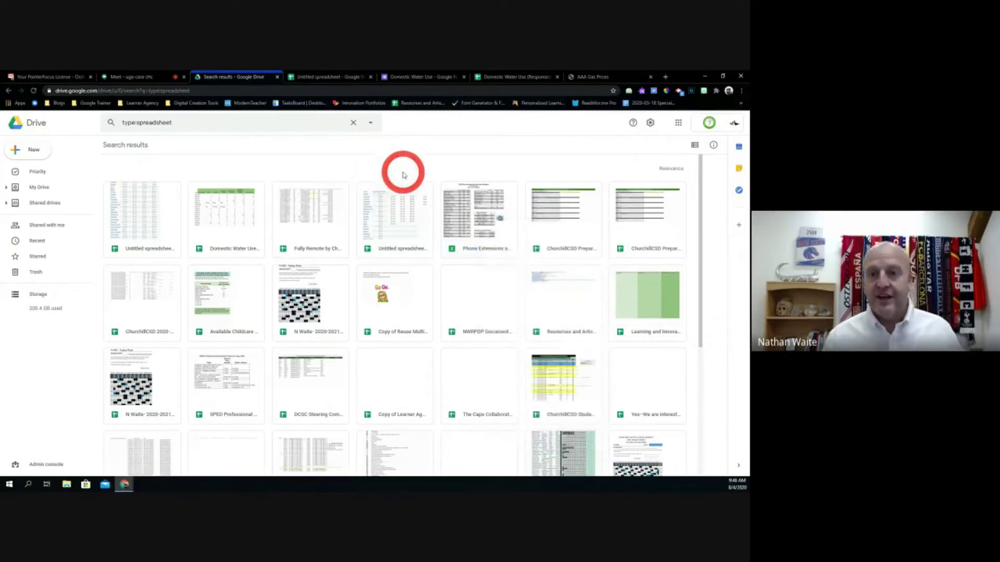
Return to the spreadsheet holding the pasted gas price table and rename it Gas Prices.
click(502, 78)
click(337, 78)
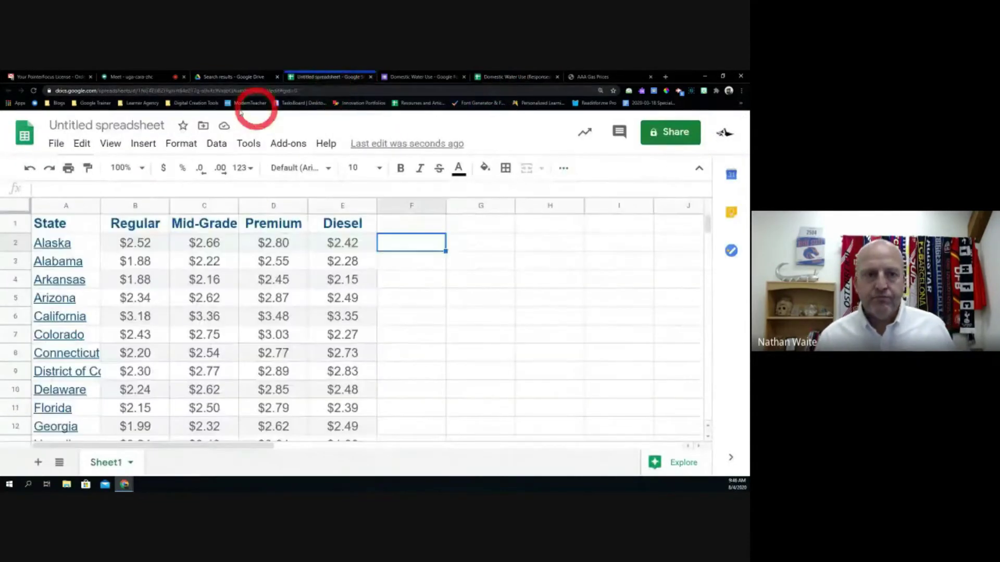
click(149, 125)
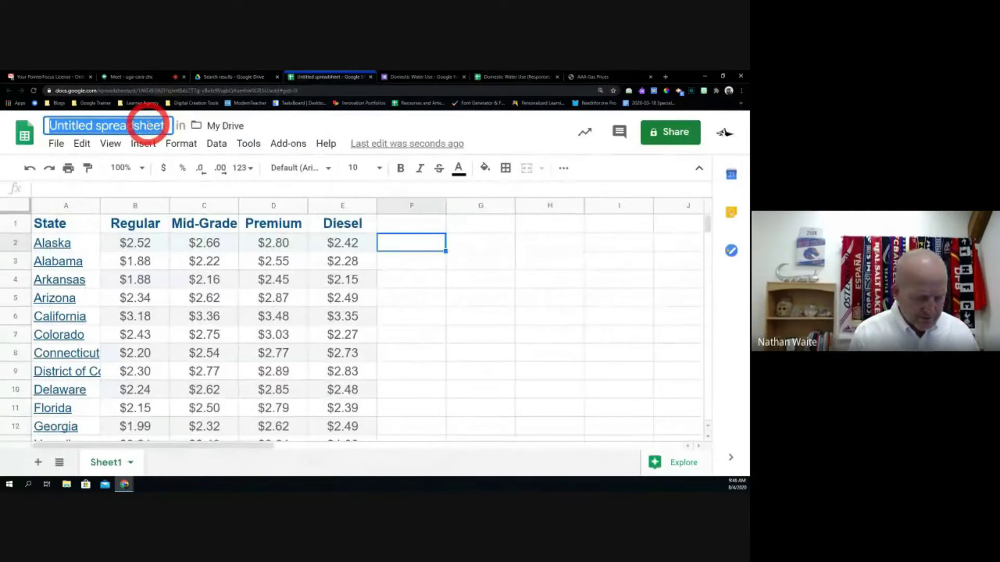
text(Gas Prices)
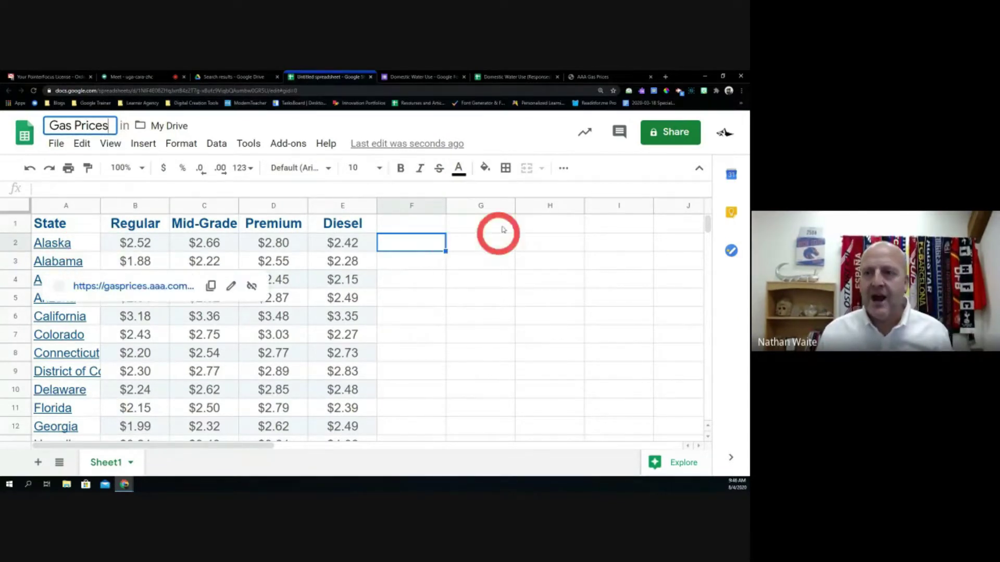
Switch back to Google Drive and create a new Google My Maps map.
click(665, 77)
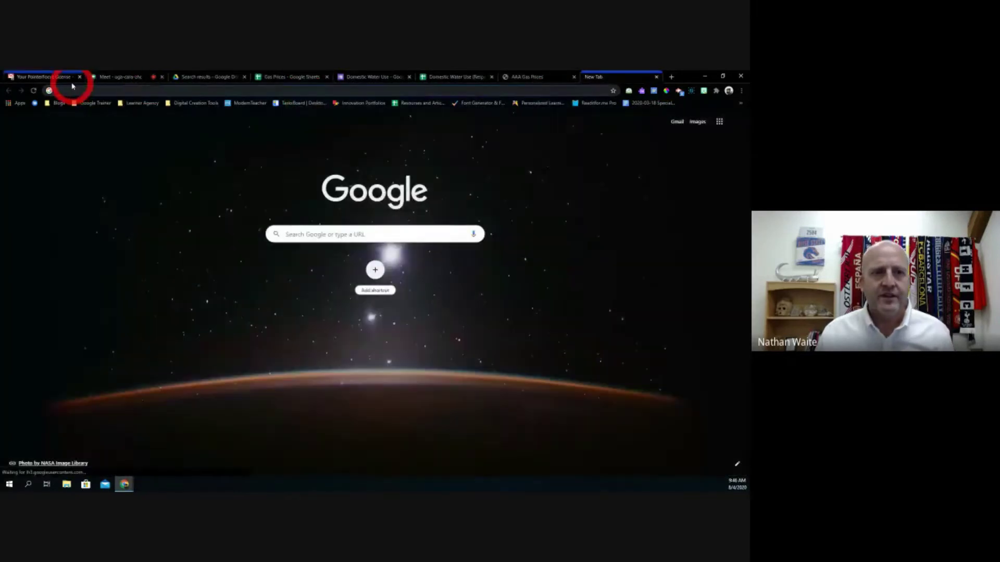
click(207, 77)
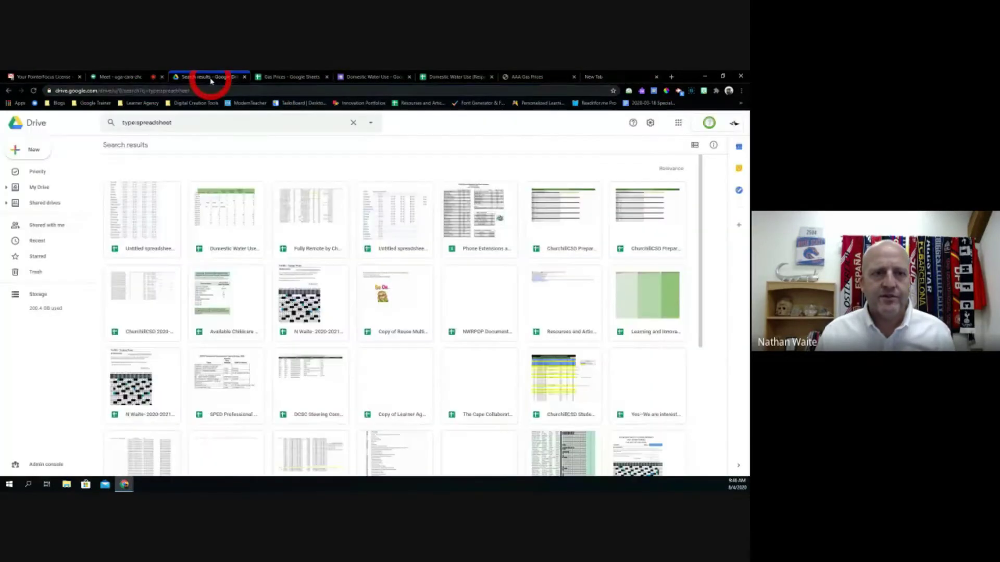
click(32, 148)
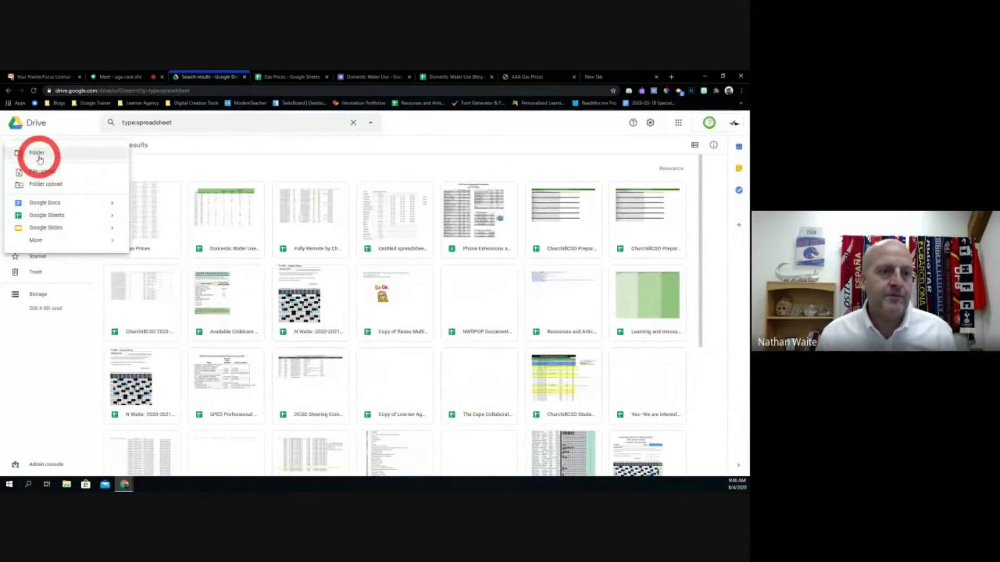
mouse_move(84, 239)
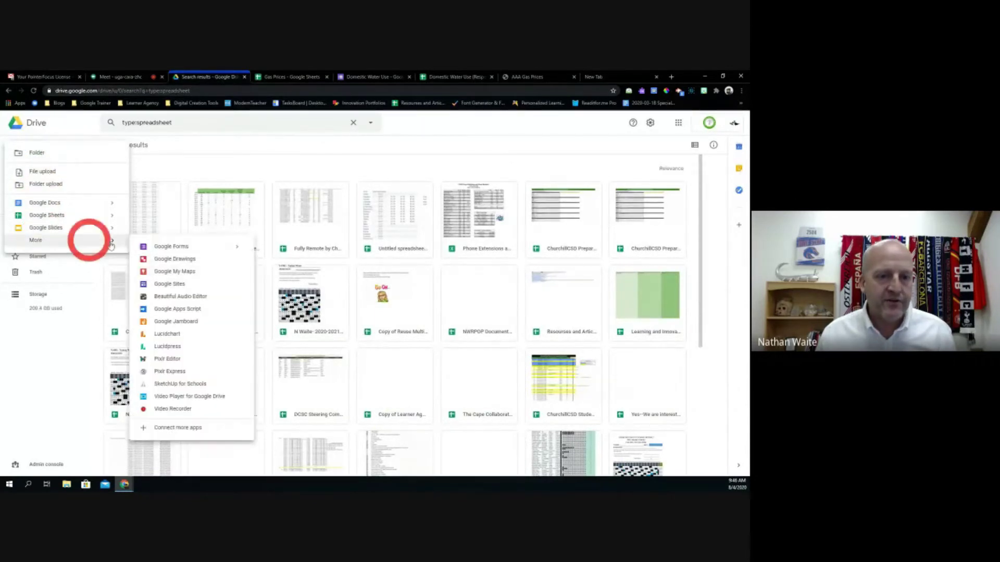
click(173, 271)
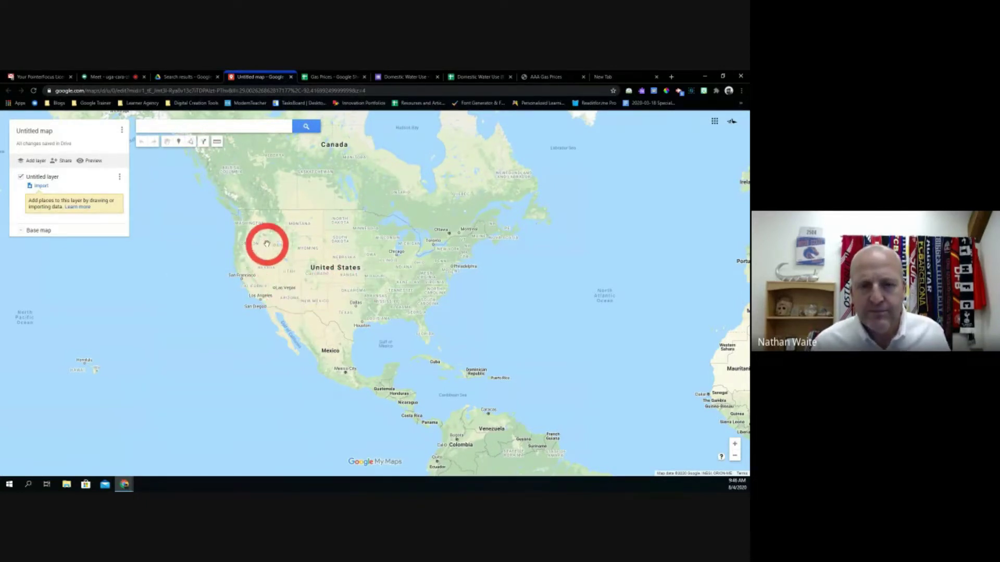
Import the Gas Prices spreadsheet from My Drive into the map's untitled layer.
click(42, 187)
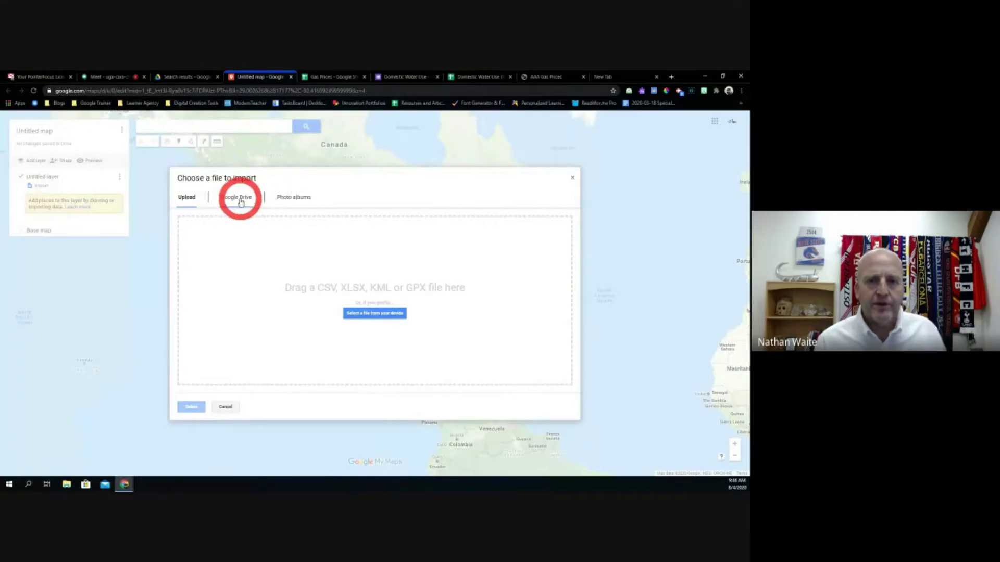
click(240, 200)
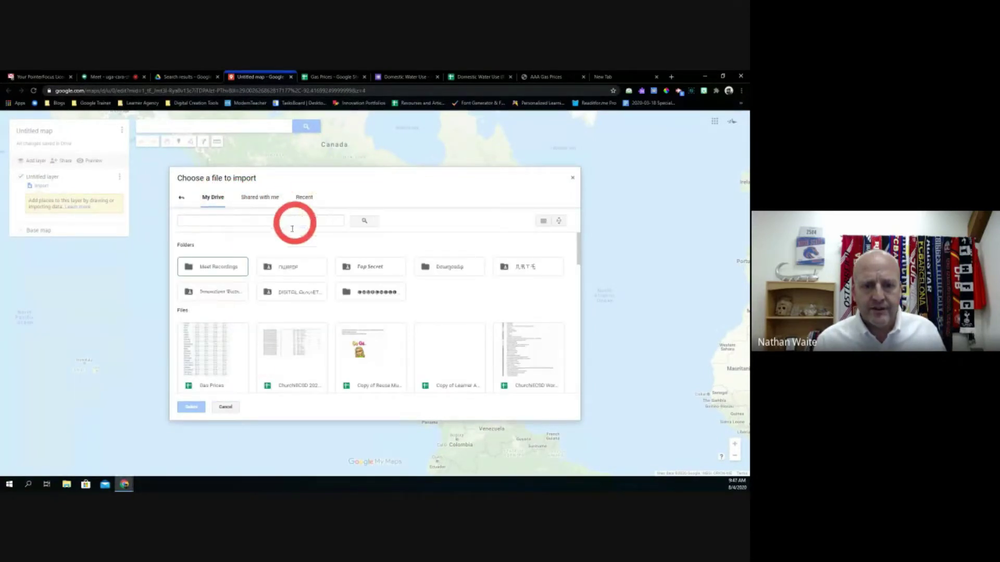
double_click(208, 343)
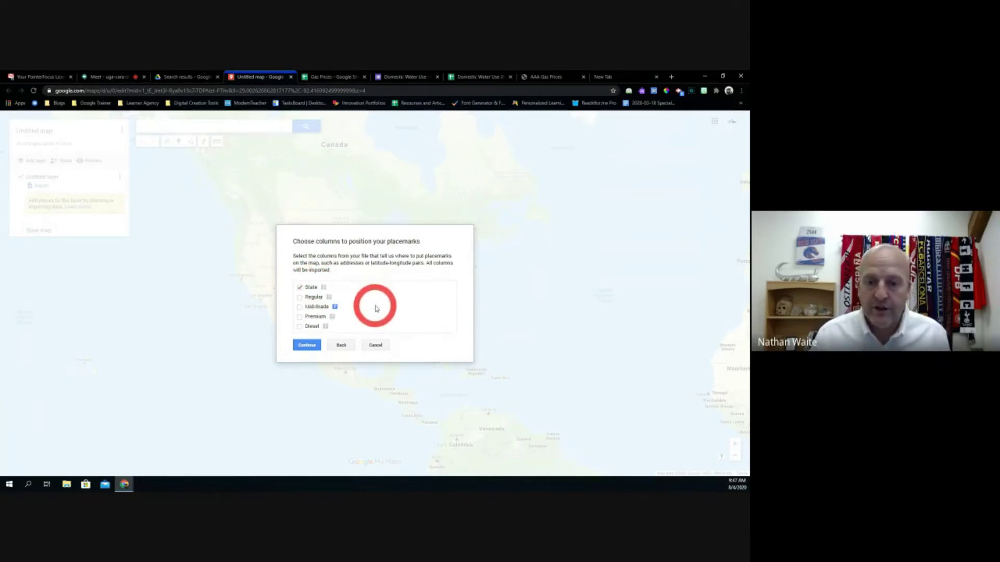
Position the placemarks by the State column and title the markers with the Regular column, finishing the import.
click(308, 345)
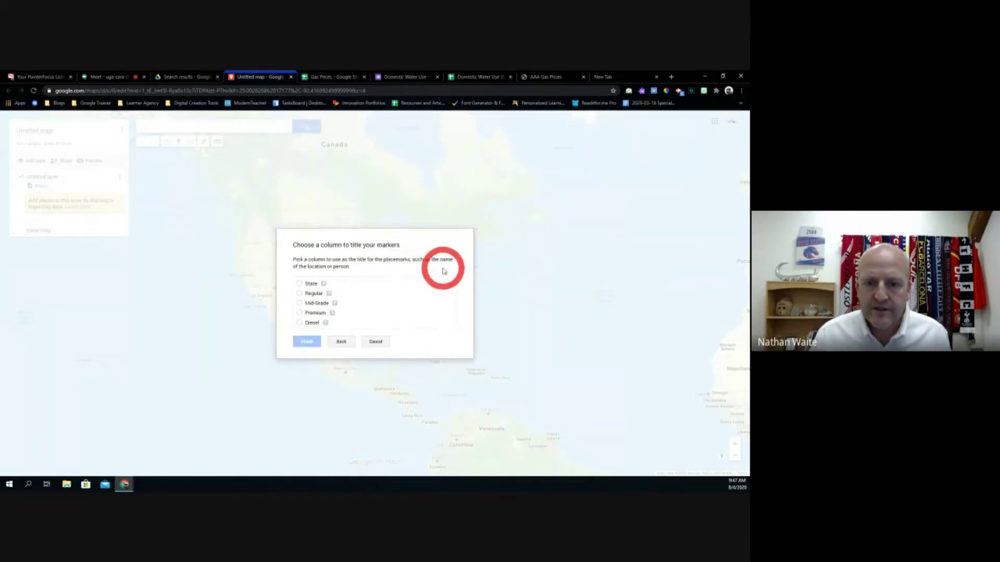
click(300, 284)
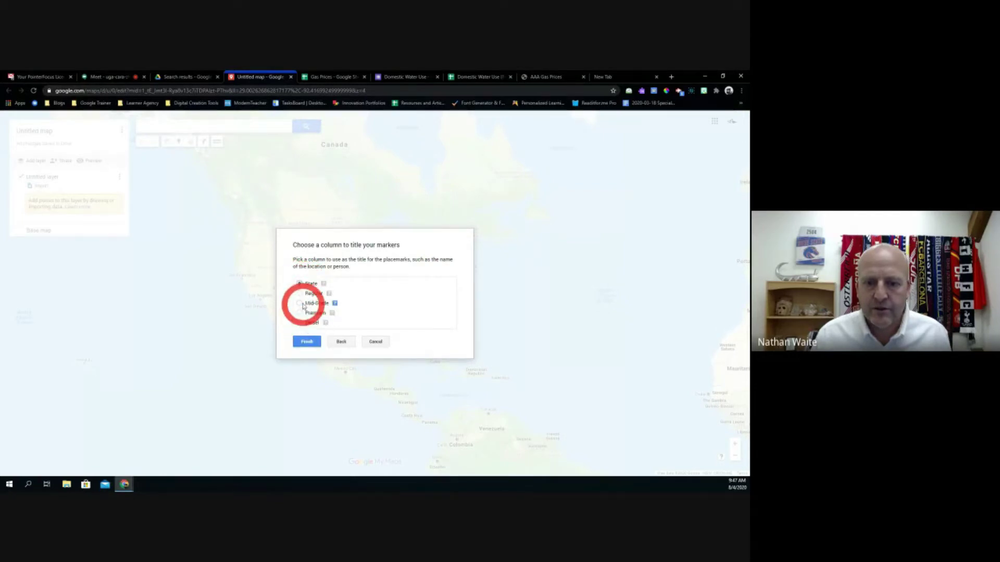
click(299, 294)
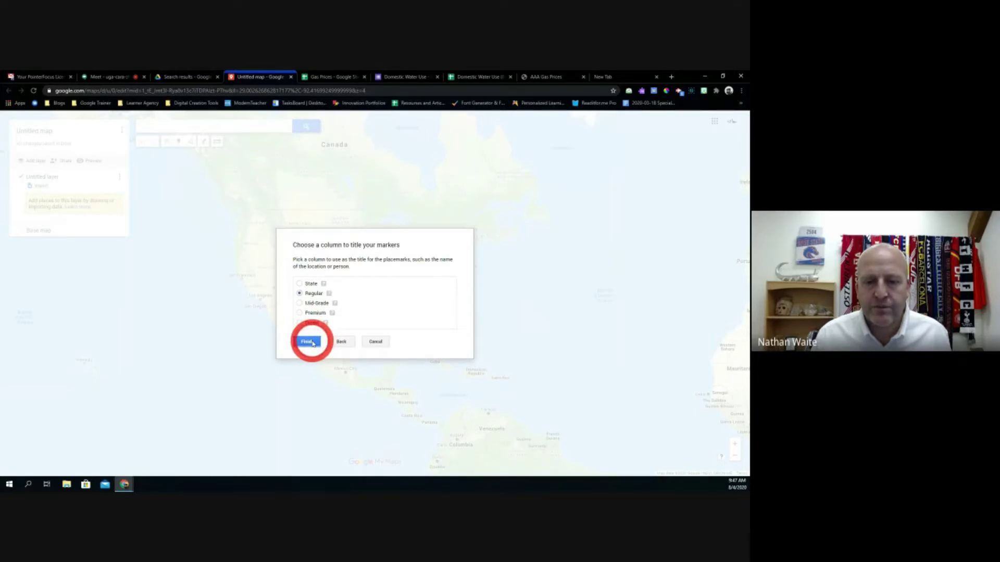
click(307, 342)
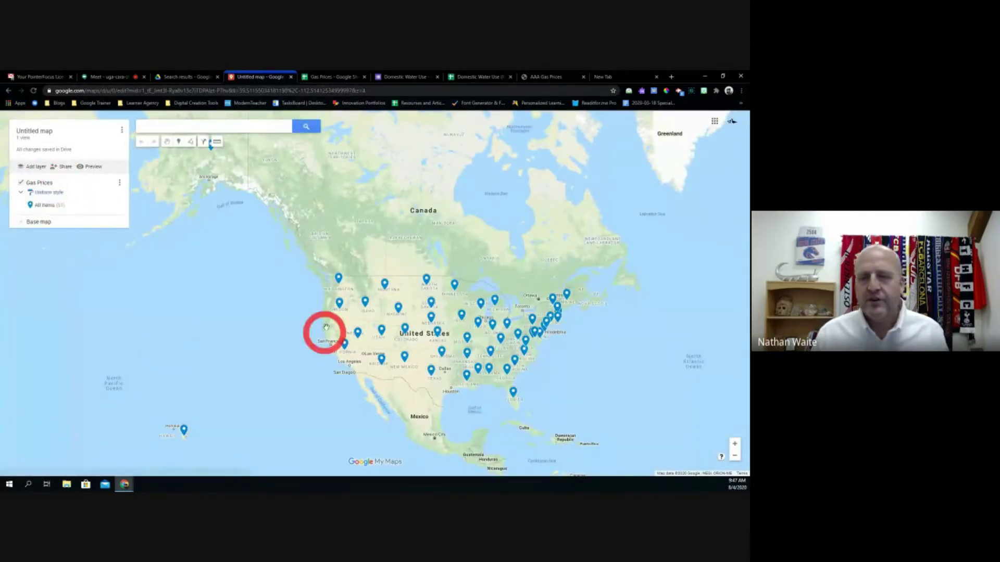
Examine the fuel prices shown on the map markers for Idaho, Iowa and Hawaii.
click(365, 302)
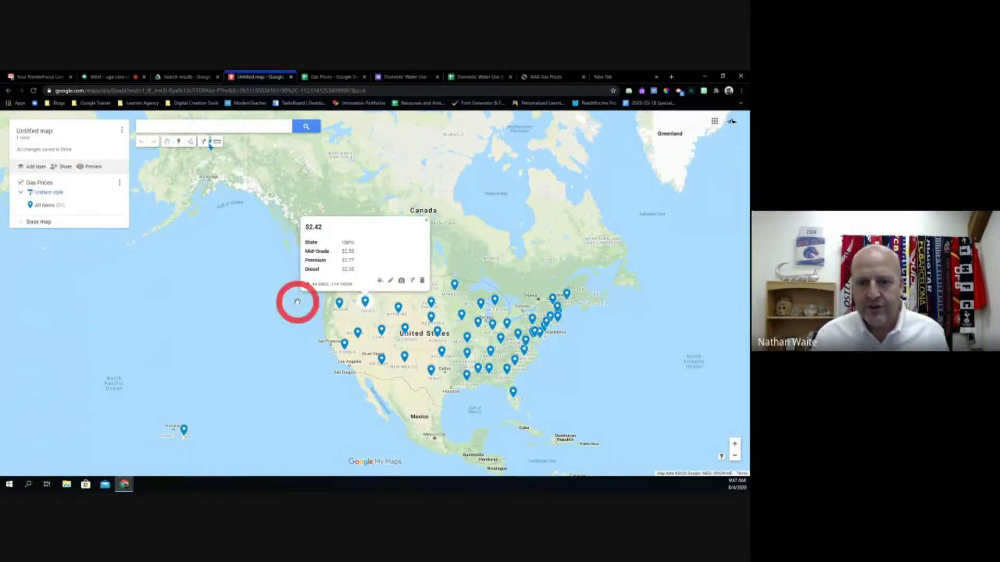
click(271, 298)
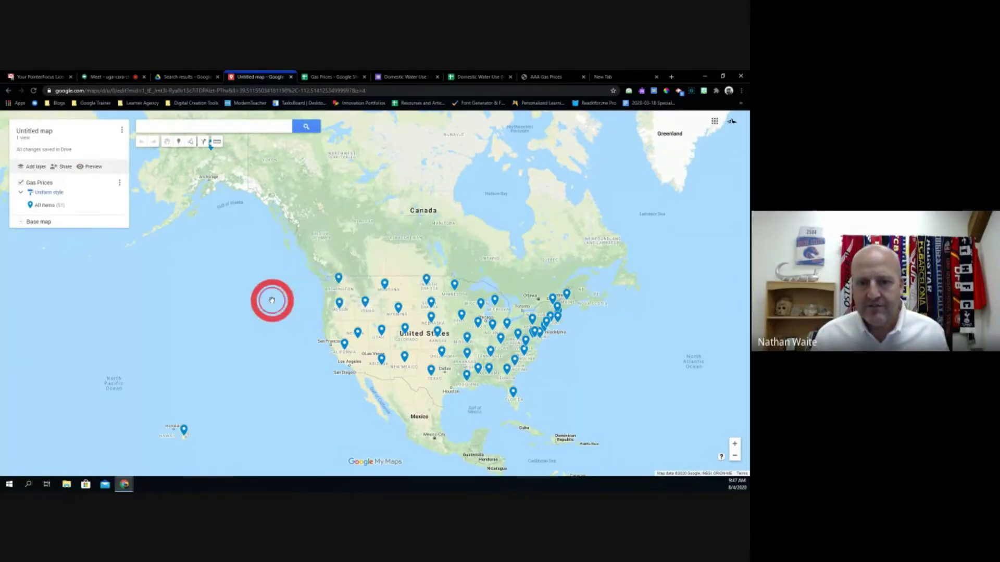
click(366, 305)
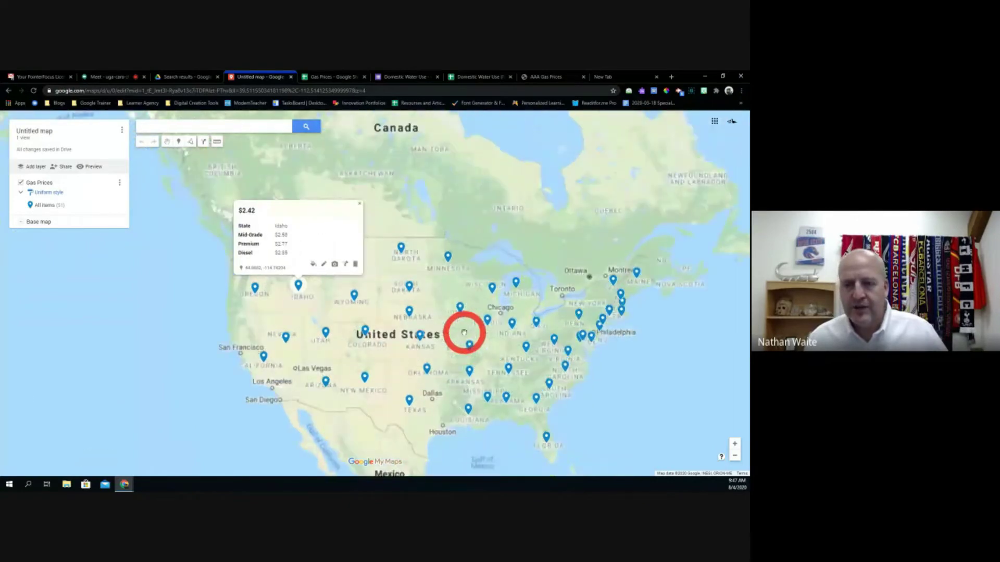
scroll(463, 330, up, 5)
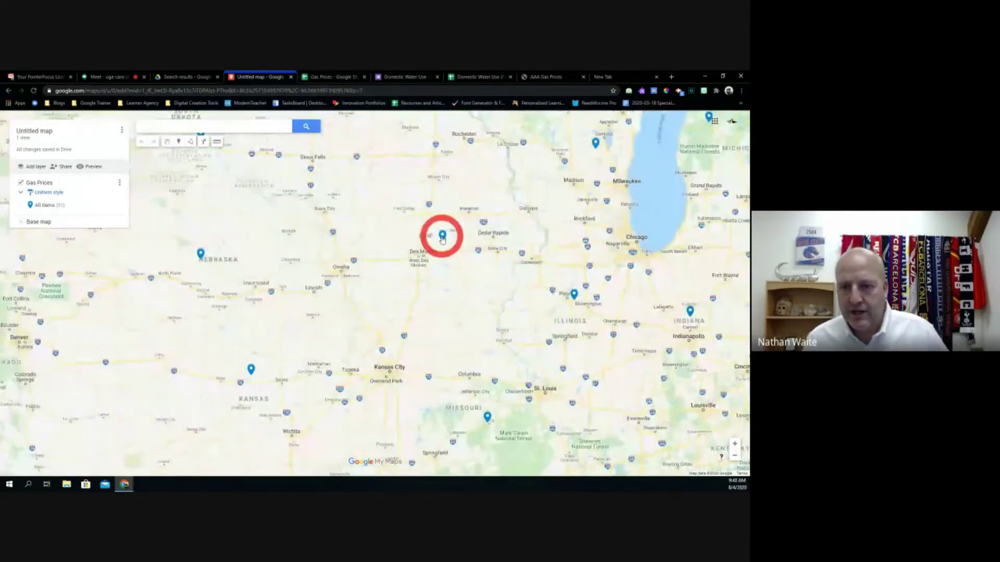
click(442, 236)
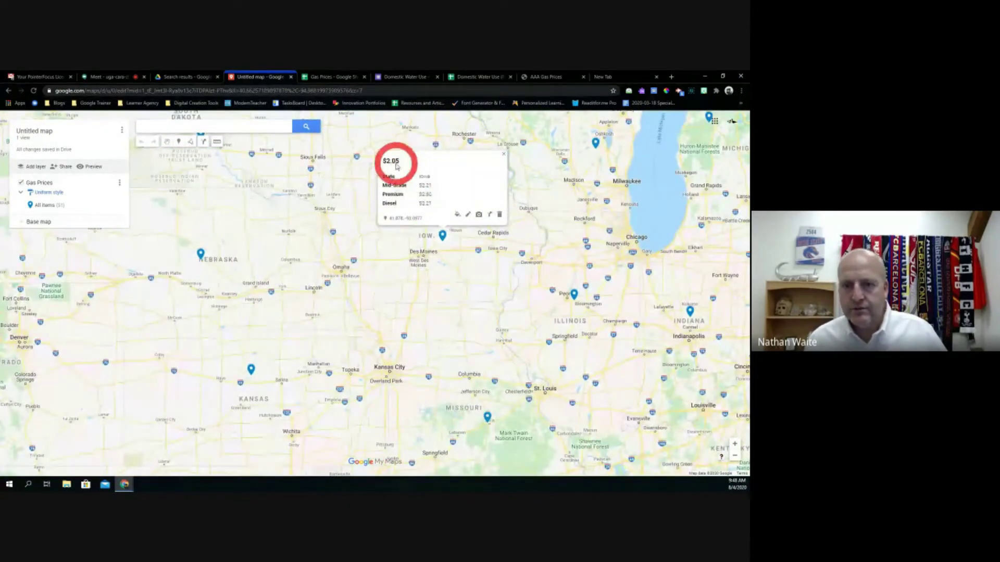
scroll(405, 258, down, 2)
scroll(406, 258, down, 1)
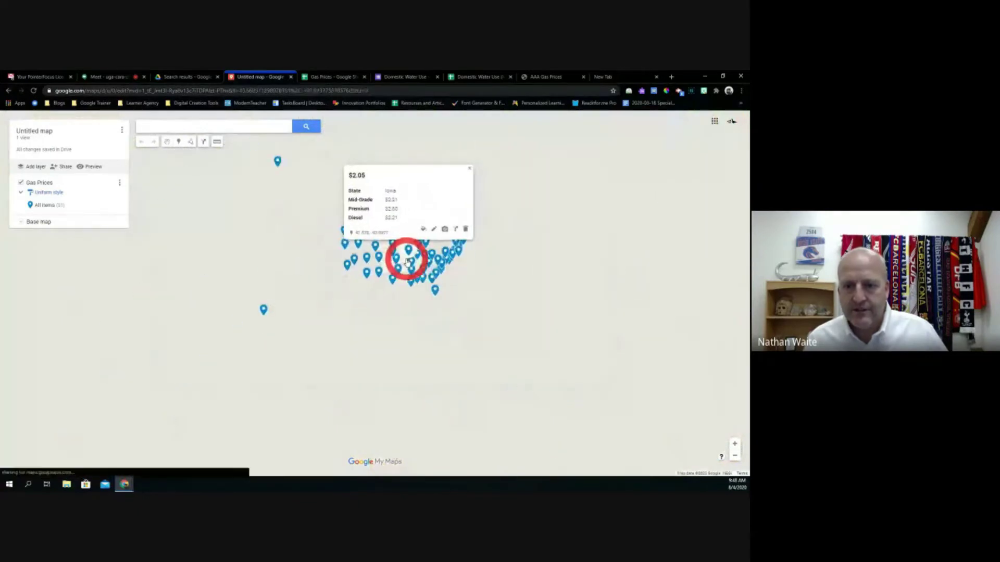
scroll(406, 259, up, 1)
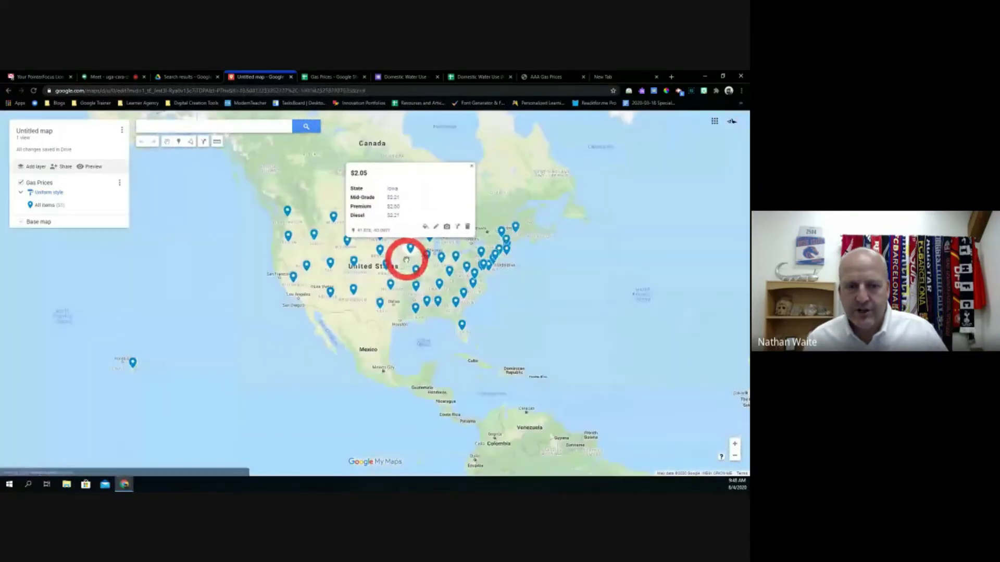
click(133, 363)
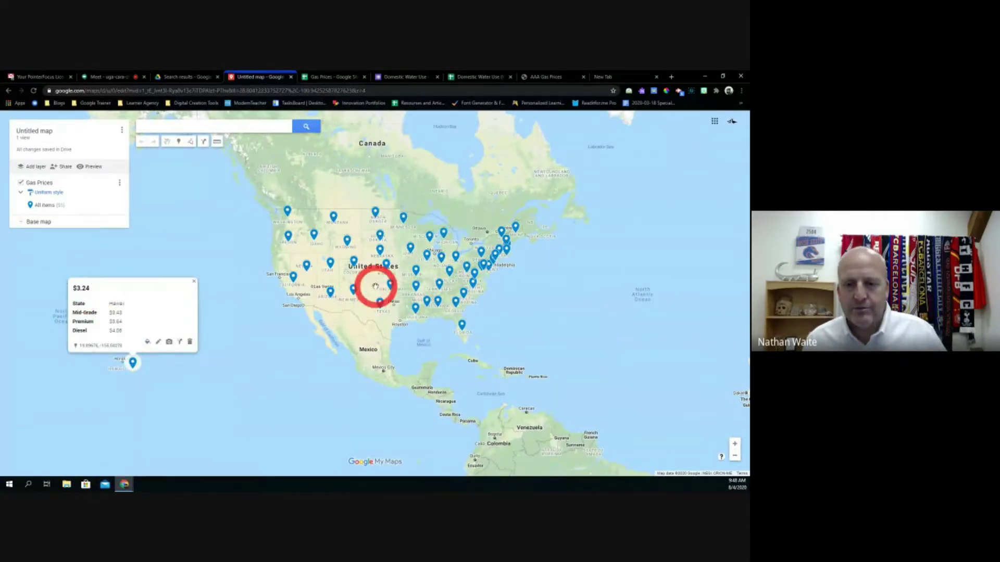
Examine the fuel prices on the Nevada and Texas markers, then close the open marker card.
click(305, 267)
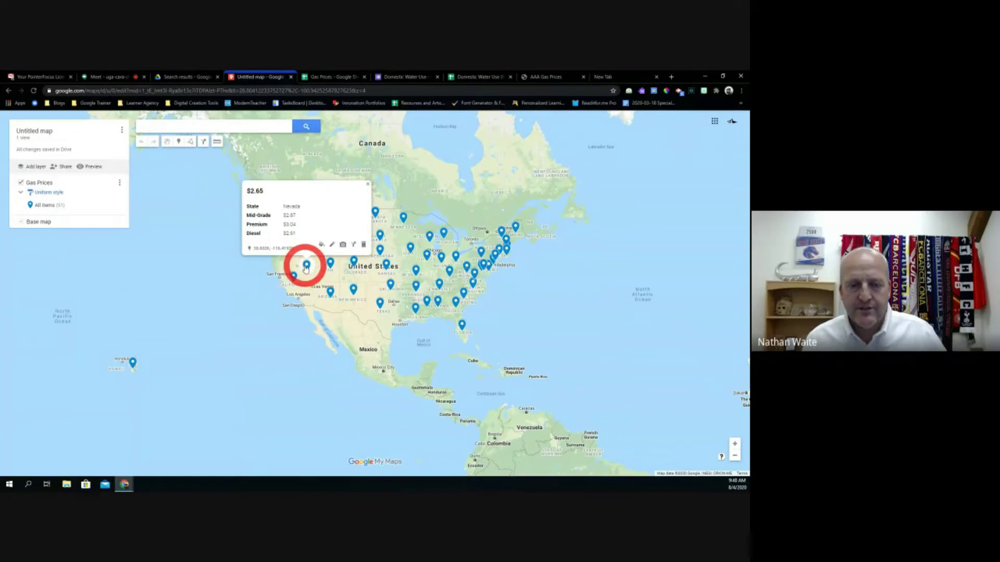
click(379, 305)
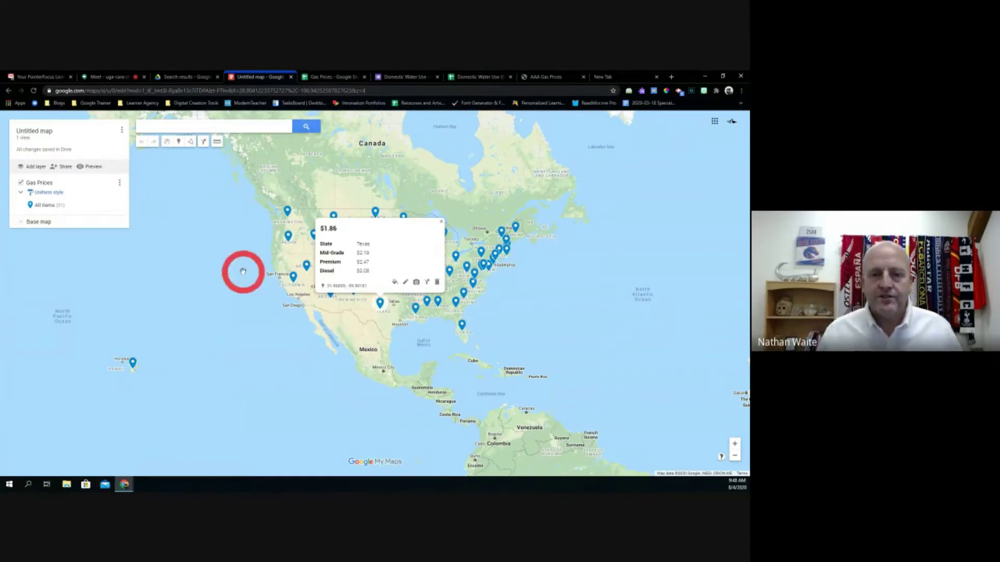
drag(208, 262, 205, 261)
click(438, 222)
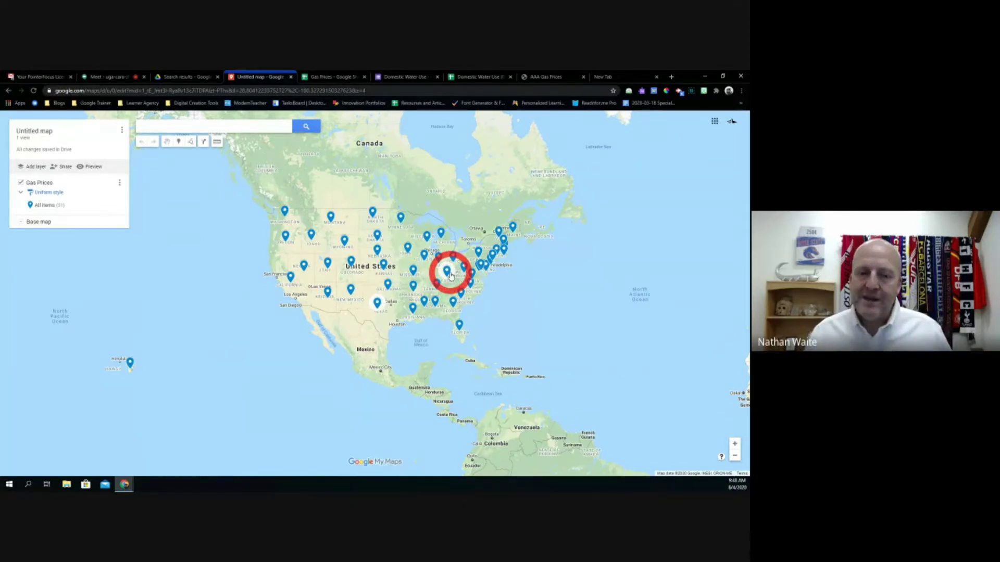
Review the Gas Prices spreadsheet, the Domestic Water Use form responses and the full extent of the map's markers.
click(452, 75)
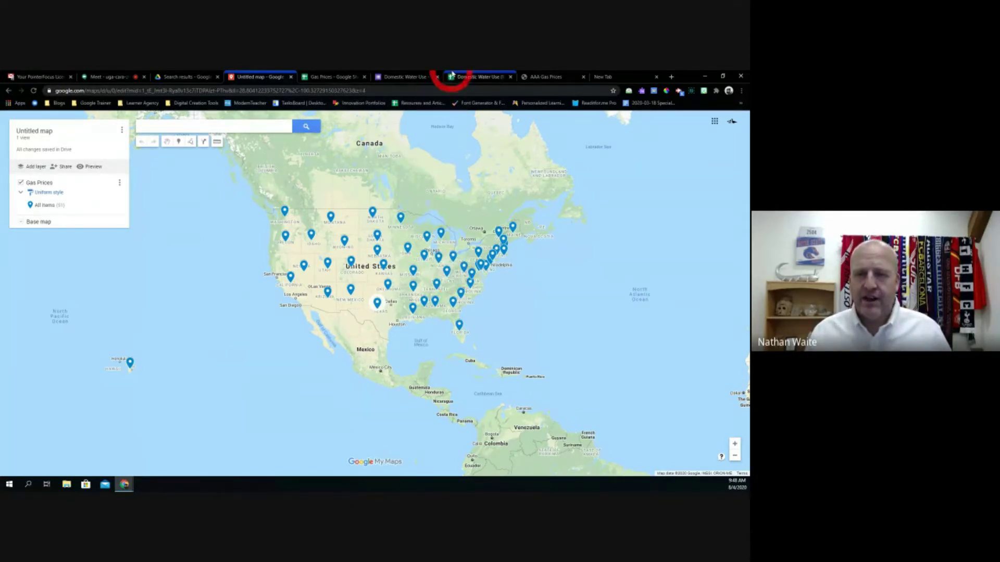
click(337, 78)
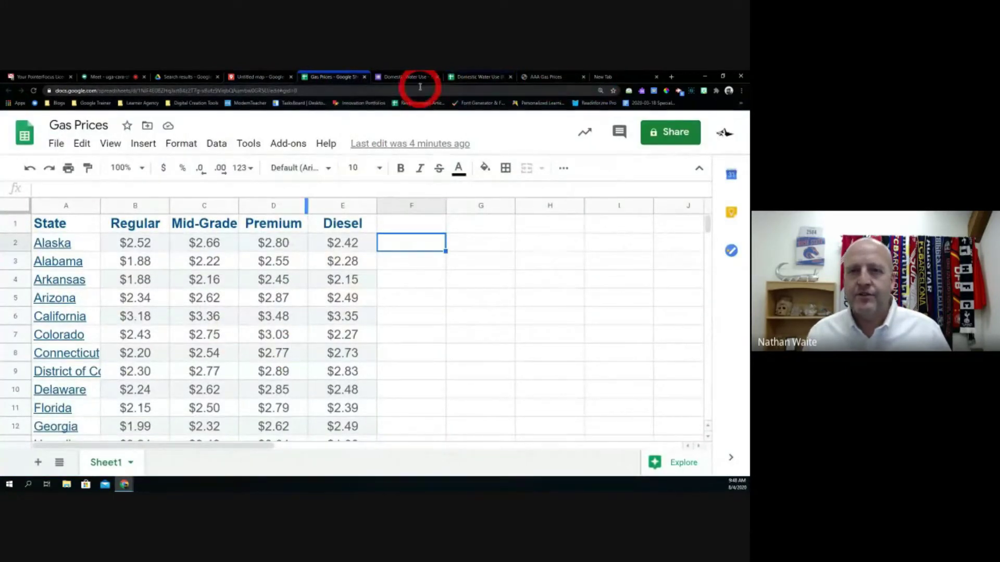
click(271, 80)
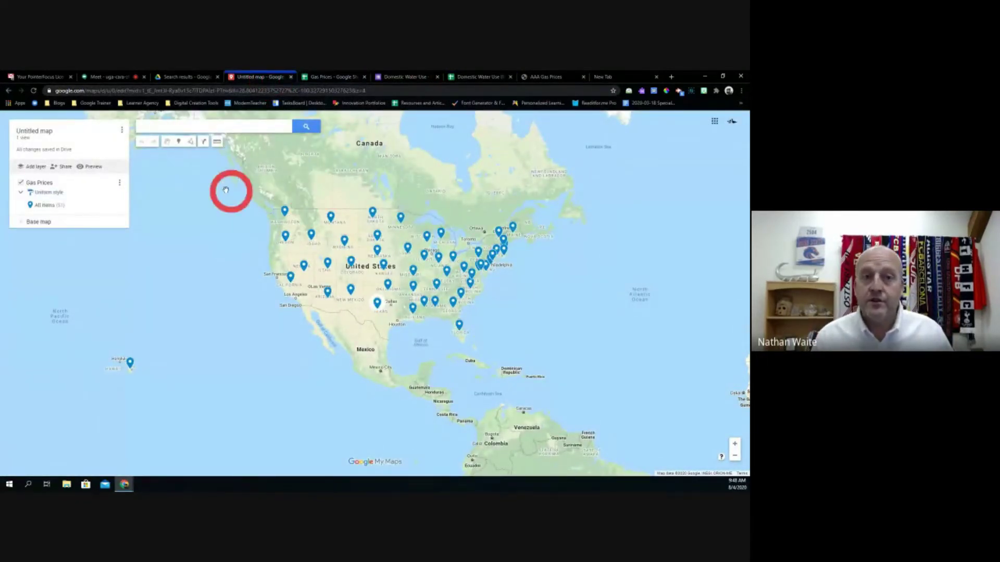
click(400, 78)
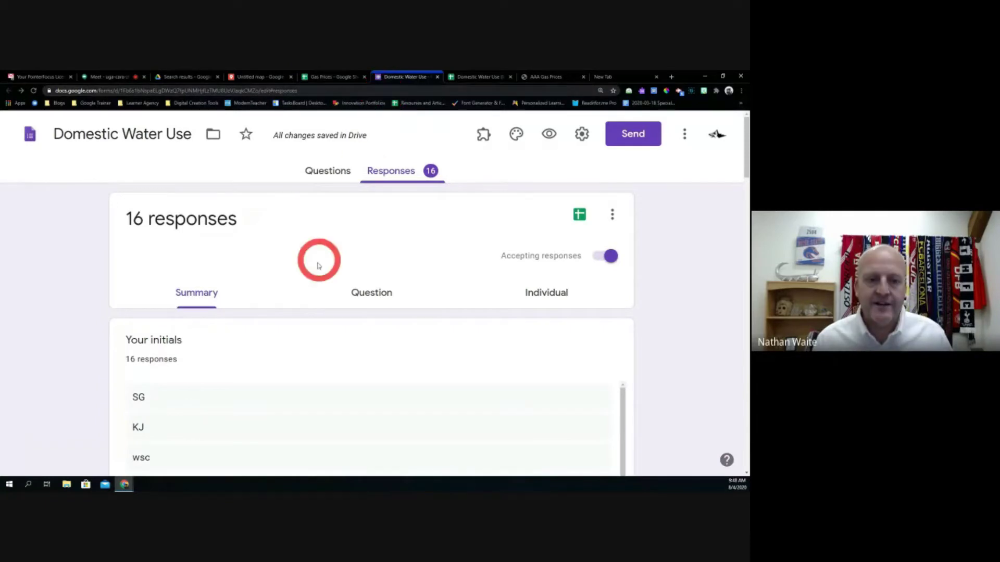
click(252, 79)
scroll(323, 306, down, 3)
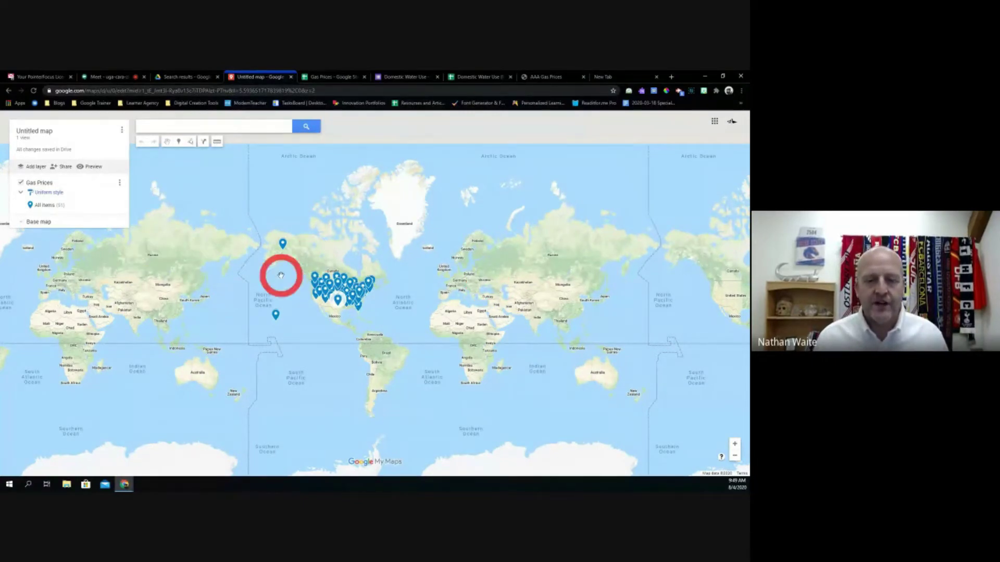
scroll(281, 275, up, 3)
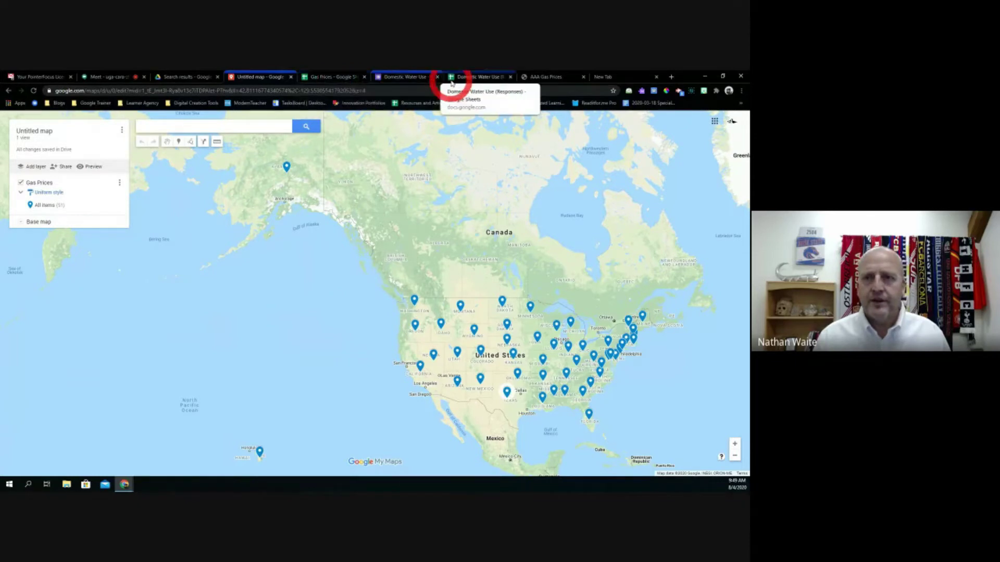
Switch to the Gas Prices spreadsheet and look through its state rows and fuel price columns.
click(476, 79)
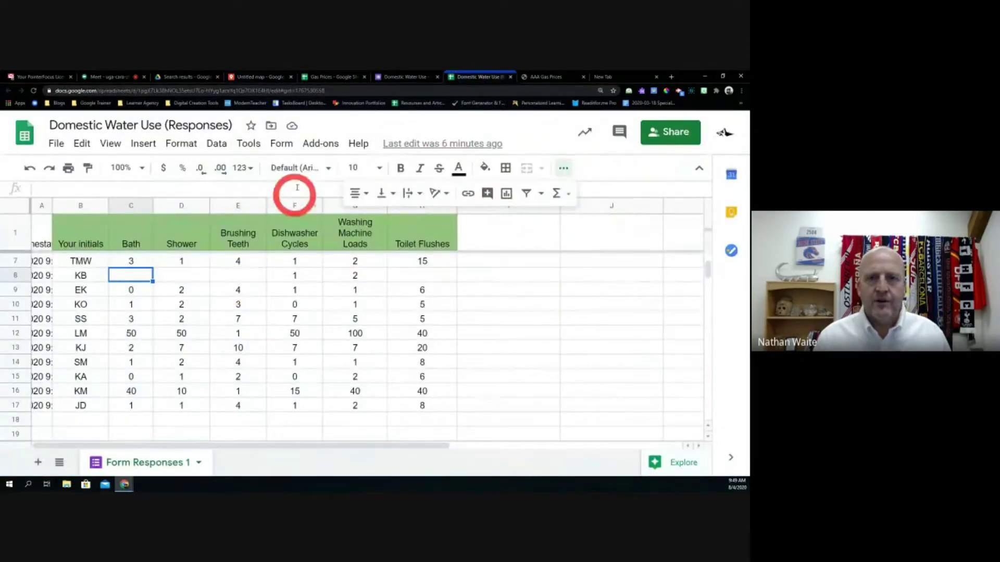
click(333, 77)
scroll(273, 290, down, 3)
scroll(272, 290, down, 4)
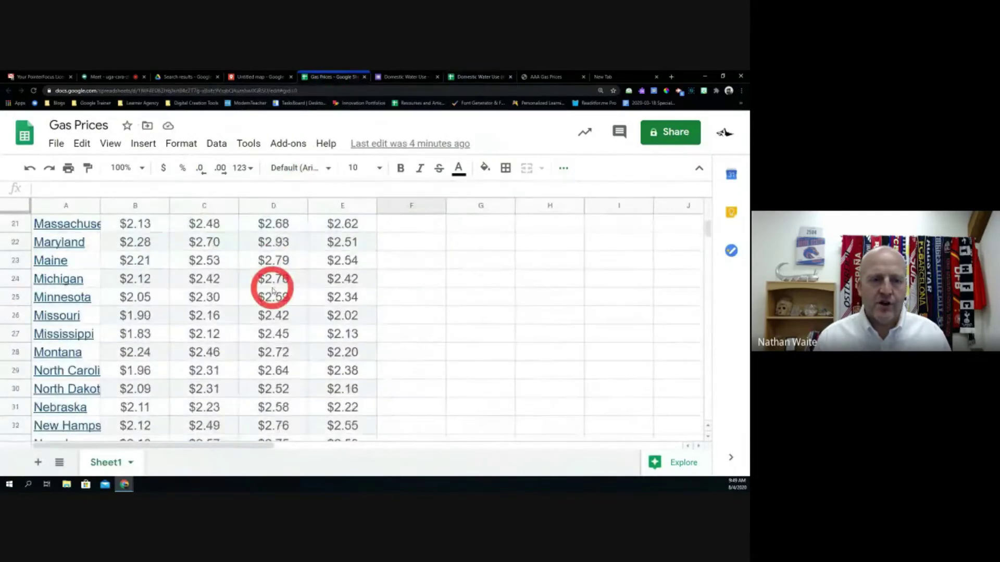
scroll(272, 290, up, 6)
scroll(272, 290, down, 5)
scroll(272, 290, up, 5)
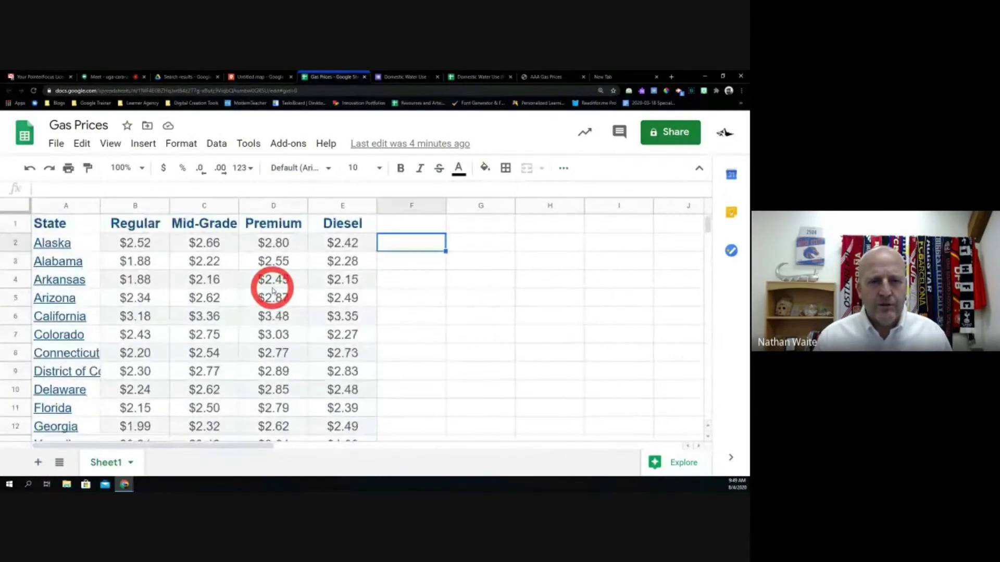
scroll(273, 289, down, 4)
scroll(272, 289, up, 5)
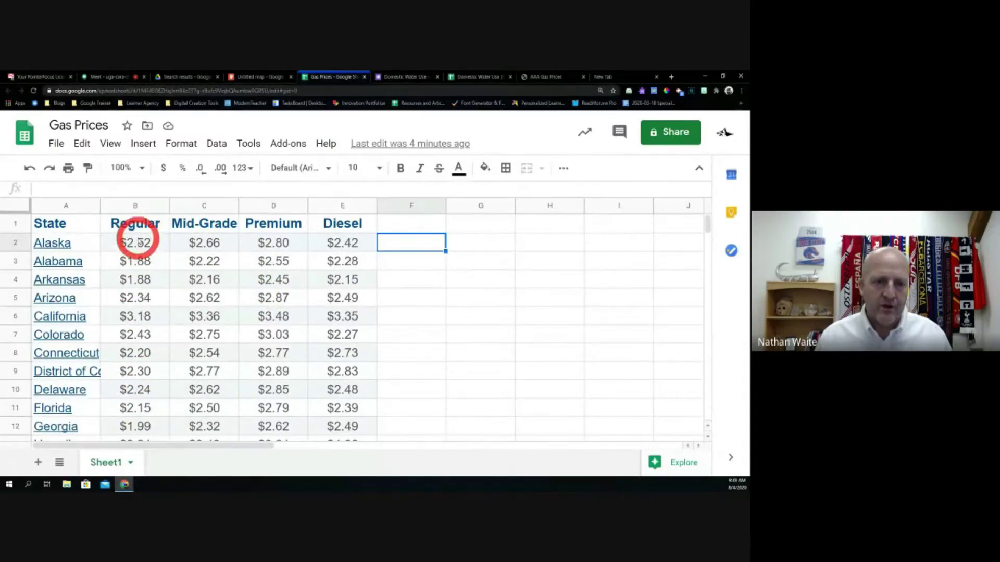
scroll(146, 337, down, 5)
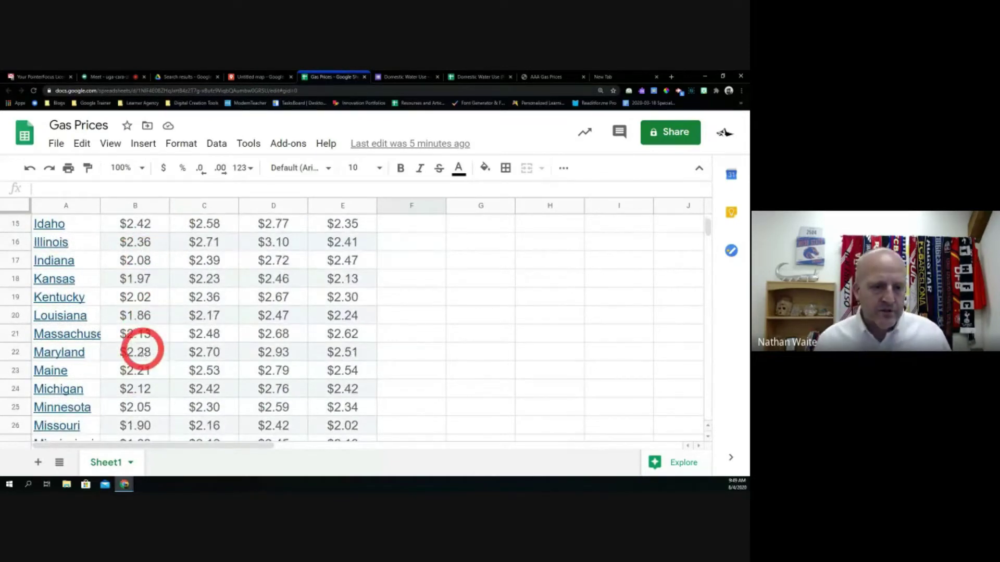
scroll(145, 346, up, 5)
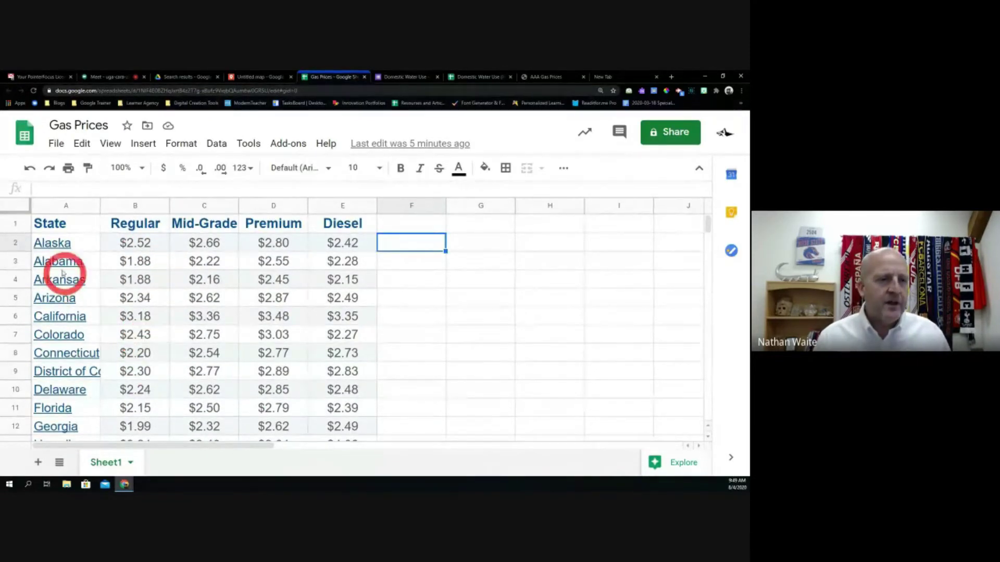
Freeze the first row of the Gas Prices sheet so the column headings stay in view.
click(22, 217)
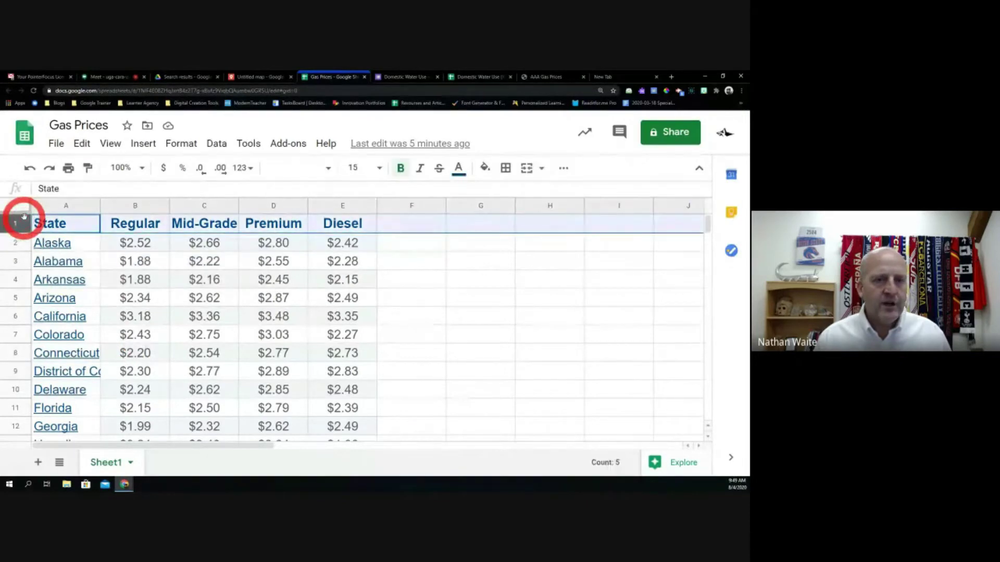
click(108, 147)
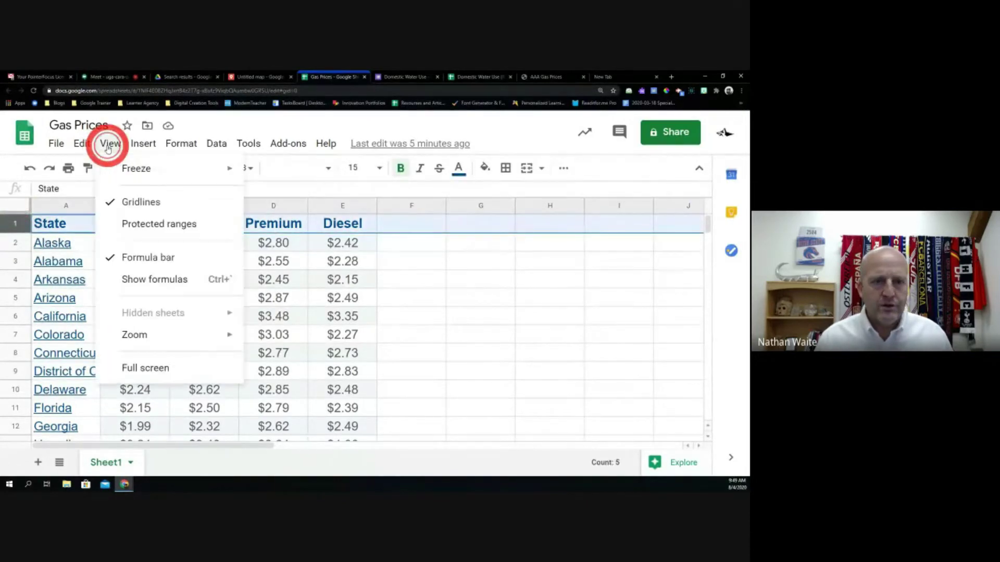
mouse_move(116, 163)
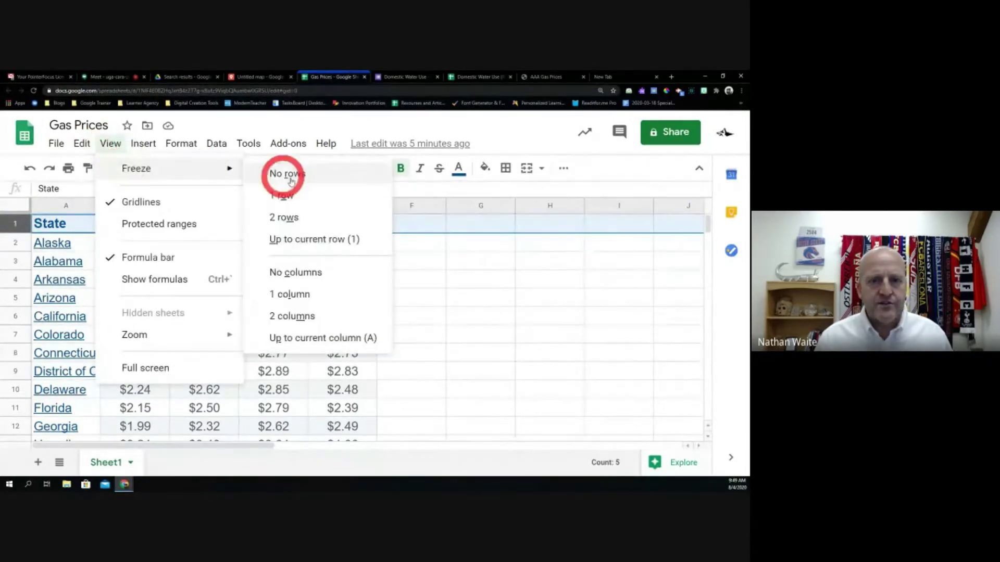
click(290, 196)
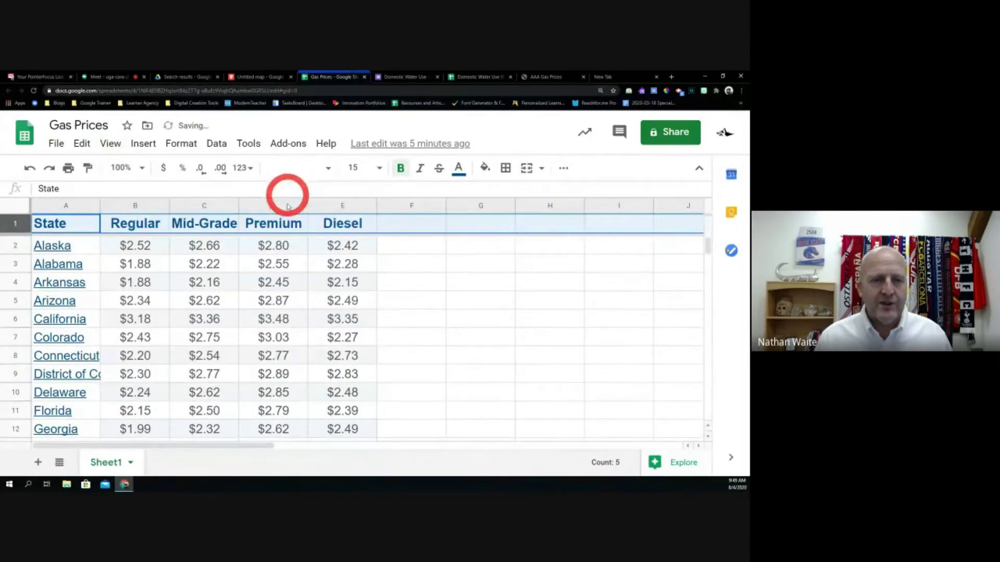
Look through all the state rows down to Wyoming to check the frozen column headings, returning to Alaska.
scroll(425, 254, down, 3)
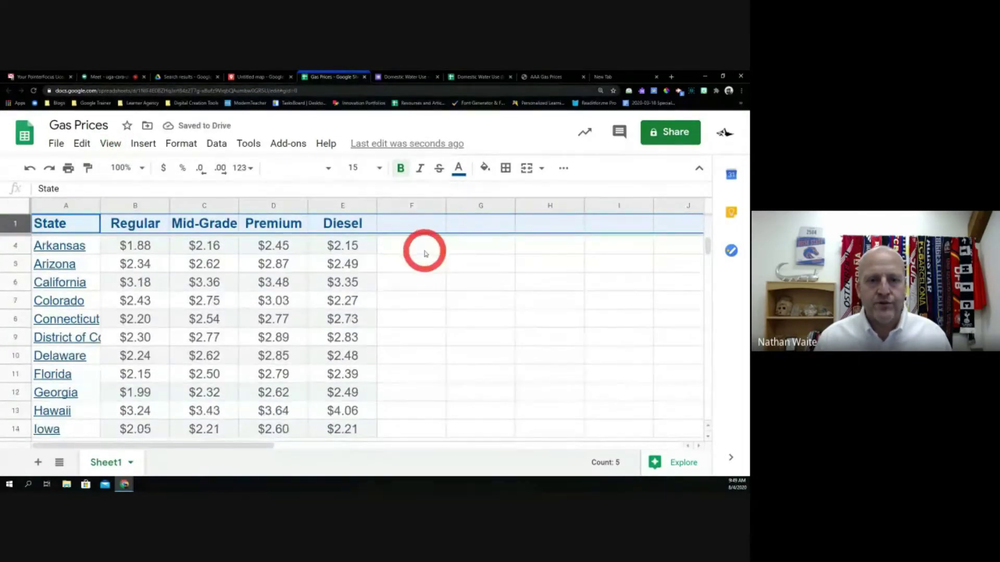
scroll(425, 254, down, 9)
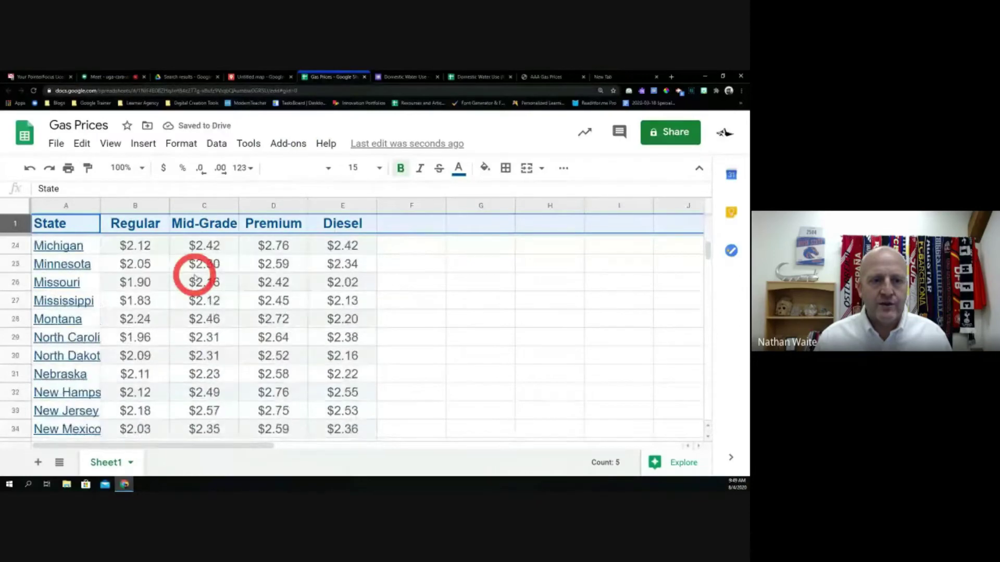
scroll(195, 277, down, 2)
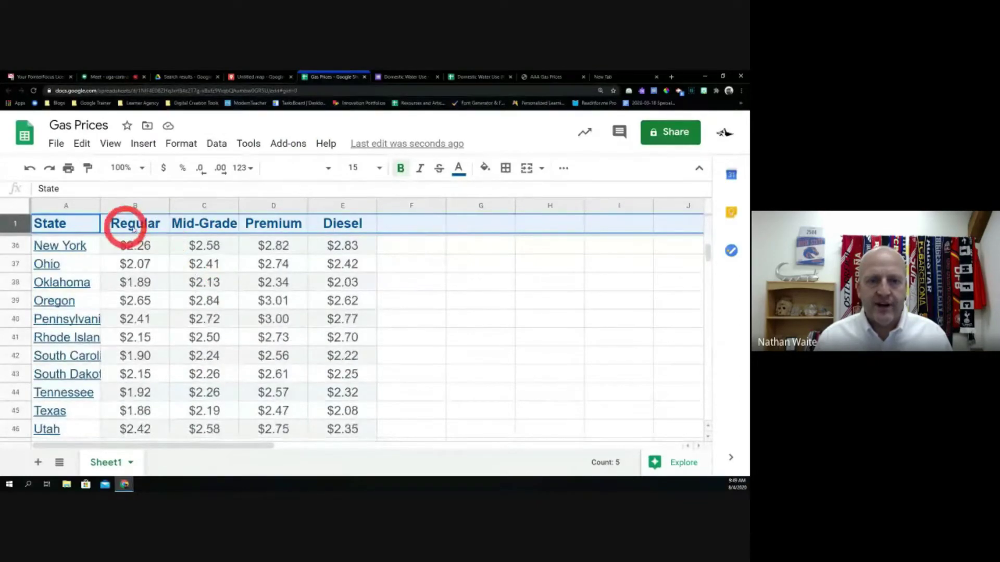
scroll(336, 263, down, 4)
scroll(336, 263, down, 3)
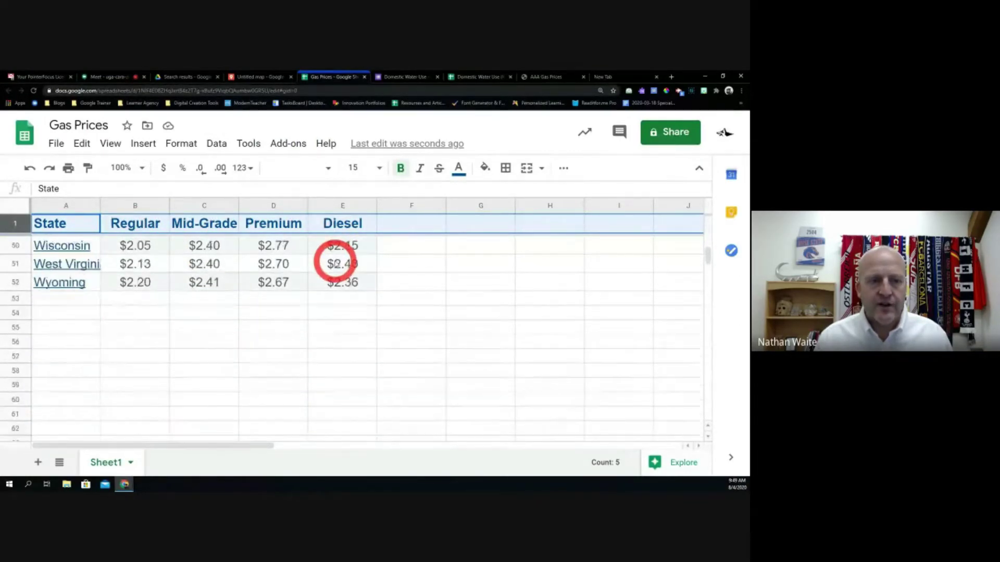
scroll(336, 263, up, 3)
scroll(336, 263, down, 1)
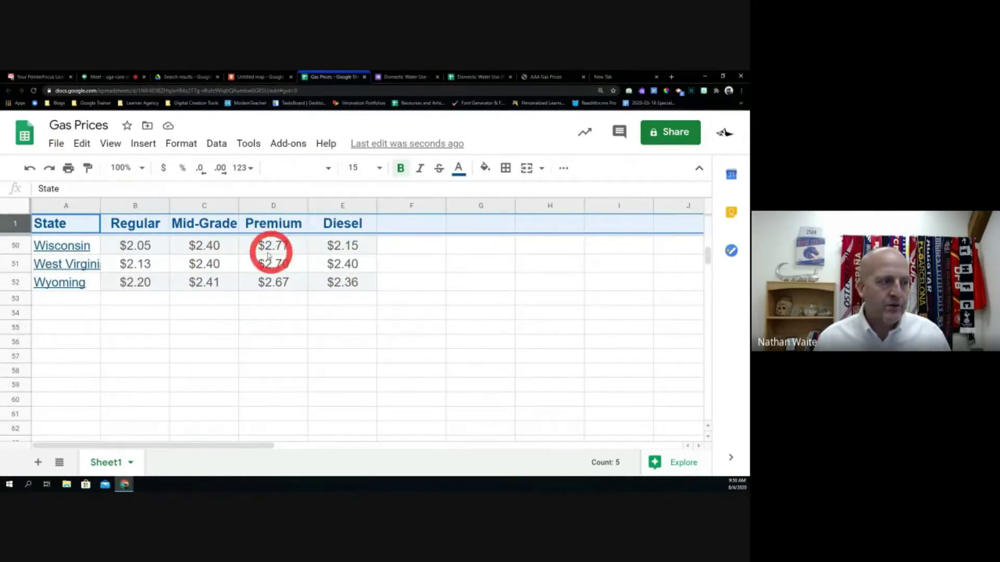
scroll(235, 261, up, 6)
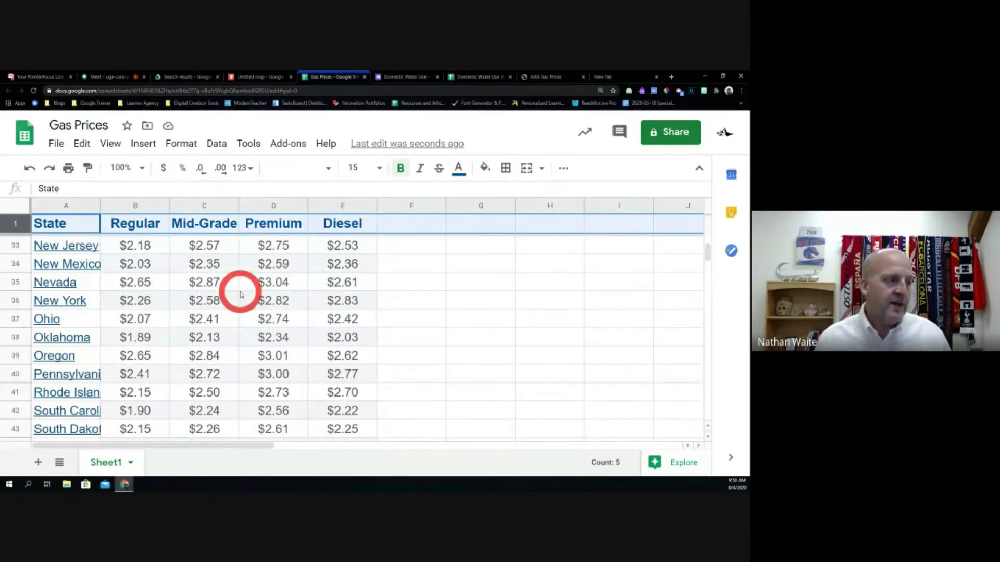
scroll(240, 295, up, 5)
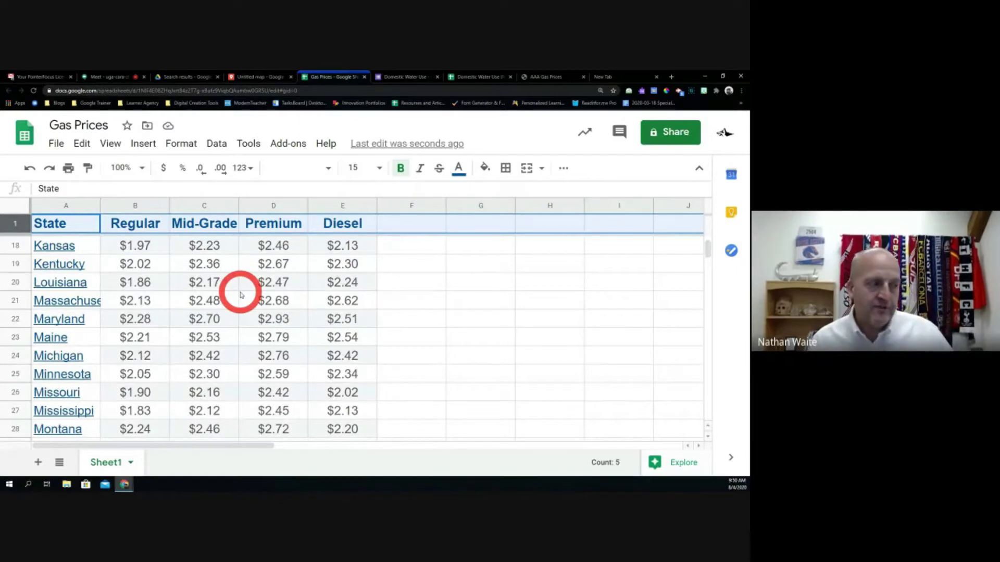
scroll(221, 295, up, 5)
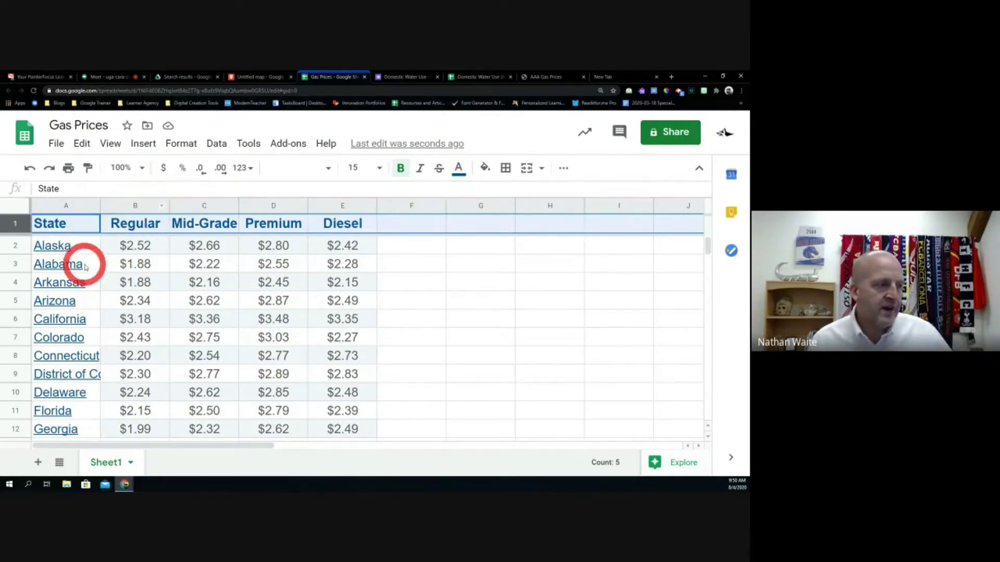
Switch to the Google Meet call to check the participants and the chat.
mouse_move(96, 267)
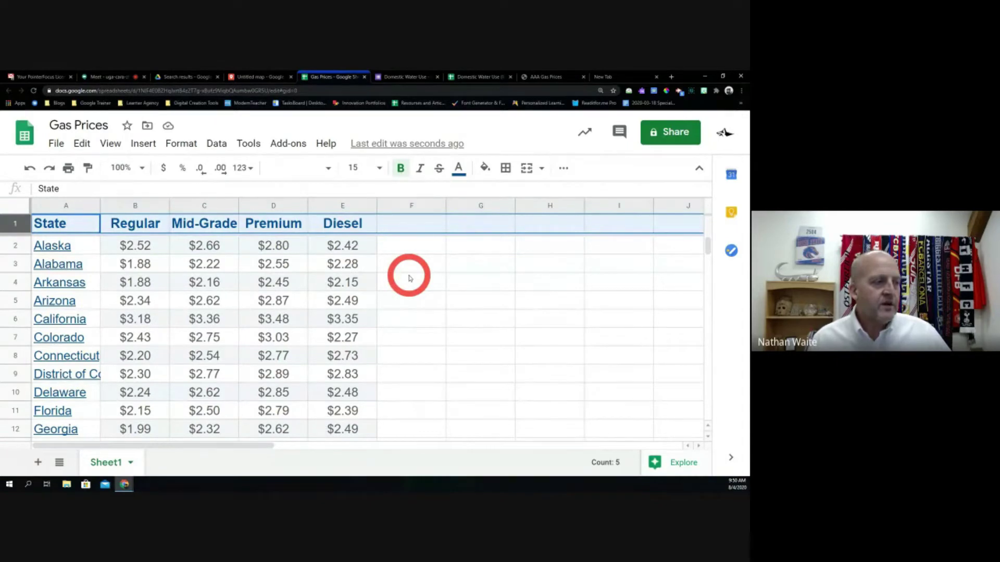
scroll(421, 284, down, 3)
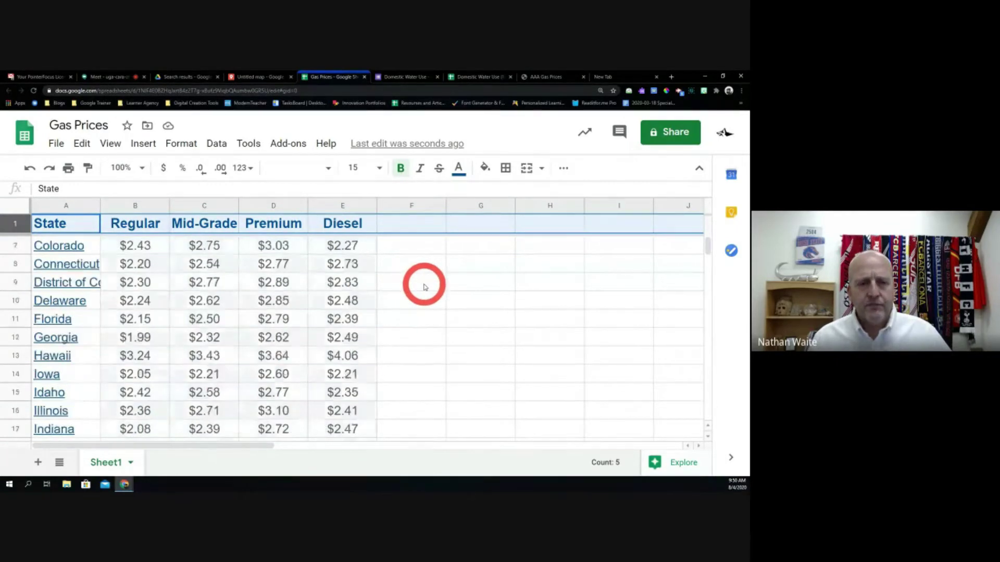
scroll(425, 287, up, 3)
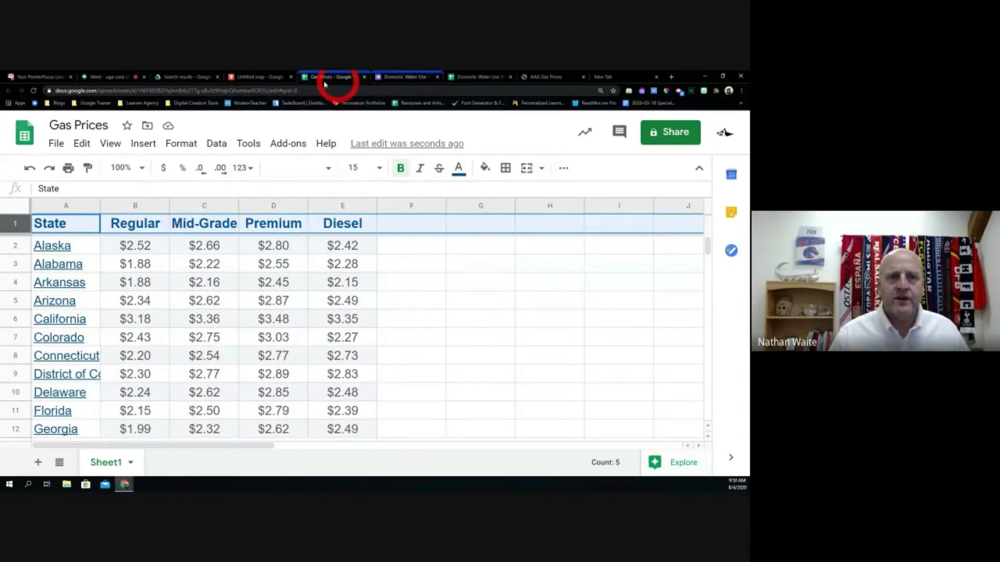
click(119, 79)
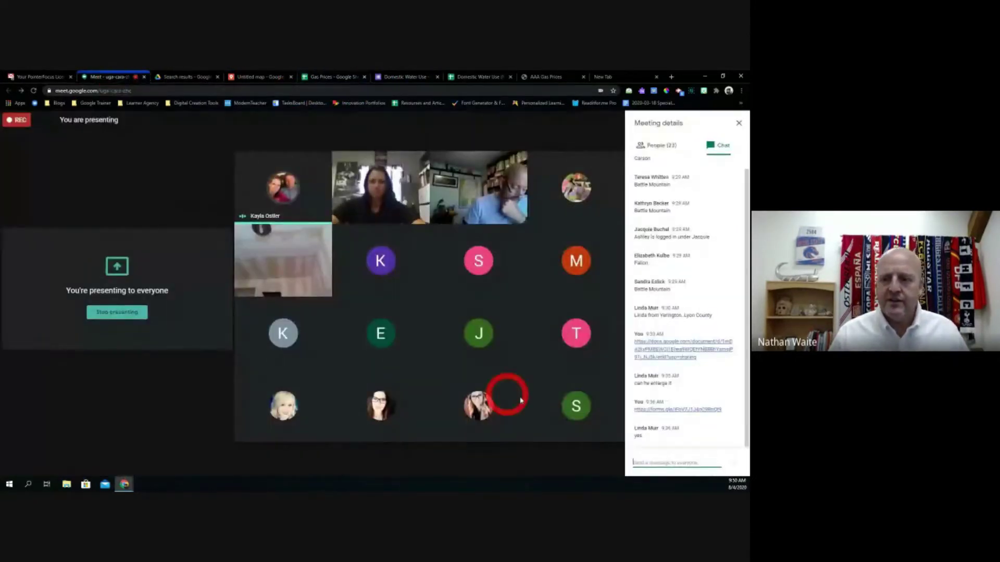
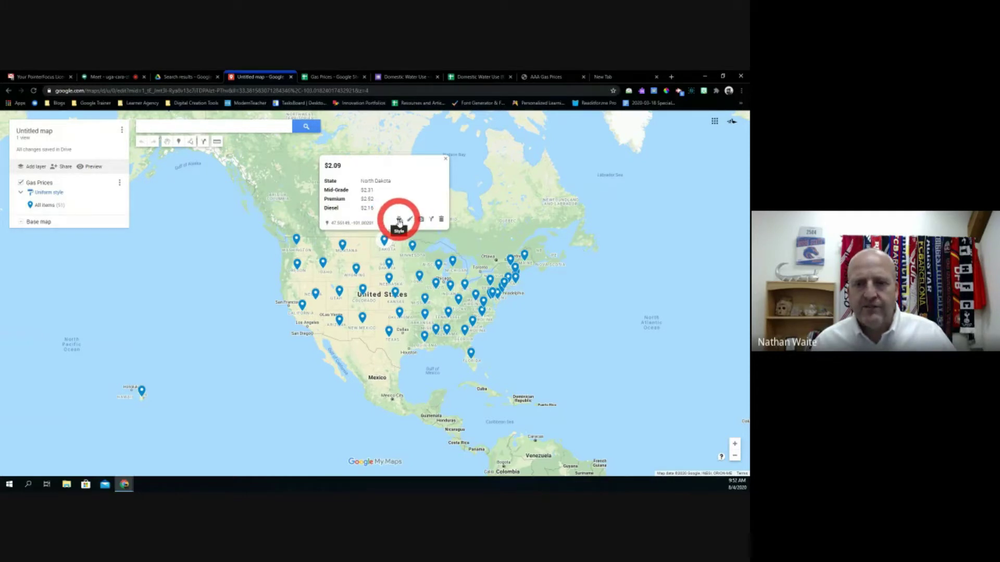
Change the colour of all markers in the Gas Prices layer to dark red from the North Dakota marker's style options.
click(399, 221)
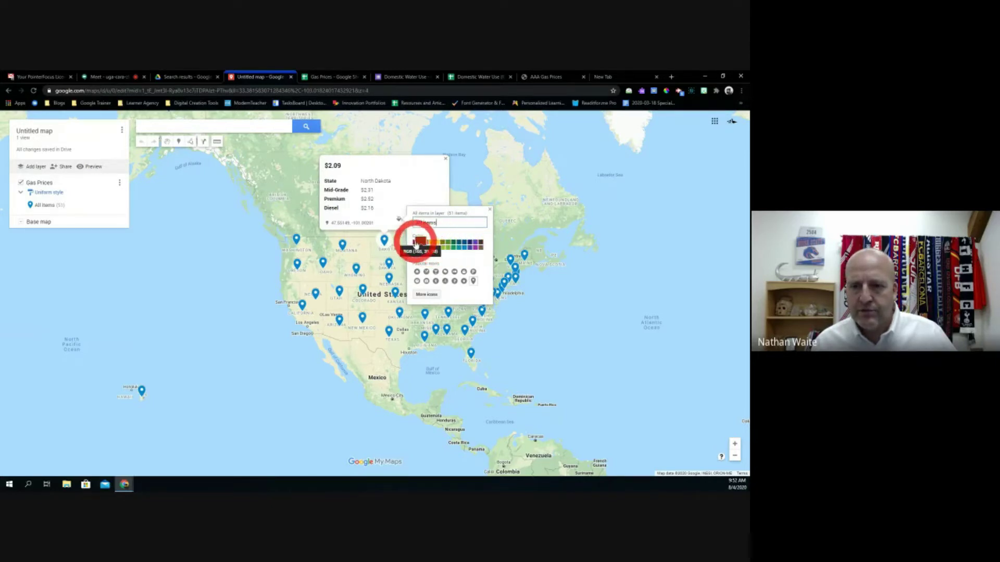
click(419, 243)
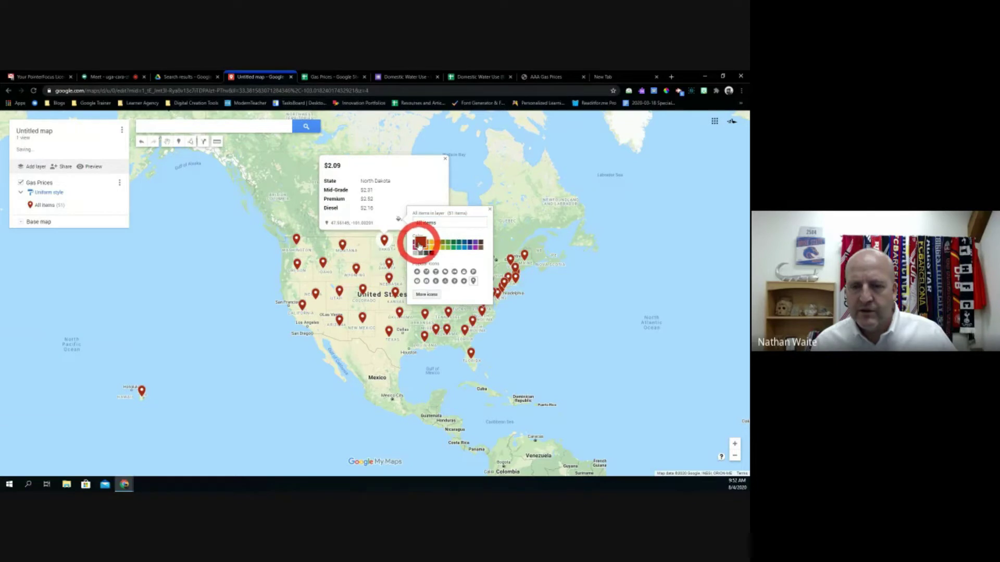
click(401, 225)
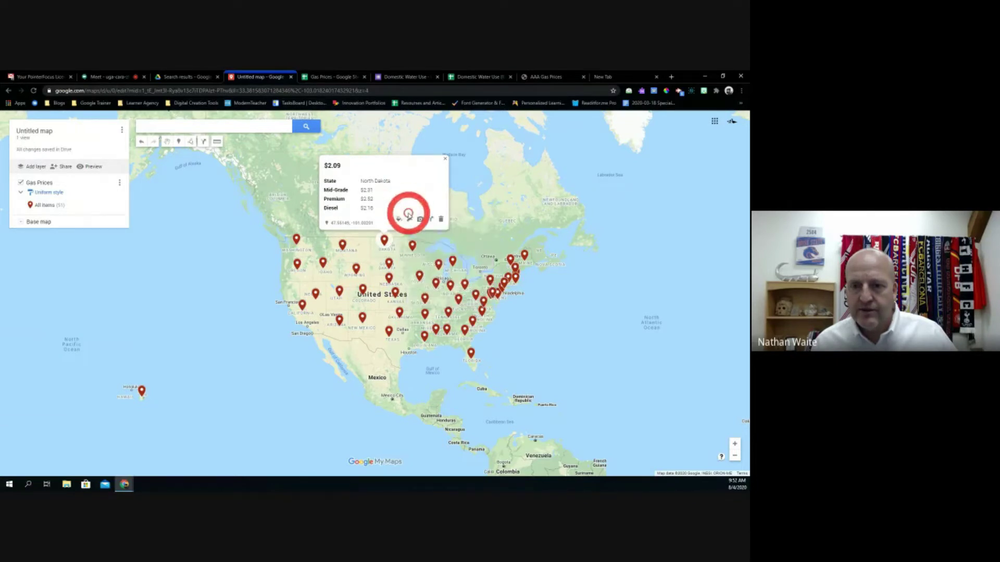
click(409, 221)
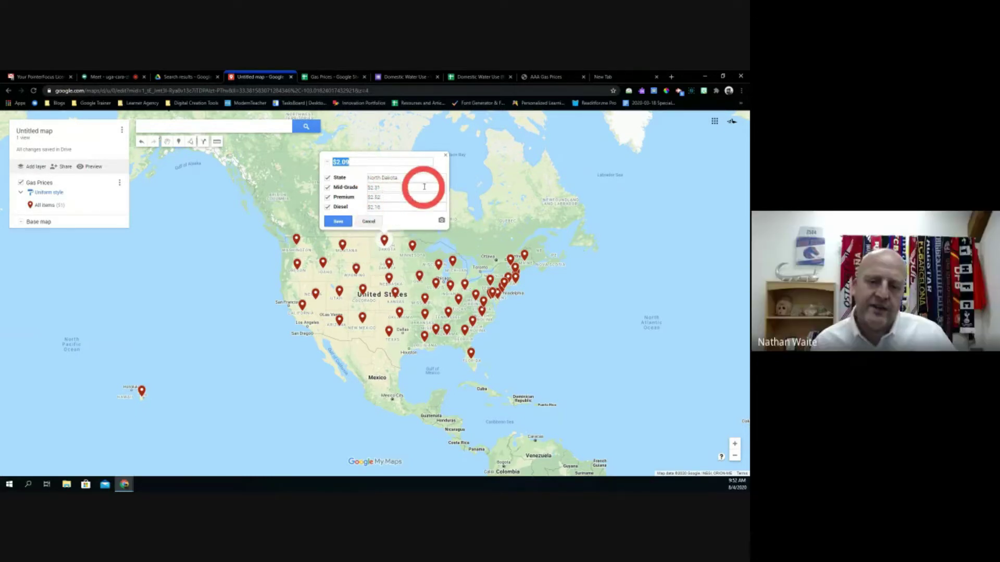
click(445, 155)
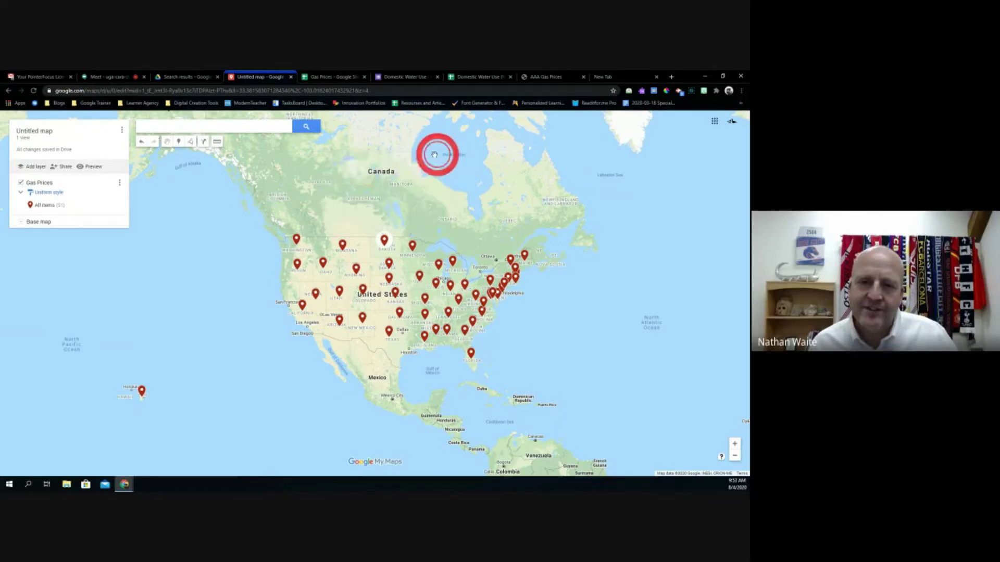
click(383, 241)
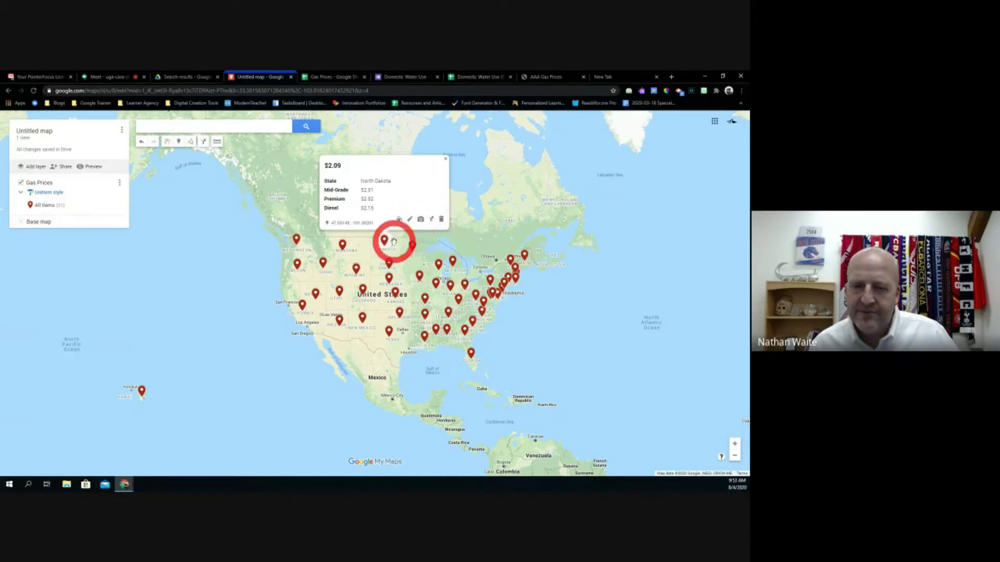
right_click(364, 251)
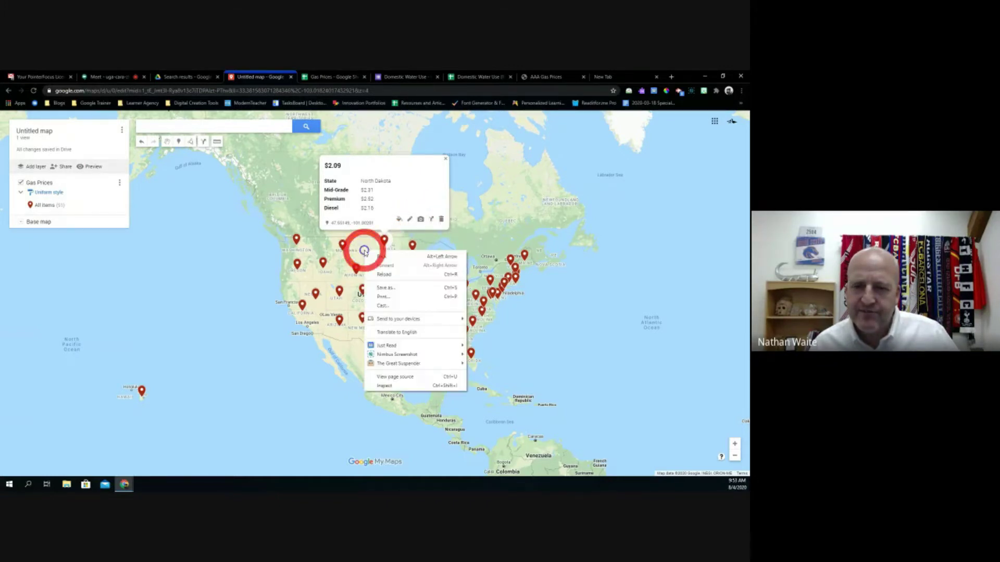
right_click(365, 254)
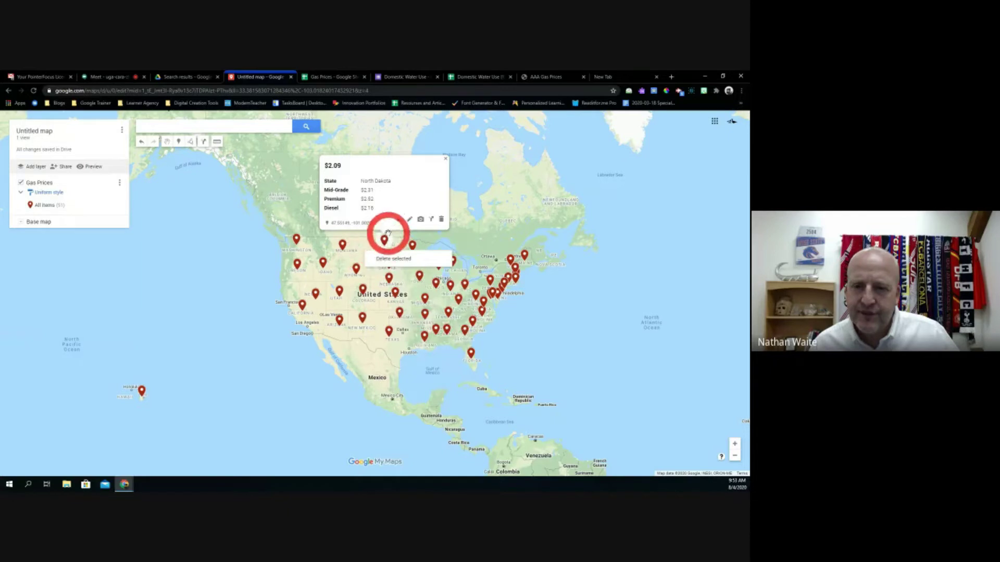
Rename the Gas Prices layer's marker style label to "This item" and change the colour of all markers to orange.
click(402, 221)
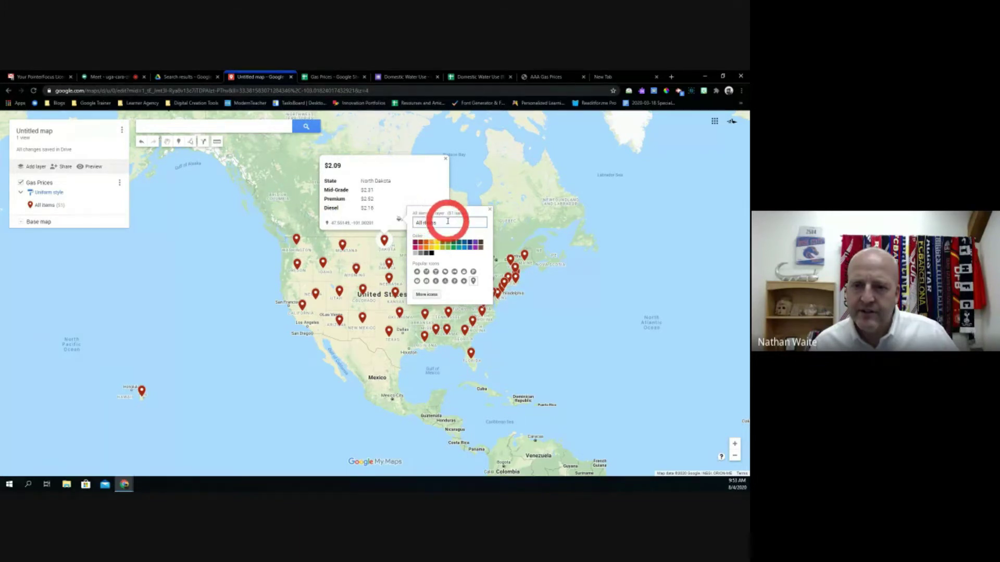
drag(445, 222, 413, 221)
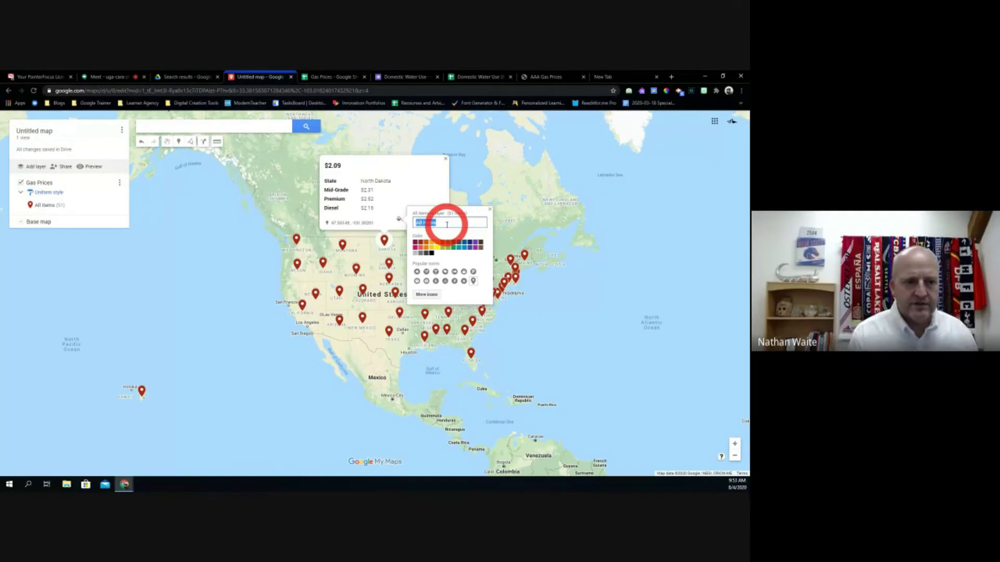
text(Thi)
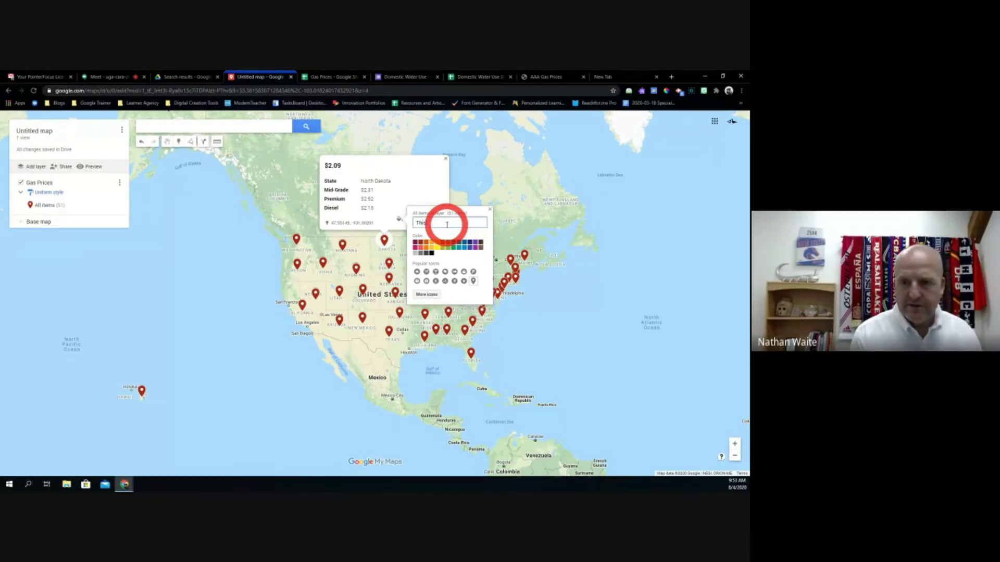
text(s is)
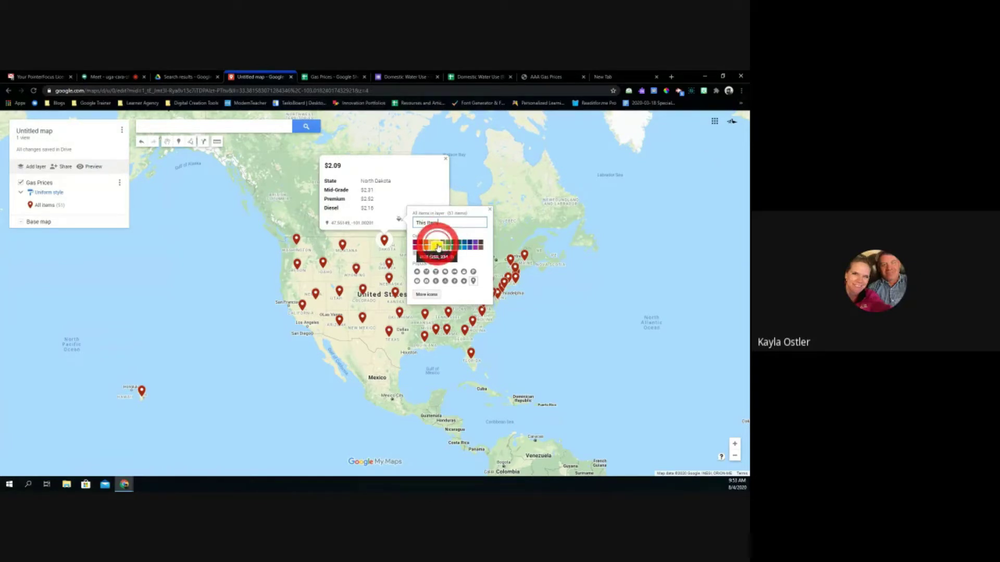
click(438, 248)
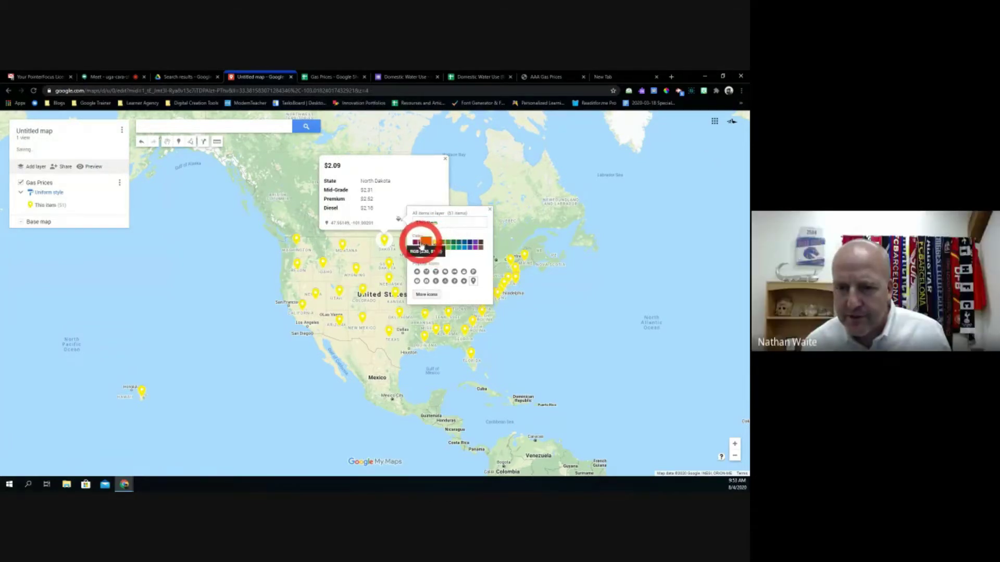
click(424, 242)
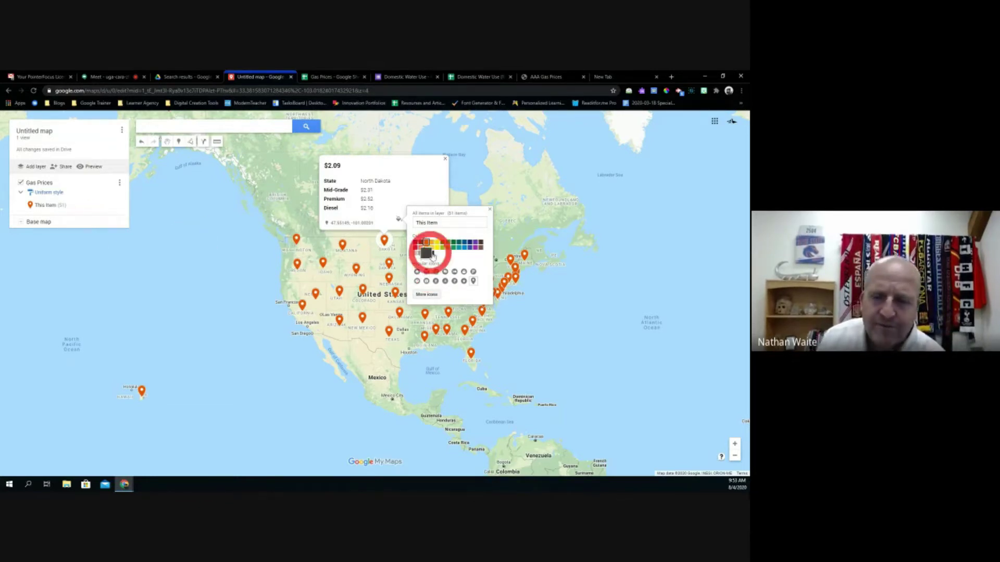
Look over the full icon collection for the Gas Prices markers, keep the pin icon and close the style options.
click(433, 295)
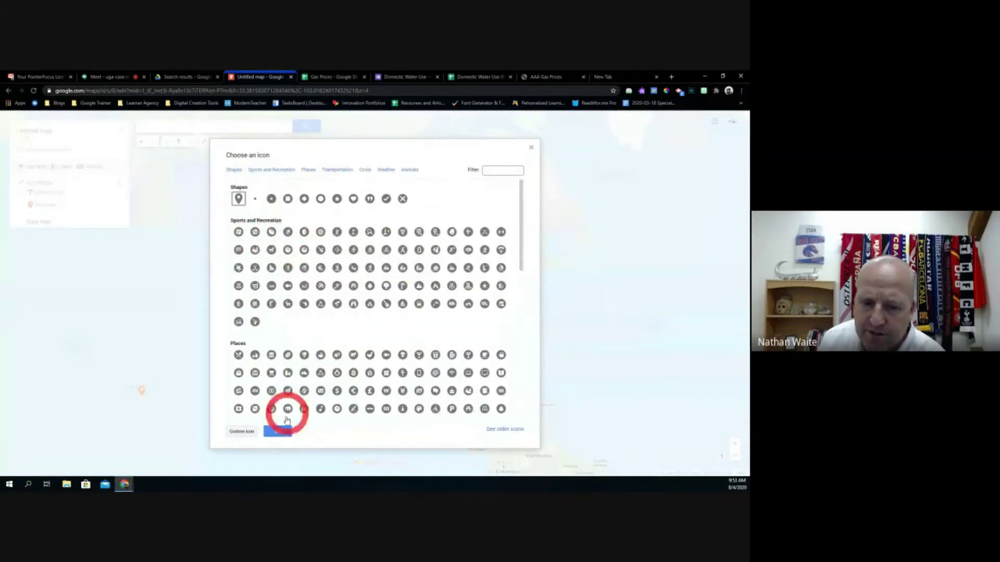
click(279, 431)
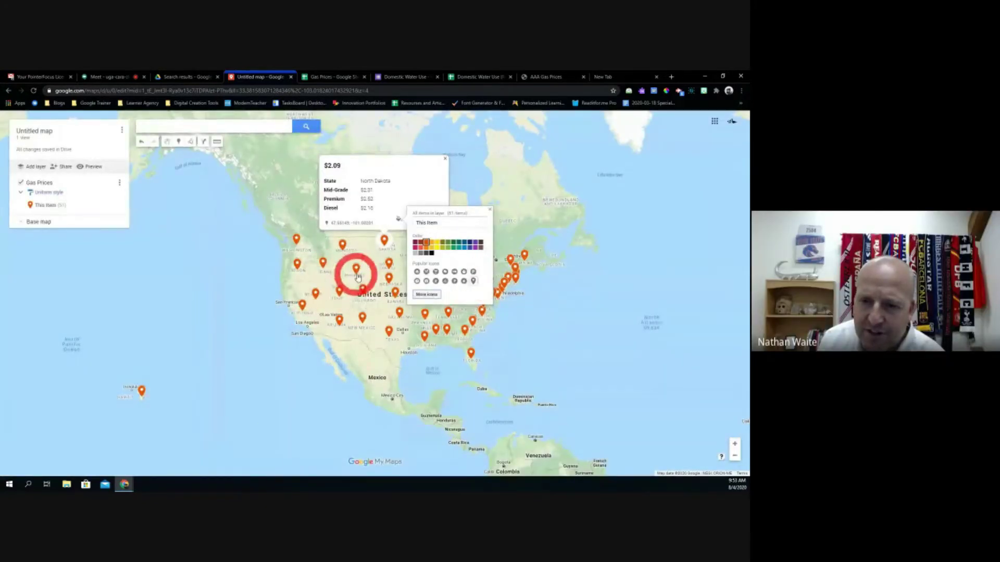
click(489, 209)
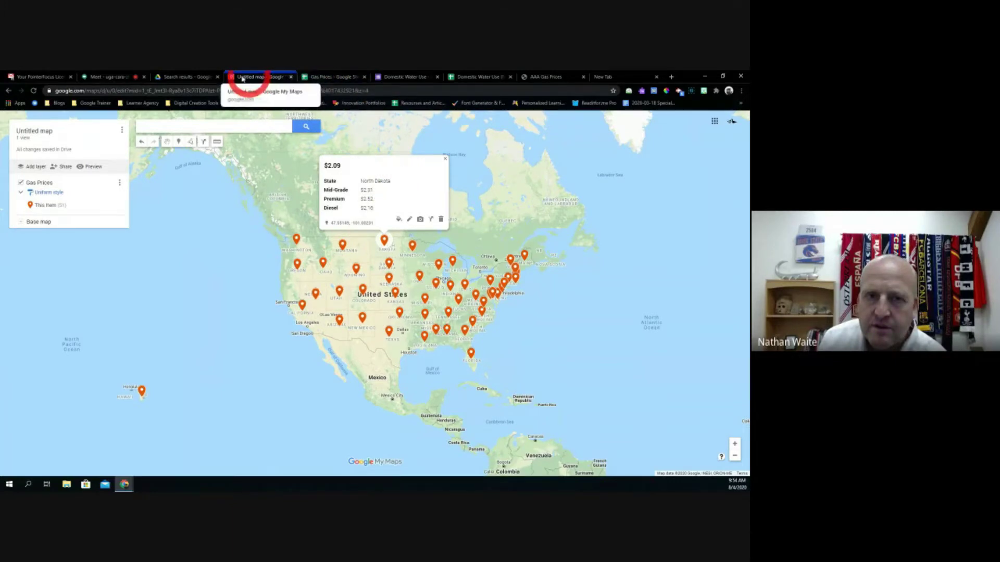
Check the Google Meet chat and create a new Google My Maps map from Google Drive.
click(115, 77)
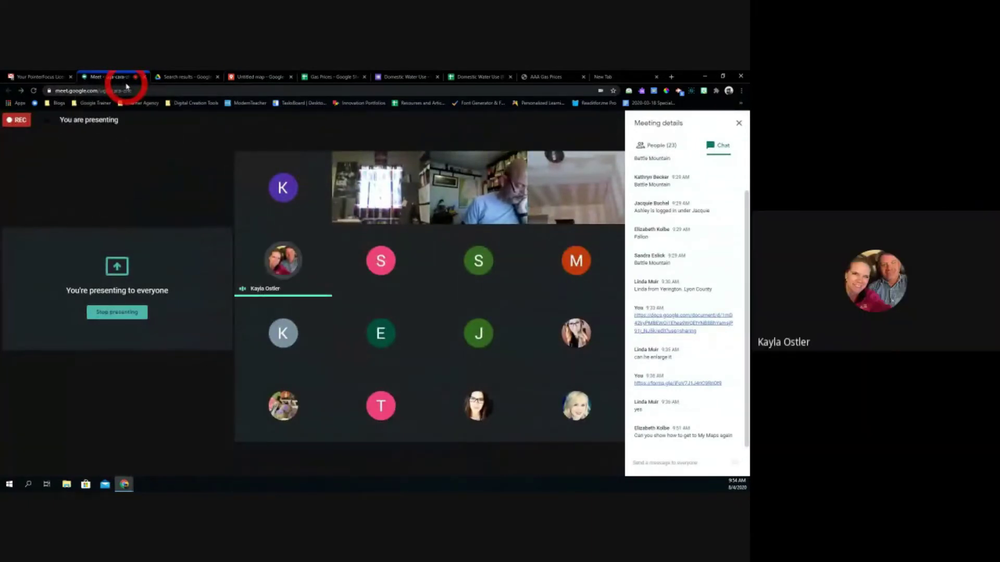
click(180, 78)
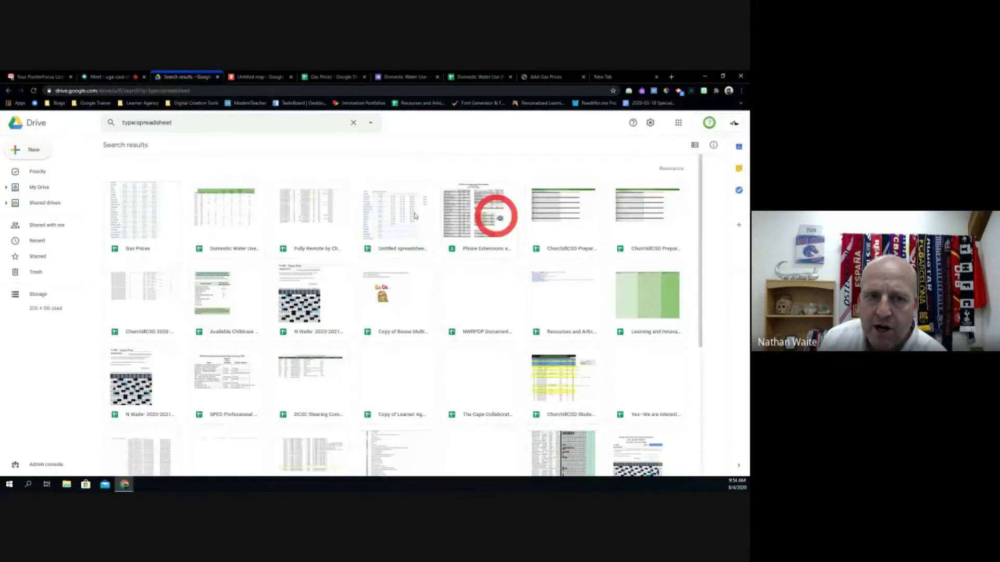
click(353, 122)
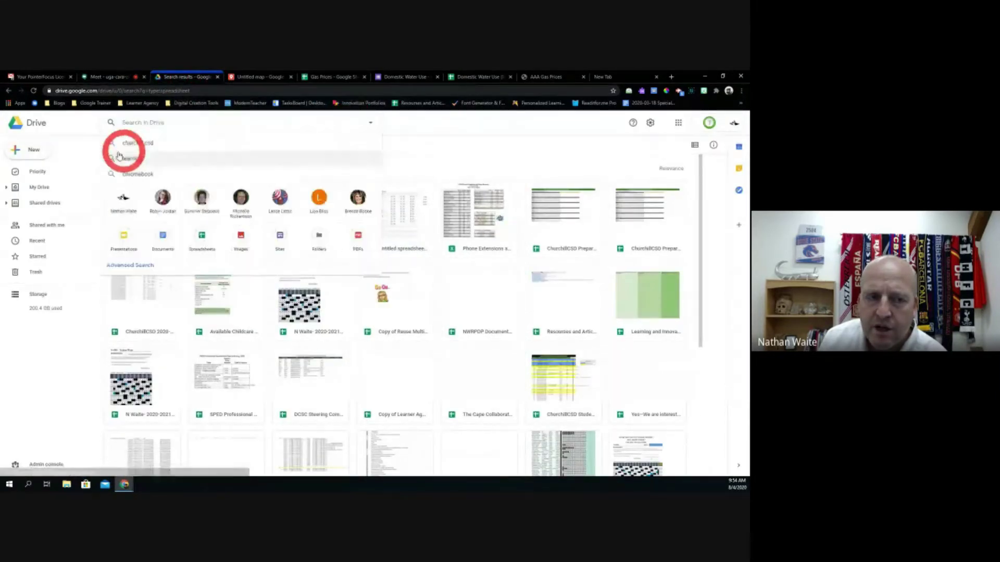
click(31, 151)
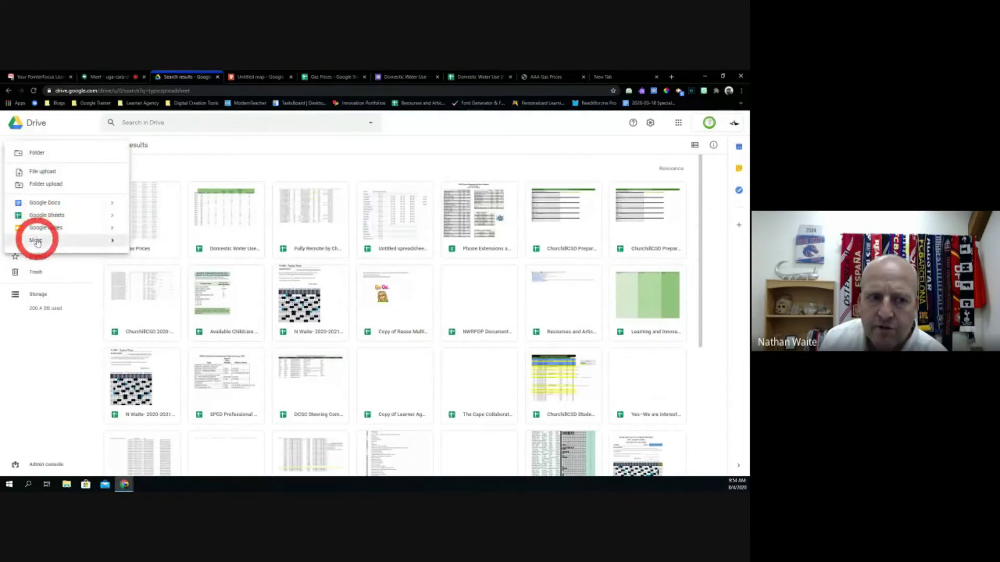
mouse_move(36, 242)
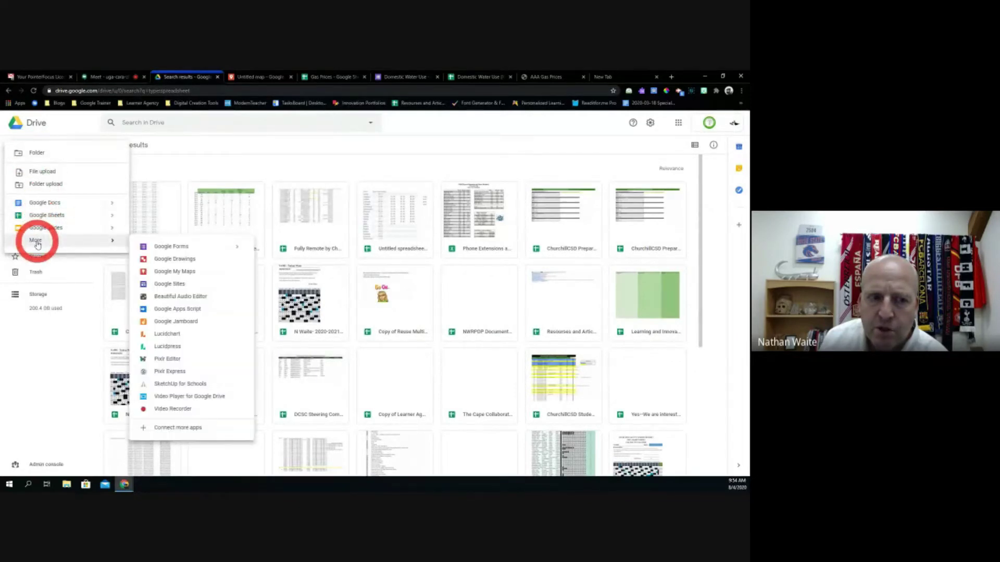
click(161, 273)
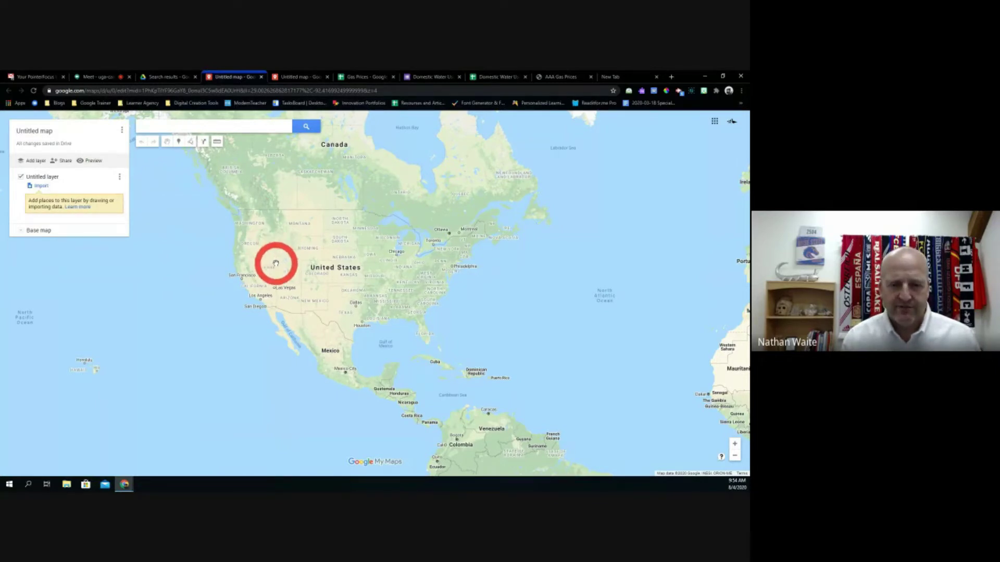
Try to search the new map around Central America and Colombia for "pua Volcano costa rico".
scroll(466, 373, down, 1)
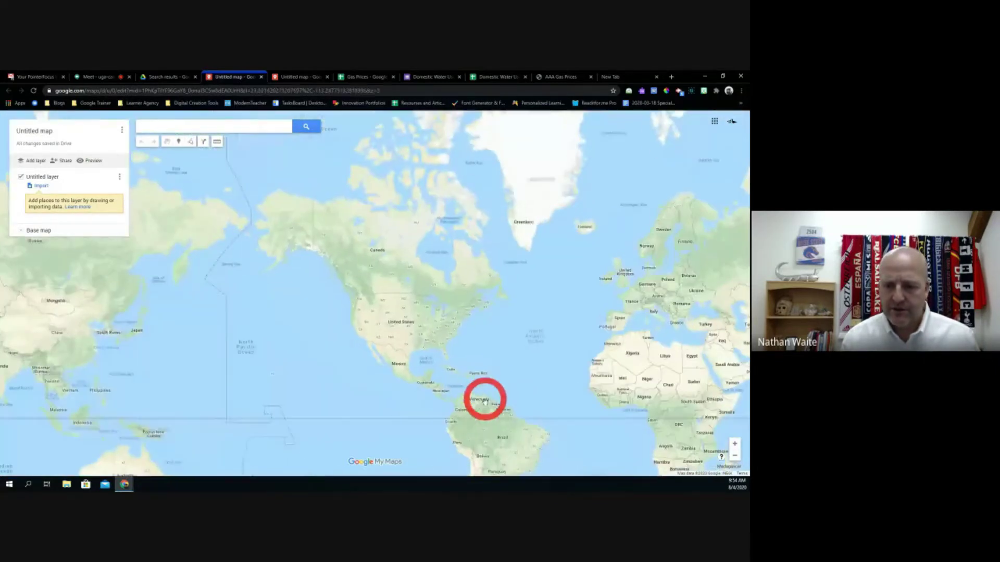
drag(482, 401, 345, 234)
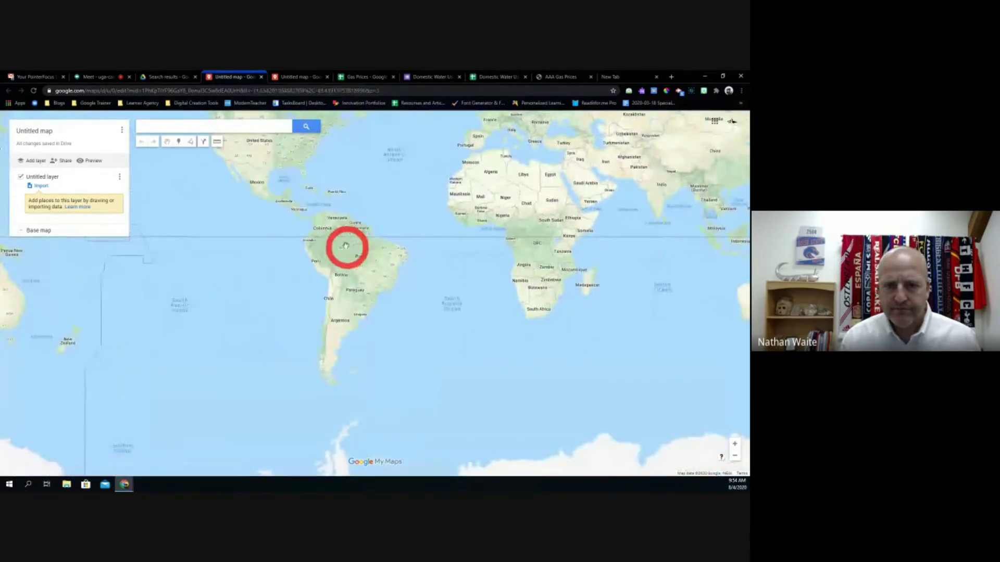
scroll(295, 219, up, 1)
scroll(295, 219, up, 1)
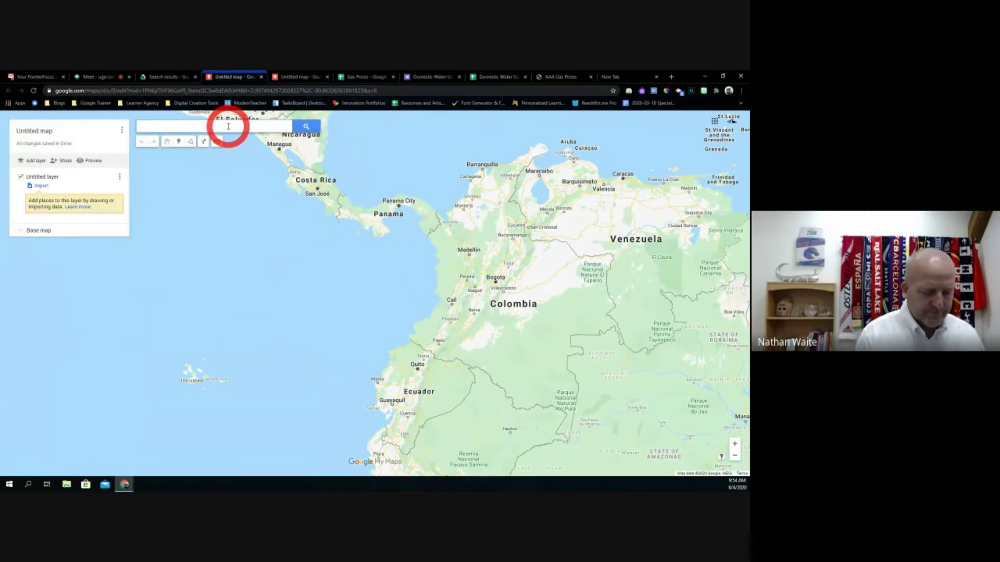
text(lcano)
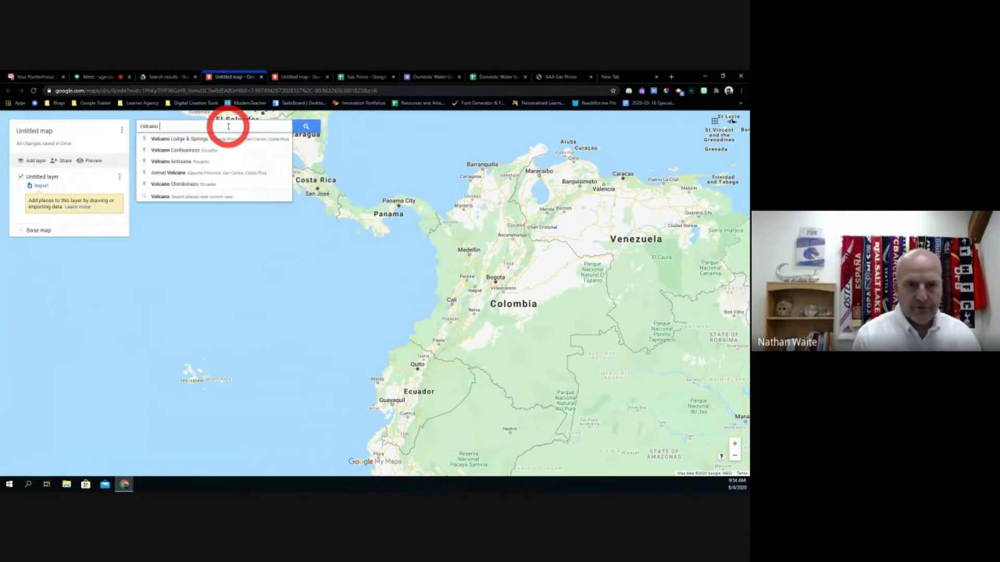
text( costa rico)
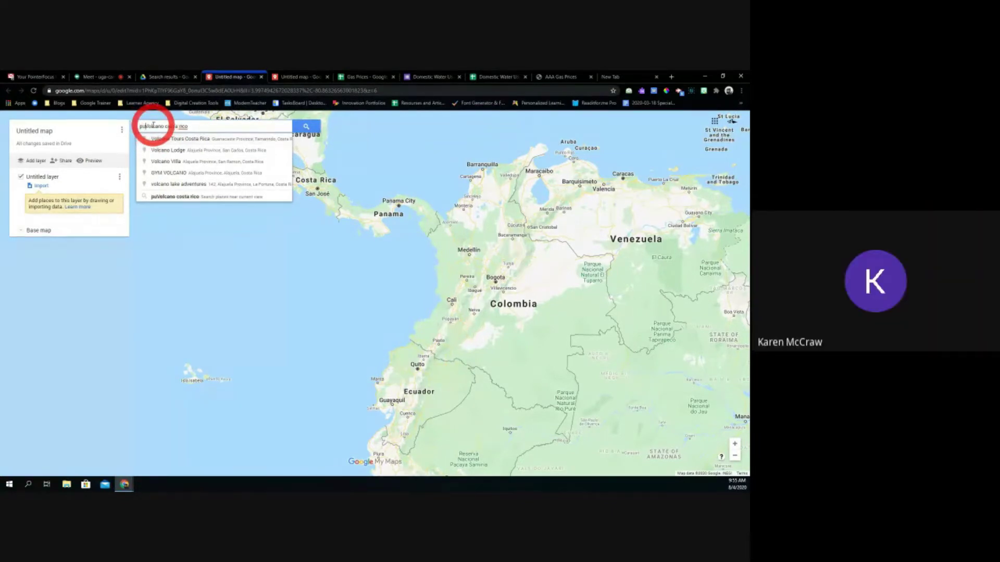
text(e)
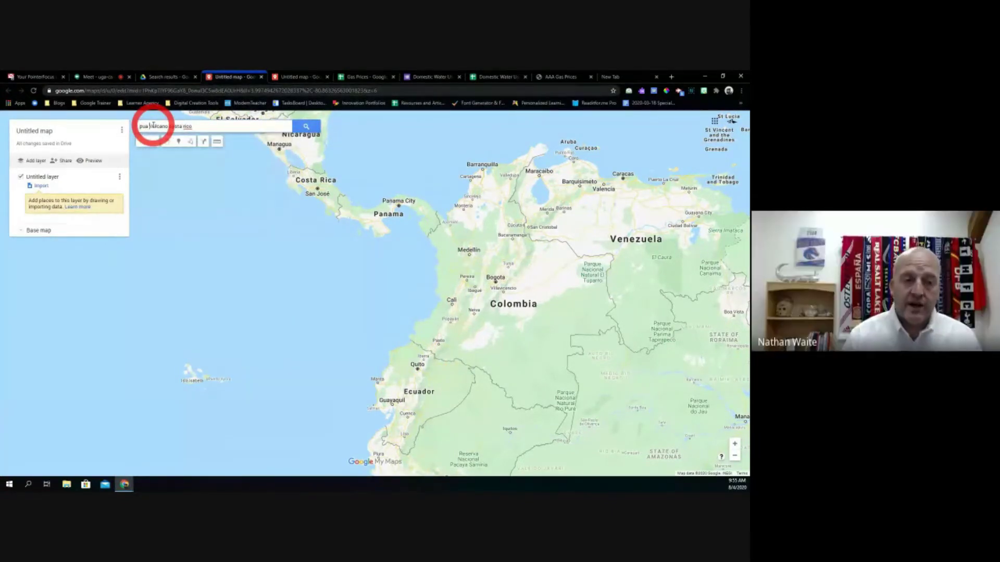
Return to the gas prices map, search for Boise, ID and add it as a marker in the Gas Prices layer.
click(292, 82)
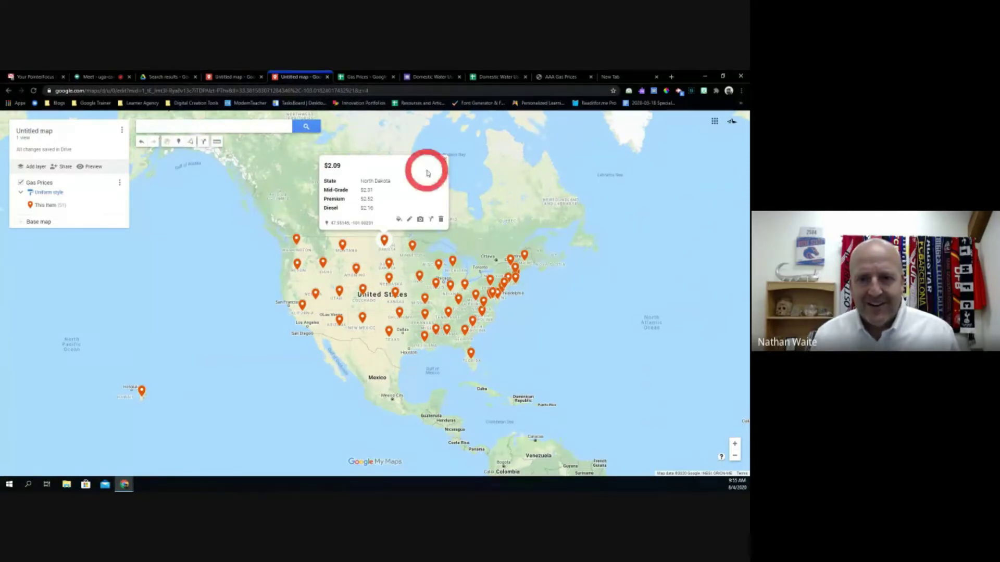
click(445, 159)
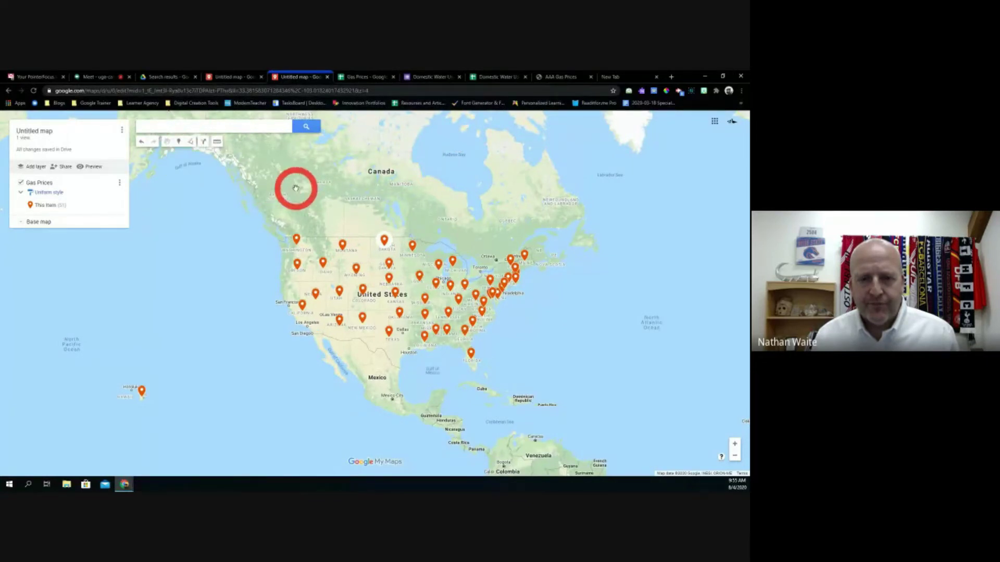
scroll(295, 189, up, 1)
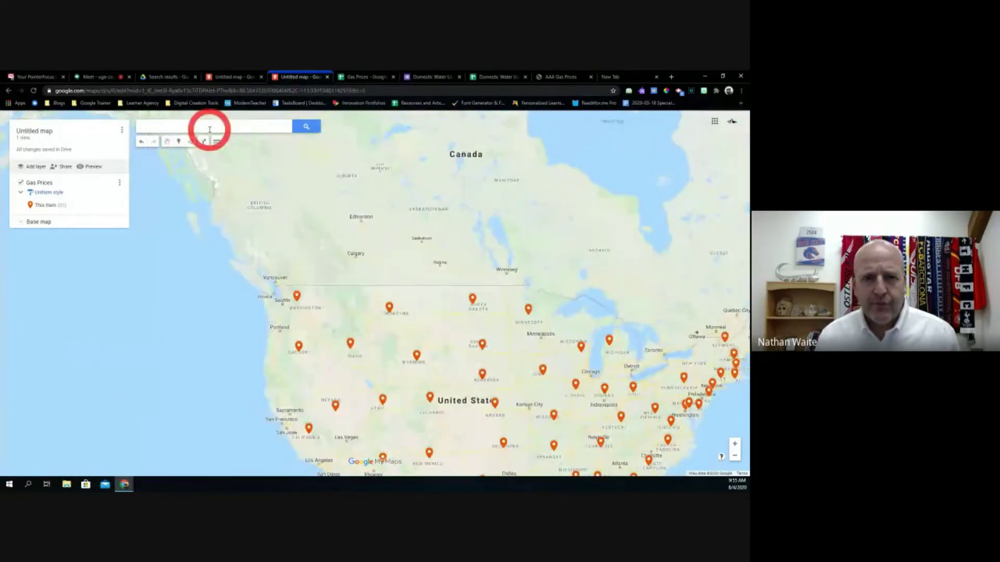
click(209, 130)
text(bo)
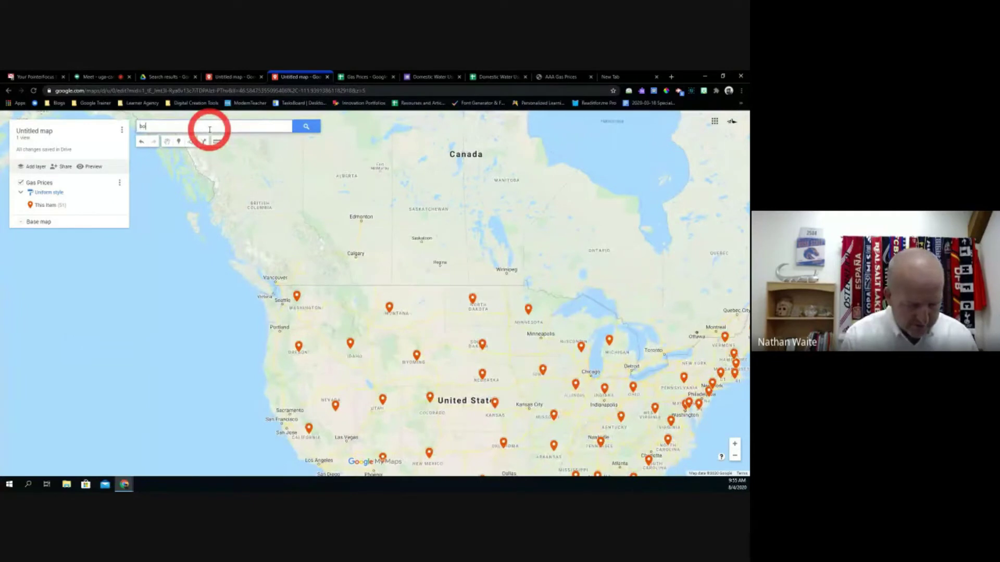
text(ise)
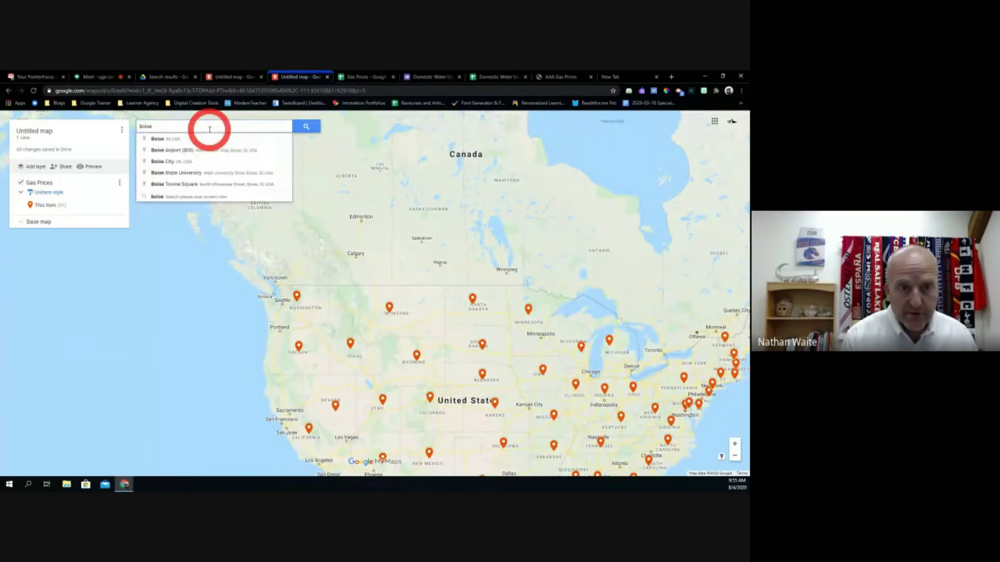
click(165, 140)
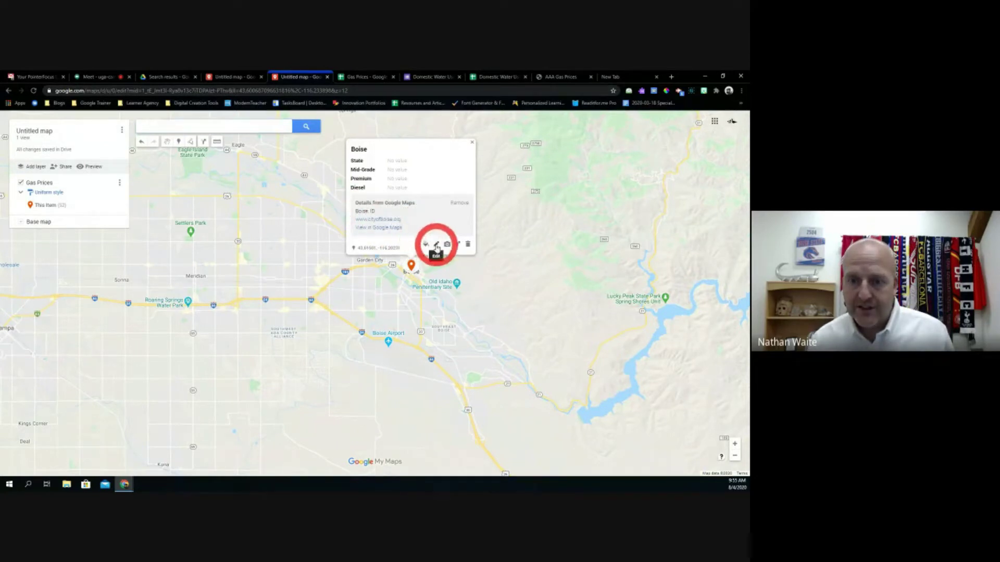
View the Boise marker's editable fields without changing them and switch to the Gas Prices spreadsheet.
click(436, 244)
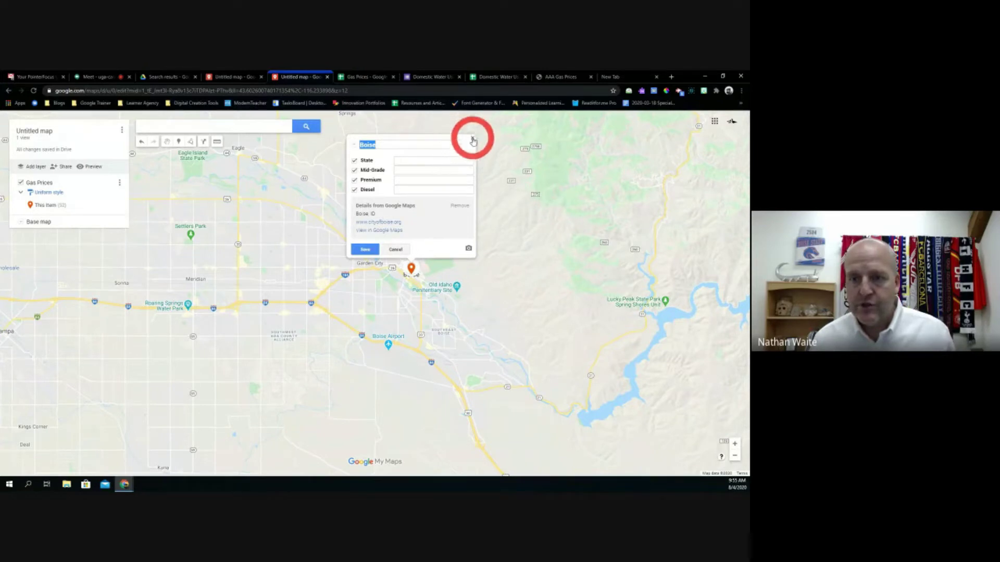
key(Escape)
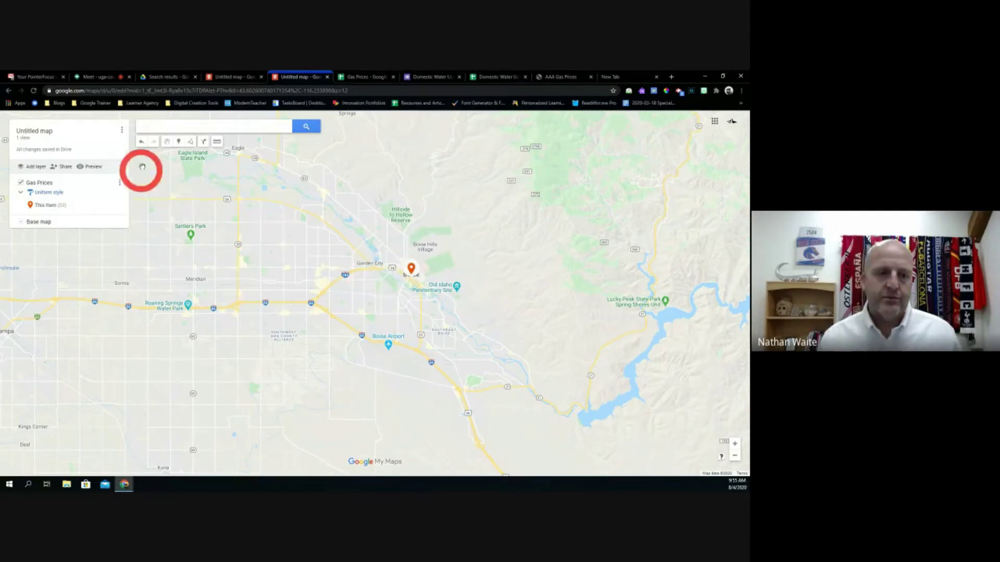
click(357, 78)
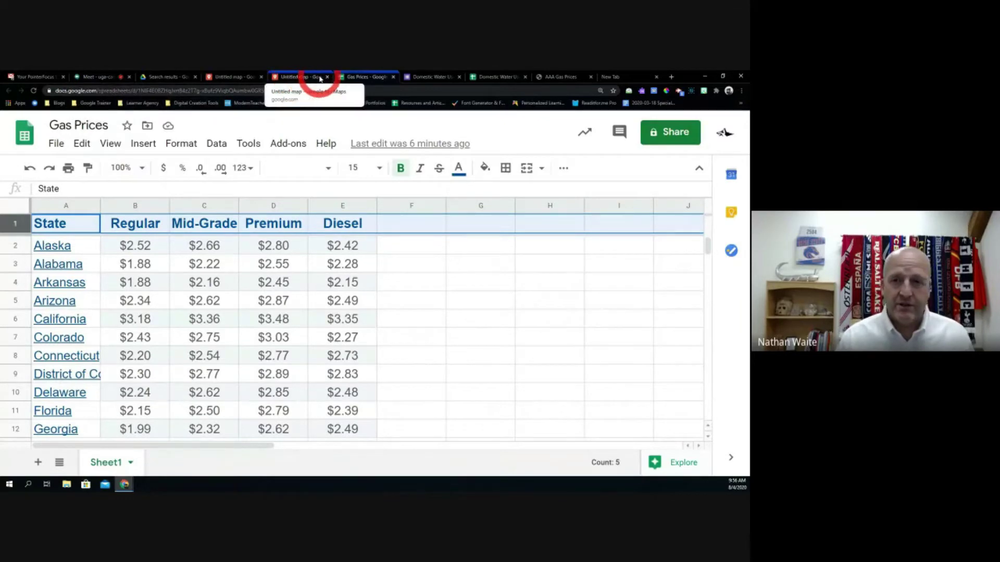
Close the extra untitled map showing Central America and Colombia, and check the Google Meet chat.
click(252, 77)
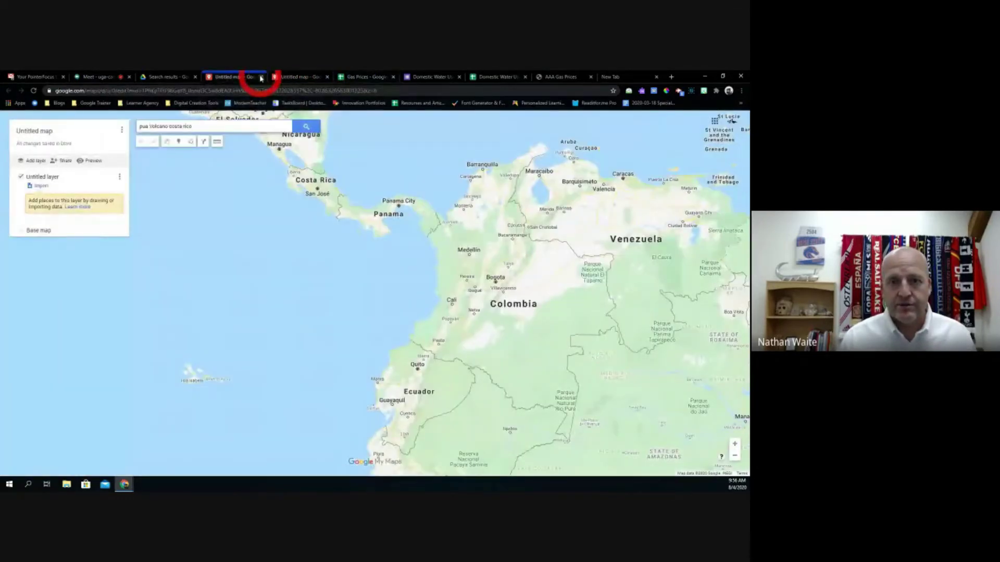
click(260, 78)
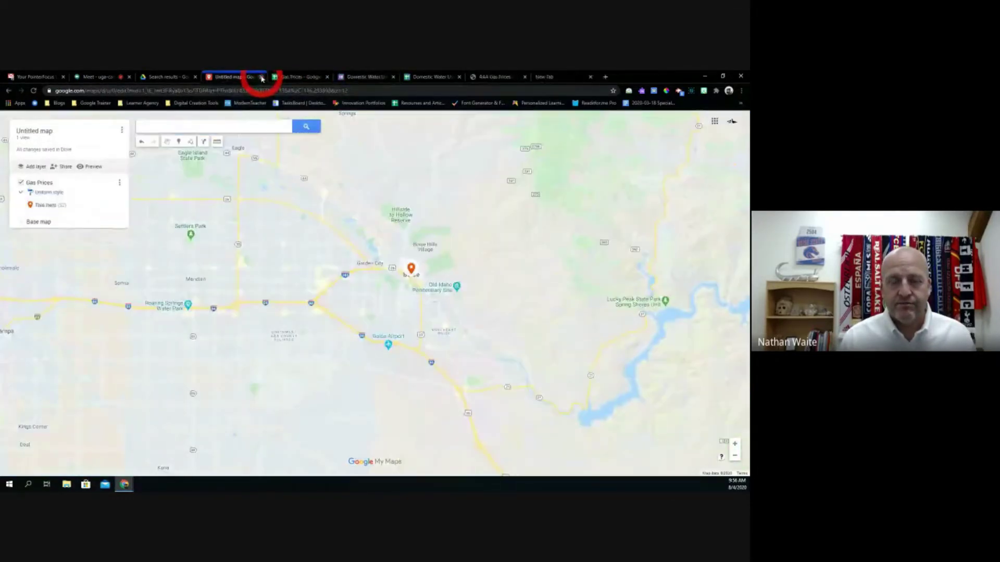
click(112, 78)
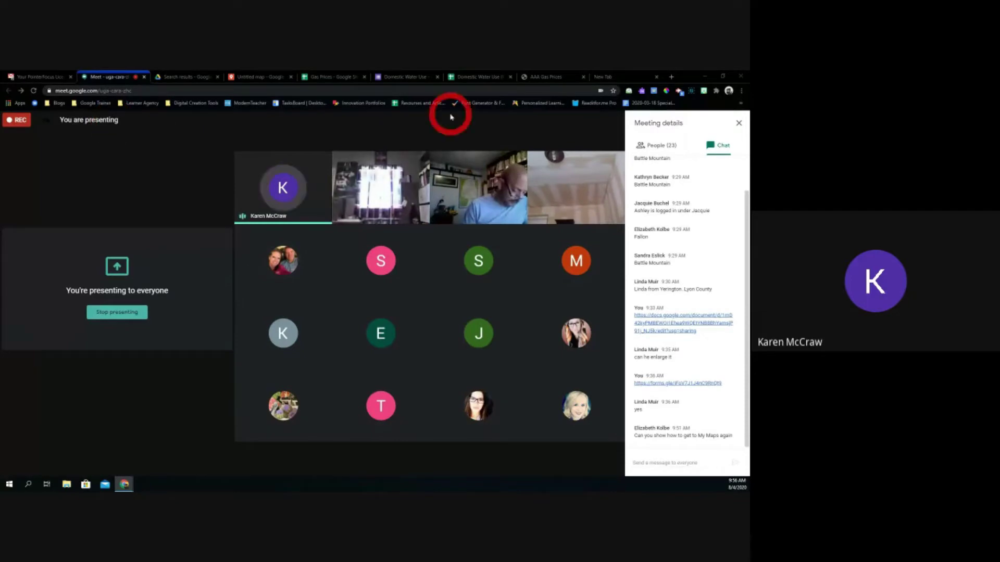
mouse_move(444, 109)
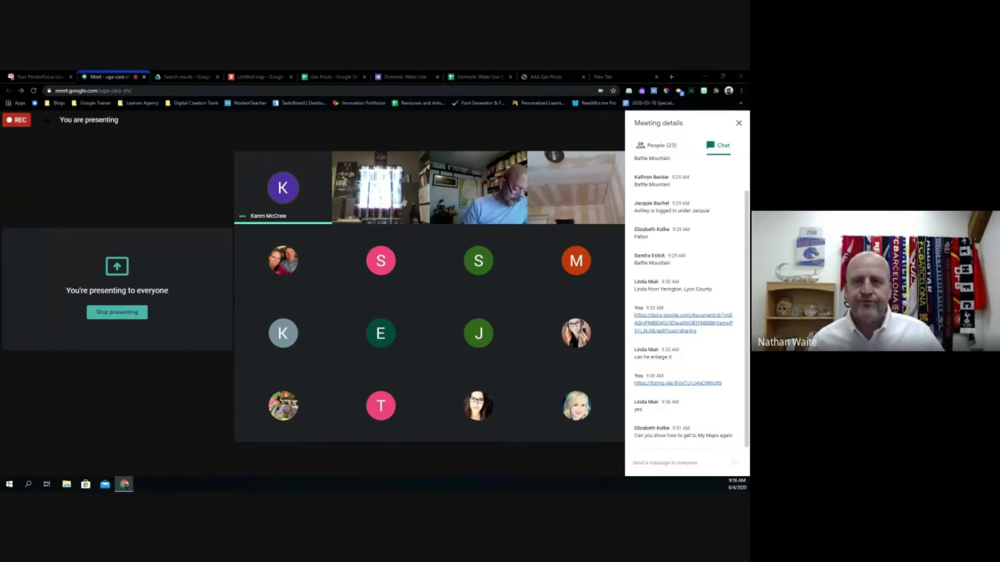
Switch to the Domestic Water Use (Responses) spreadsheet and view the list of available functions.
click(484, 77)
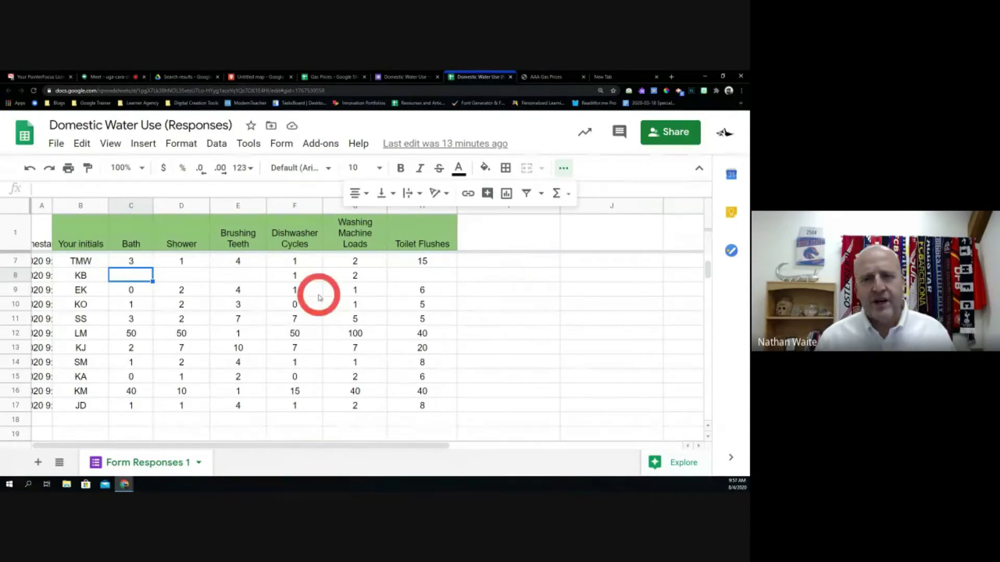
click(300, 190)
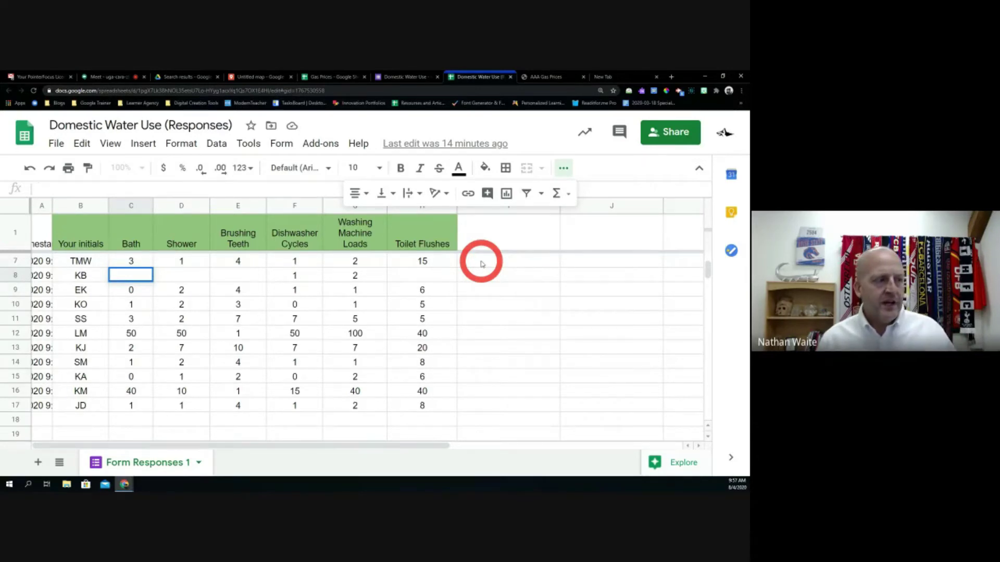
click(559, 193)
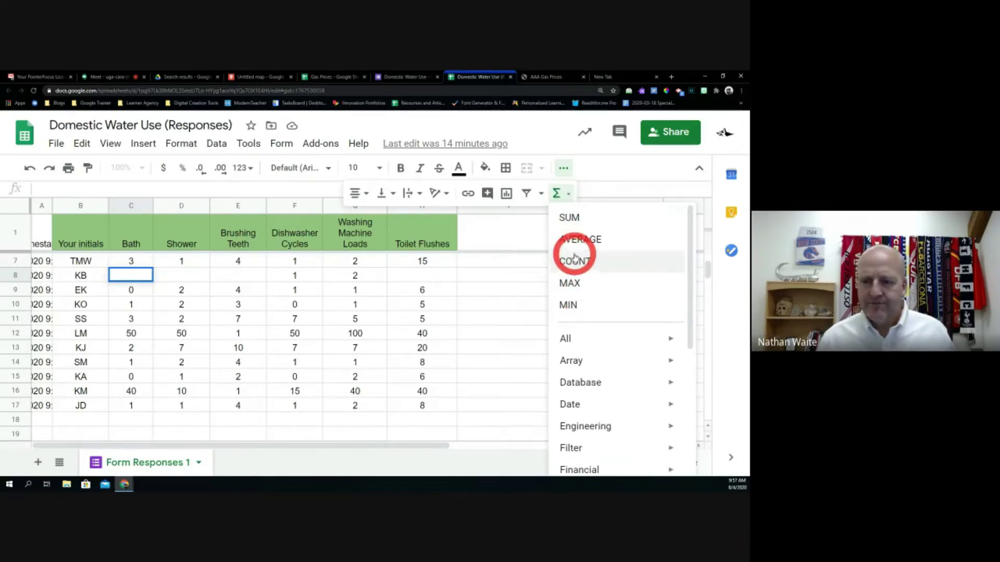
Start a SUM formula in cell I7 and try to pick the Toilet Flushes cell in row 7 for it.
click(494, 265)
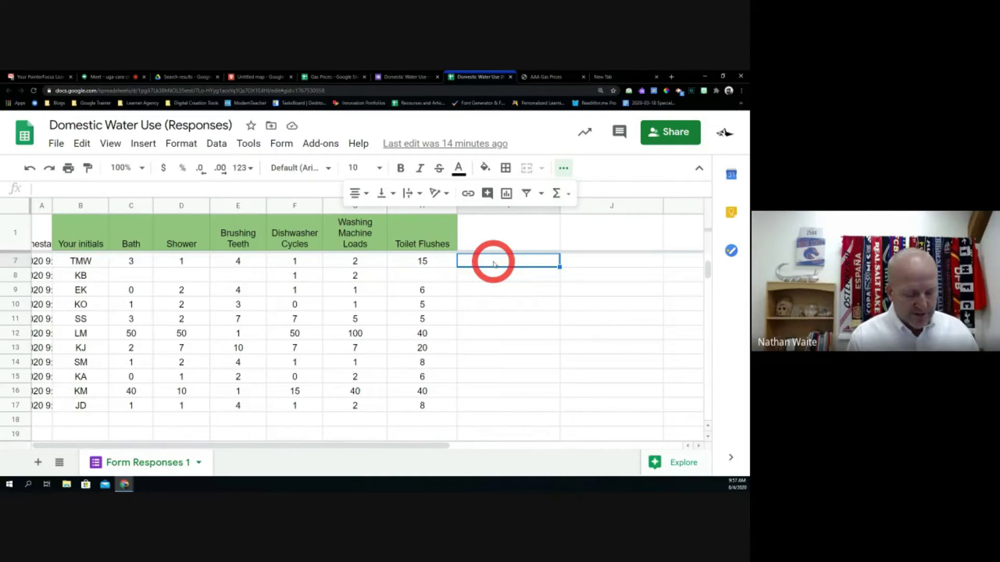
text(S)
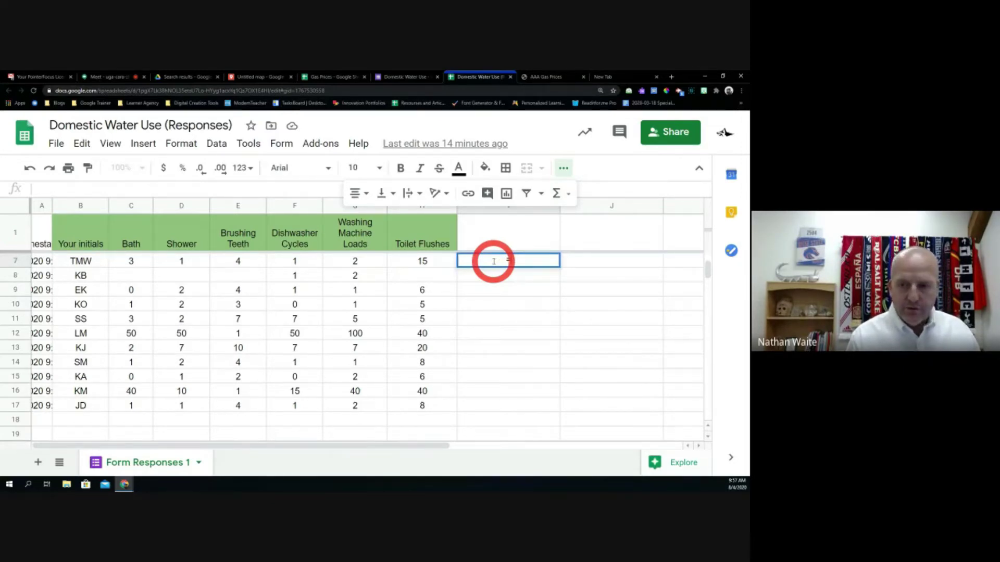
text(=)
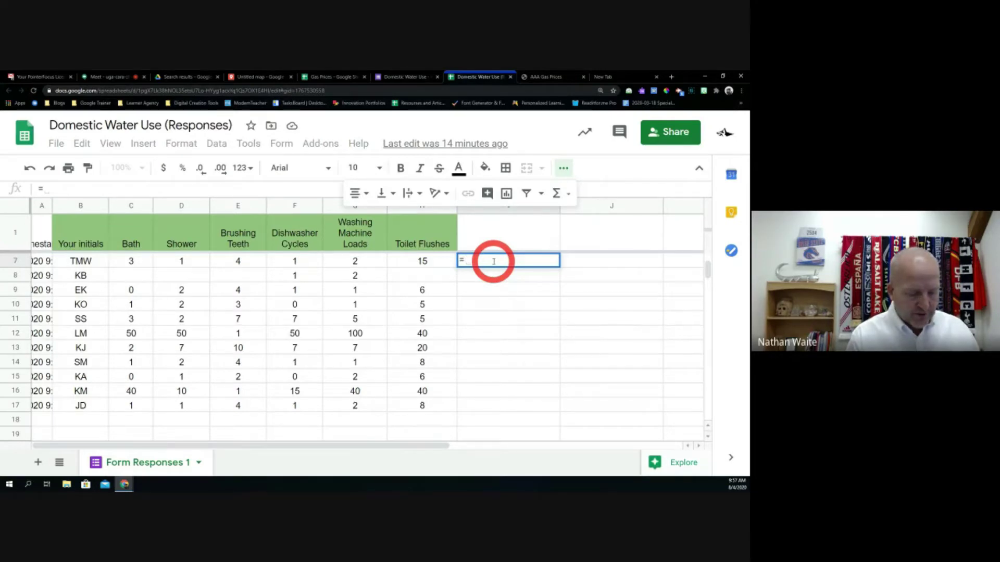
text(SUM)
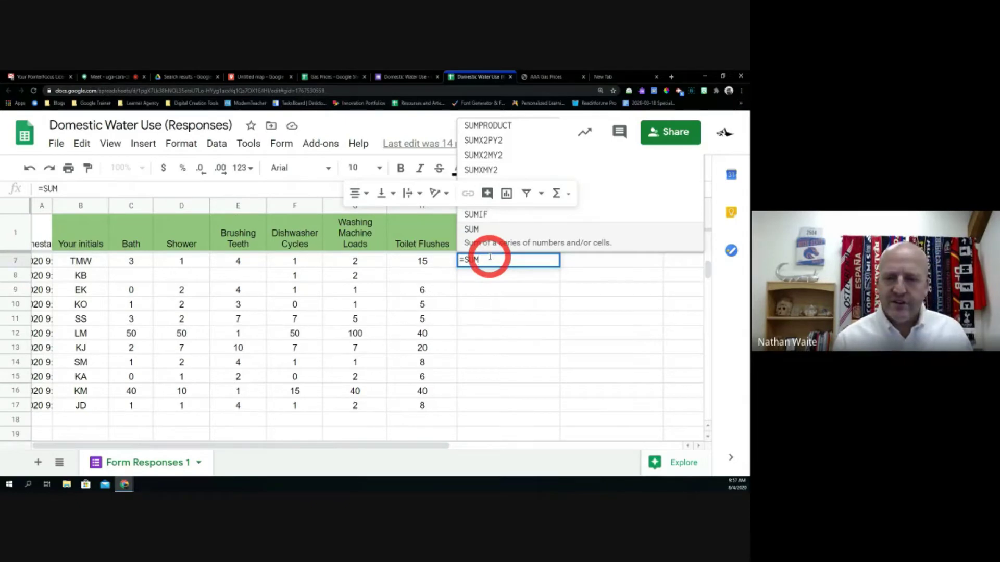
click(435, 262)
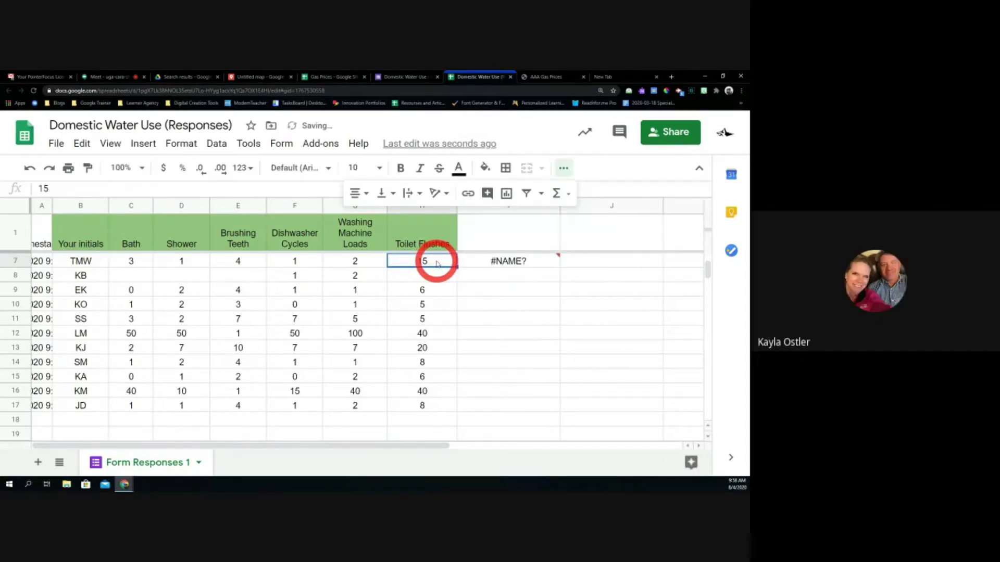
drag(436, 262, 480, 264)
click(534, 266)
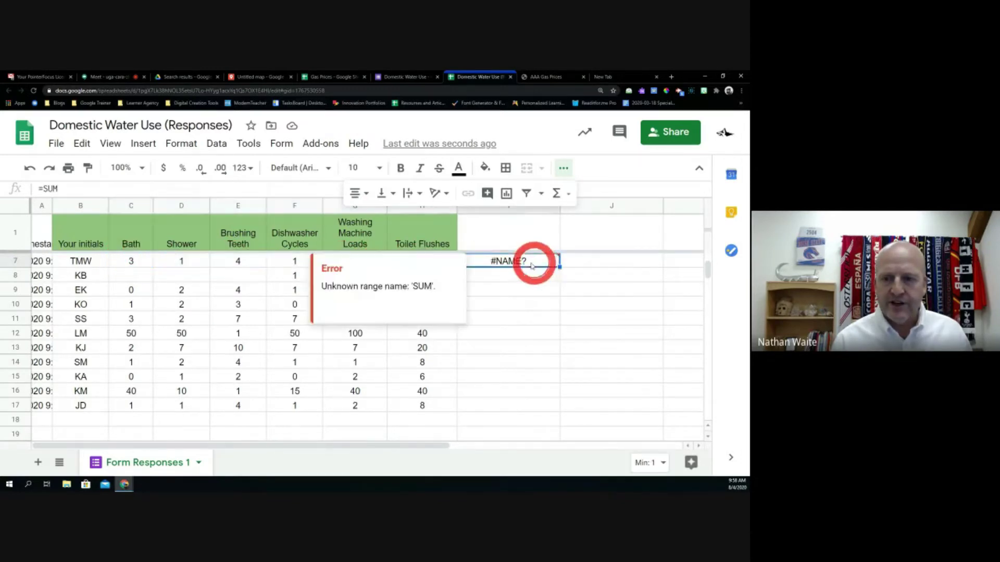
Complete the formula in cell I7 as =SUM (C7:H7) to total the row from Bath to Toilet Flushes.
click(129, 192)
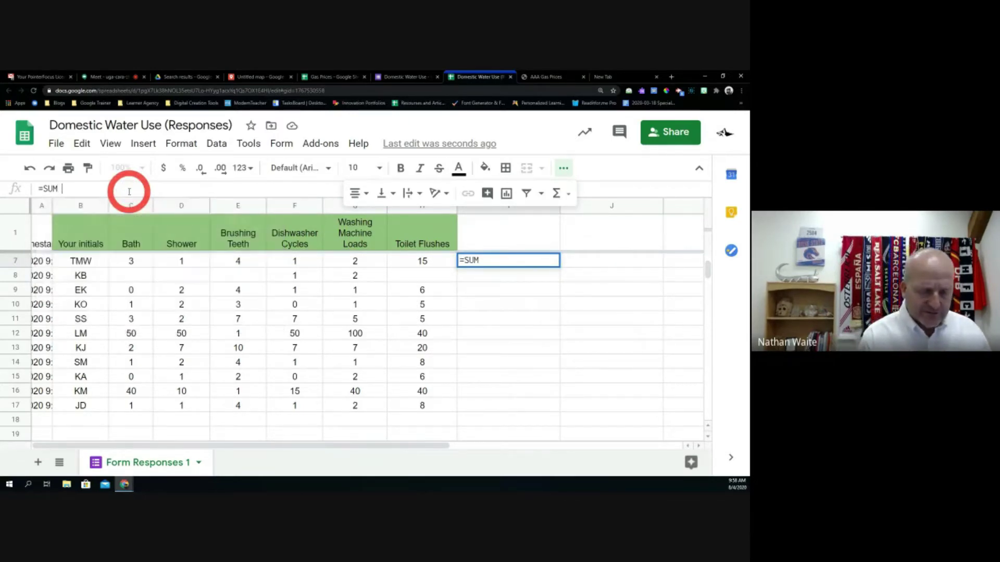
text(()
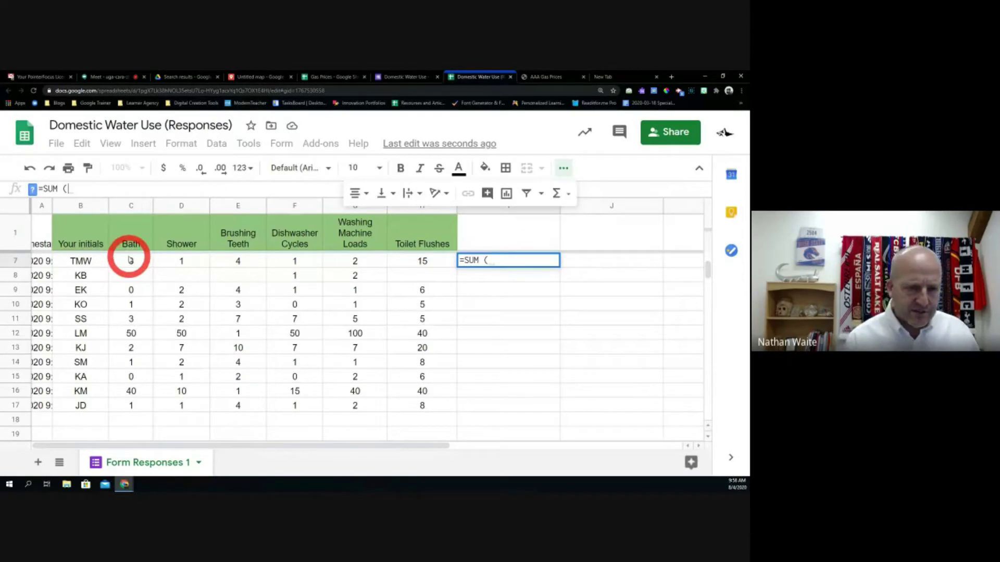
text(C)
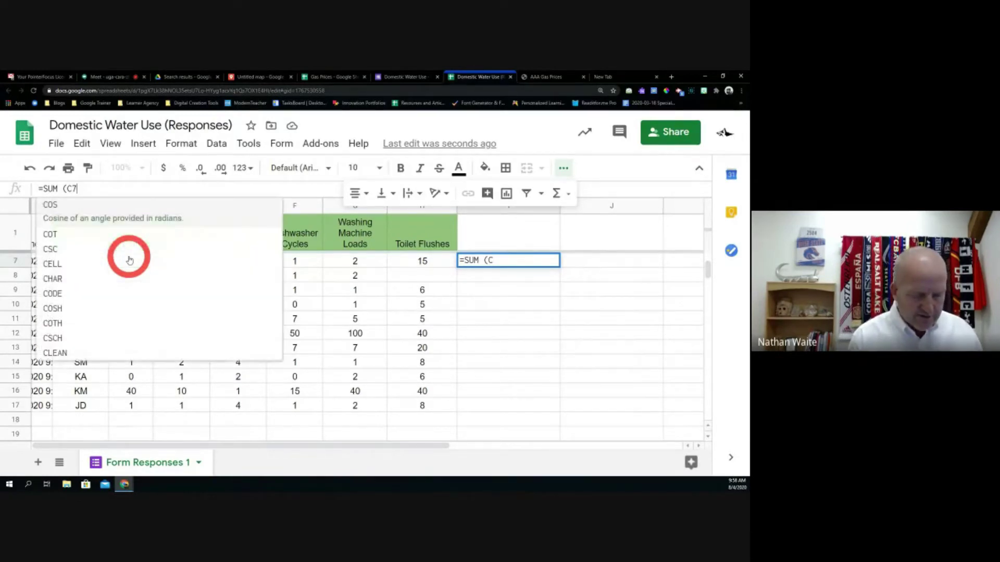
text(7:)
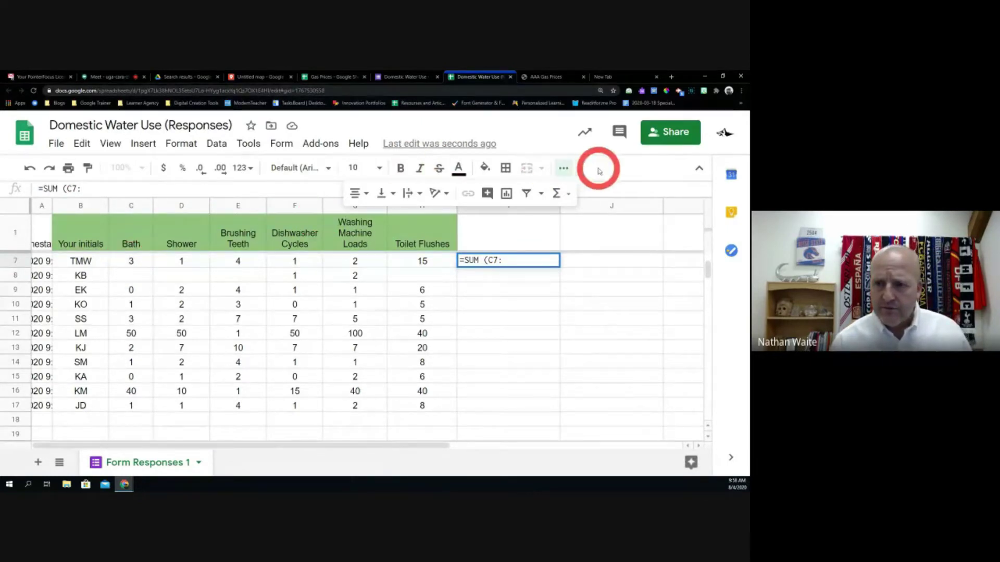
click(563, 167)
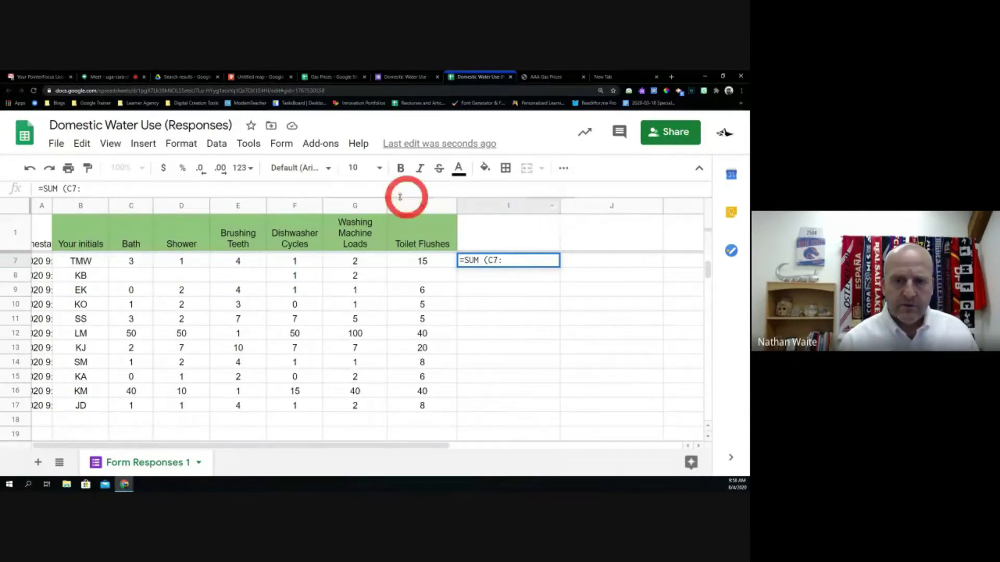
click(505, 260)
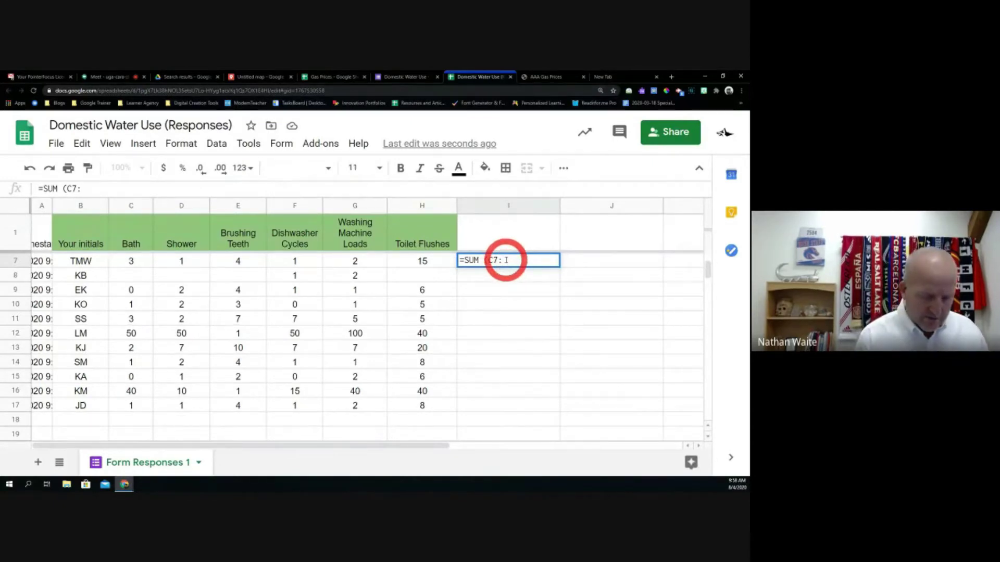
text(H7)
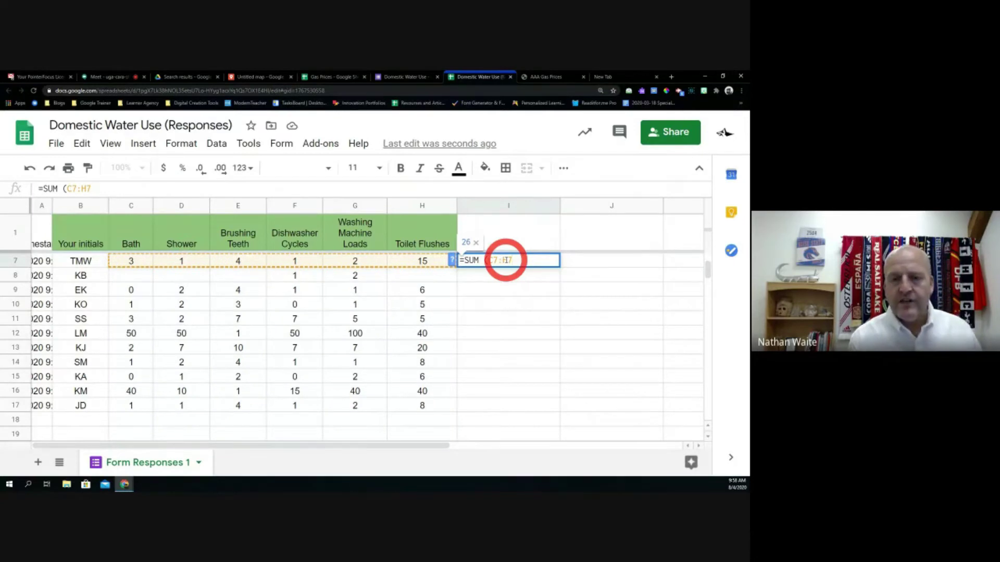
text())
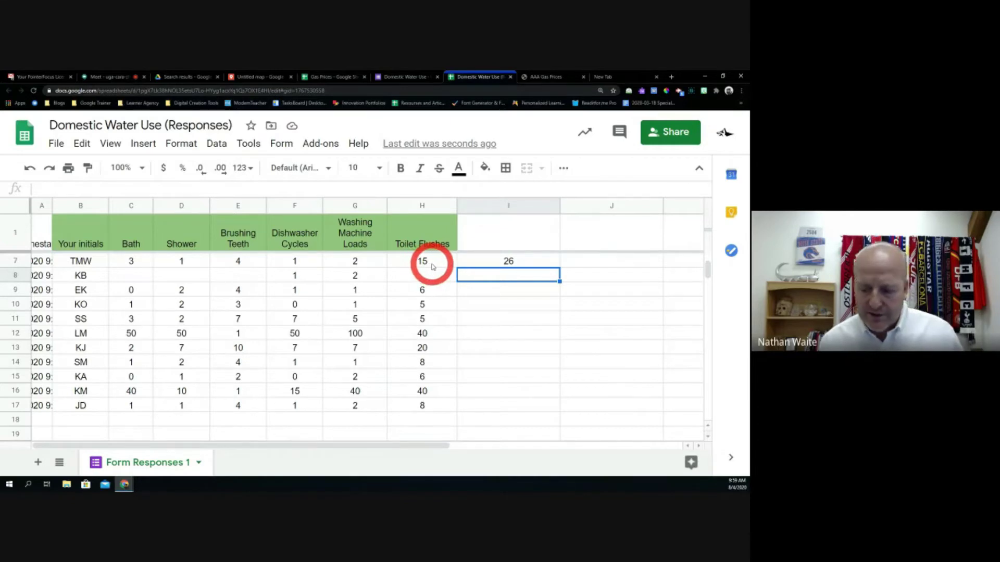
Enter the column header "Water Use Events" in cell I1.
click(136, 264)
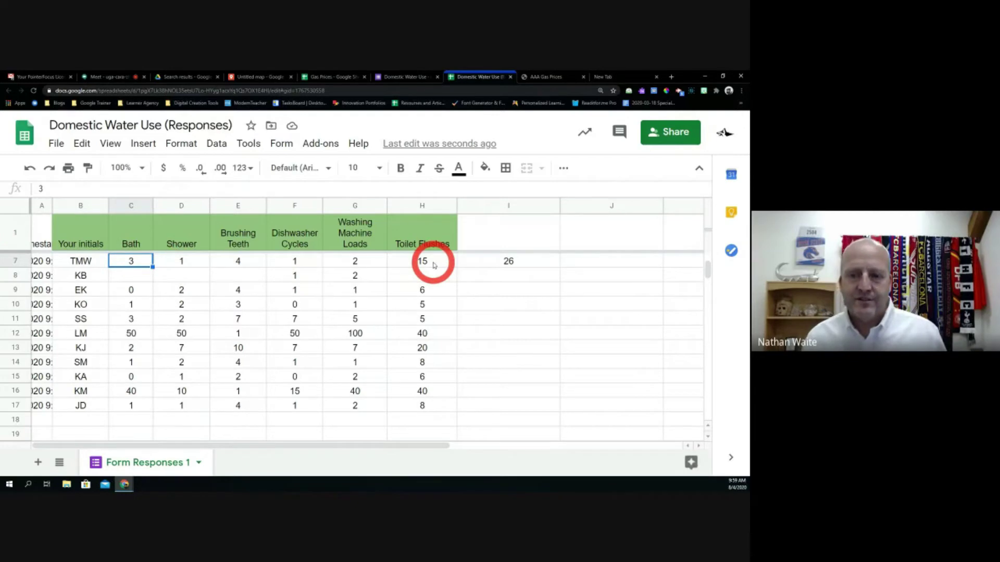
click(513, 241)
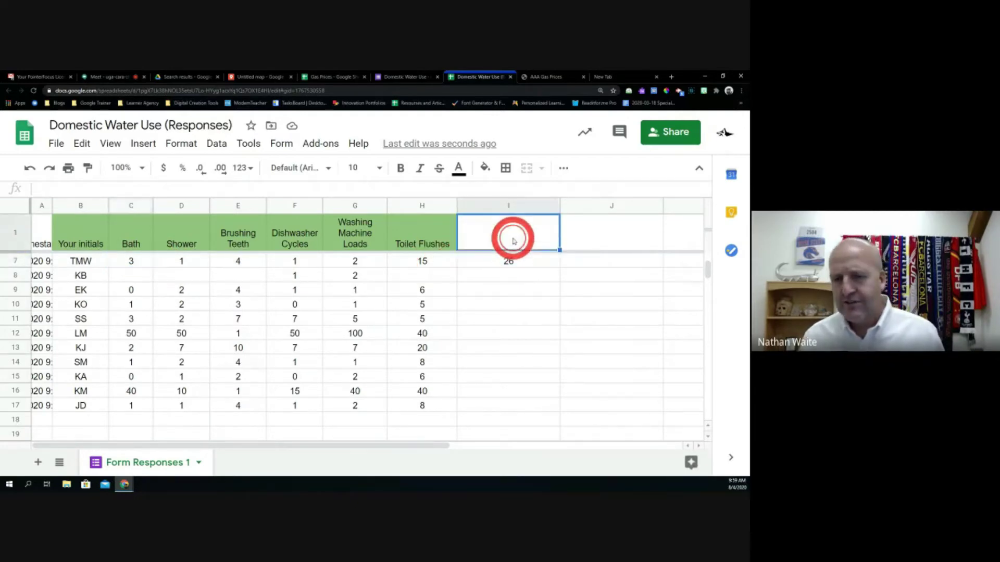
click(226, 192)
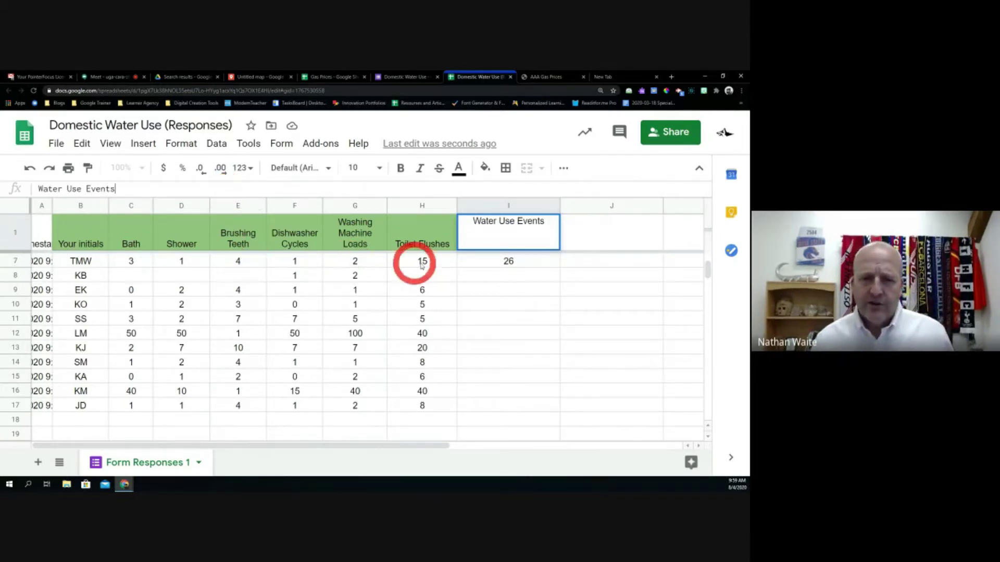
Fill the sum formula from I7 down to I17 and inspect the copied formulas in I8 and I9.
click(488, 267)
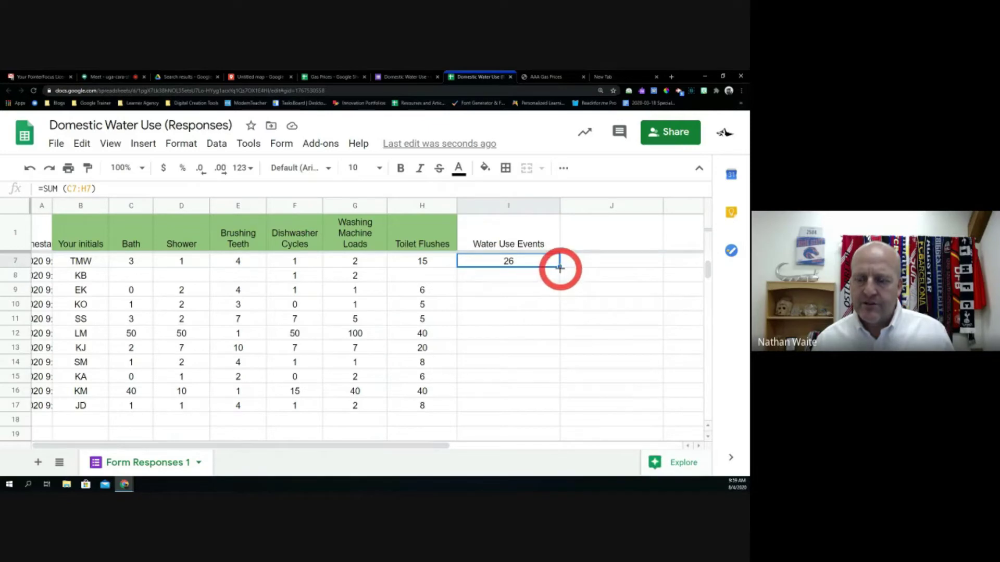
drag(559, 267, 557, 407)
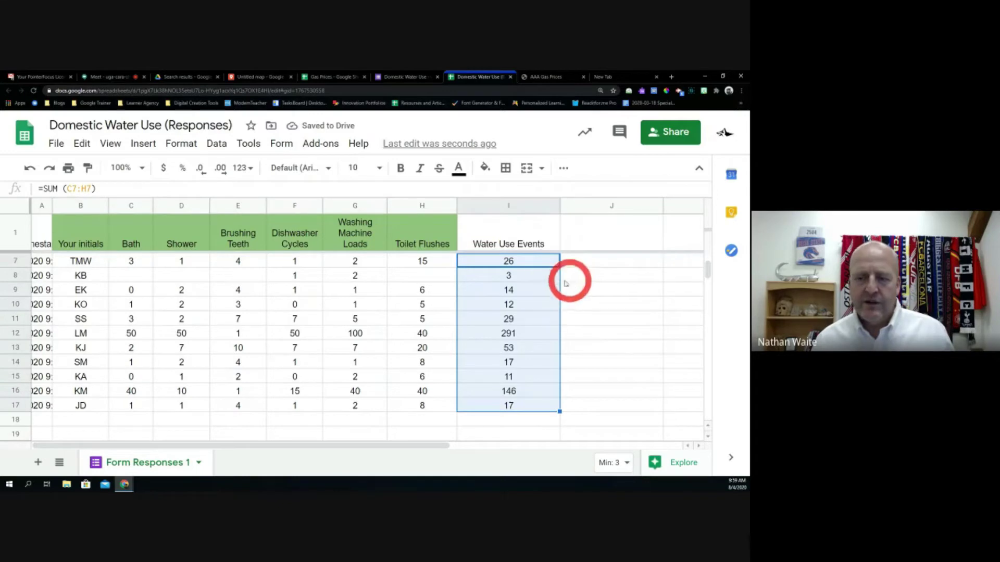
click(528, 280)
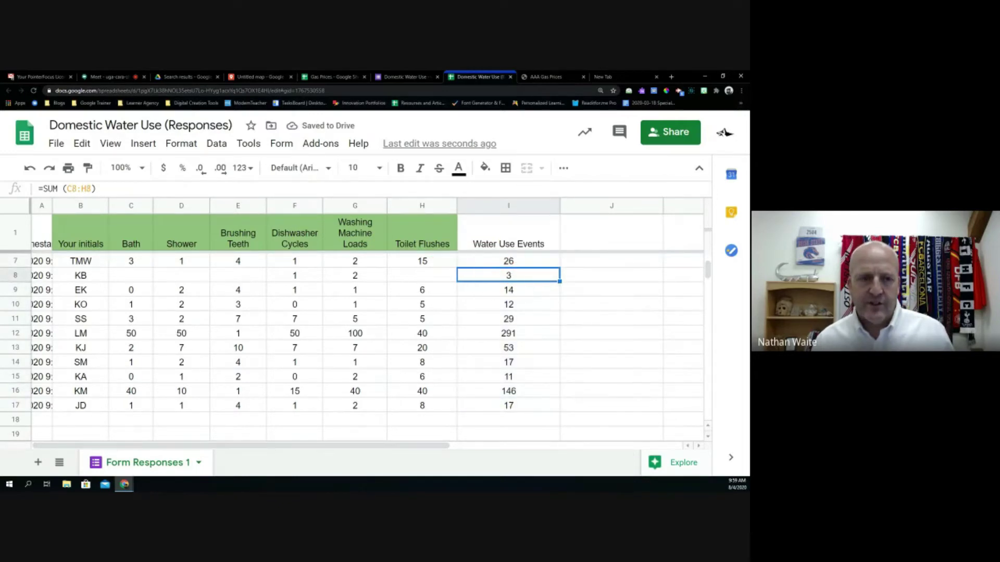
click(54, 185)
click(68, 188)
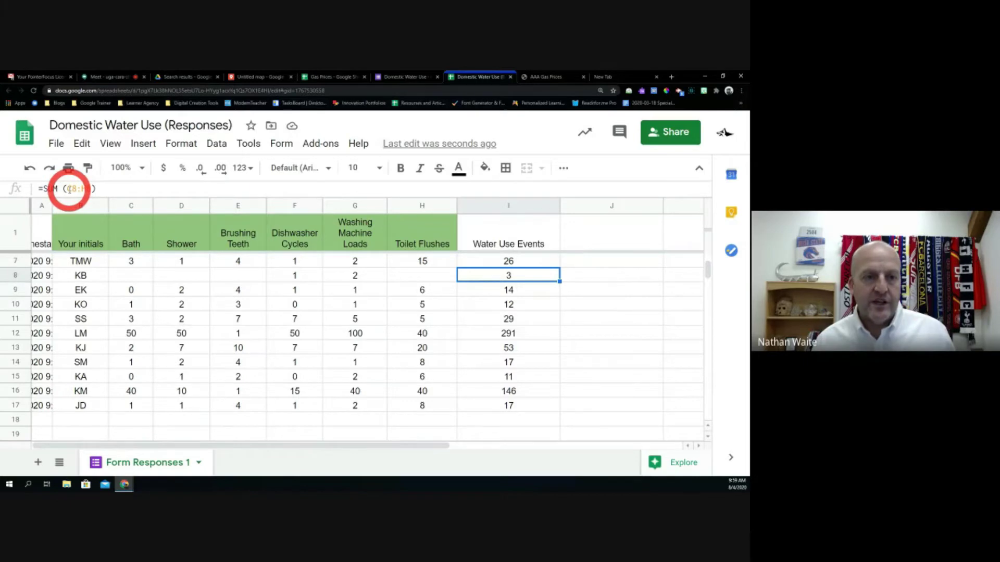
drag(69, 189, 87, 189)
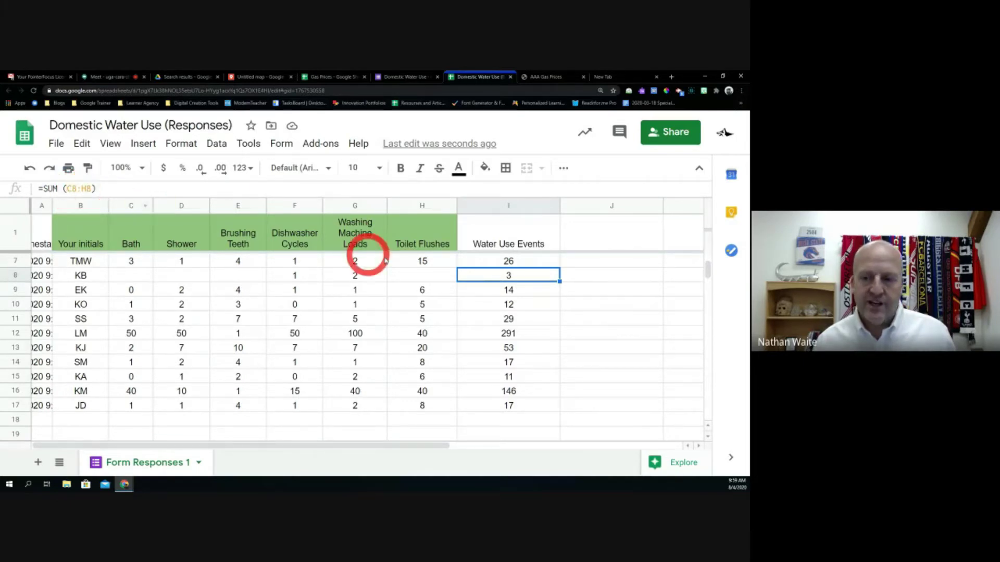
click(486, 290)
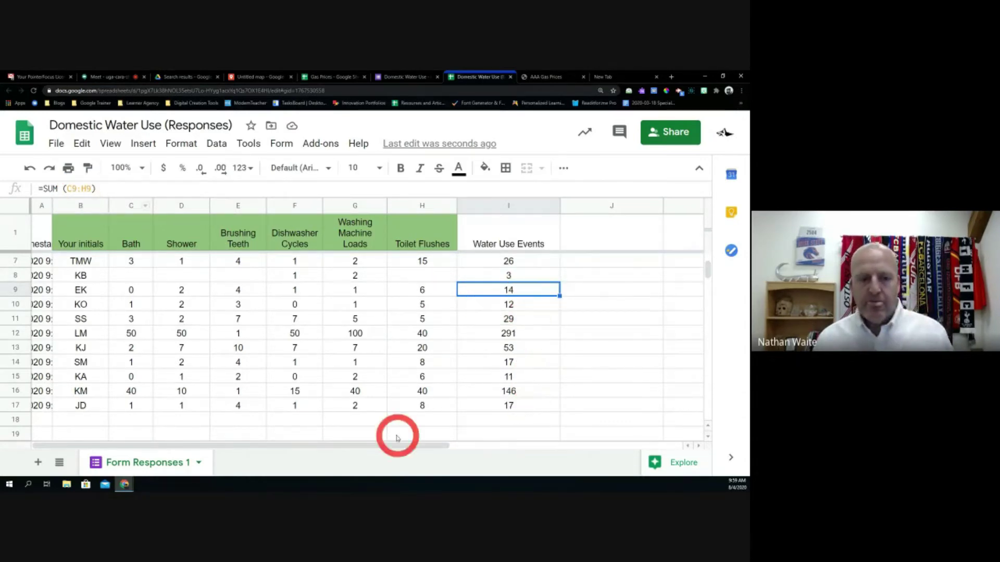
Enter "Student" in cell D19 below the responses and fill it down column D to cover 20 cells.
scroll(359, 422, down, 2)
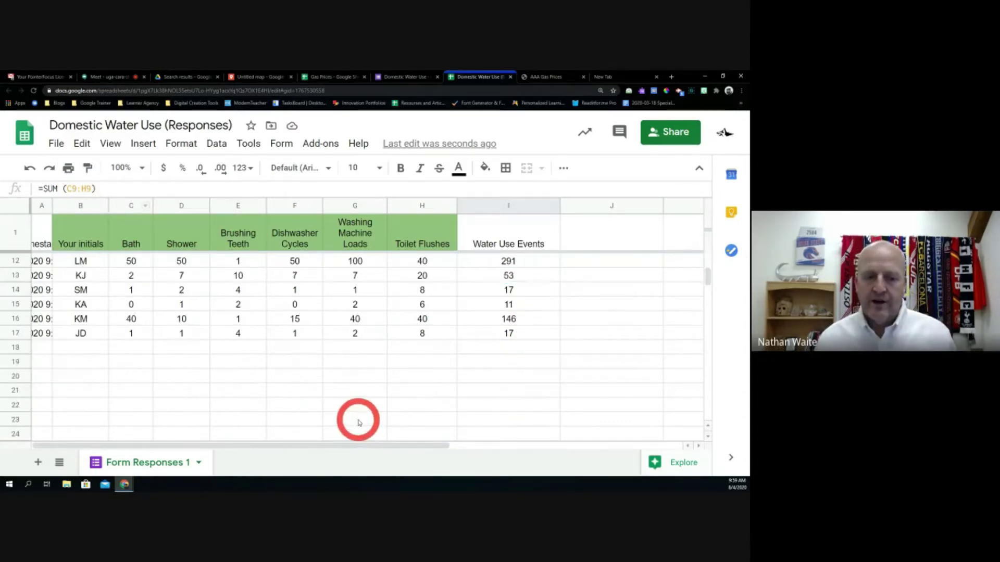
click(182, 361)
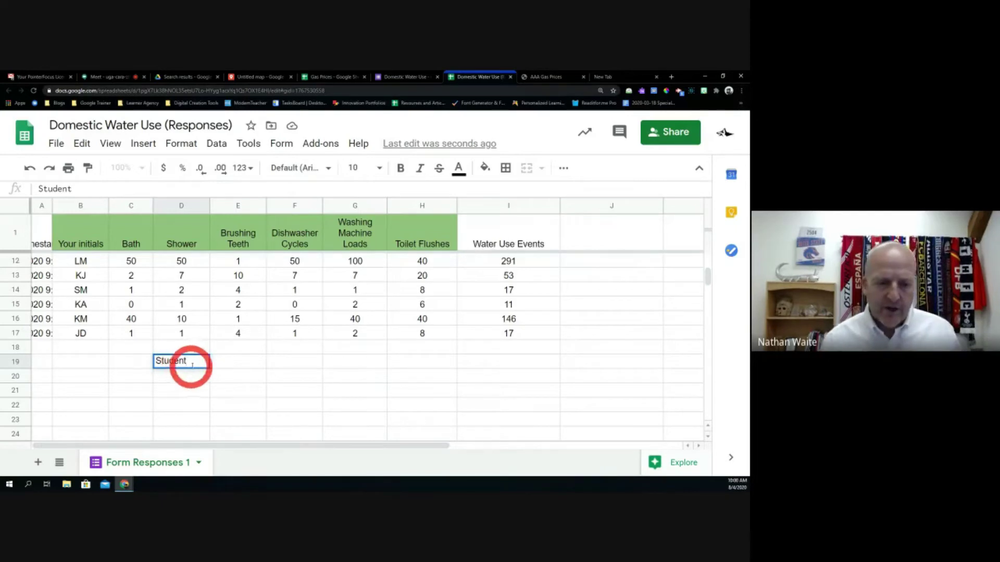
click(221, 388)
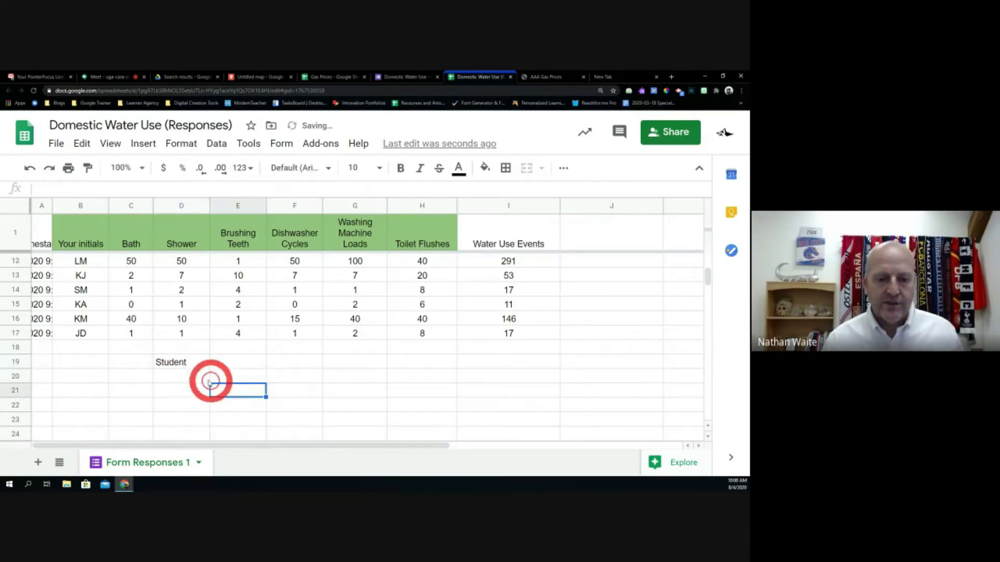
click(199, 366)
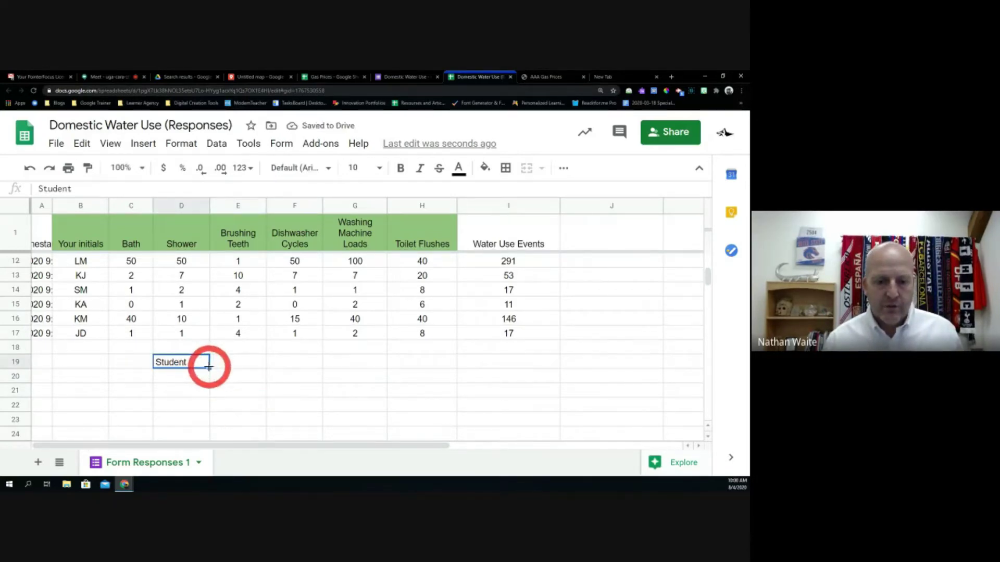
drag(209, 368, 207, 419)
scroll(208, 409, up, 3)
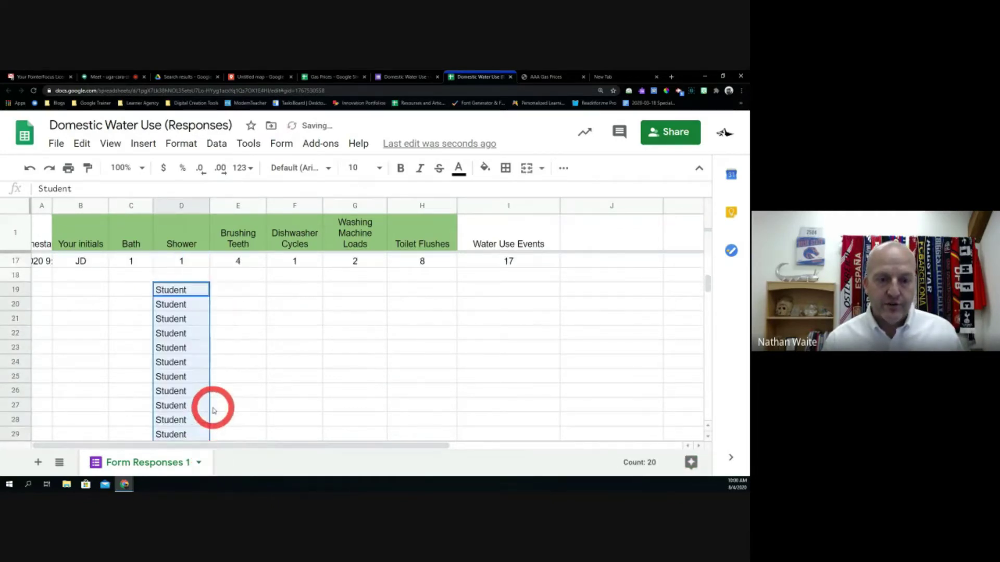
Change the function in cell I7 from the sum to an average, as =AVERAGE (C7:H7).
scroll(213, 411, down, 3)
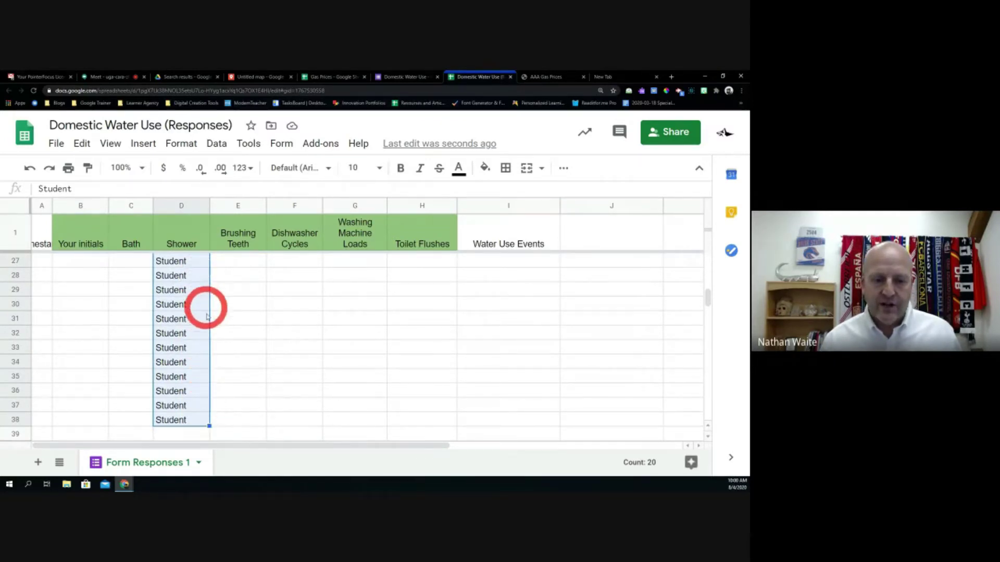
scroll(248, 395, up, 7)
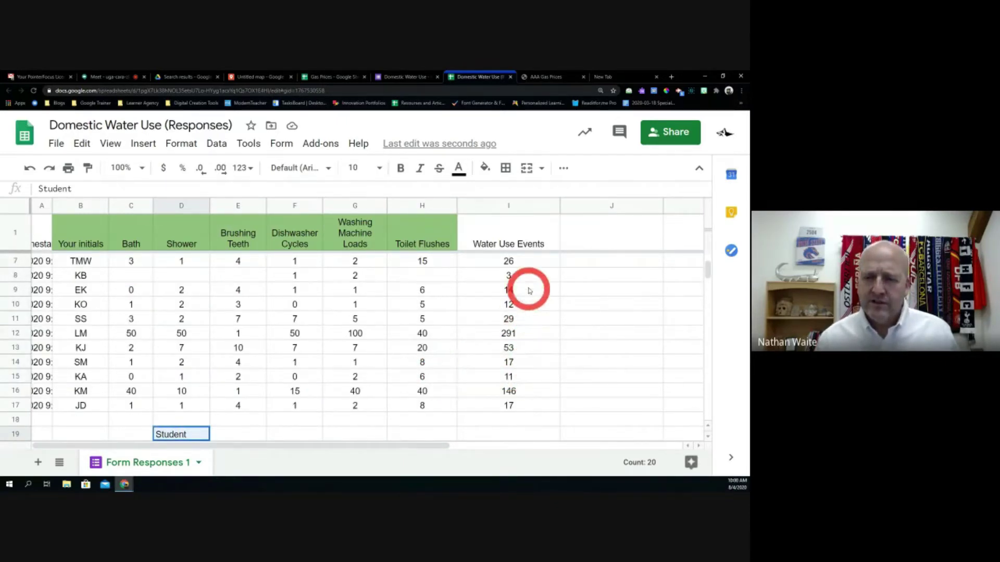
click(516, 266)
click(69, 187)
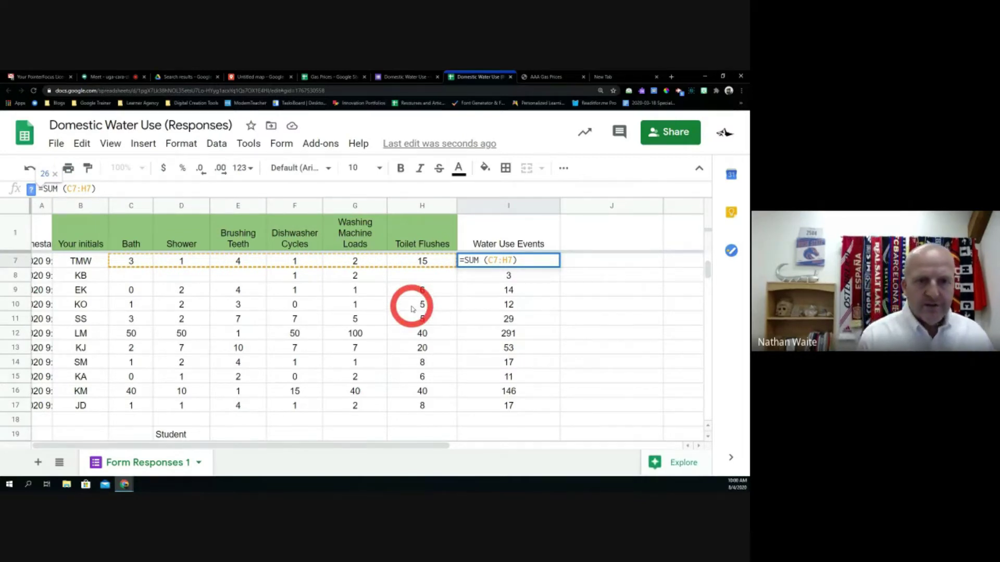
key(BackSpace)
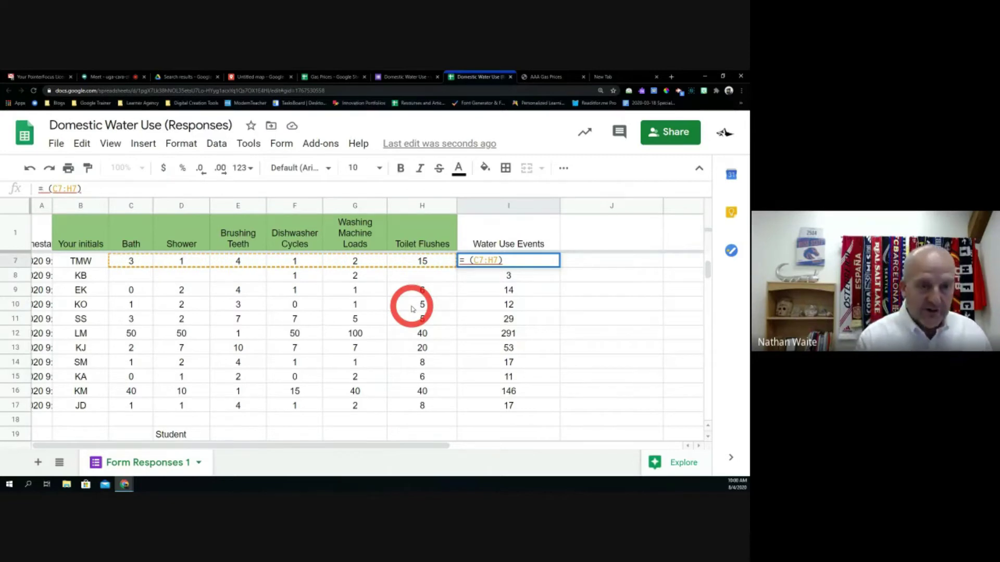
text(Ave)
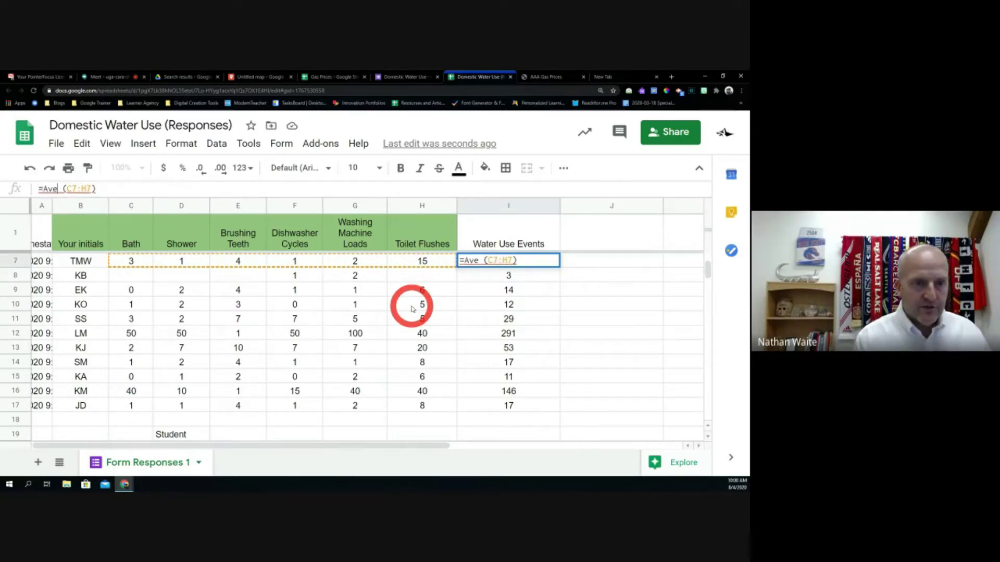
key(BackSpace)
key(BackSpace)
text(VERAGE)
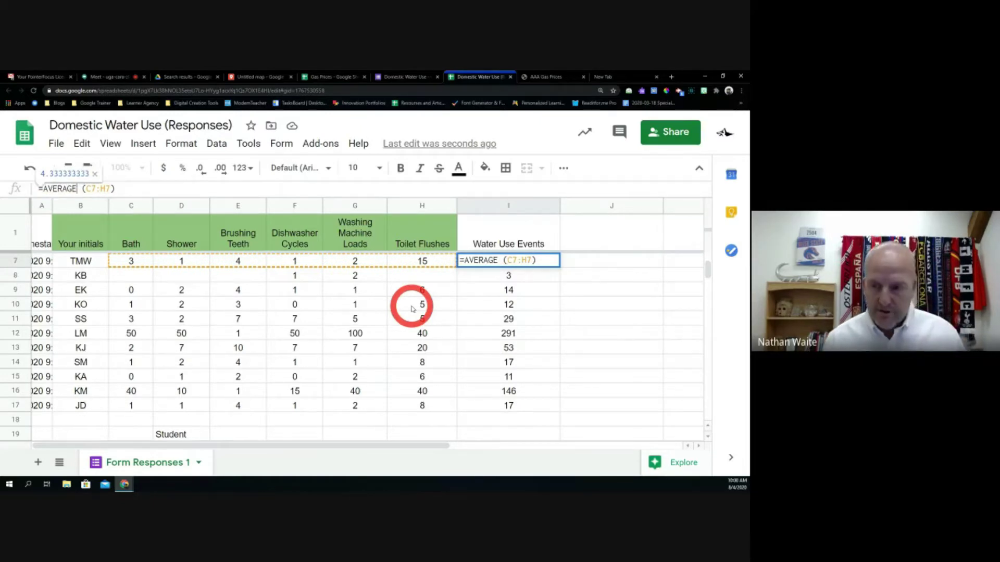
click(568, 320)
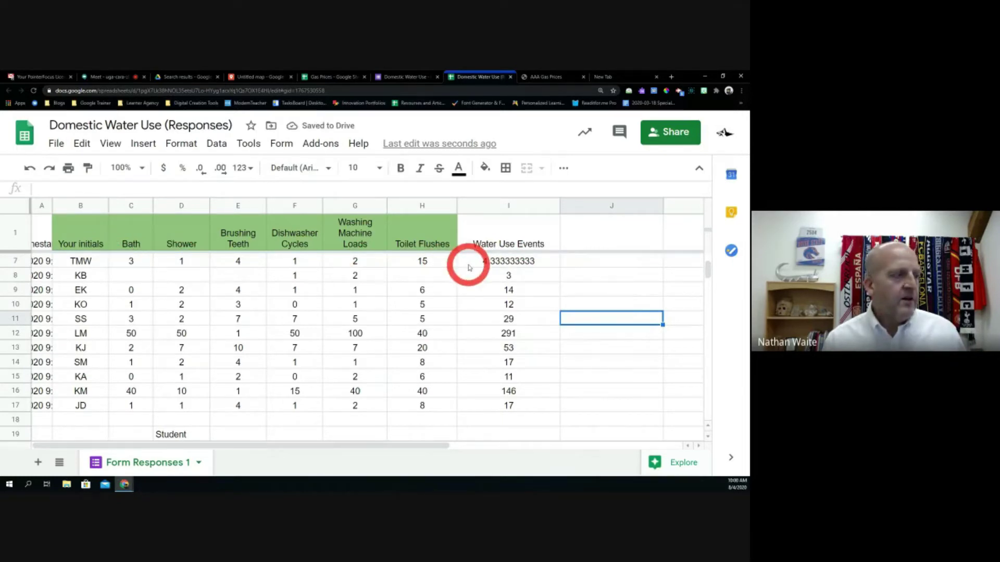
Copy the I7 formula across into J7 and change its function to COUNT, as =COUNT (D7:I7).
click(593, 244)
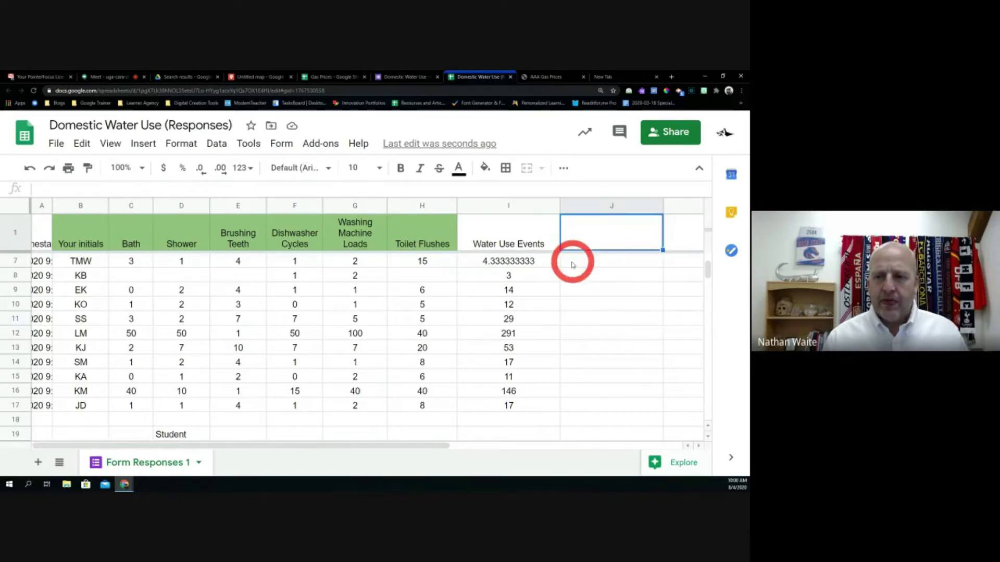
click(540, 264)
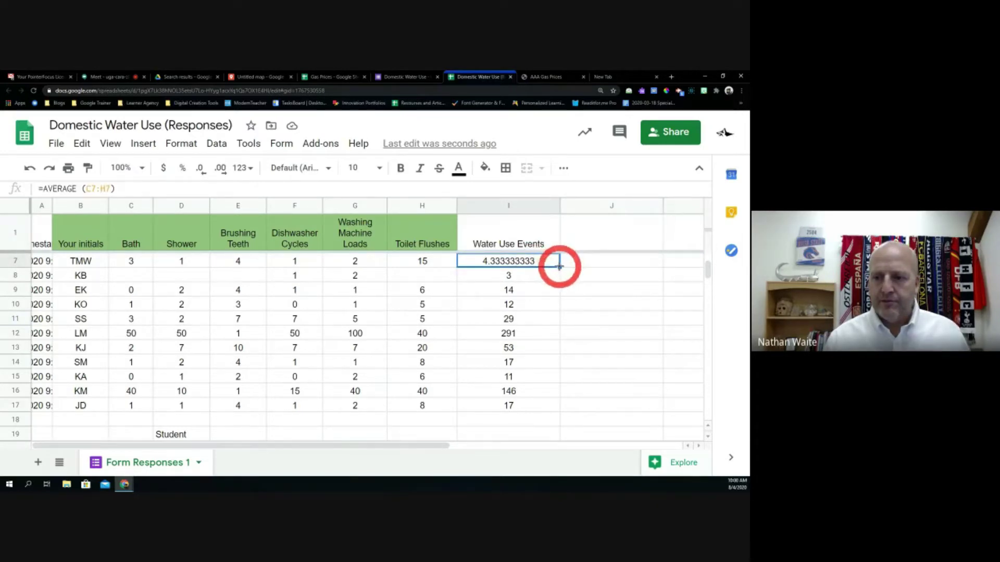
drag(560, 267, 633, 266)
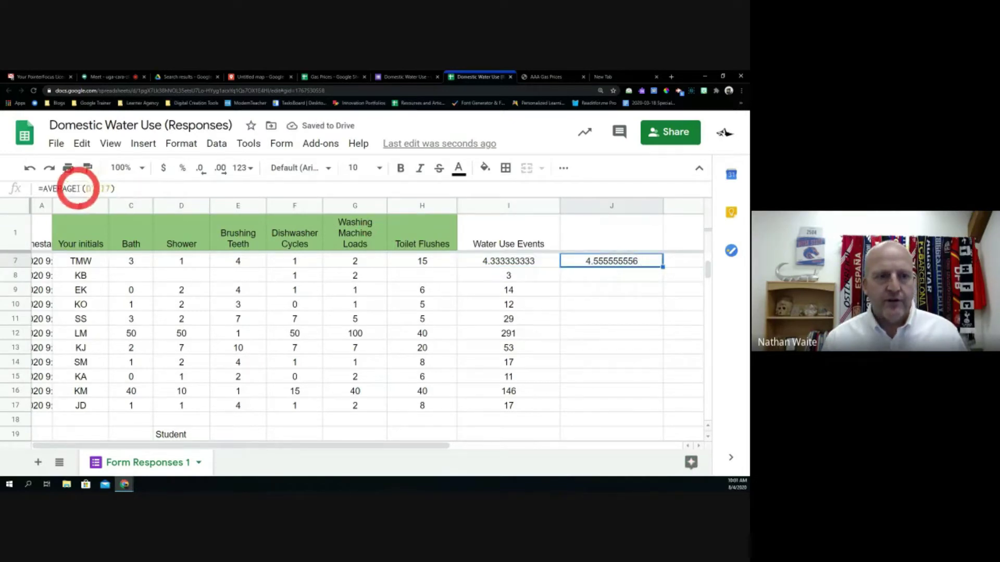
drag(75, 188, 46, 189)
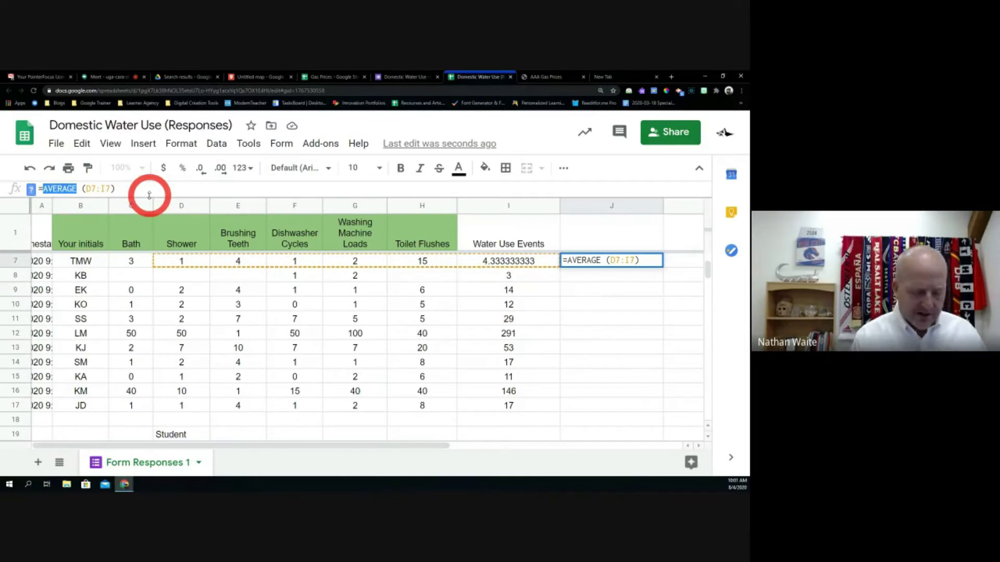
text(Cou)
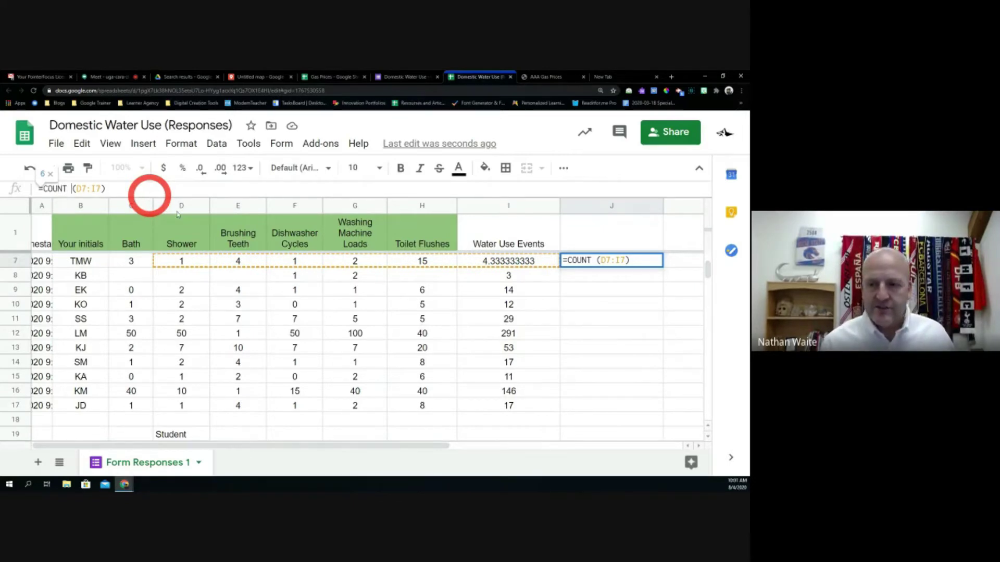
key(Return)
Fill the count formula from J7 down to J17 and inspect the formulas in J8 and J7.
click(655, 265)
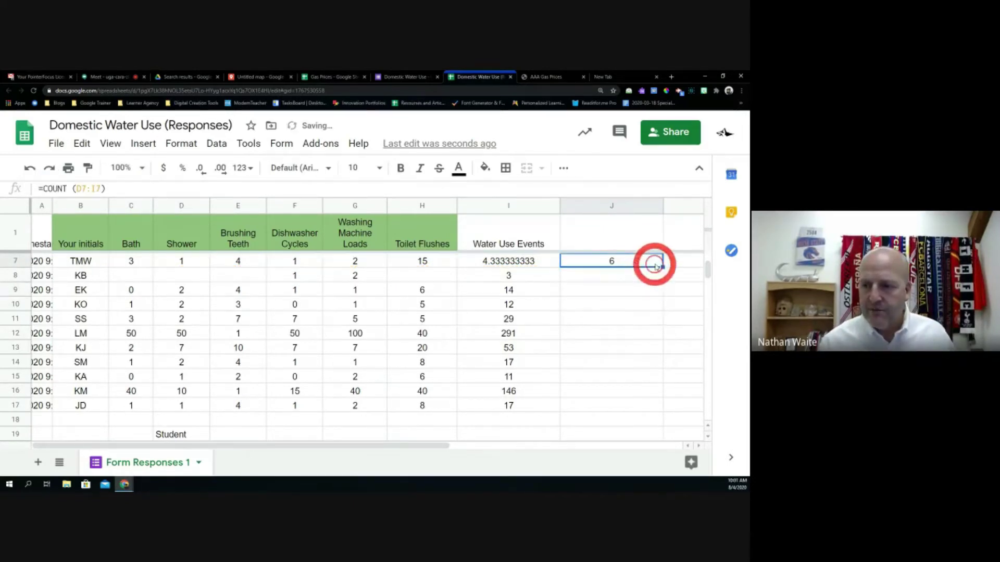
drag(663, 266, 663, 409)
click(622, 276)
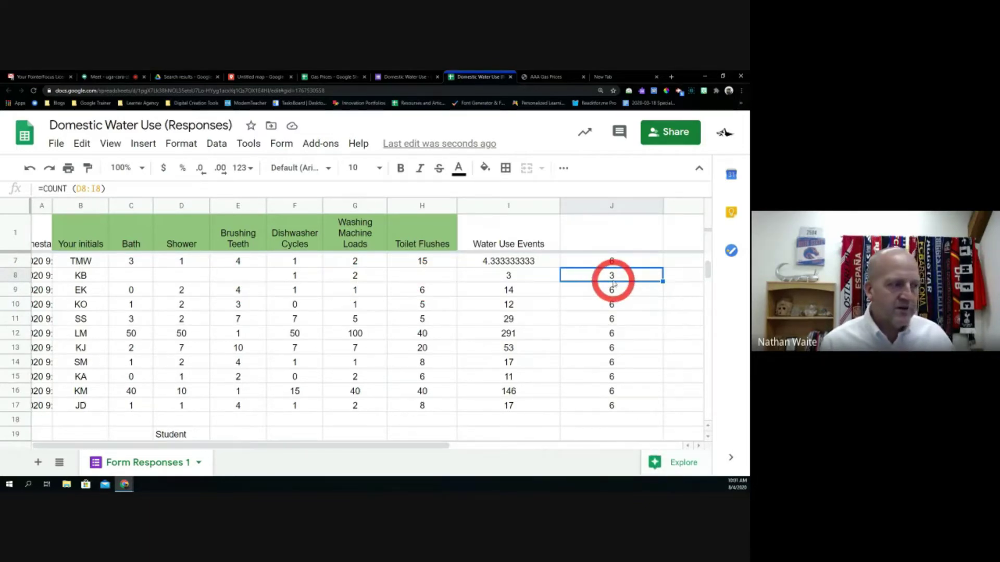
click(606, 261)
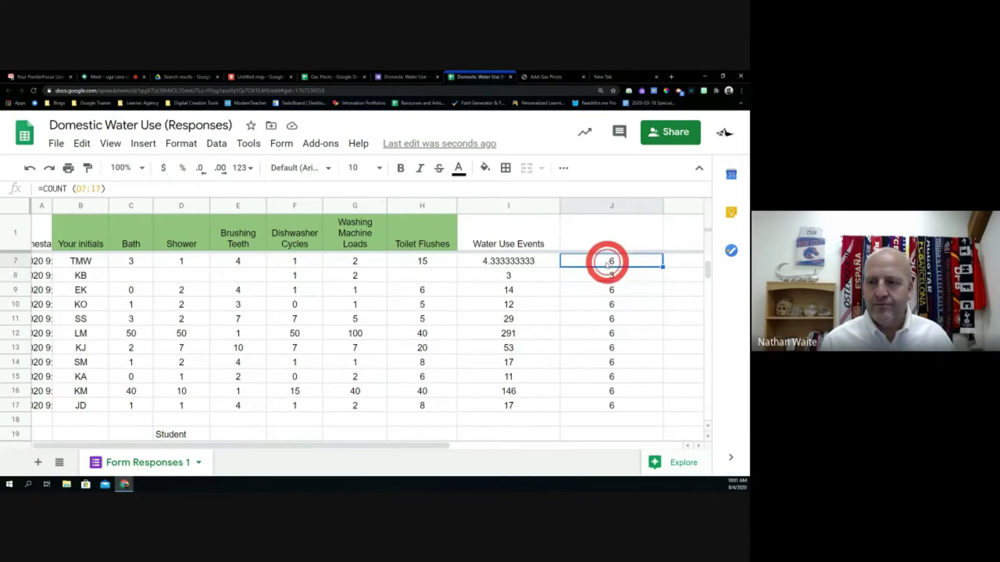
Replace the function in cell I7 with MAX, as =MAX (C7:H7).
click(526, 261)
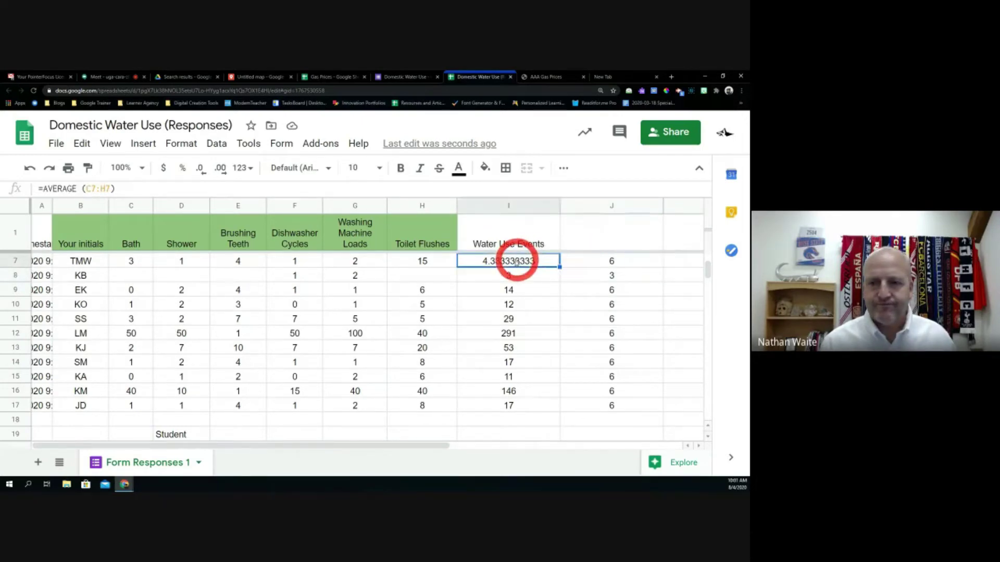
double_click(75, 189)
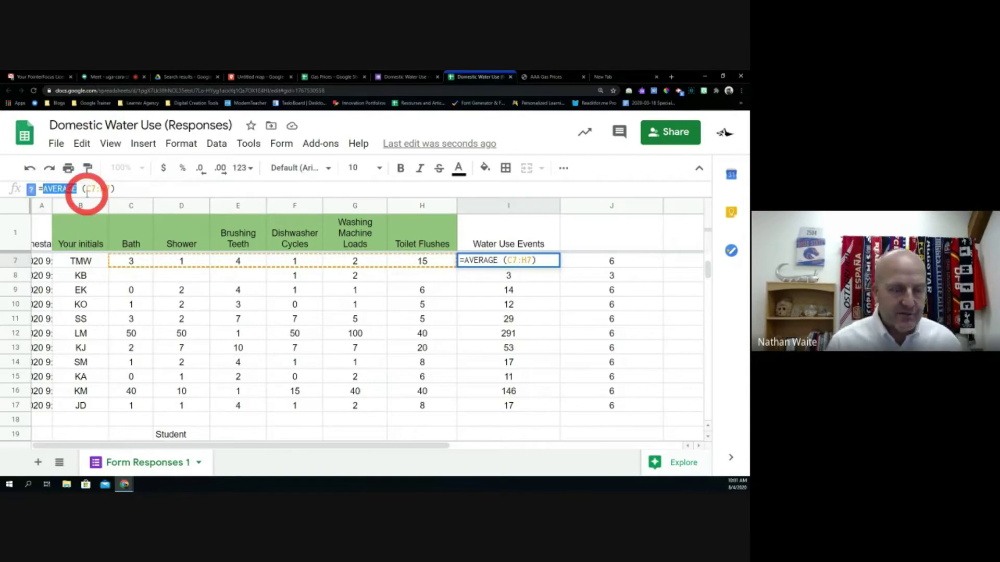
text(MAX)
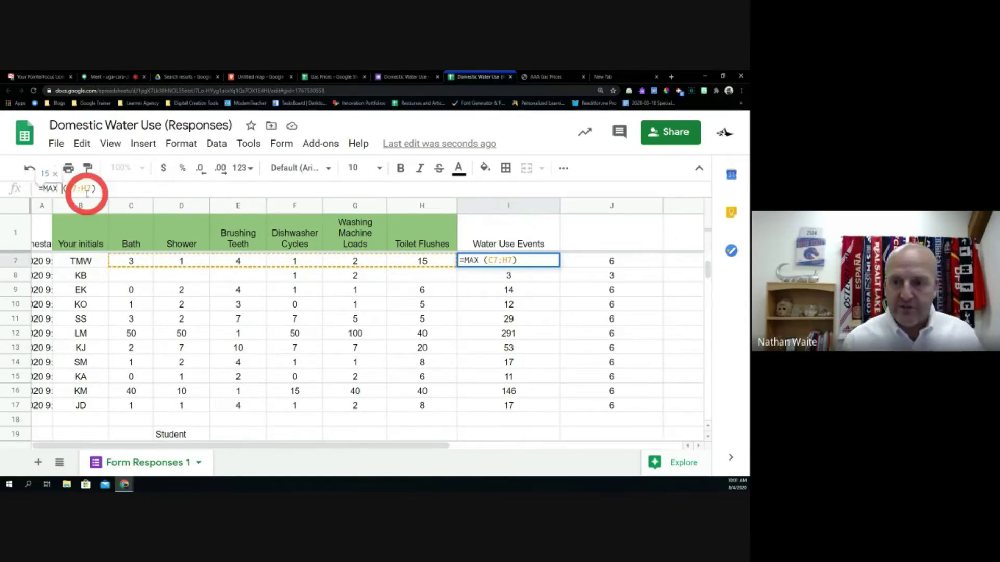
key(Return)
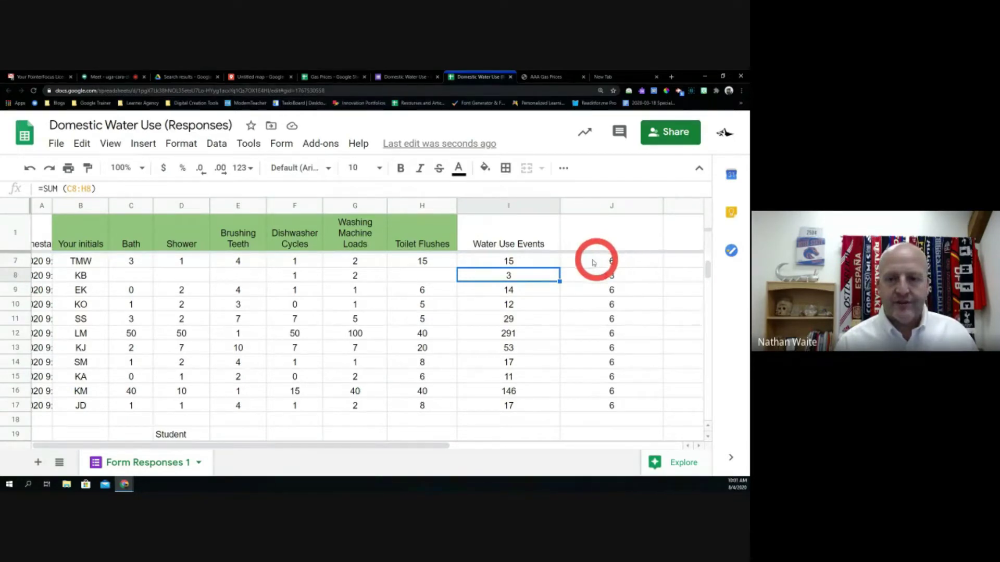
Begin a subtraction formula in cell I19, below the Water Use Events values, with =I13-.
scroll(525, 381, down, 1)
scroll(526, 379, up, 1)
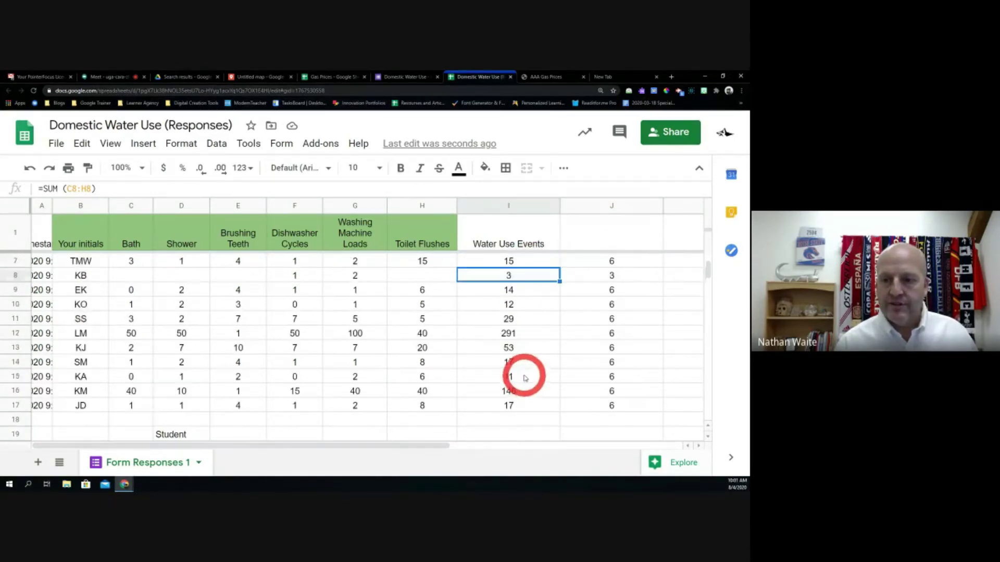
scroll(525, 375, down, 1)
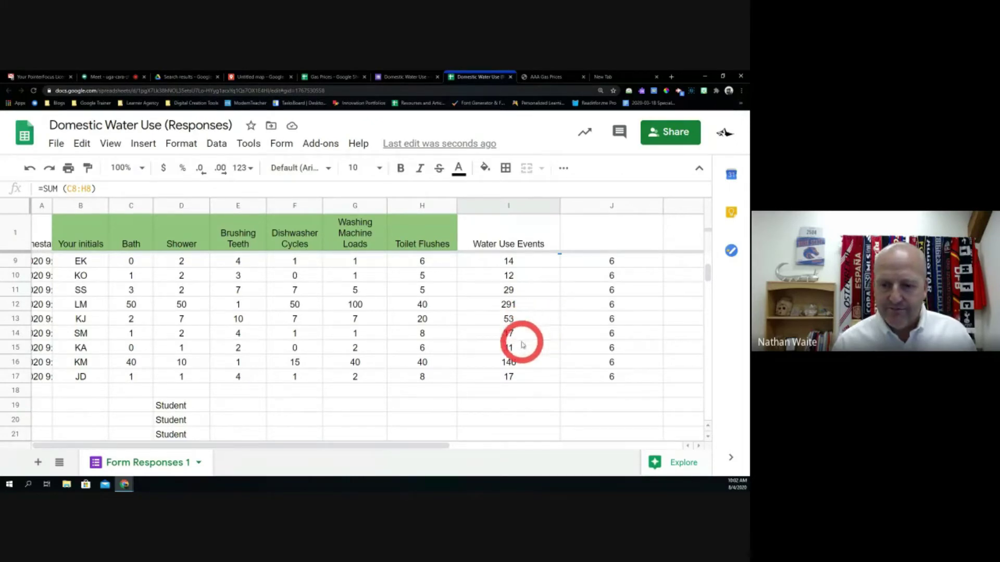
click(518, 407)
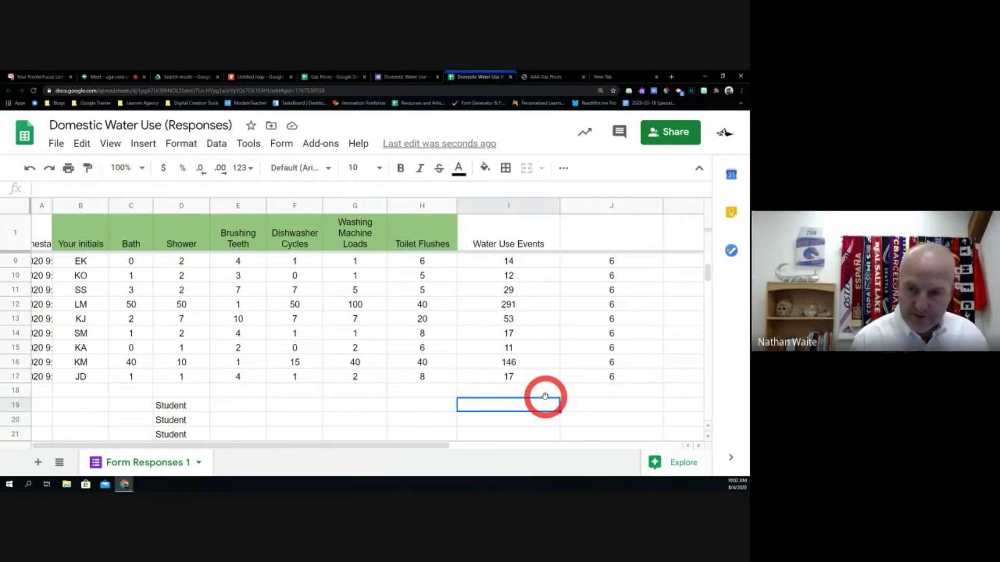
text(=)
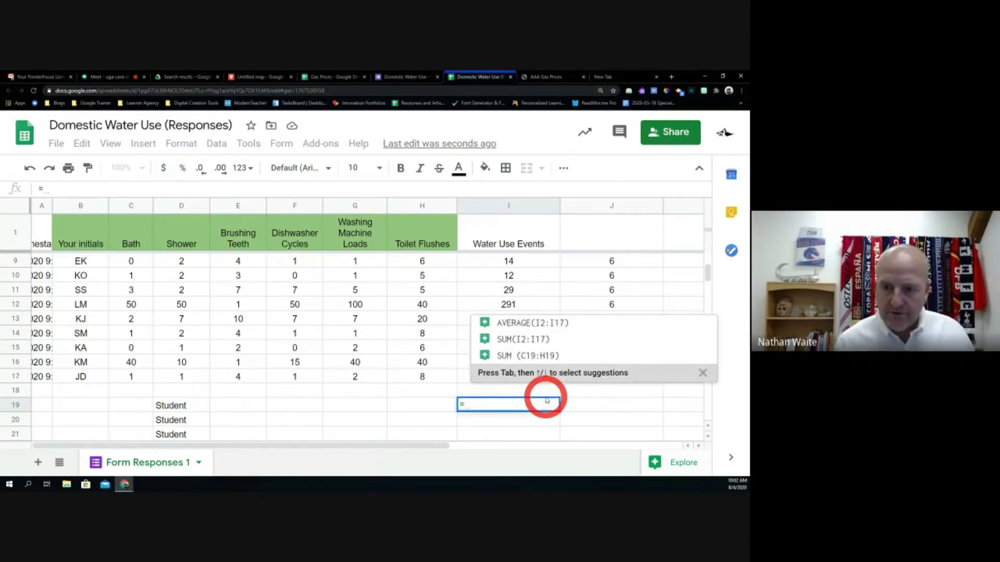
click(421, 419)
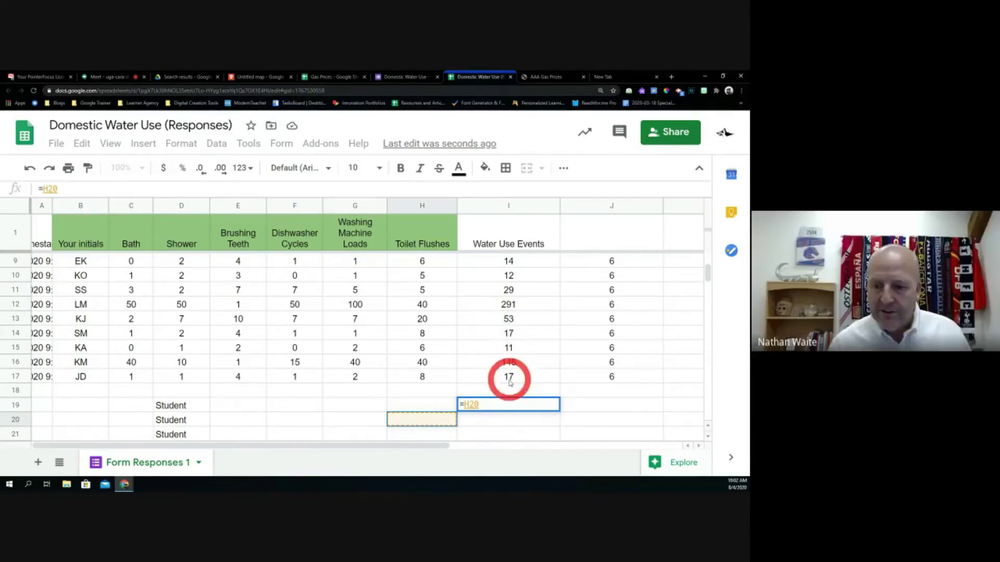
click(504, 402)
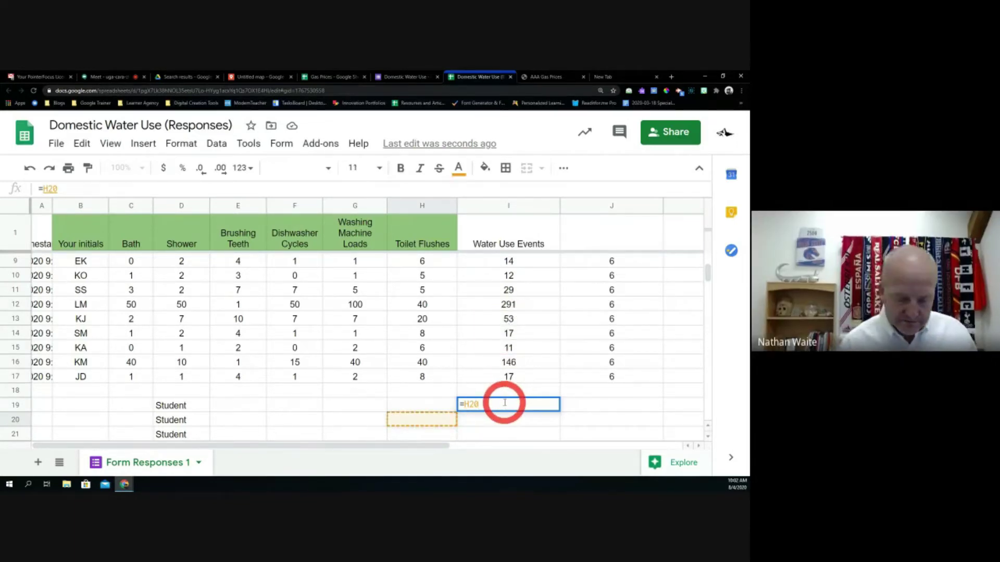
key(BackSpace)
key(BackSpace)
key(BackSpace)
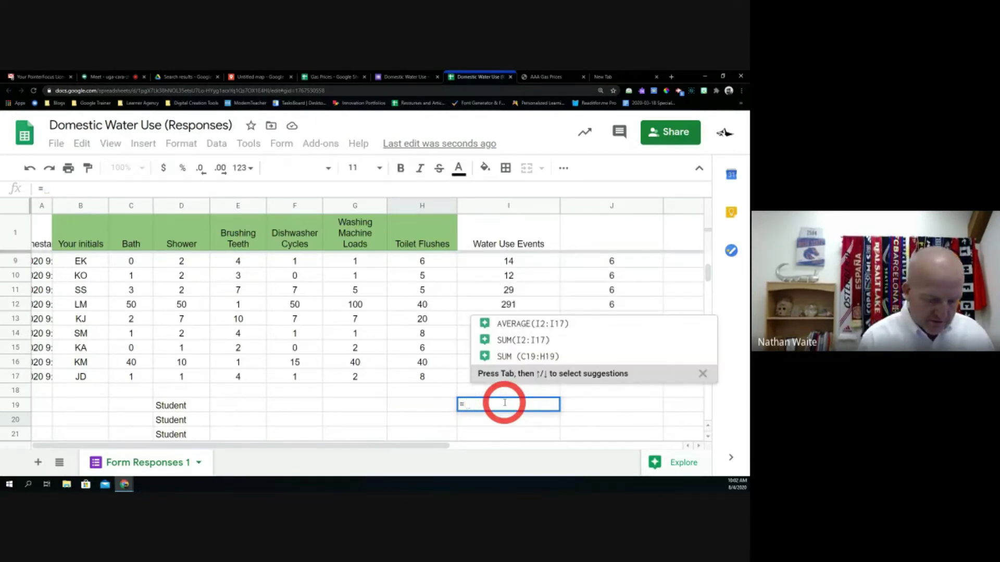
text(I13-)
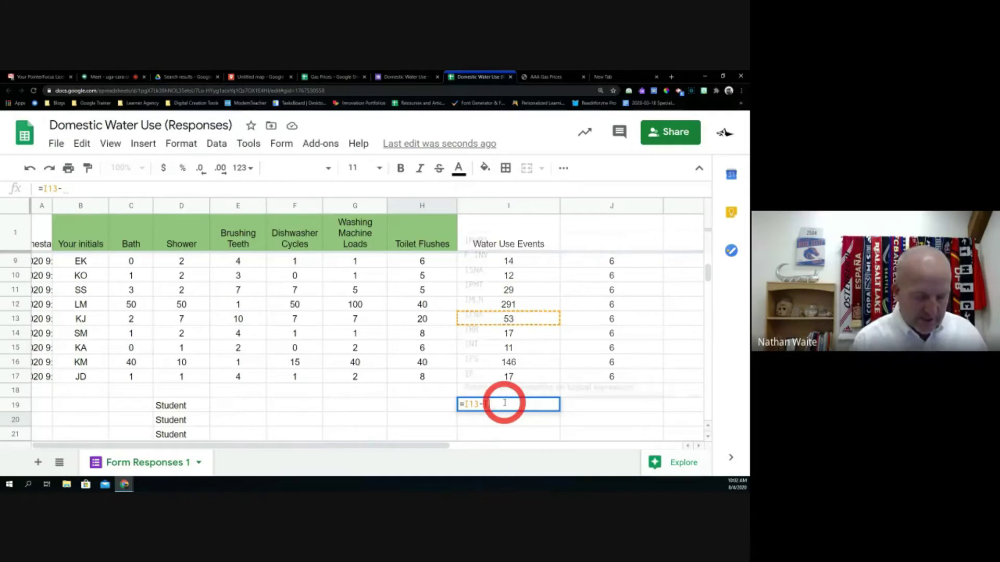
Complete the formula in cell I19 as =I13-I14 to subtract one student's water use events from another's.
text(I)
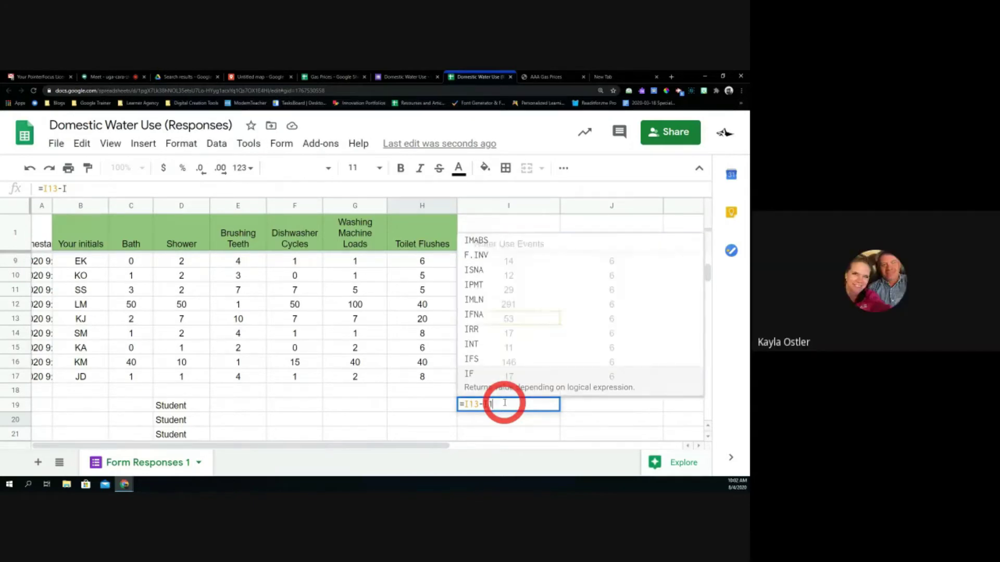
text(14)
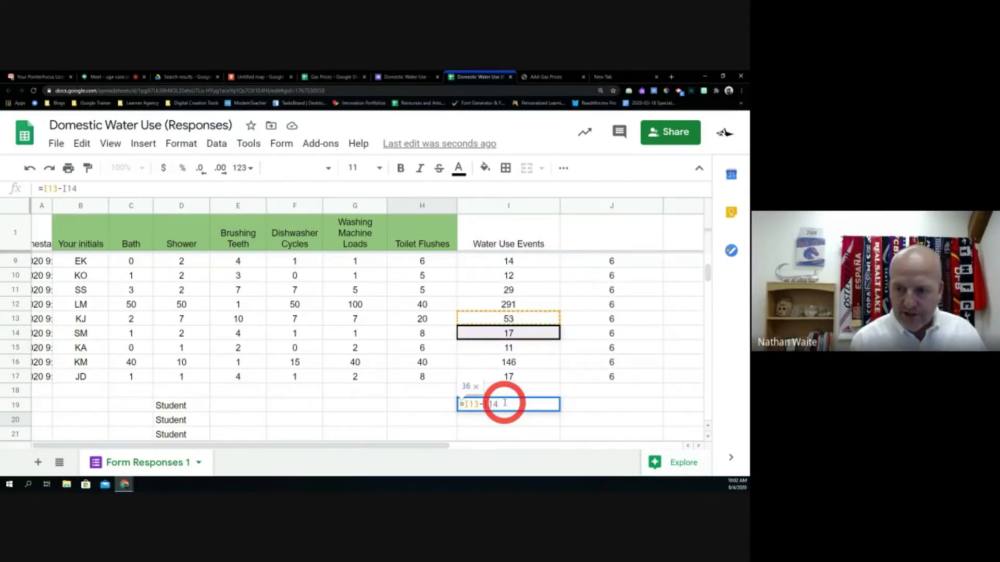
key(Return)
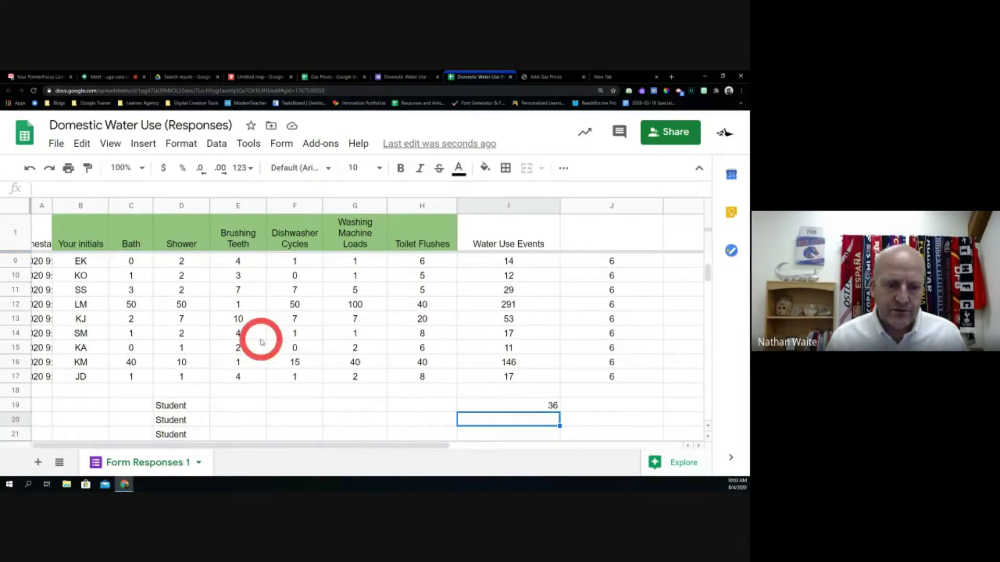
scroll(261, 344, down, 2)
scroll(261, 345, up, 1)
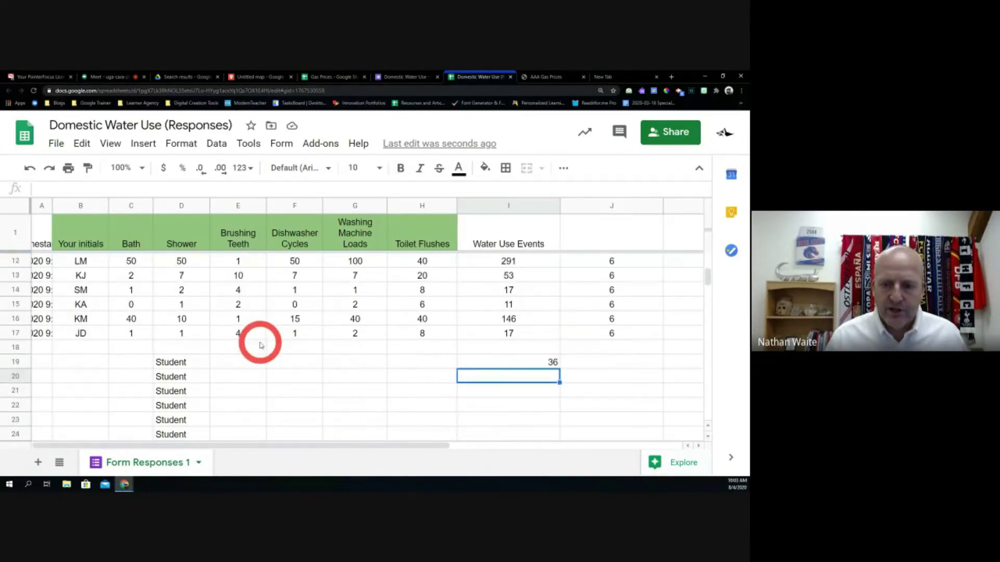
scroll(261, 345, up, 3)
scroll(261, 345, down, 2)
scroll(260, 344, up, 1)
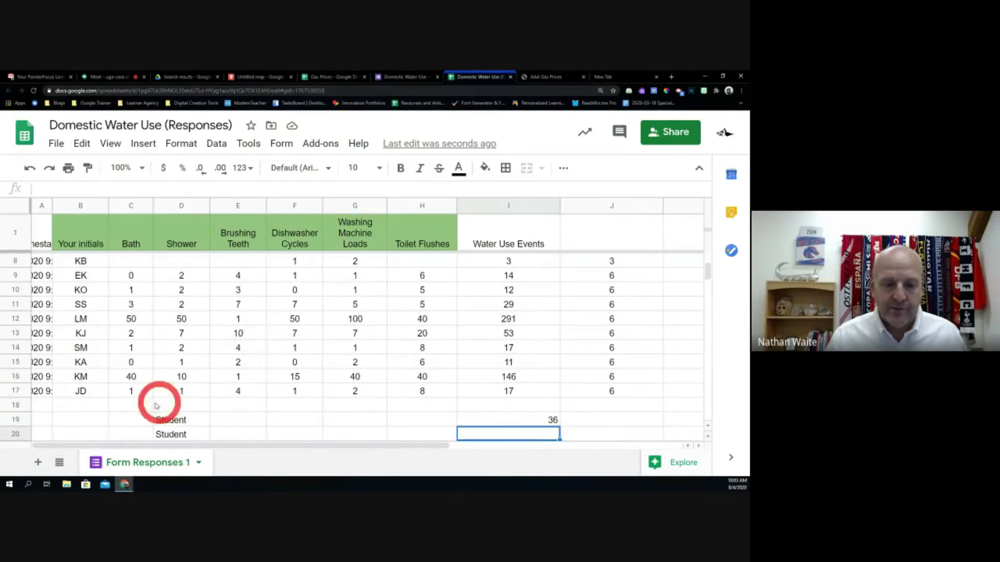
Add a new sheet to the spreadsheet and name it "Water Use Tuesday".
click(38, 464)
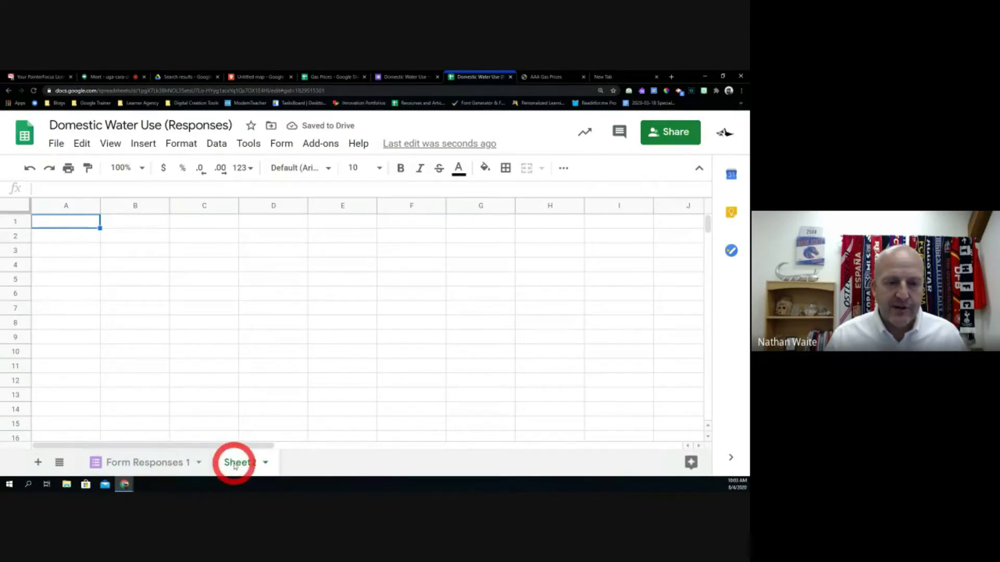
click(265, 463)
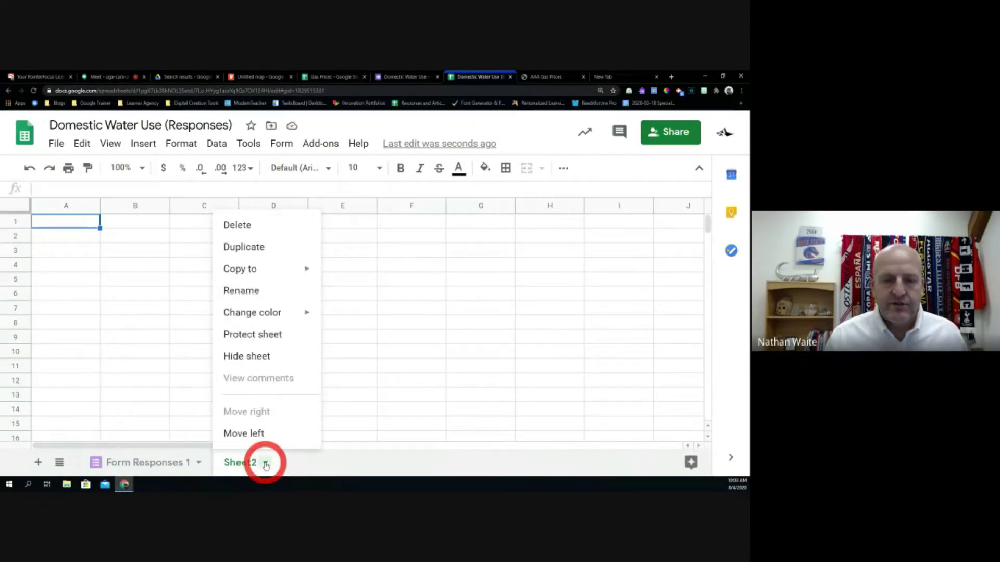
click(257, 292)
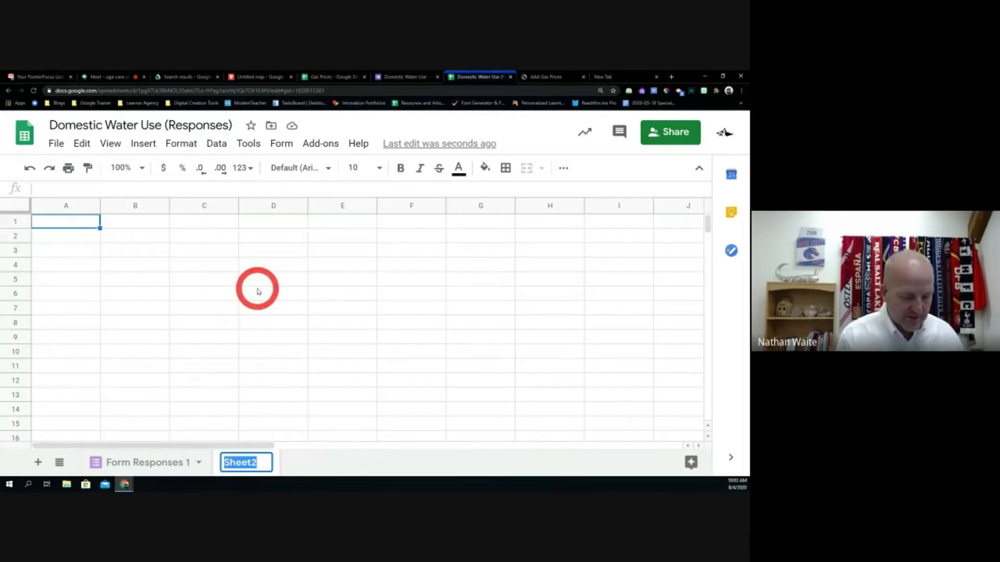
text(Water )
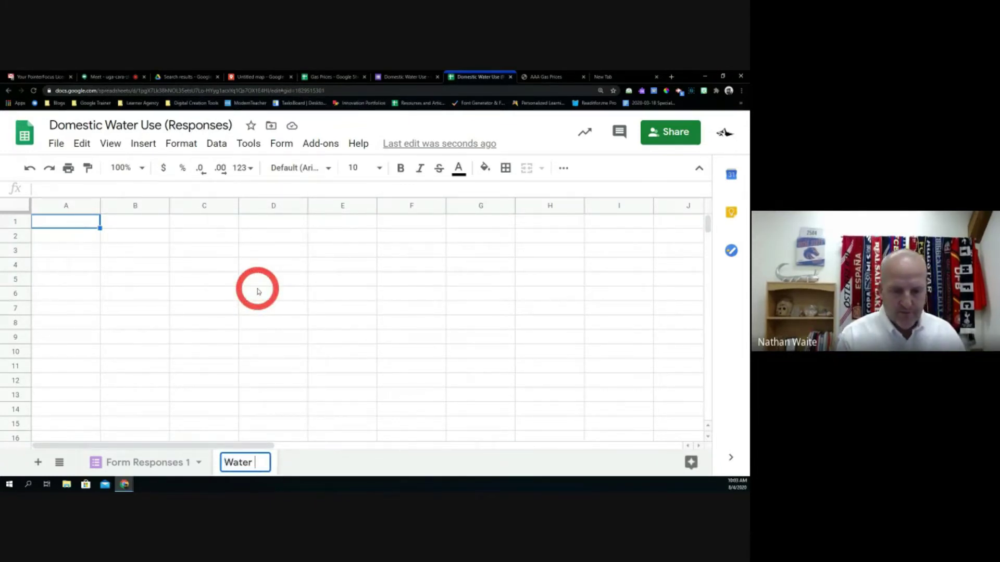
text(Use Tuesday)
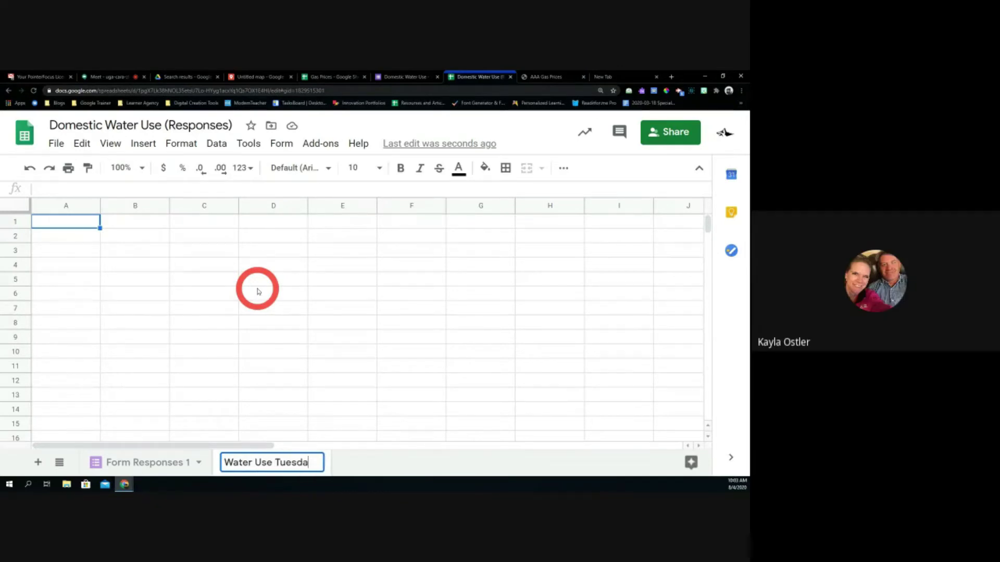
Rename the Form Responses 1 sheet to "Water Use Monday".
click(170, 462)
click(199, 464)
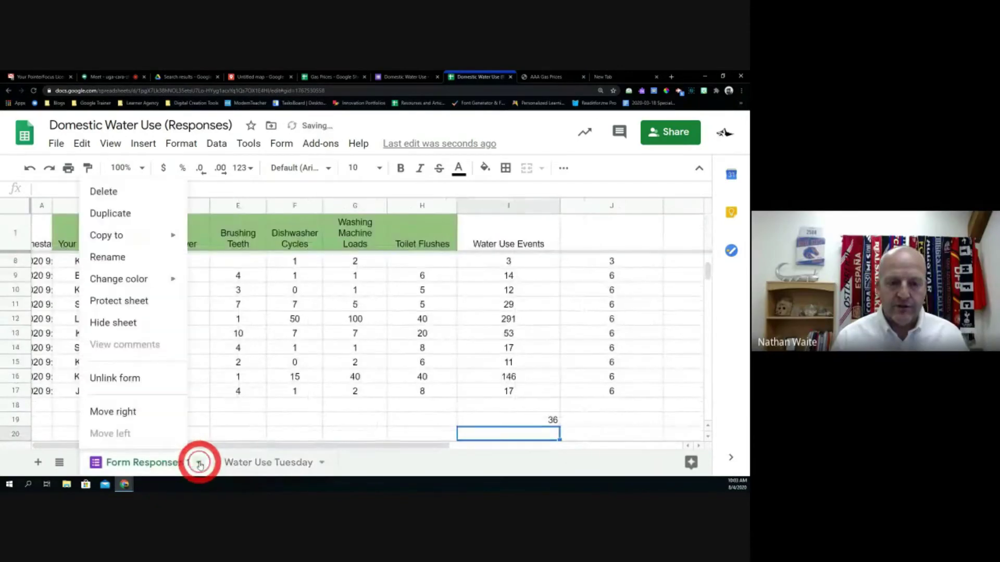
click(142, 258)
text(Wa)
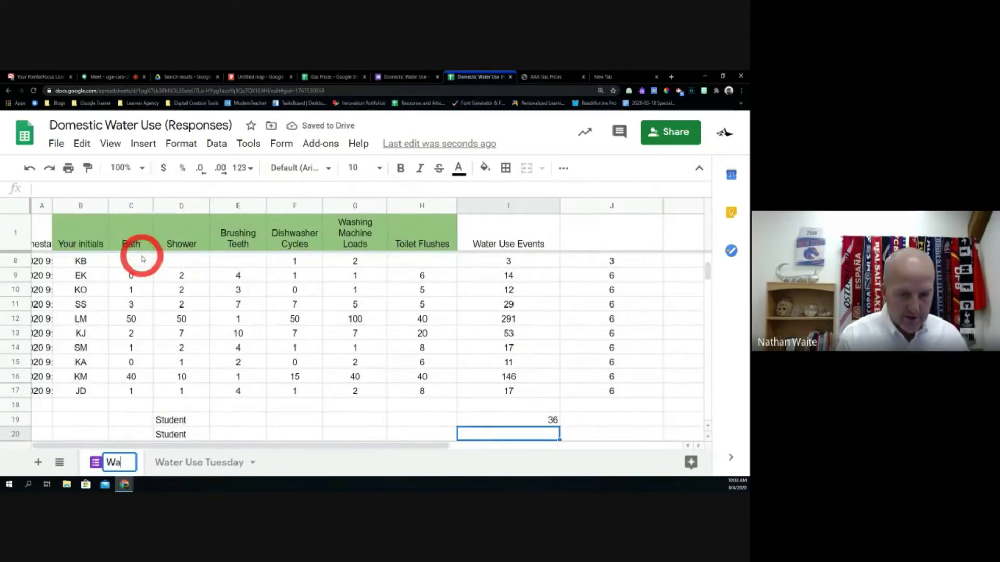
text(ter Use Monday)
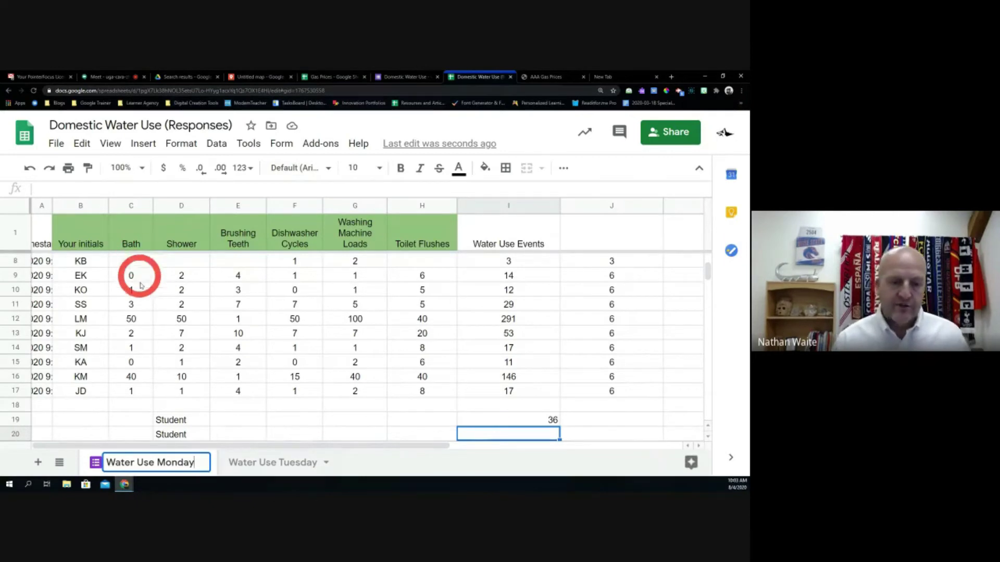
click(367, 469)
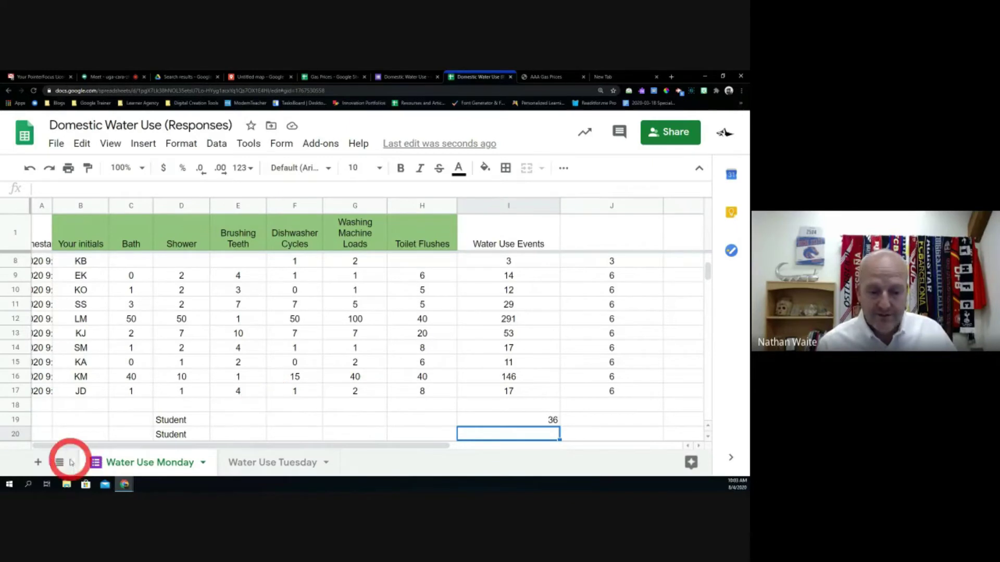
click(323, 464)
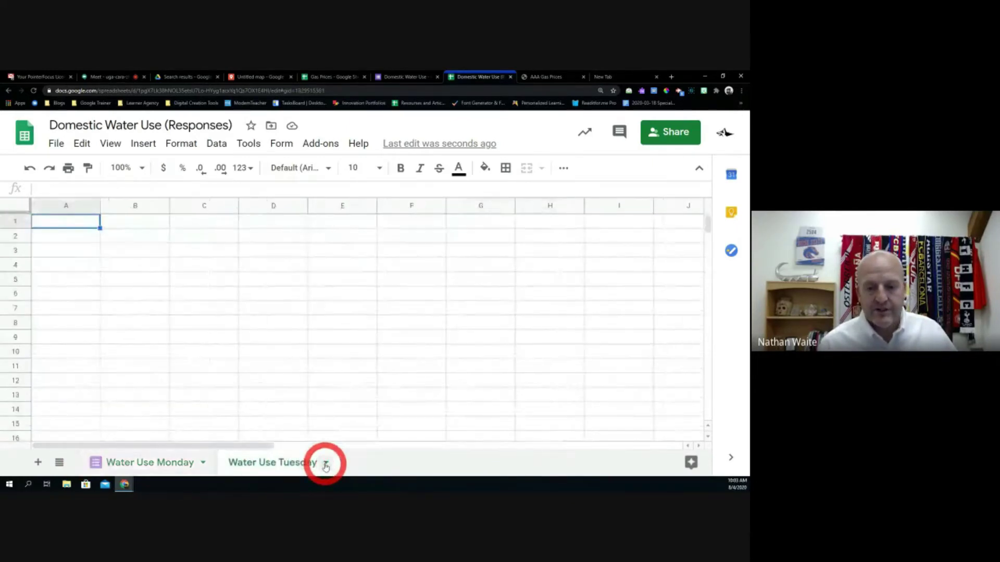
click(326, 463)
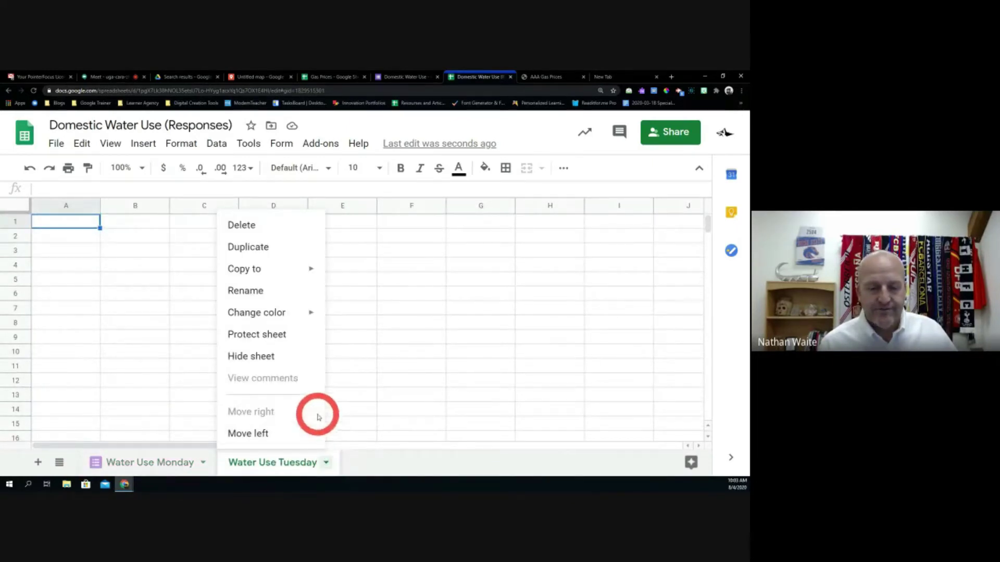
mouse_move(313, 316)
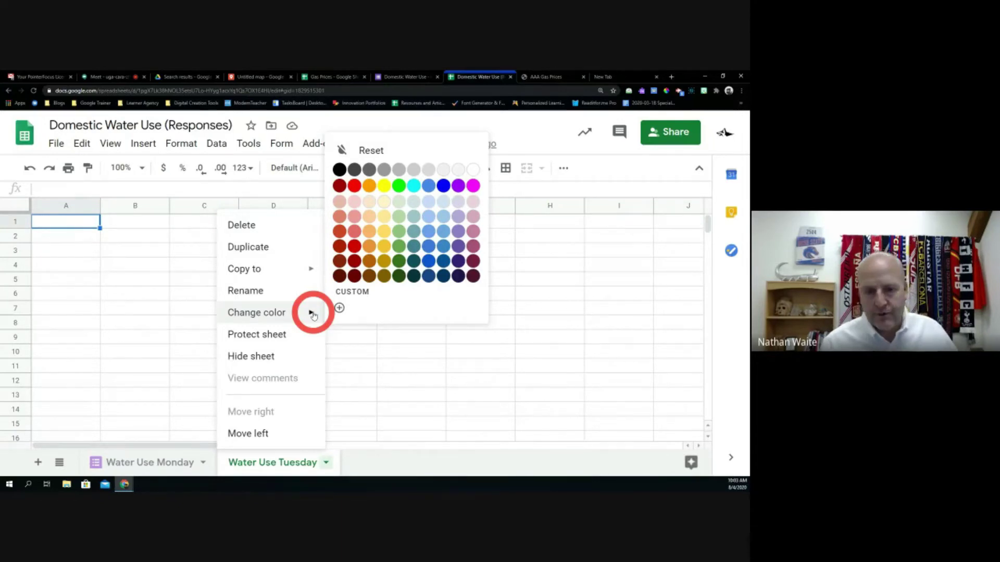
mouse_move(284, 280)
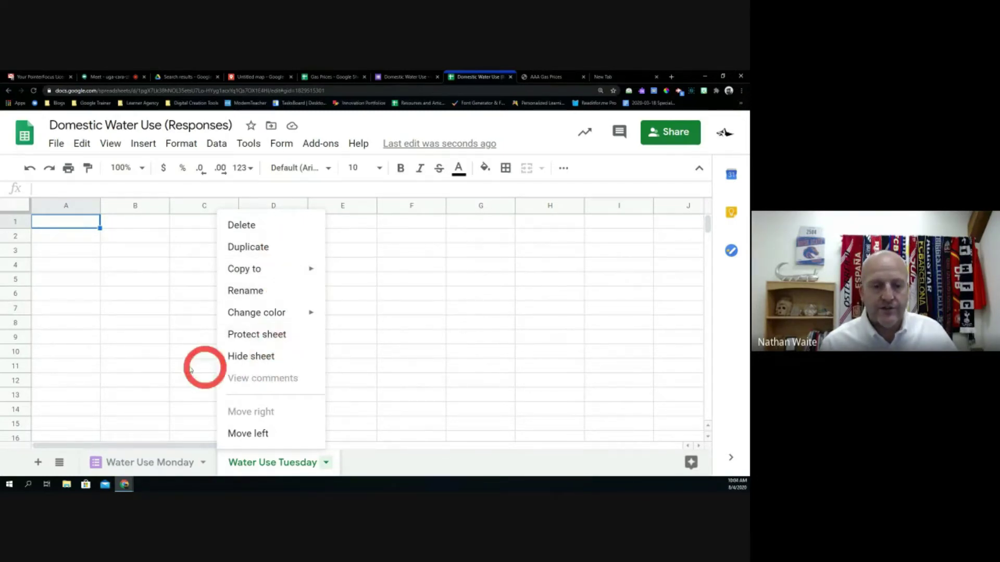
On the Water Use Monday sheet, set the "Your initials" header text to the Paytone One font at size 18.
click(163, 462)
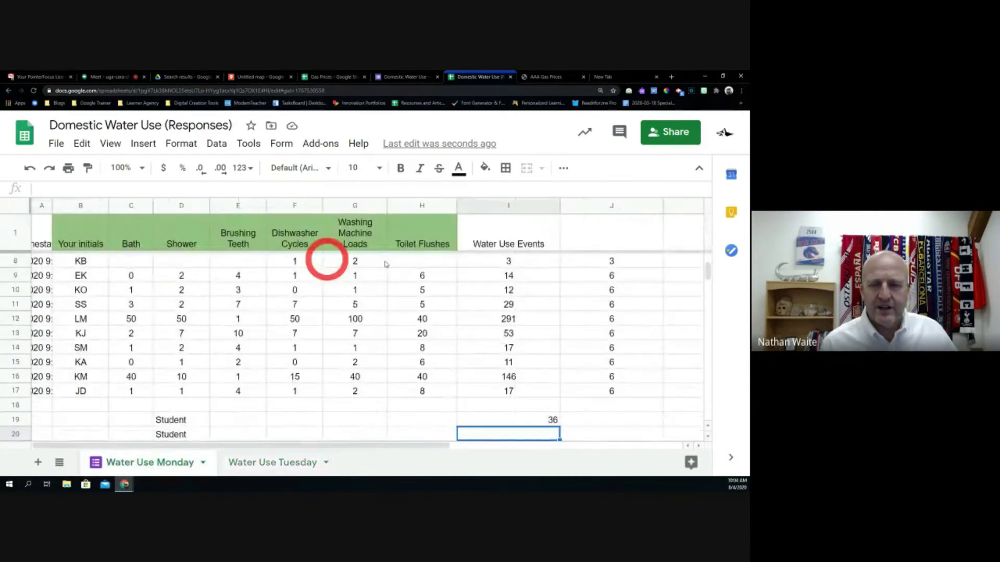
click(84, 235)
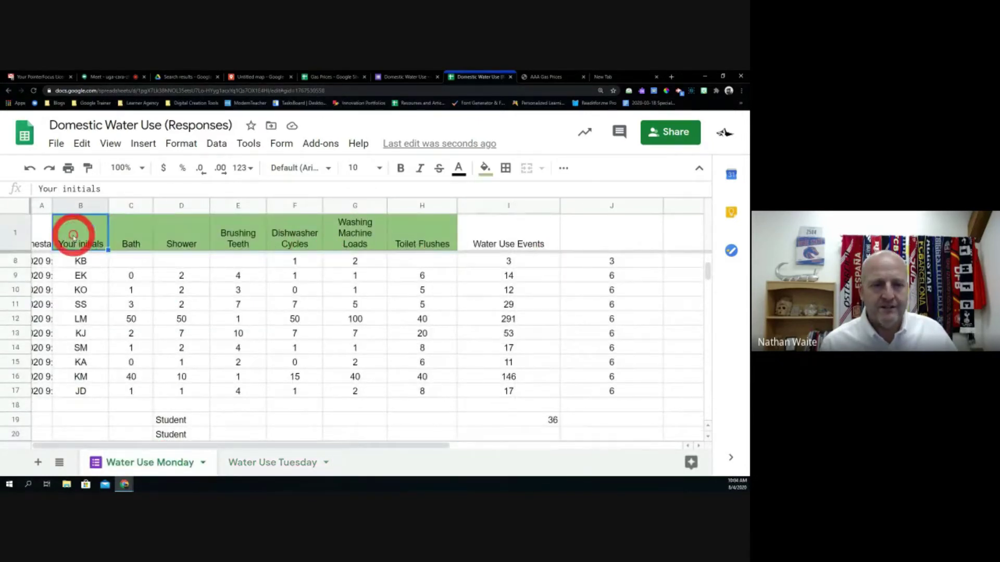
drag(98, 190, 36, 189)
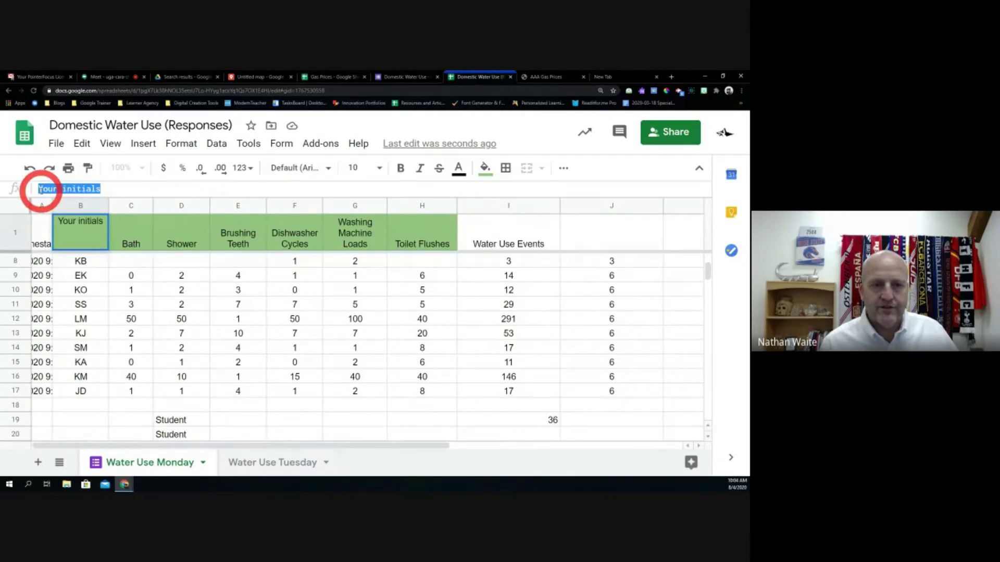
click(328, 171)
click(324, 347)
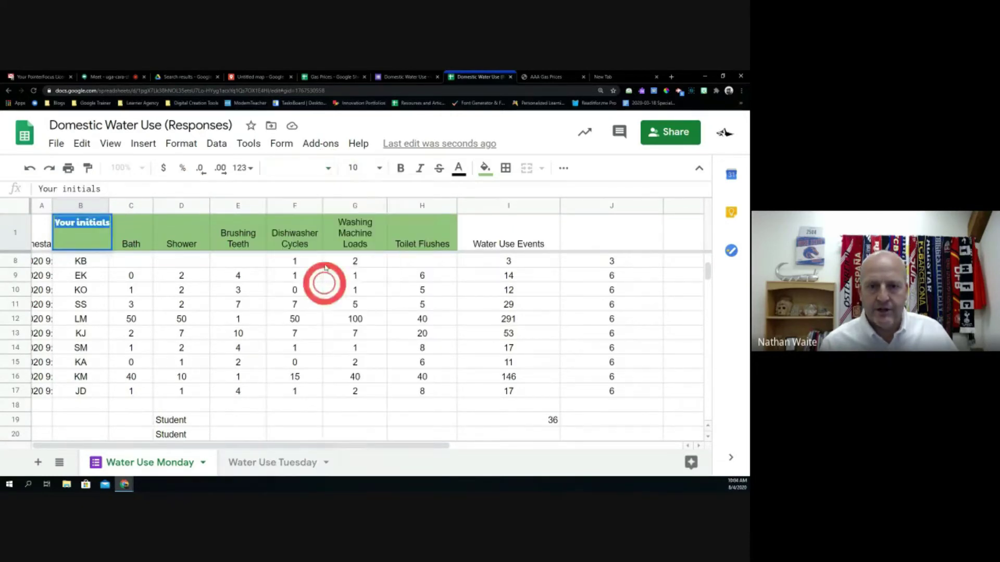
click(385, 172)
click(359, 360)
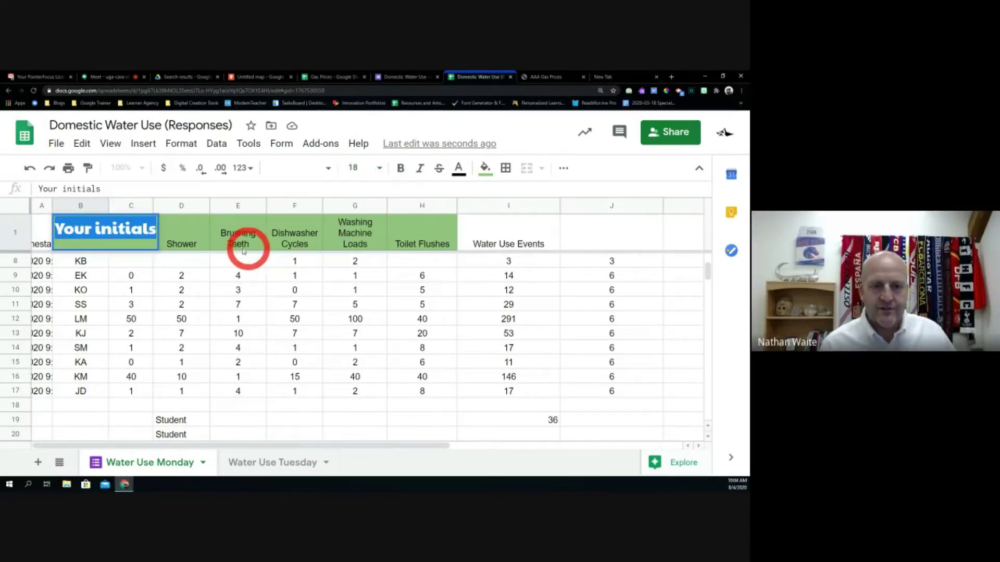
click(201, 241)
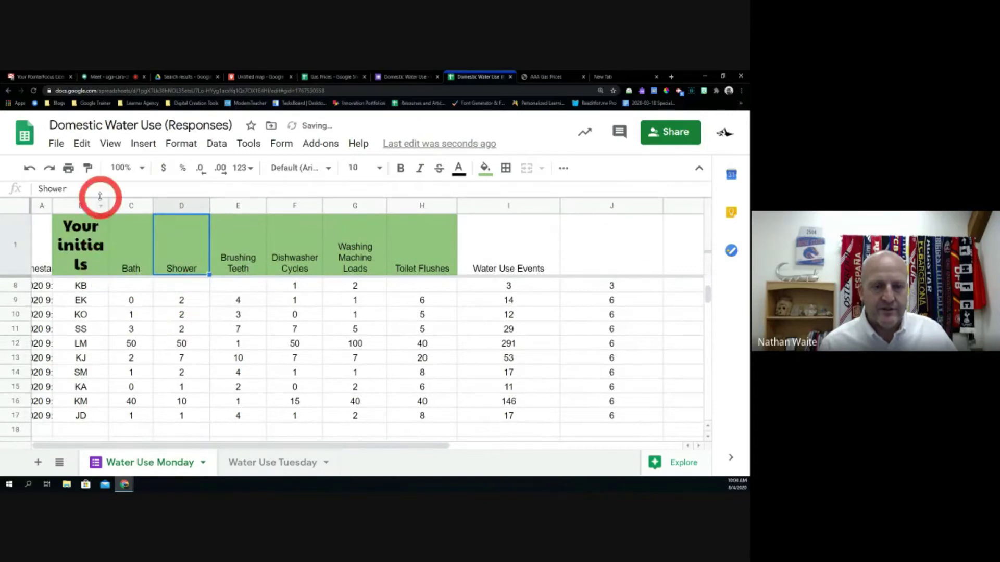
Set the font size of the "Your initials" header to 14.
click(101, 236)
click(380, 168)
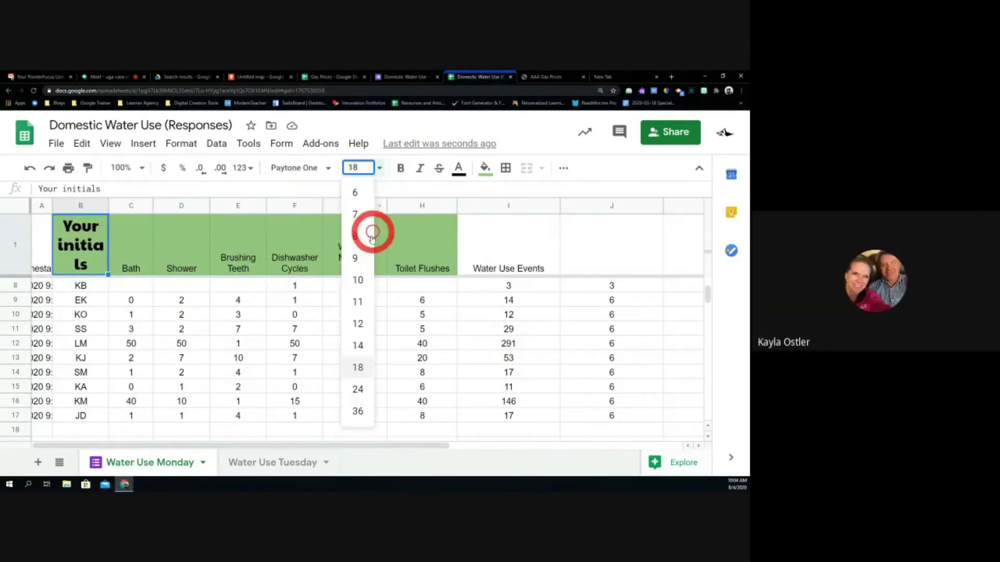
click(359, 345)
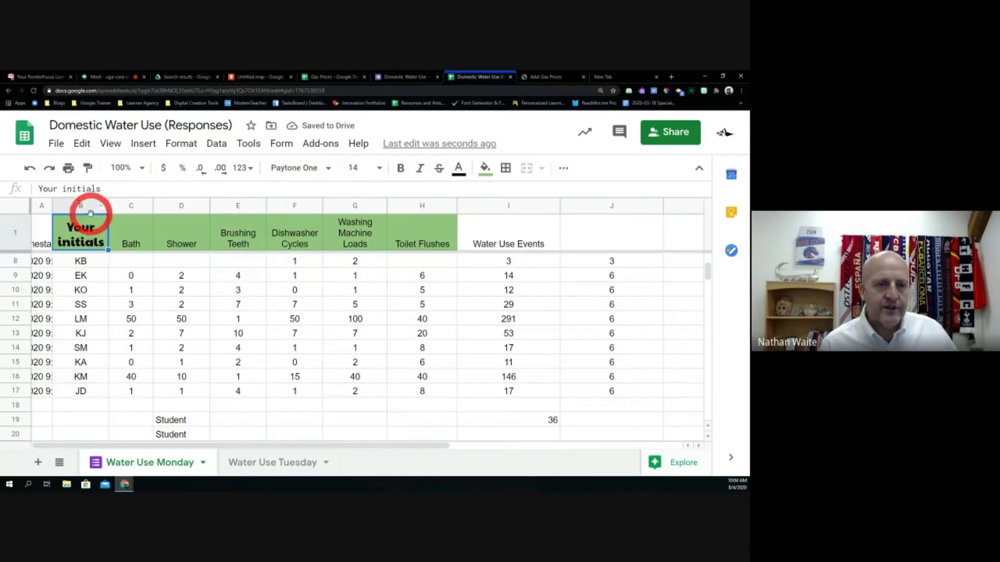
Copy the "Your initials" header's formatting onto the Shower and Bath headers with Paint format.
click(89, 172)
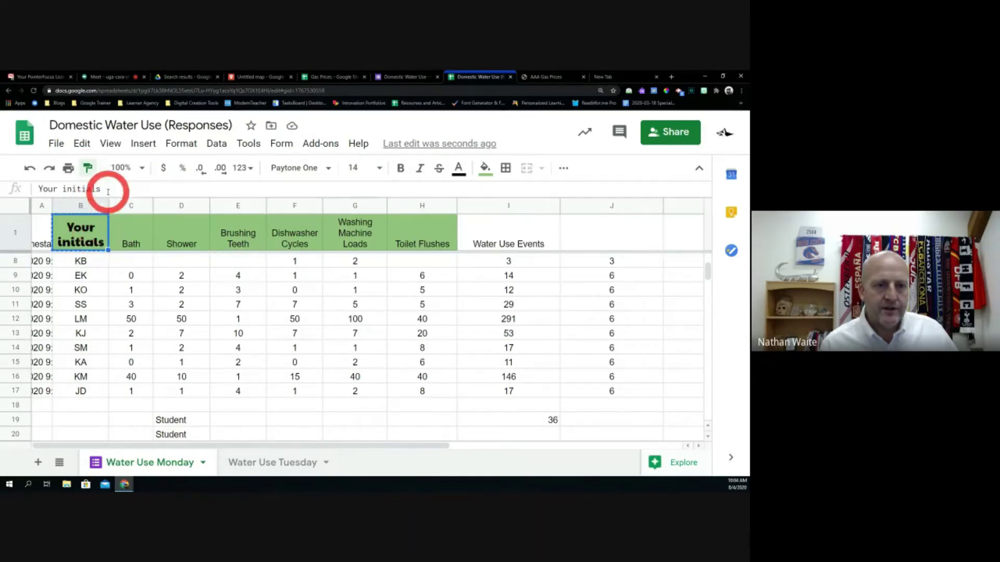
drag(108, 192, 42, 189)
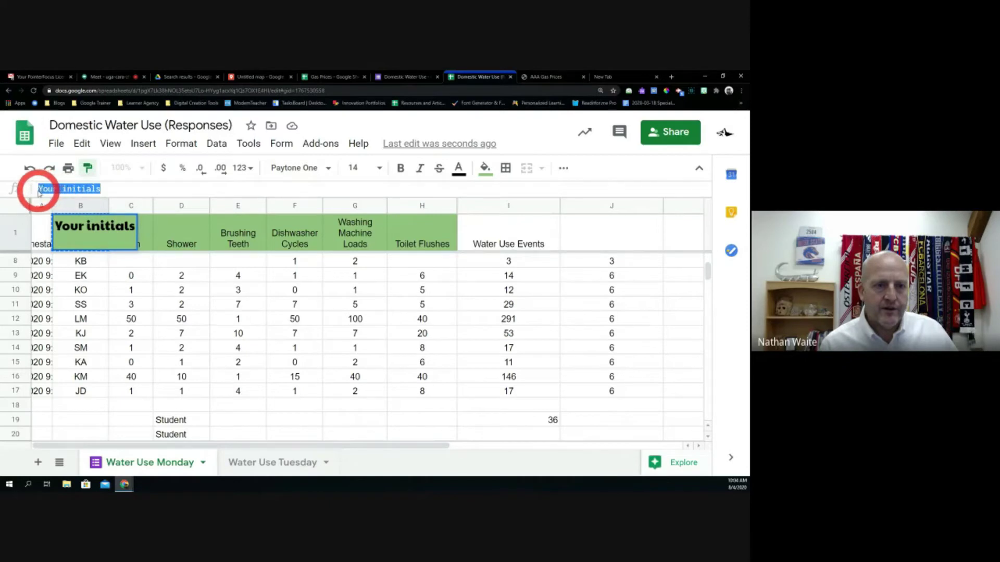
click(169, 245)
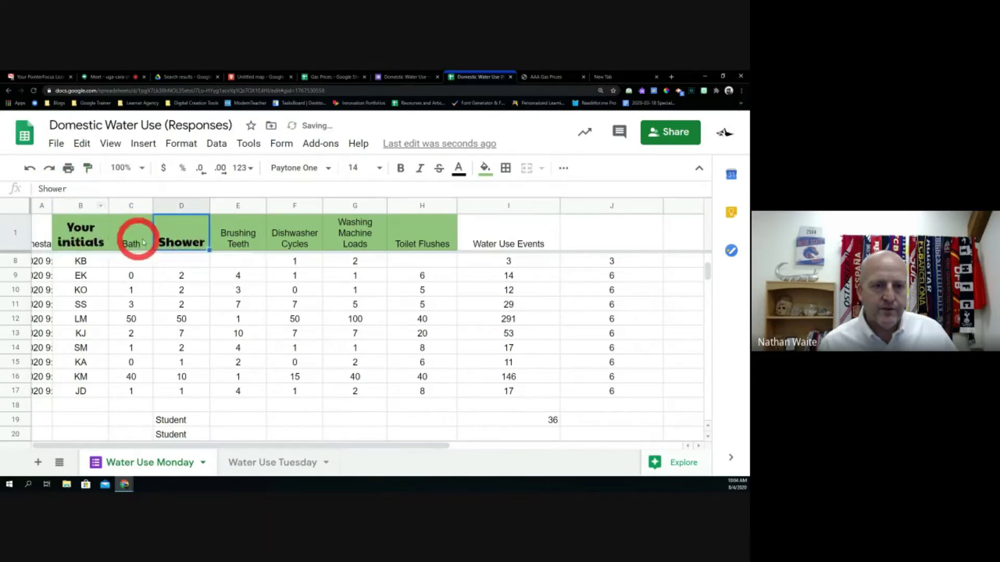
click(87, 168)
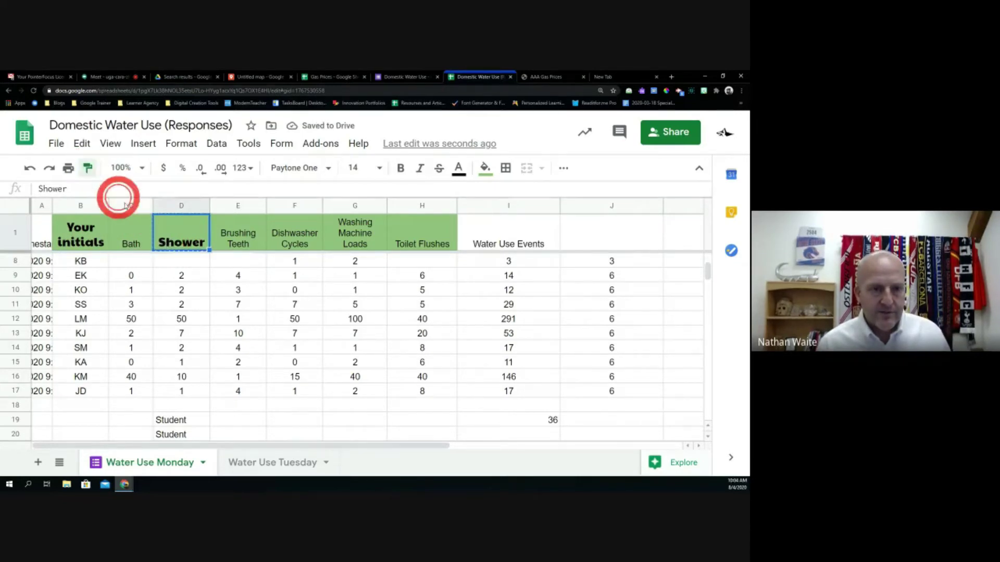
click(143, 243)
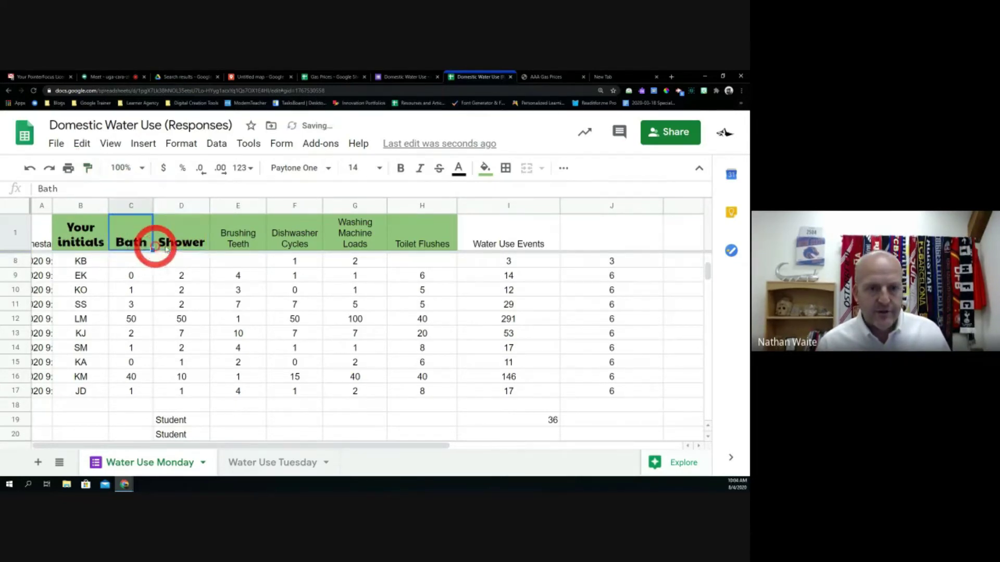
Copy the same header formatting onto Brushing Teeth and Dishwasher Cycles, and slightly widen column E so "Brushing" fits on one line.
click(87, 167)
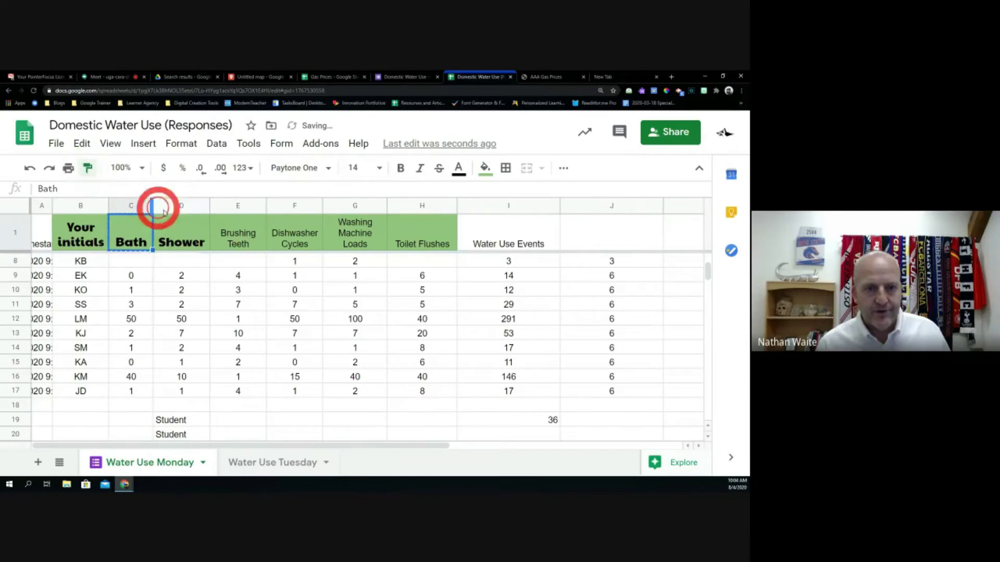
click(233, 243)
click(88, 168)
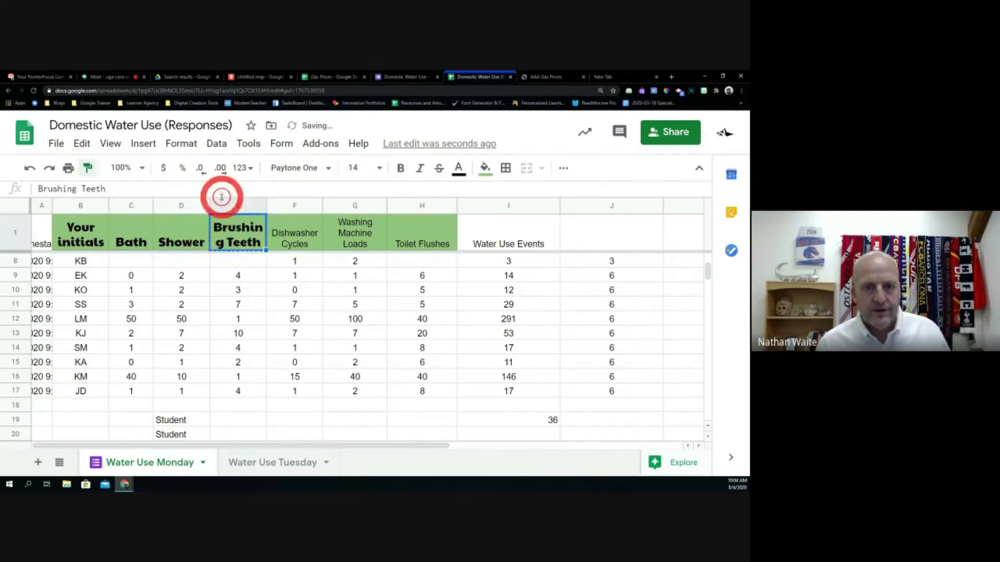
click(295, 235)
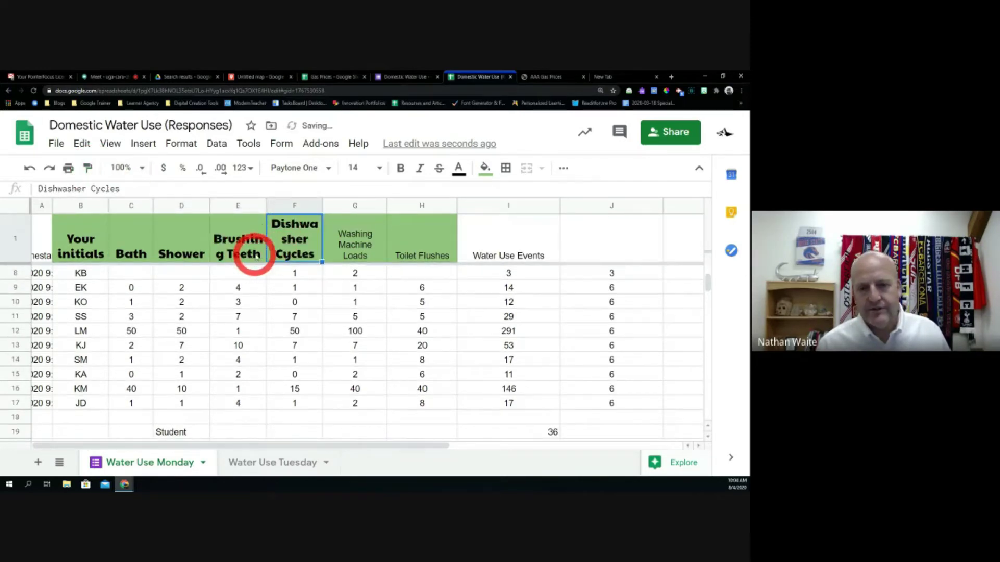
drag(266, 208, 273, 209)
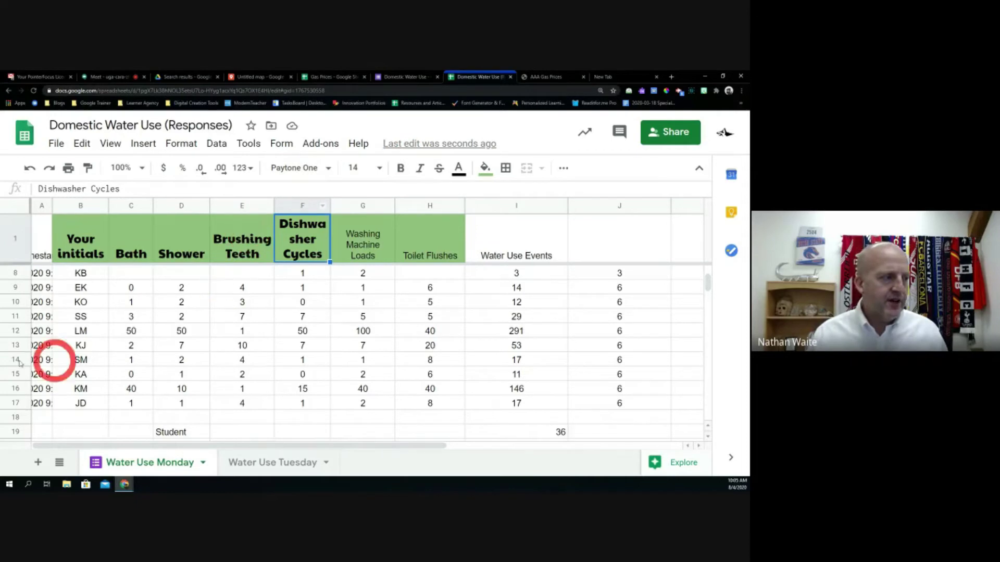
Detach the Meet tab from the browser into a window of its own.
click(510, 292)
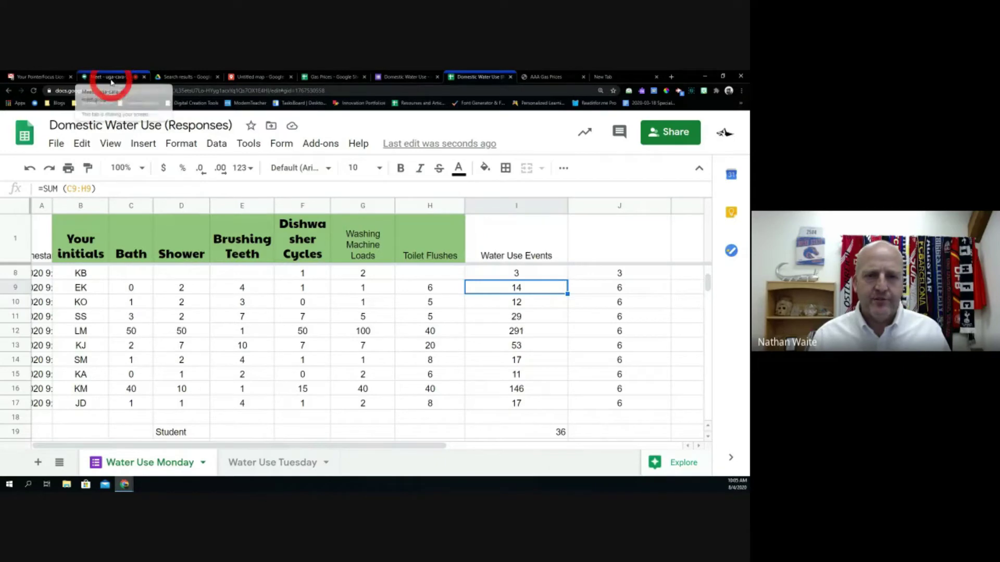
drag(115, 78, 747, 78)
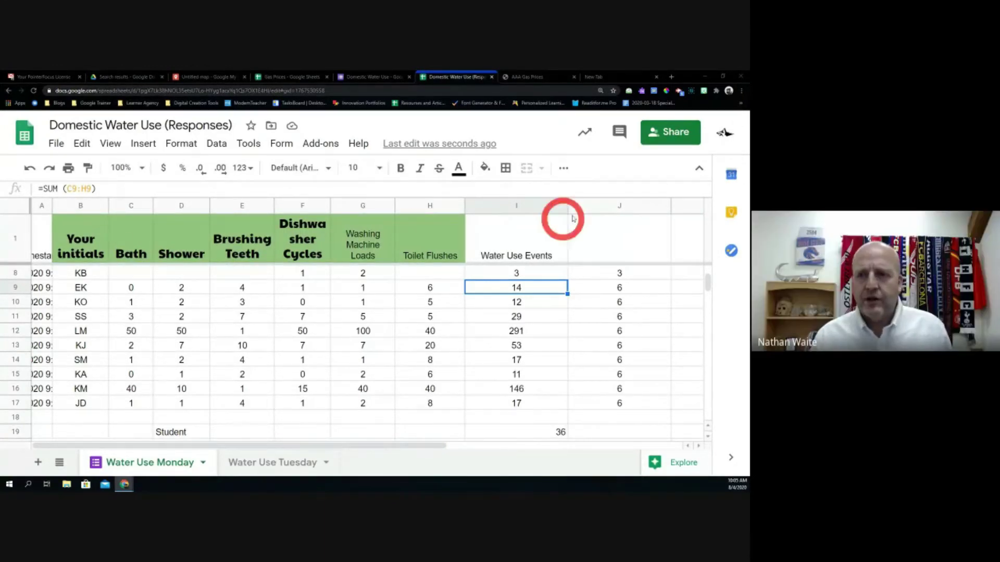
Browse the spreadsheet's available functions, including the Engineering, Google, Date and All categories, and close the list.
click(564, 169)
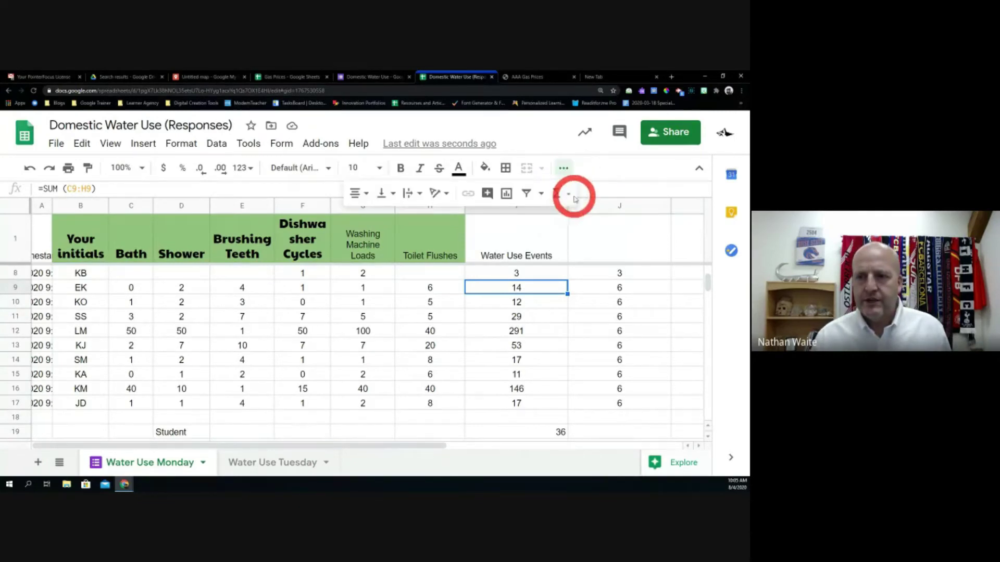
click(570, 196)
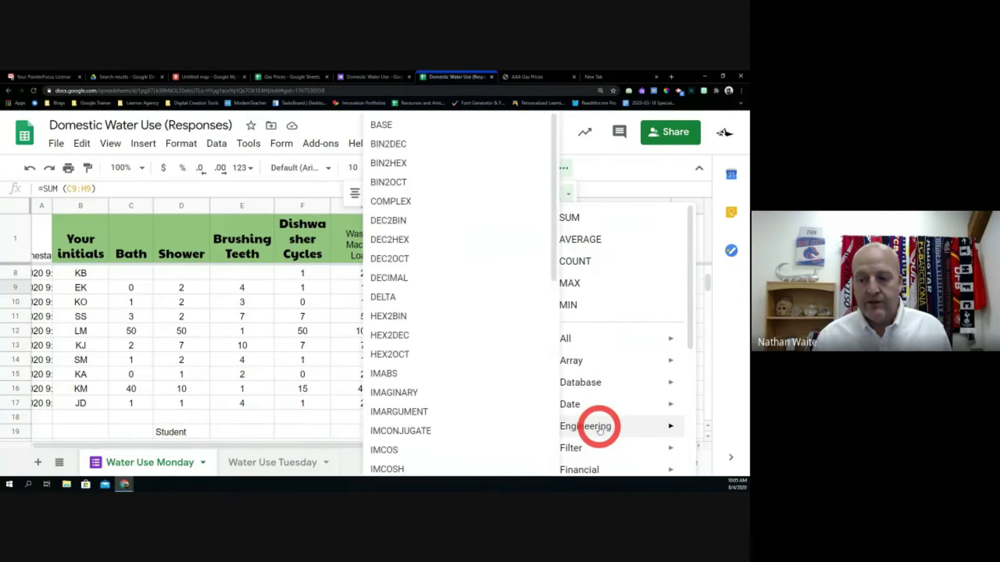
scroll(599, 428, down, 2)
mouse_move(589, 383)
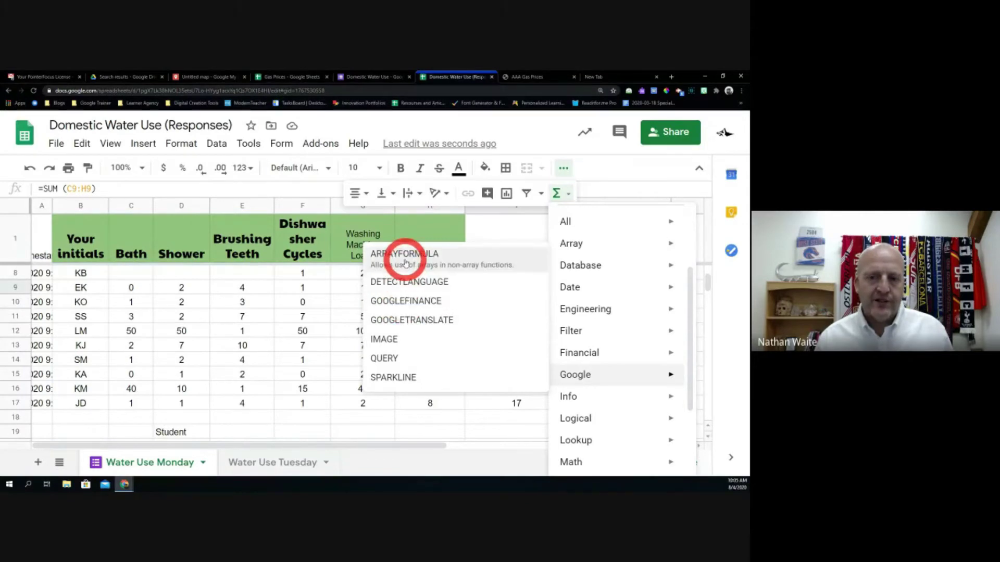
mouse_move(597, 289)
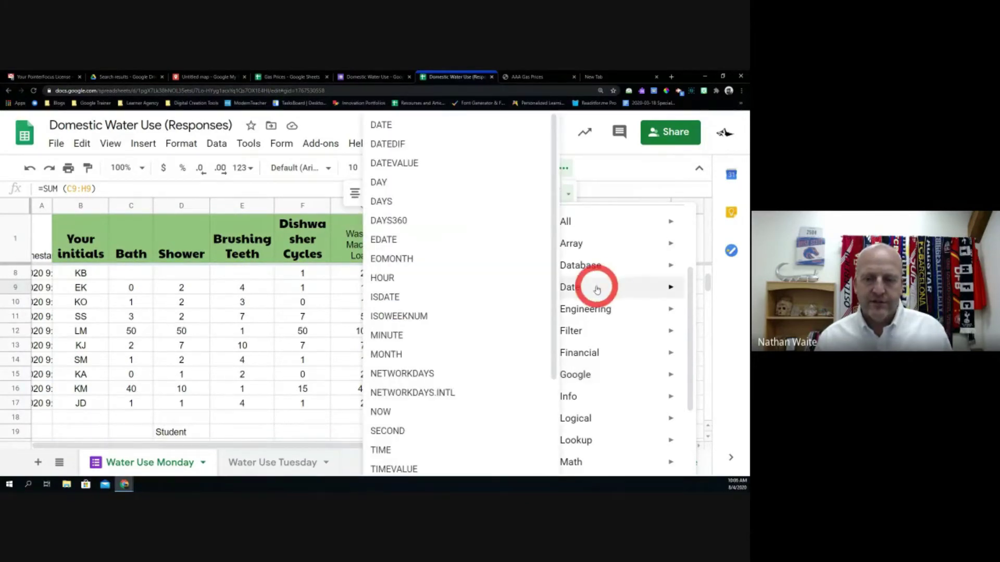
mouse_move(603, 310)
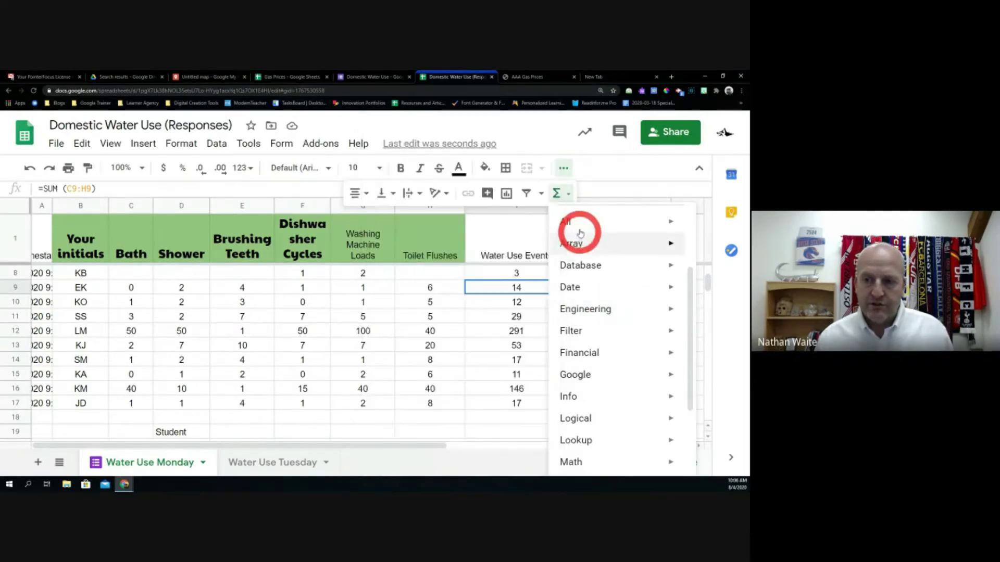
mouse_move(581, 225)
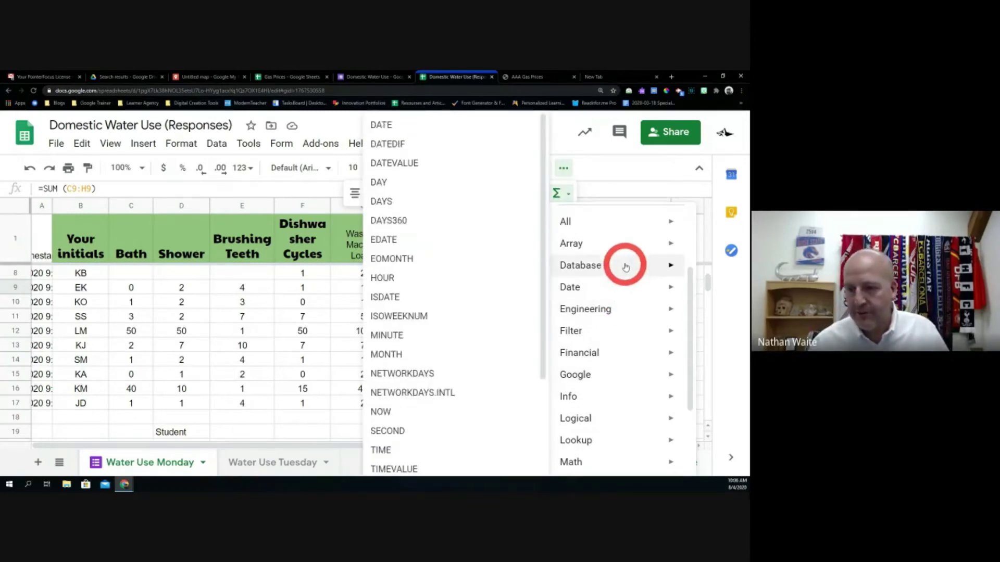
mouse_move(625, 229)
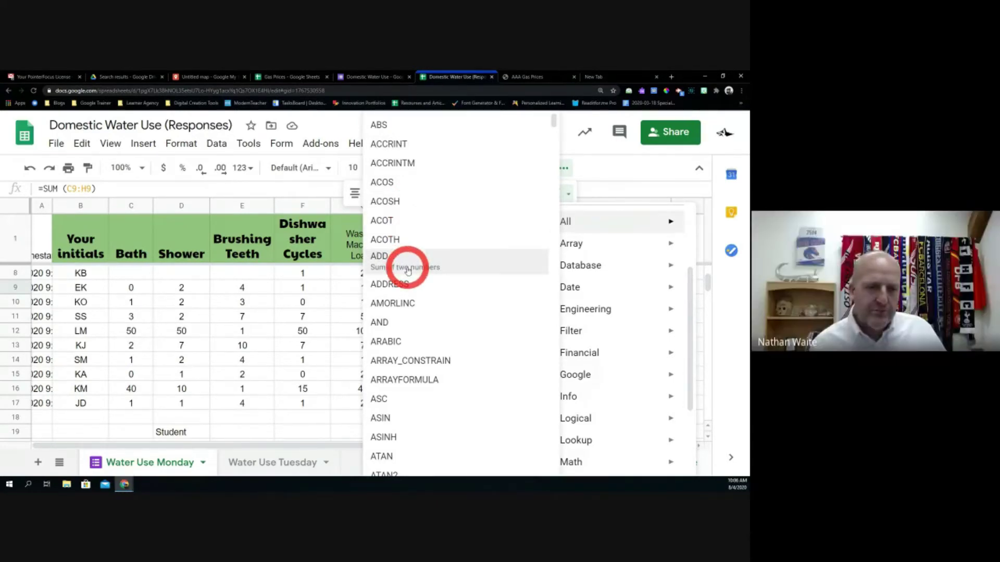
click(262, 417)
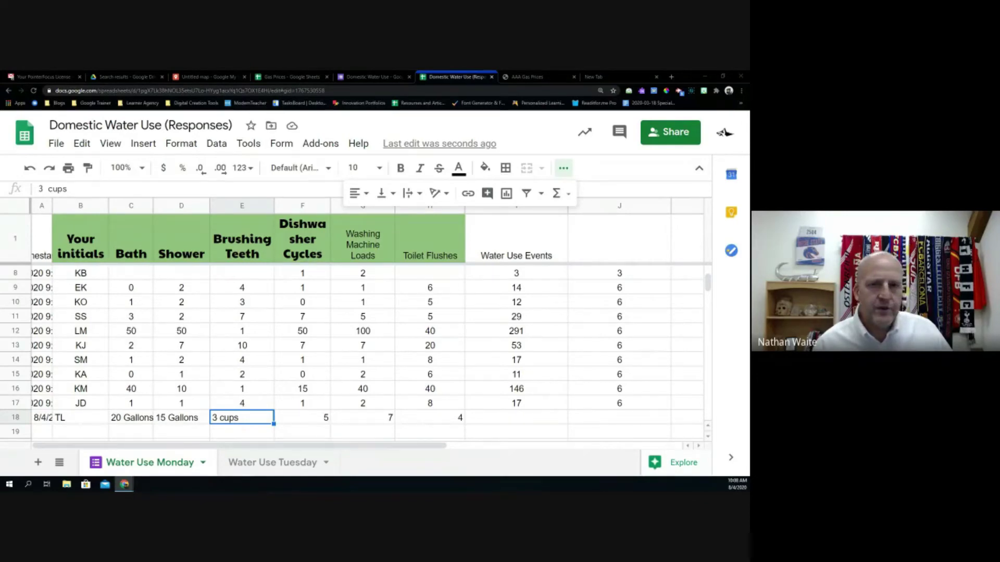
Bring the Student Behavior Log form into this browser window and review its questions from Last Name to Action Taken.
drag(208, 111, 473, 78)
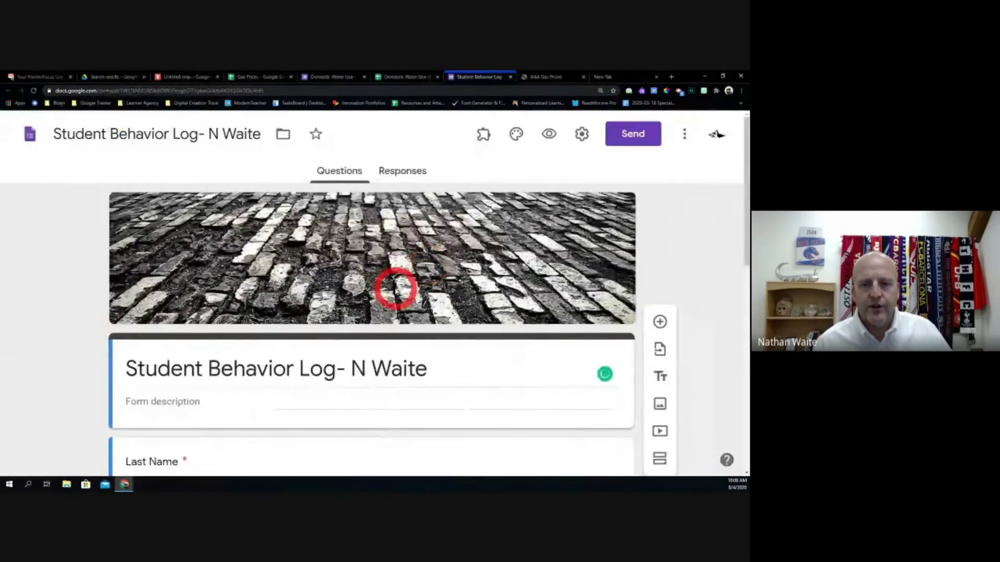
scroll(397, 290, down, 6)
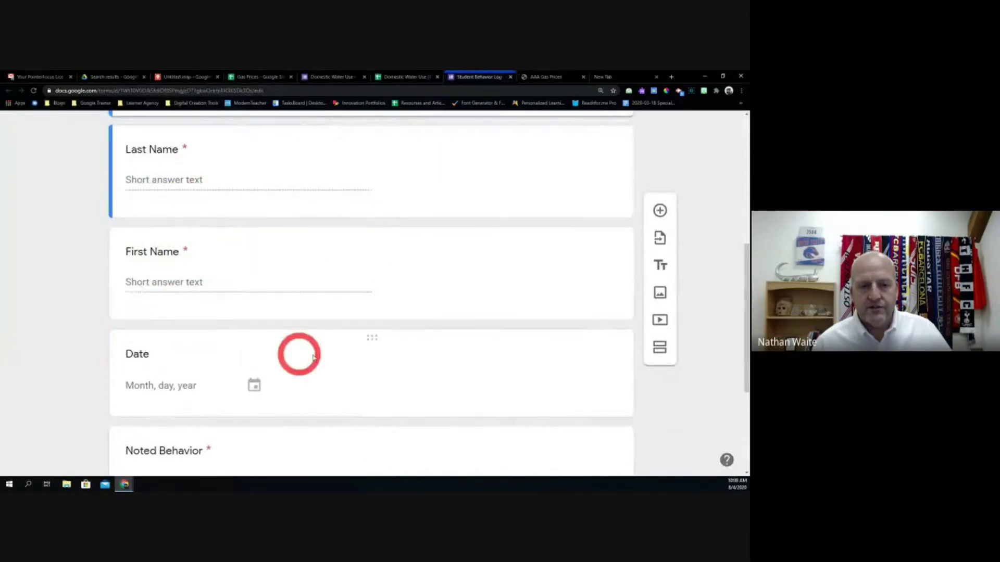
scroll(313, 357, down, 4)
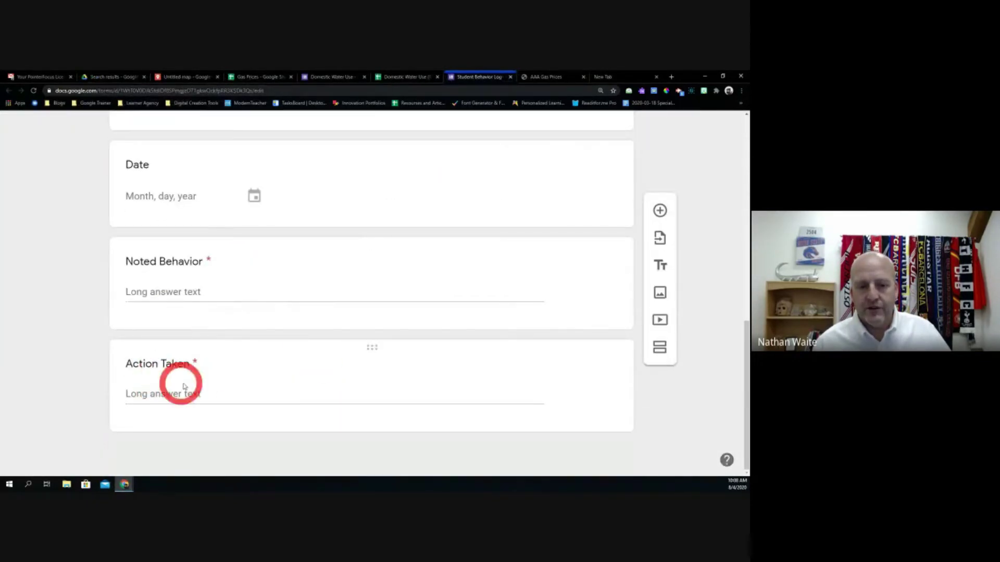
scroll(313, 334, up, 1)
scroll(313, 333, up, 7)
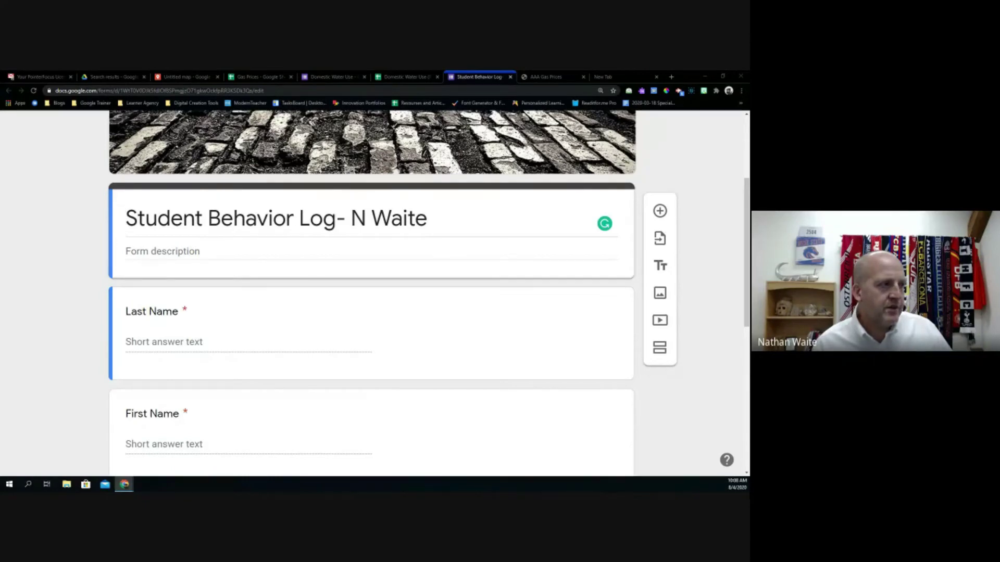
Bring the CCMS Hall Pass form into this browser window and review its question about the purpose of leaving class.
click(181, 85)
drag(330, 81, 330, 82)
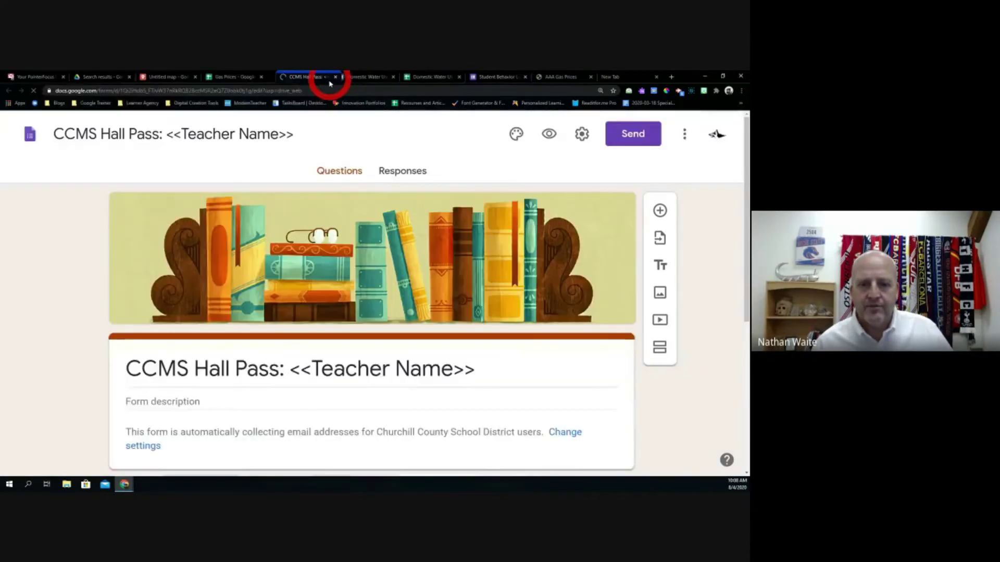
scroll(333, 391, down, 5)
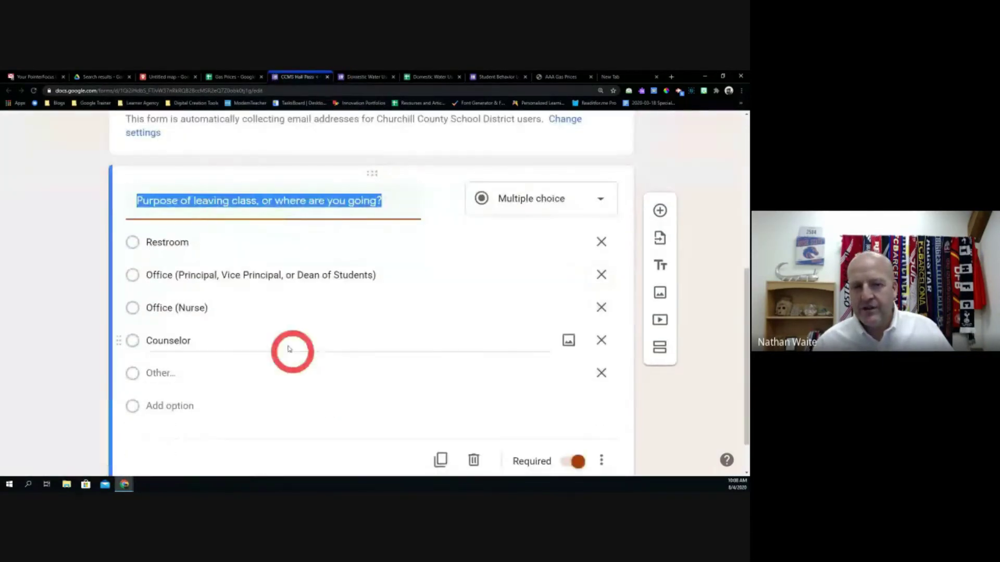
scroll(405, 406, down, 1)
scroll(406, 407, up, 6)
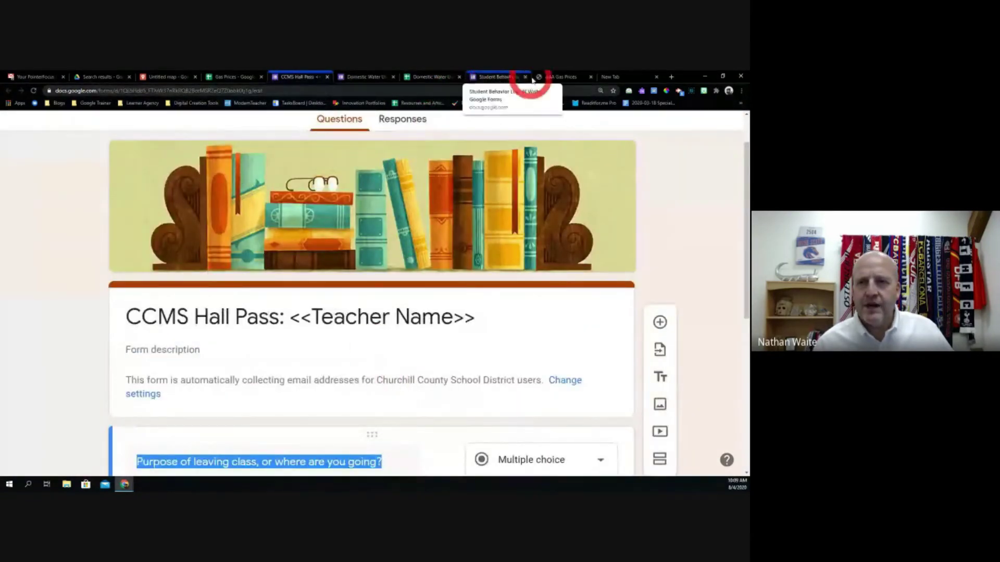
Close the Student Behavior Log, Domestic Water Use and CCMS Hall Pass forms.
click(519, 79)
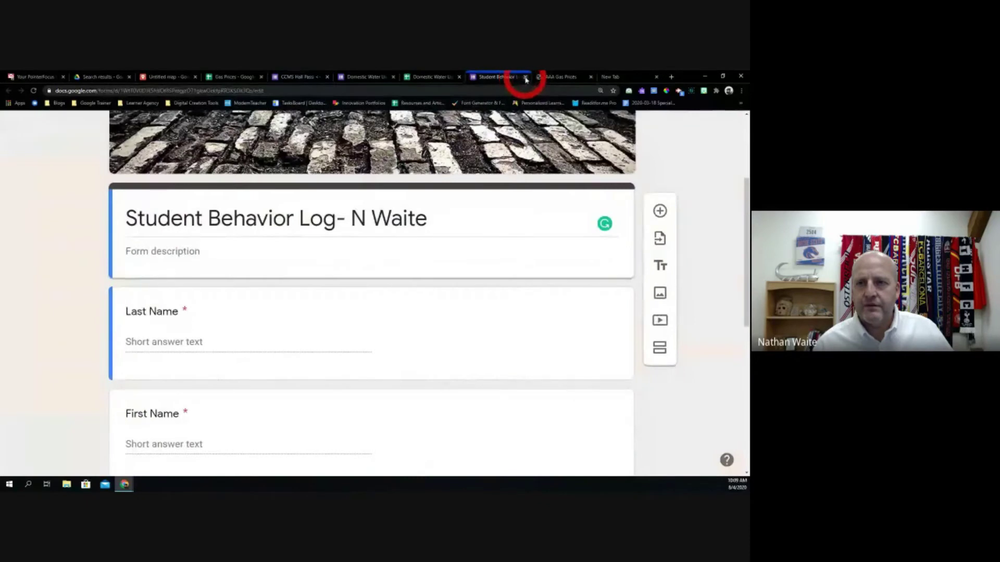
click(525, 77)
click(394, 77)
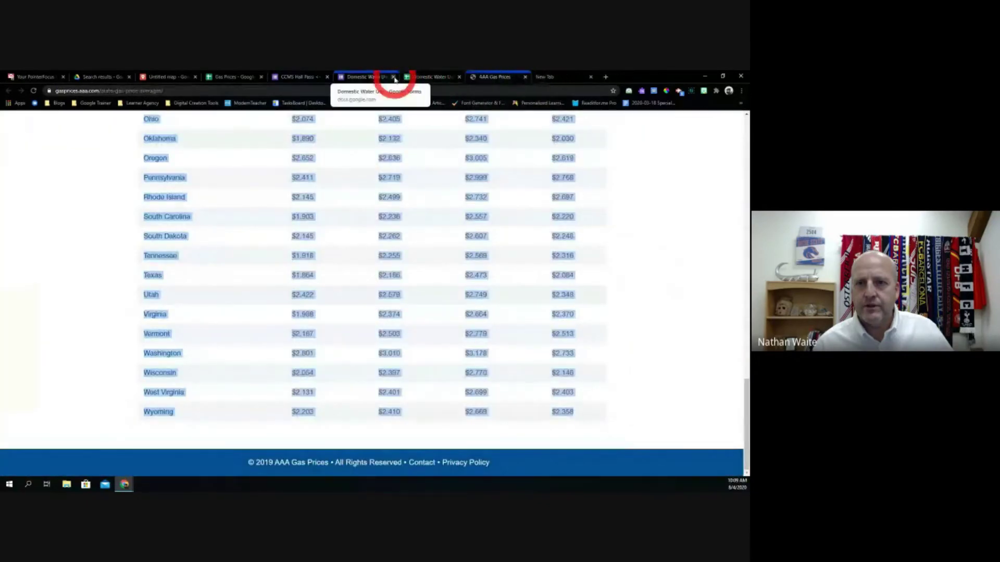
click(327, 77)
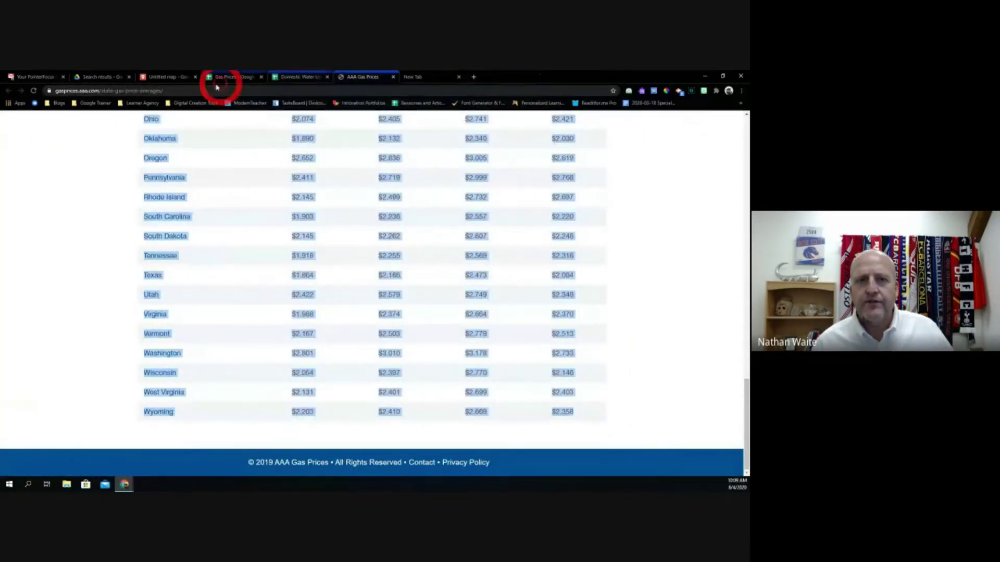
Switch to Google Drive and create a new blank Google Form in My Drive.
click(91, 78)
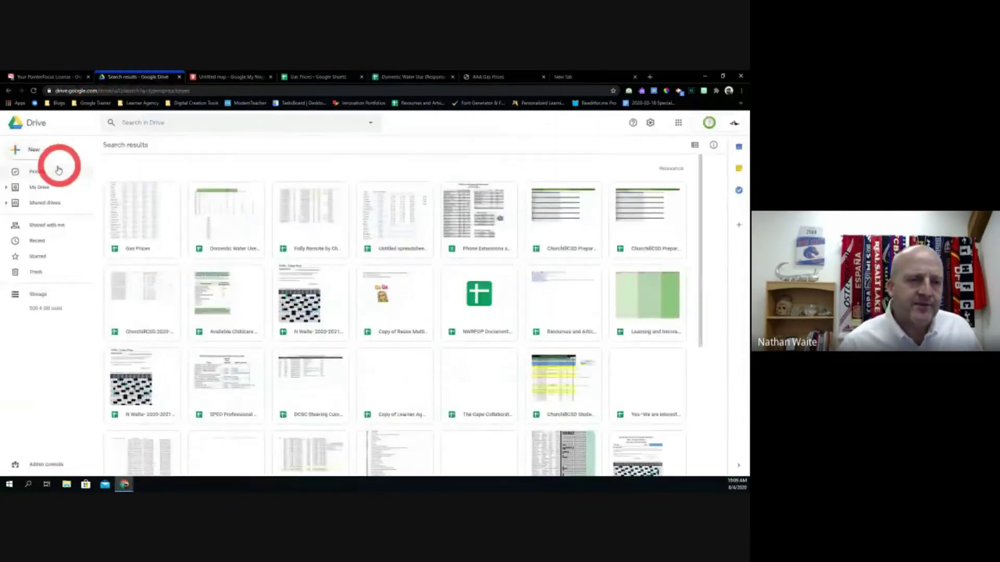
click(37, 188)
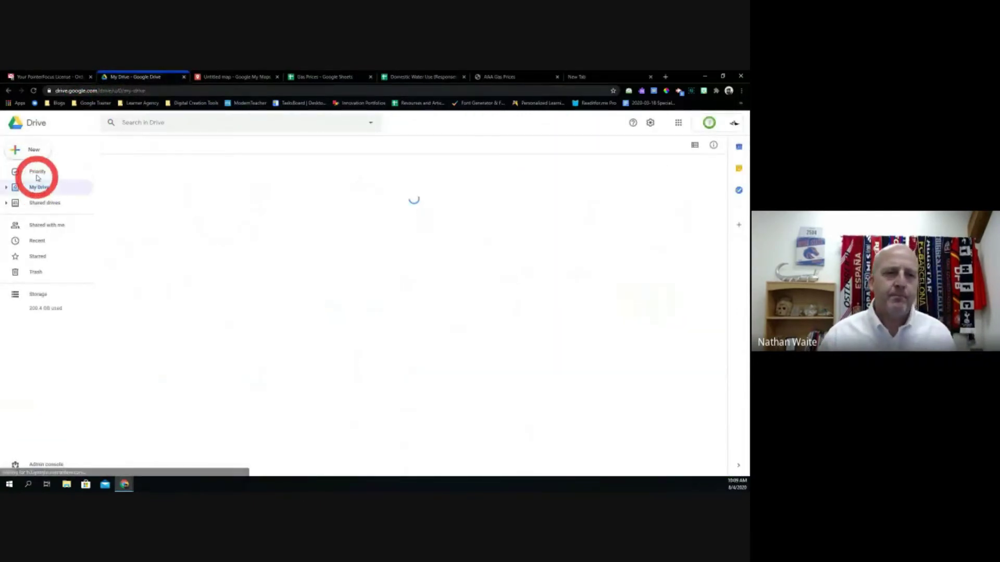
click(31, 149)
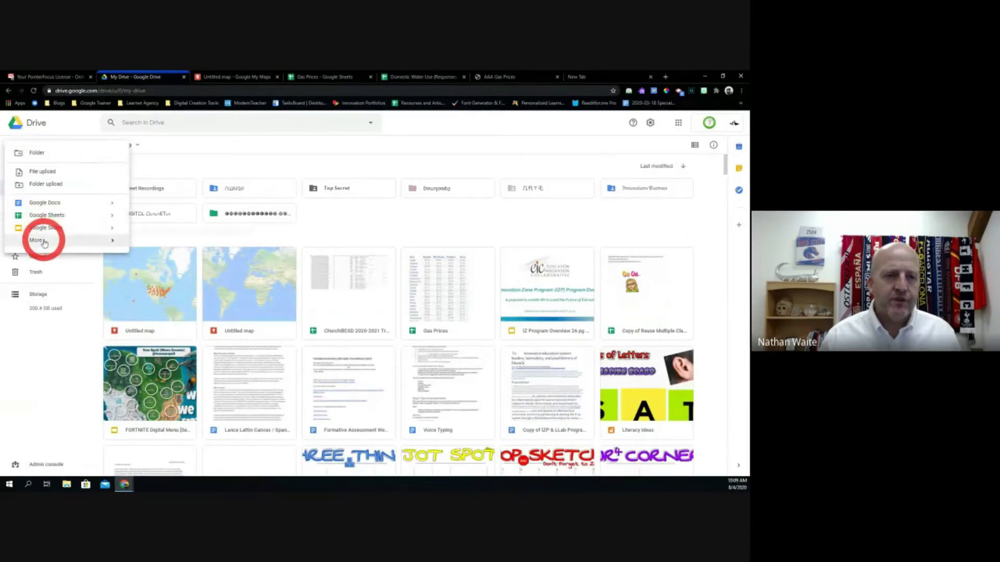
click(44, 242)
click(179, 248)
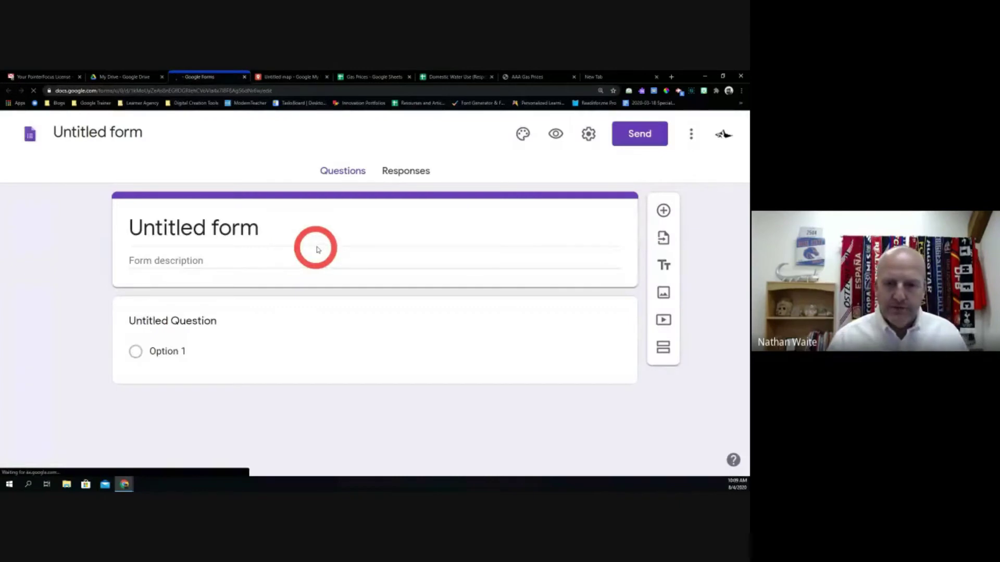
Title the form "My Reading Level Report" and replace its first question with the suggested email collection setting.
click(253, 231)
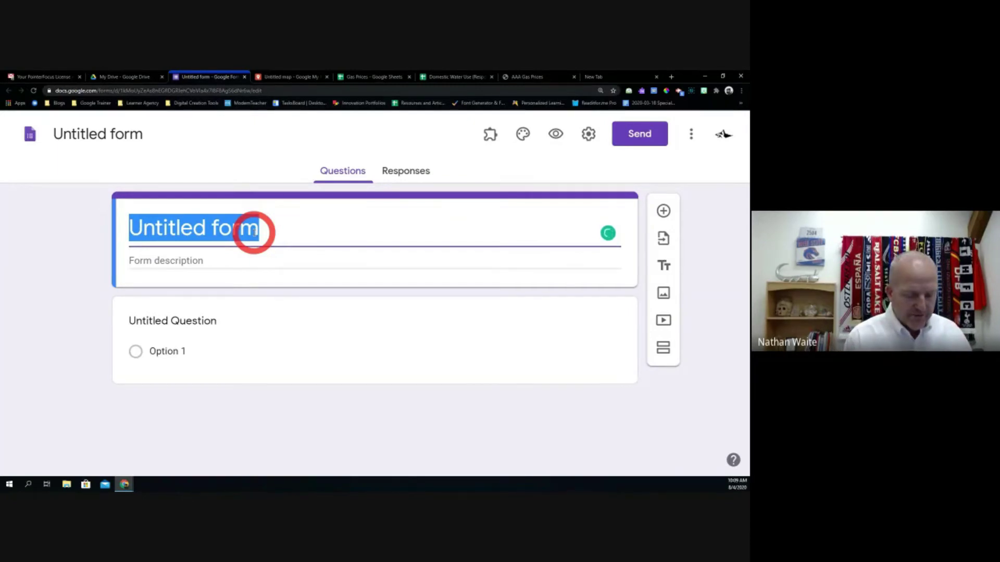
text(My Reading Level Report)
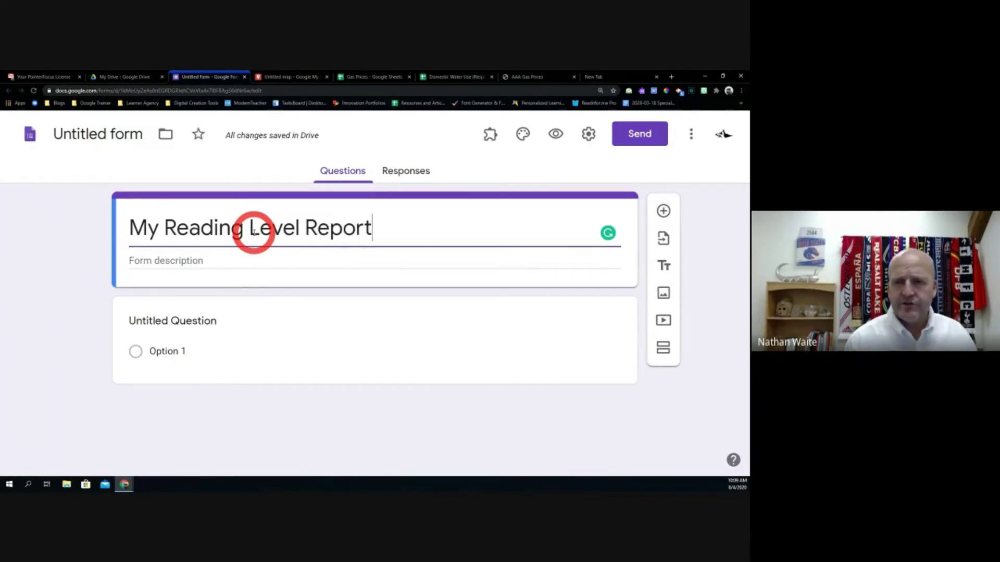
click(193, 319)
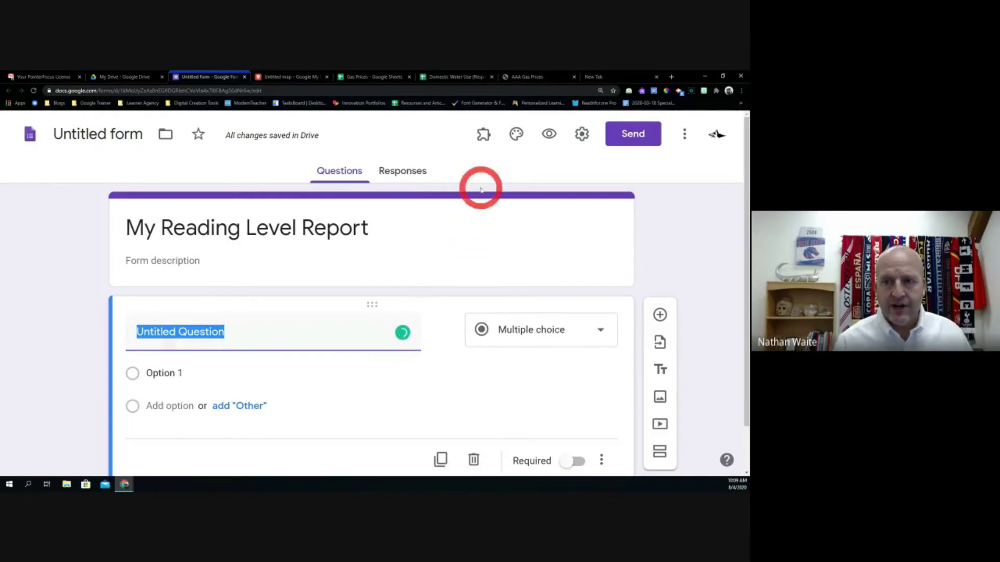
text(email)
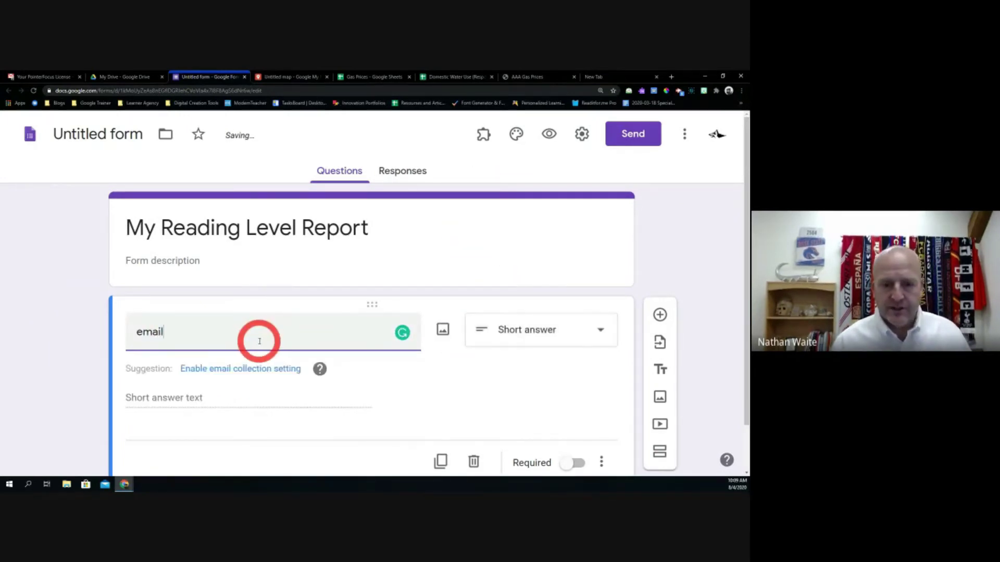
click(259, 371)
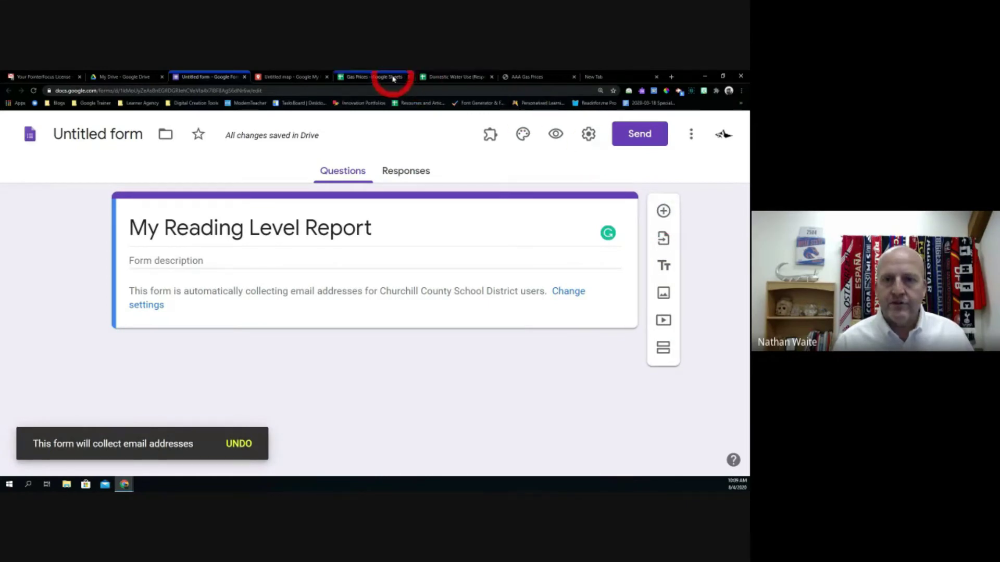
click(444, 78)
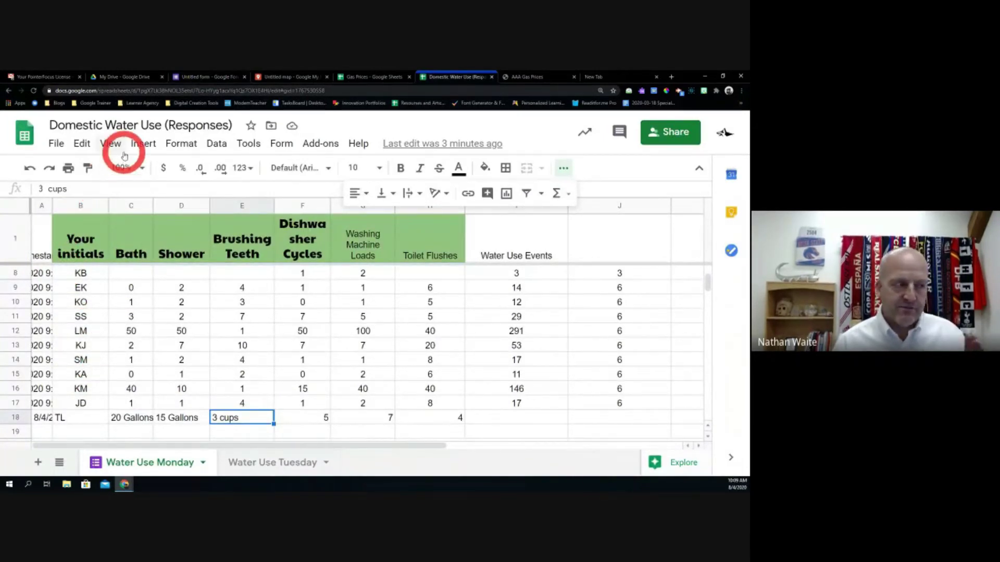
click(359, 77)
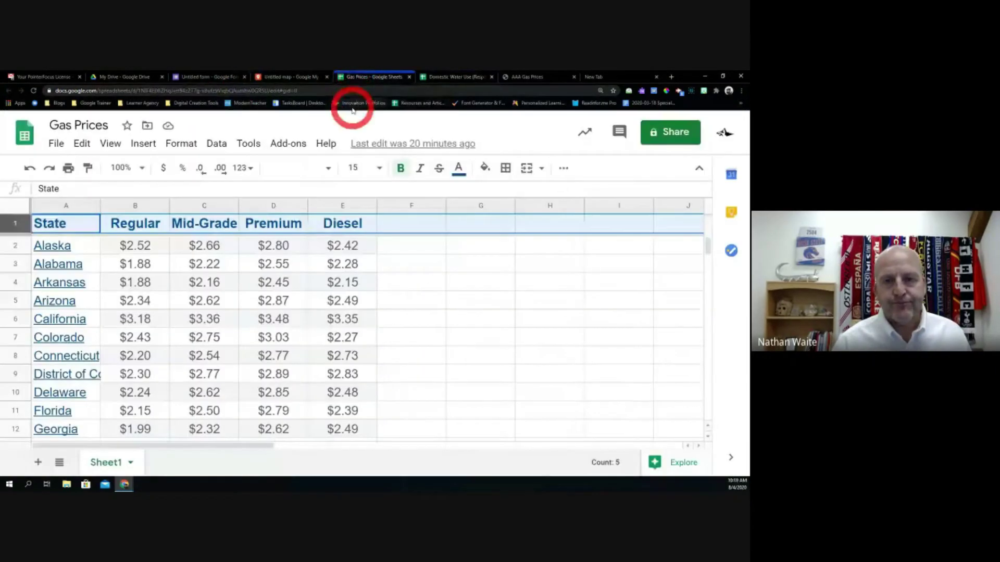
click(213, 79)
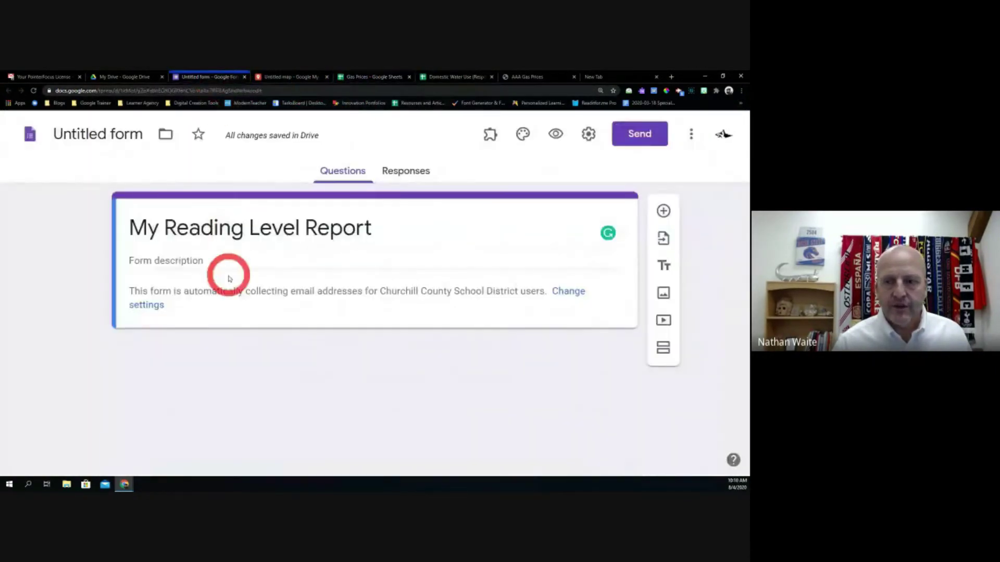
Add a required "Date" question of the Date type and a required short-answer question titled "My Reading Level Today".
click(662, 213)
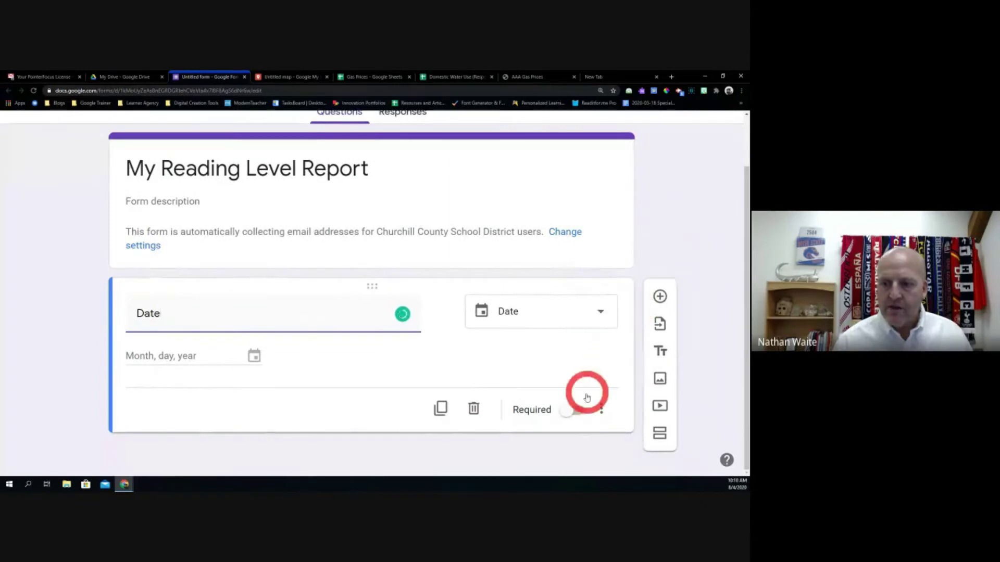
click(575, 410)
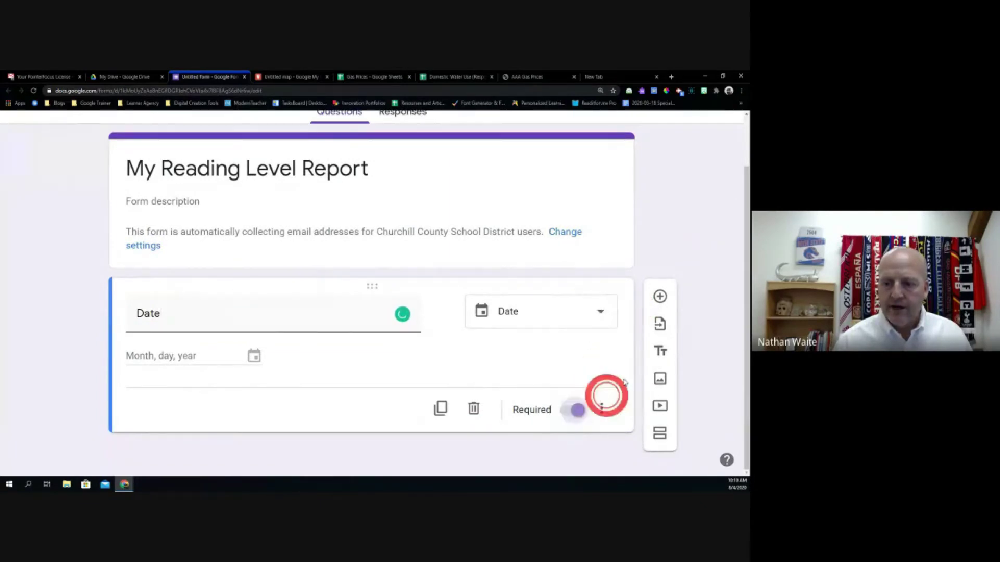
click(659, 296)
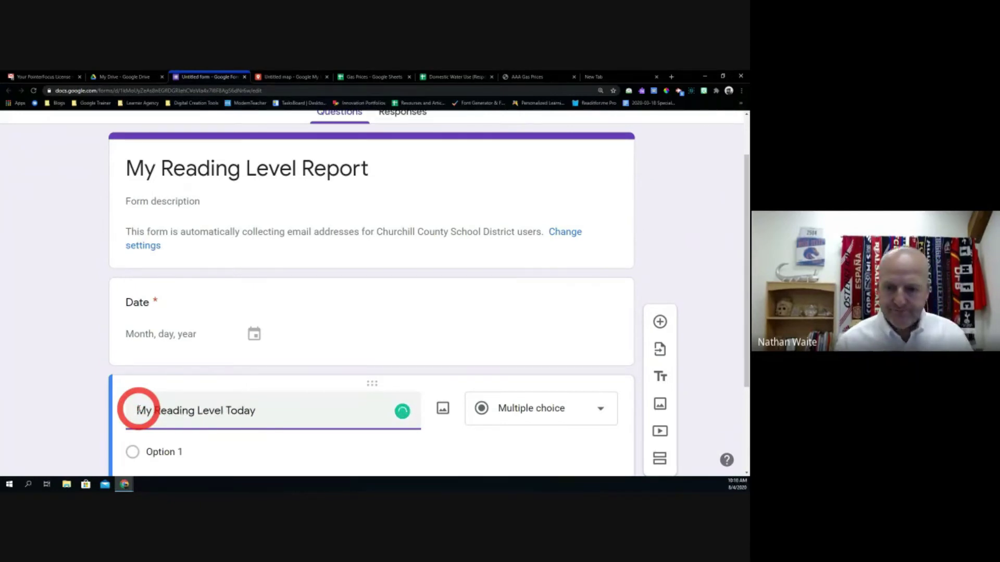
scroll(282, 416, down, 2)
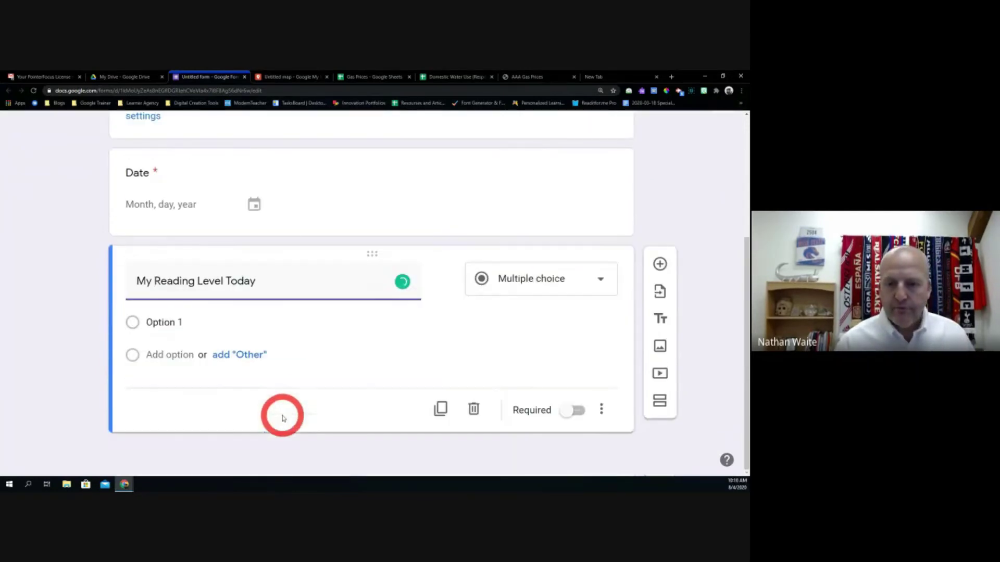
click(542, 281)
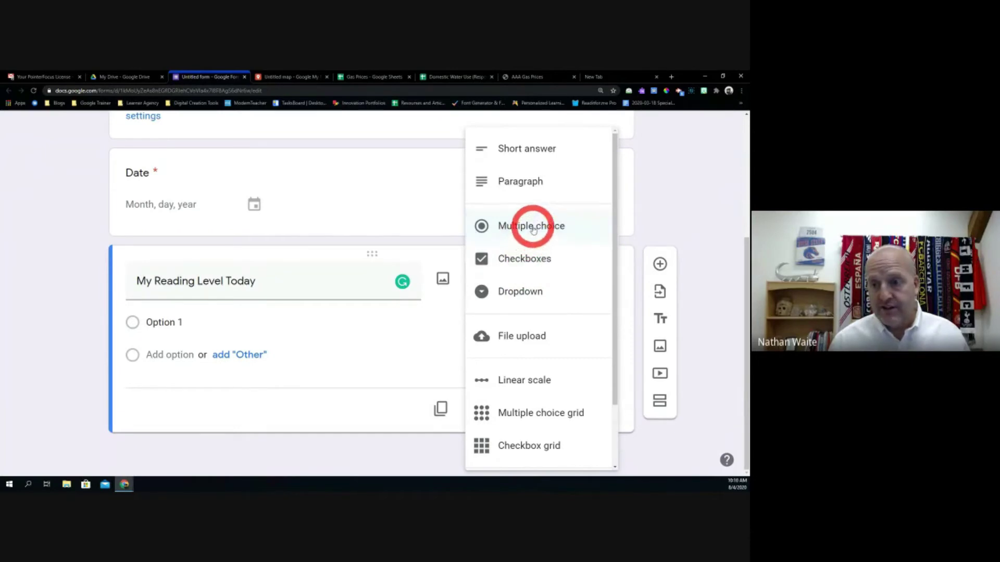
click(528, 150)
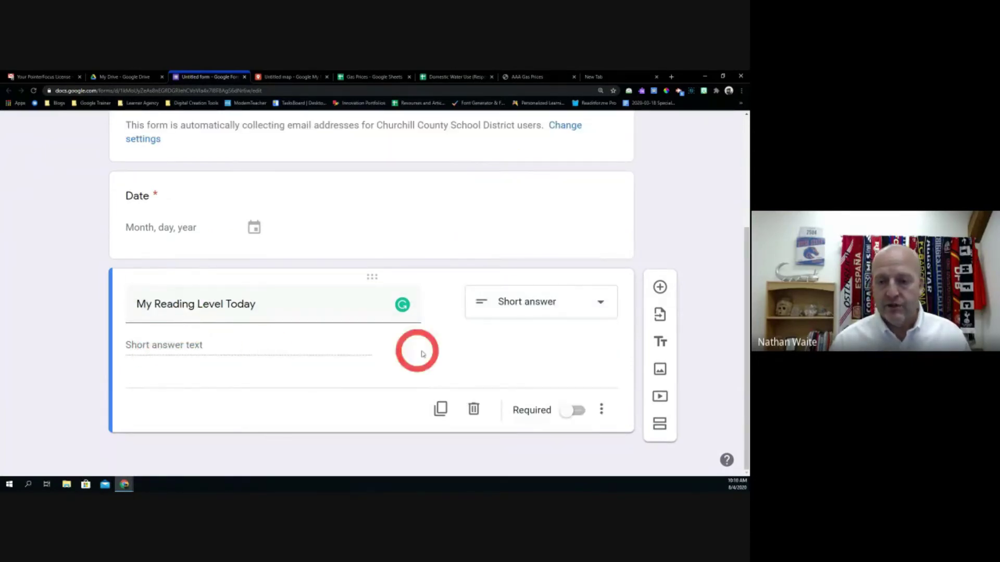
click(569, 411)
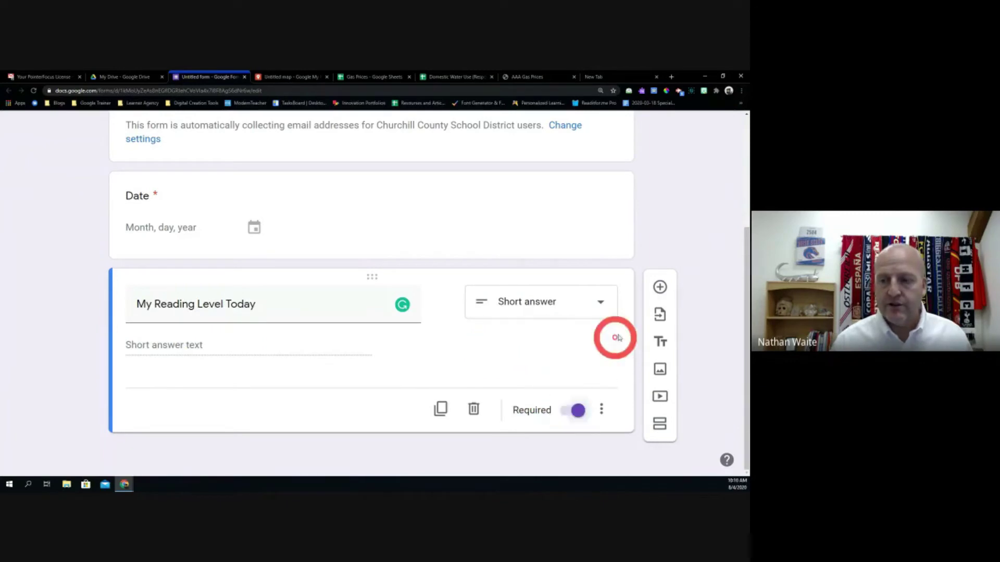
Add a required short-answer question asking what the teacher can do to help.
click(658, 288)
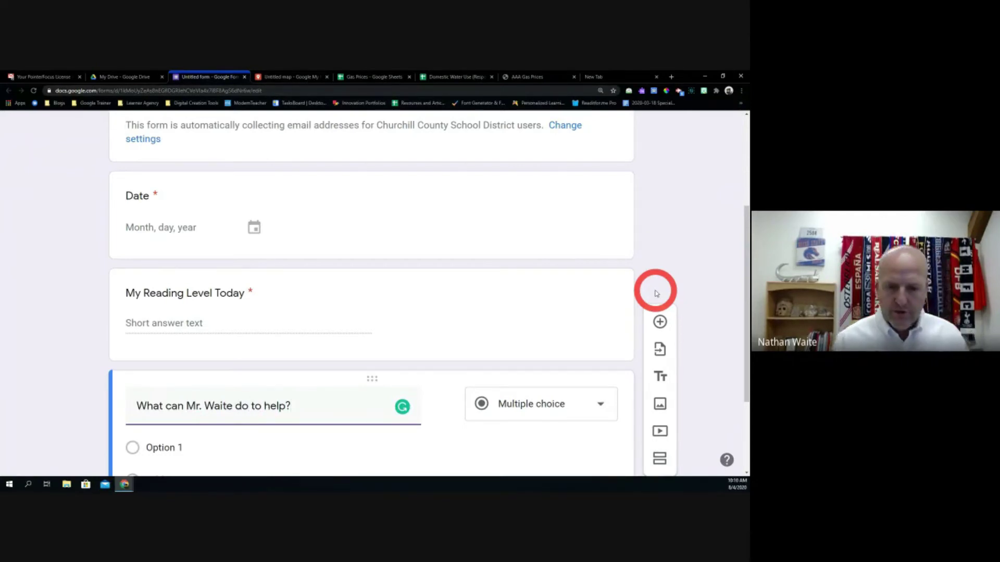
click(531, 406)
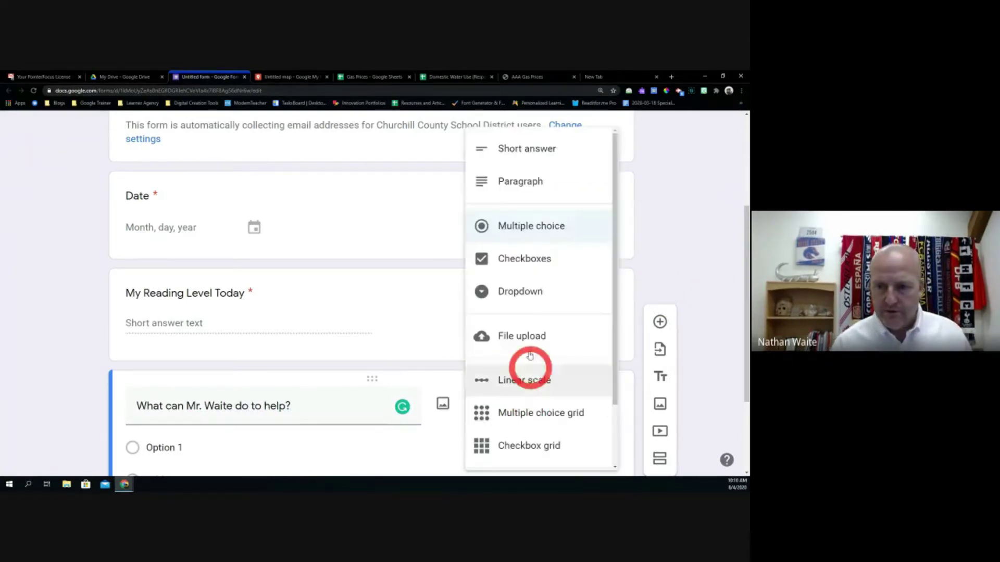
click(527, 151)
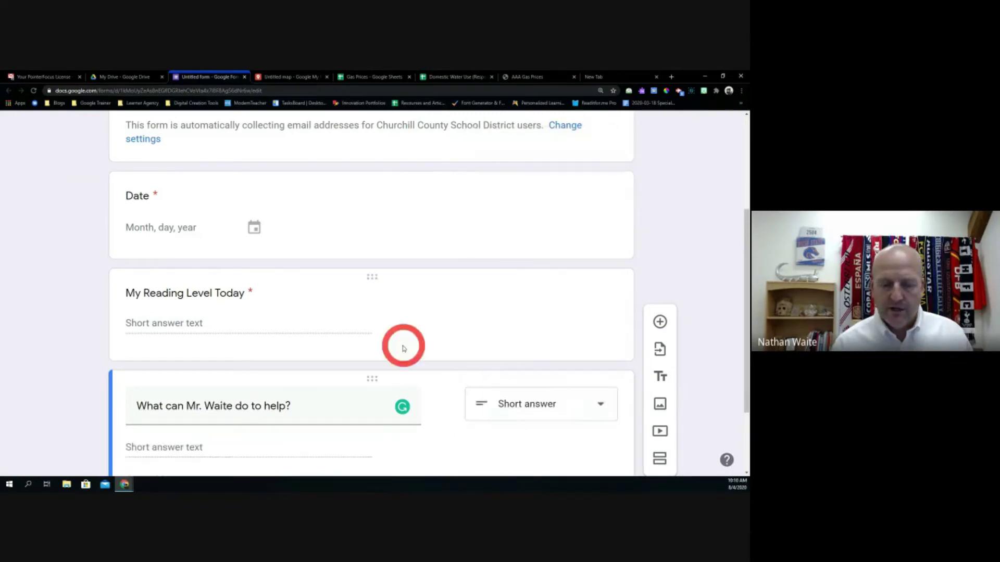
click(573, 410)
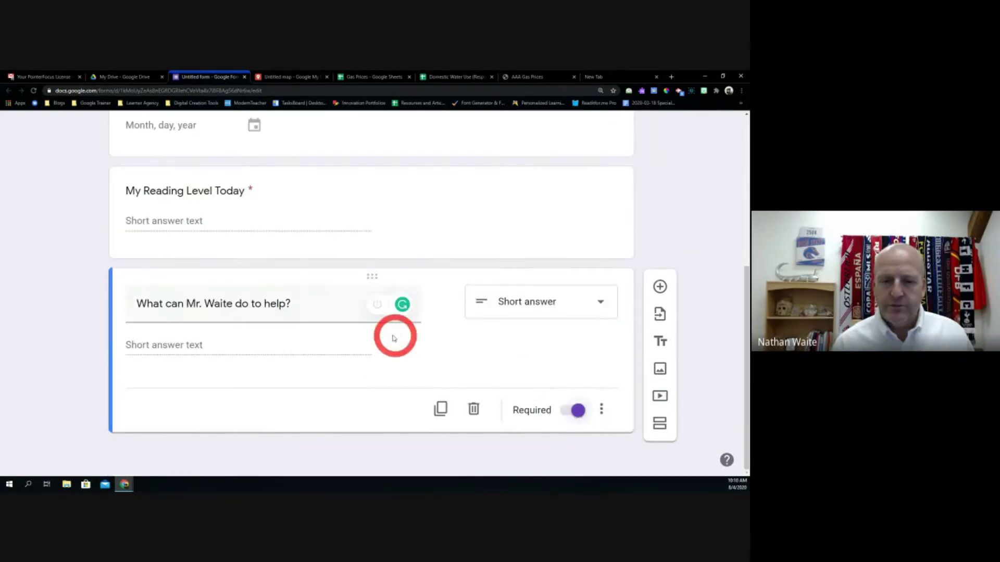
Add a new question below the teacher-help question and title it "Your name".
scroll(388, 337, up, 1)
scroll(389, 337, up, 3)
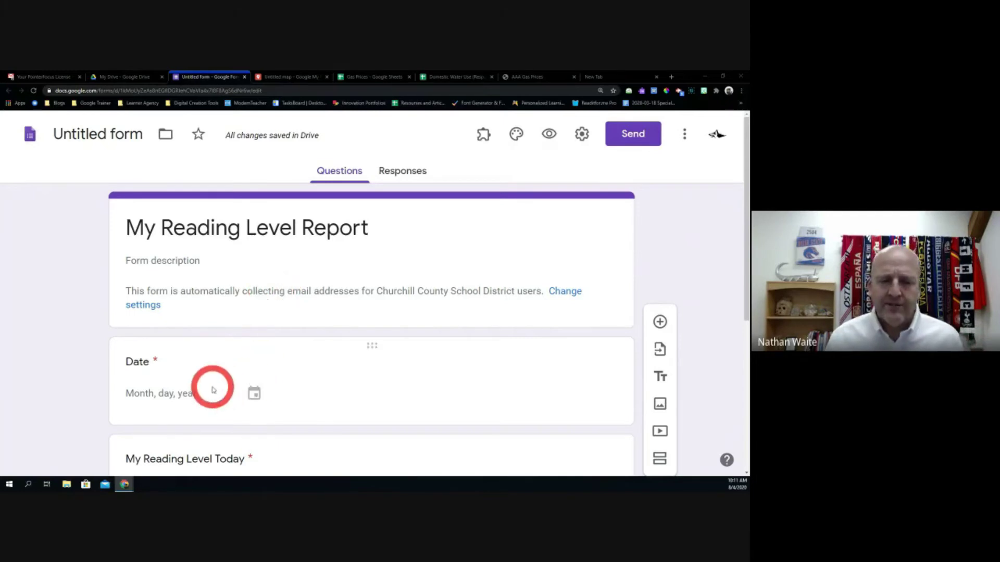
scroll(444, 350, down, 4)
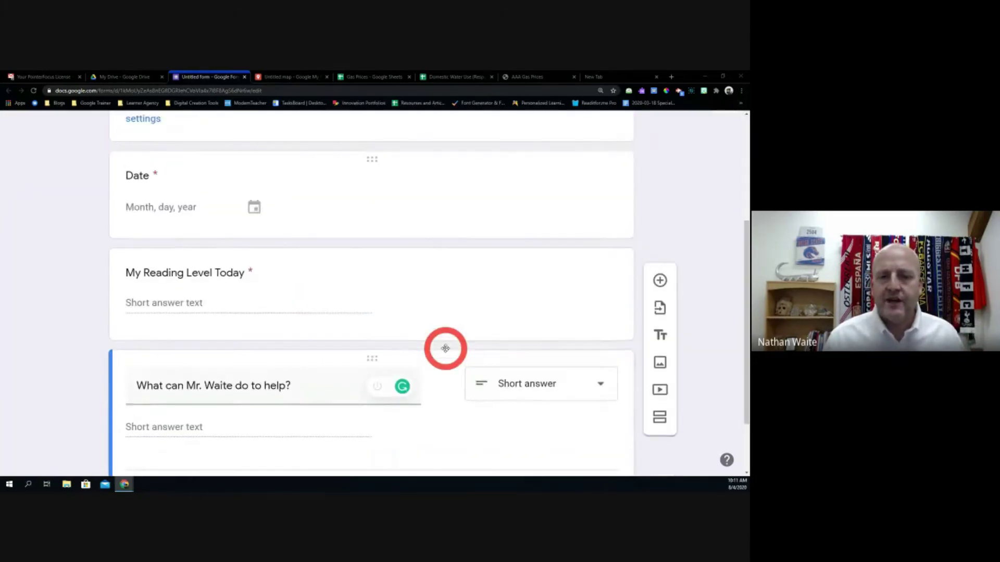
scroll(442, 349, up, 1)
scroll(276, 342, up, 2)
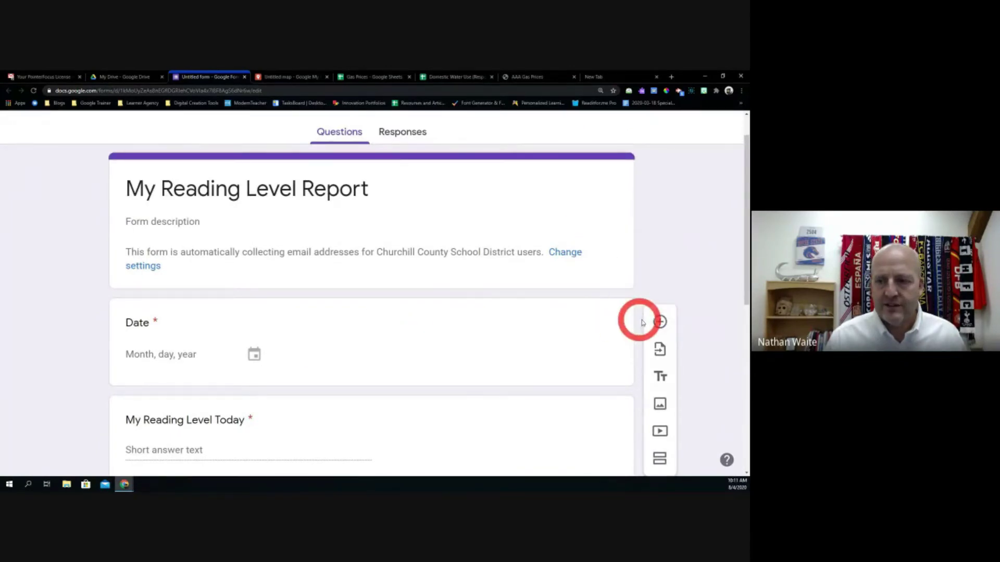
scroll(521, 323, down, 5)
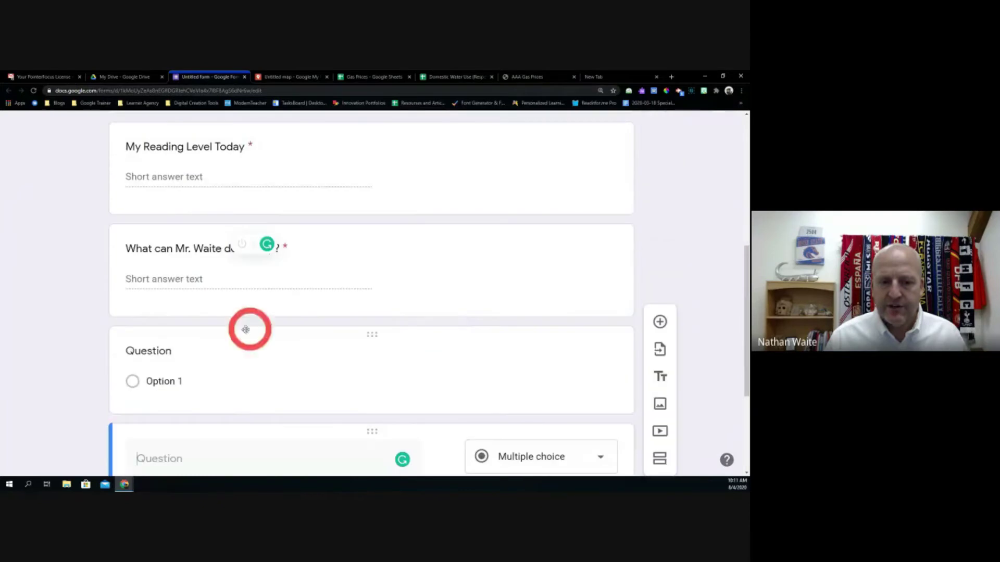
click(165, 354)
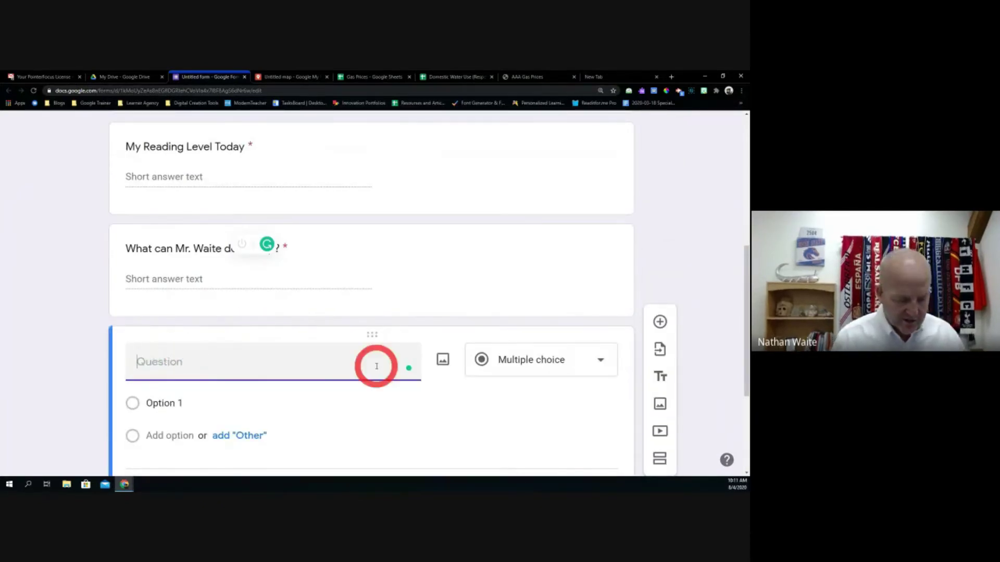
text(Your )
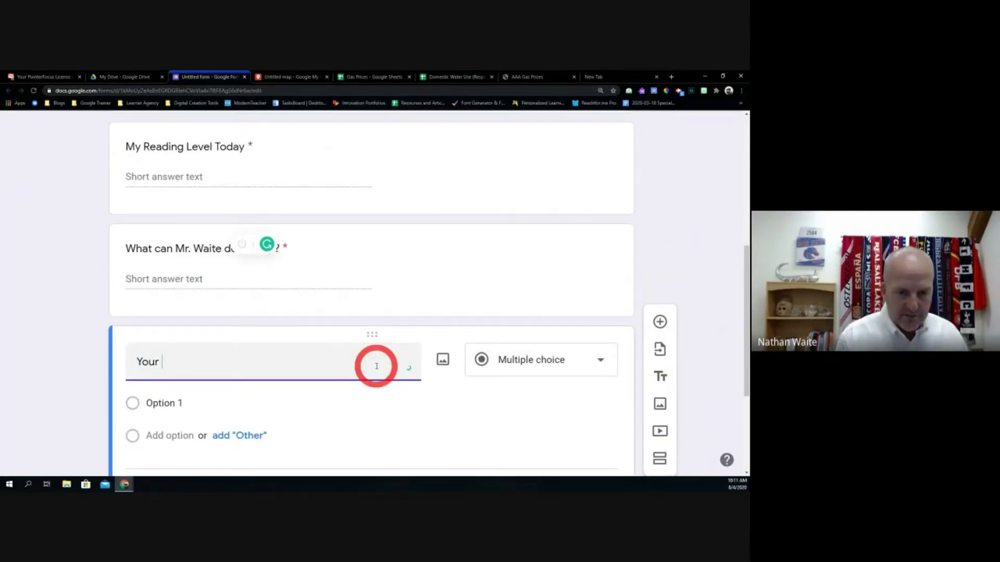
text(name)
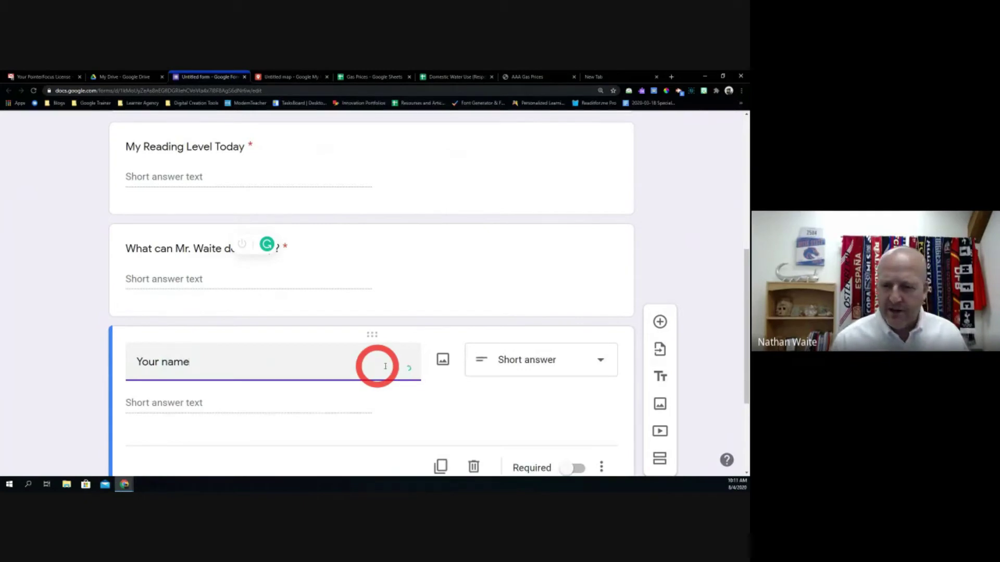
Set the answer type of the "Your name" question to Dropdown.
click(520, 364)
click(517, 268)
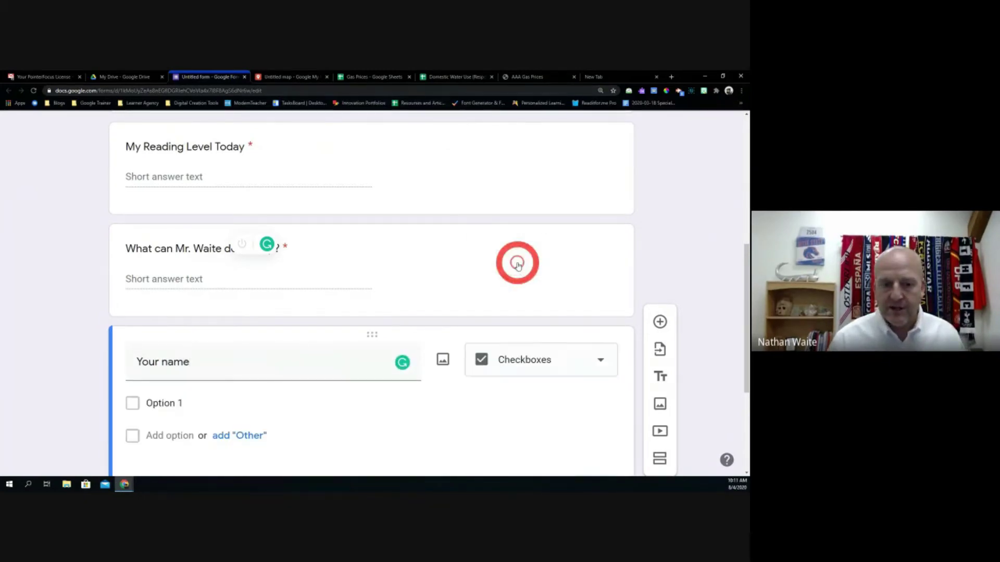
click(537, 359)
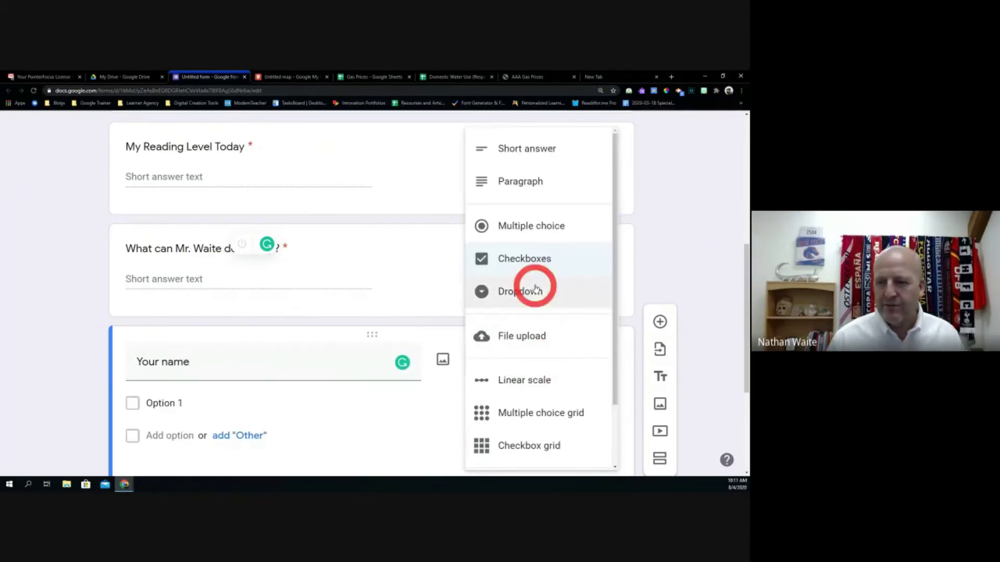
click(535, 290)
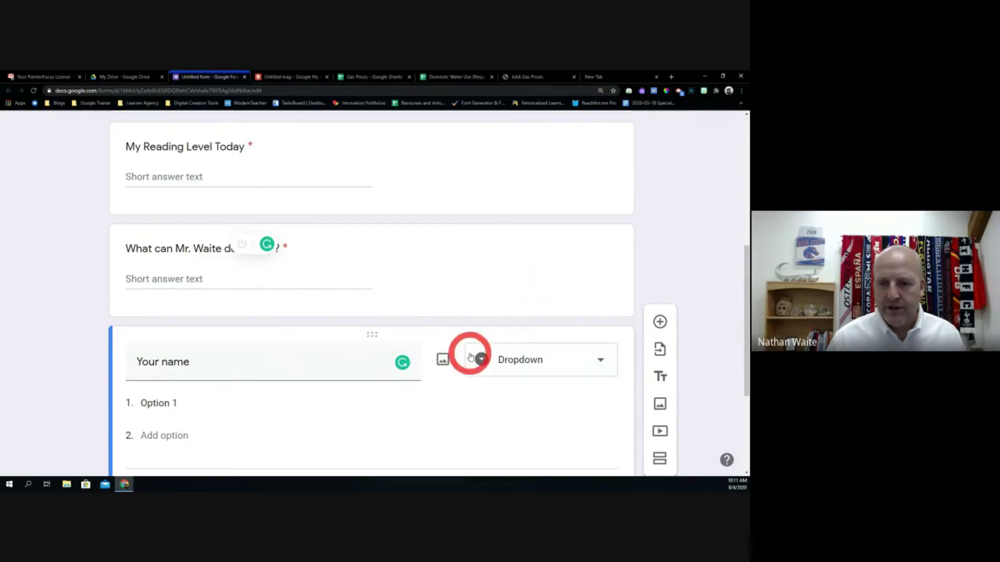
Fill the "Your name" dropdown with four student first names plus a default fifth option, and make the question required.
click(167, 403)
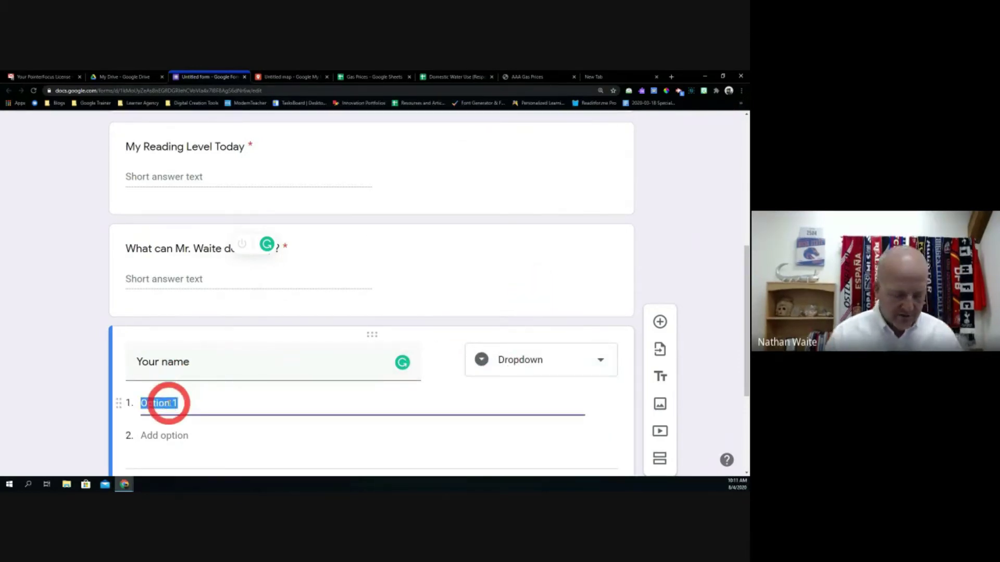
key(Return)
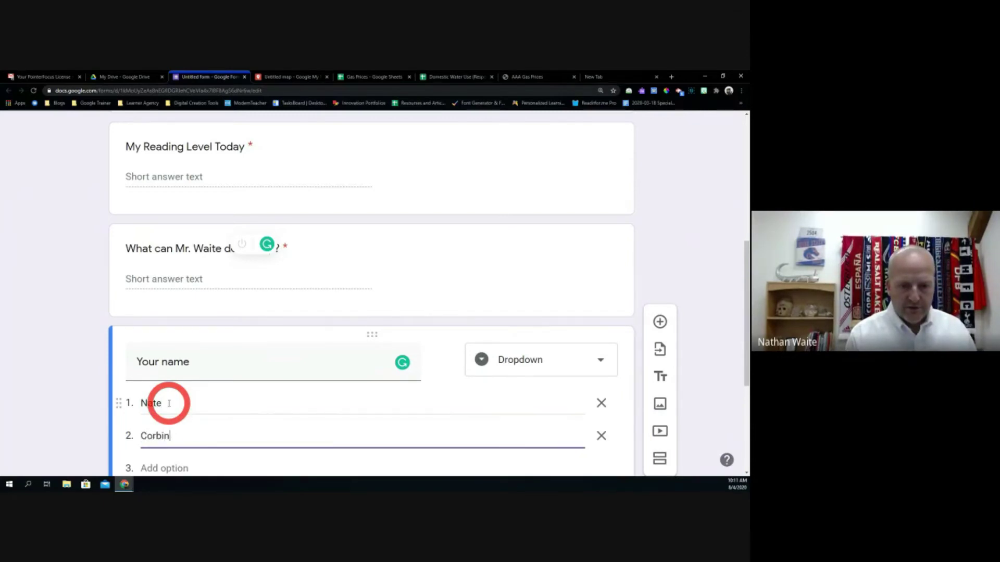
key(Return)
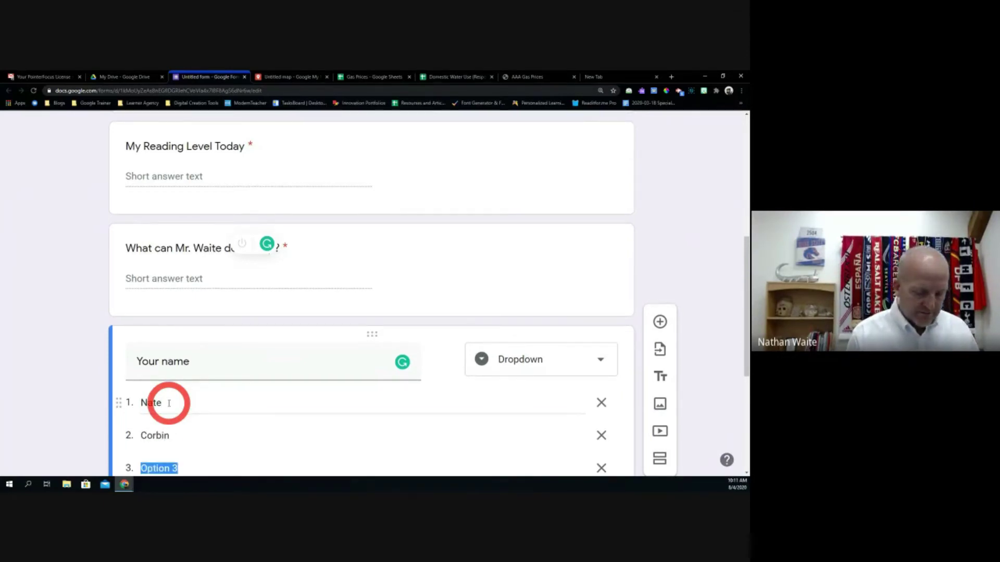
text(Lana)
key(Return)
text(Margo)
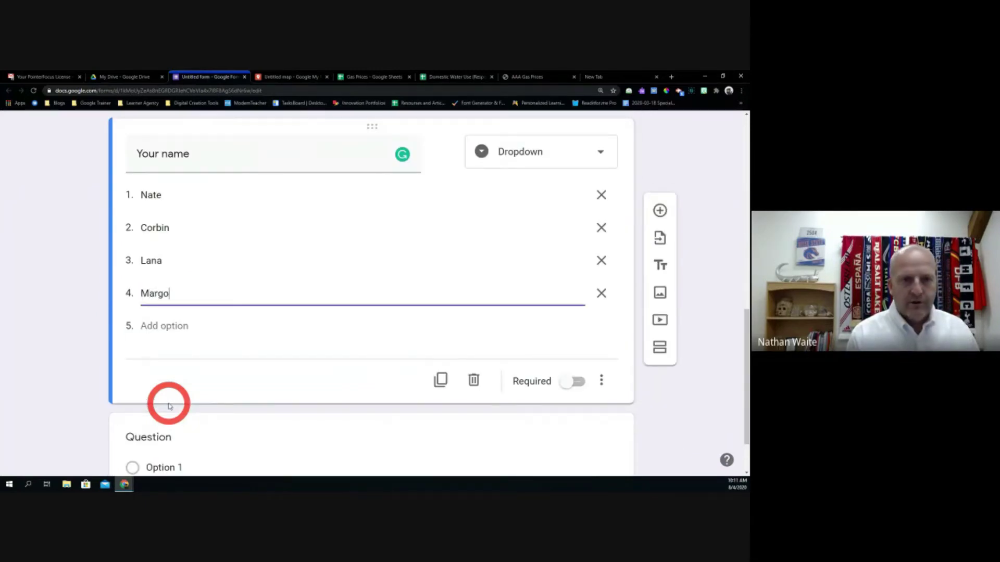
key(Return)
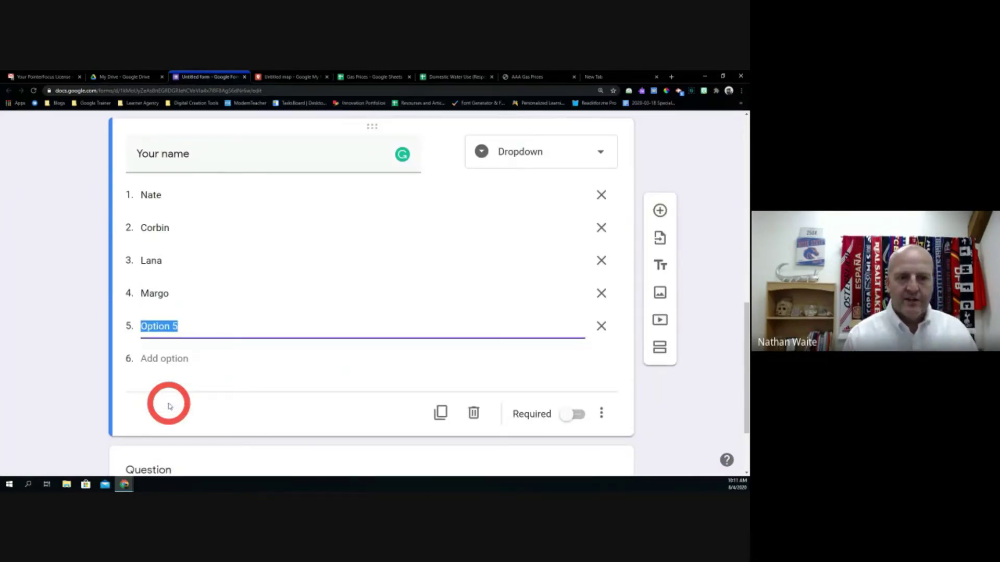
click(567, 414)
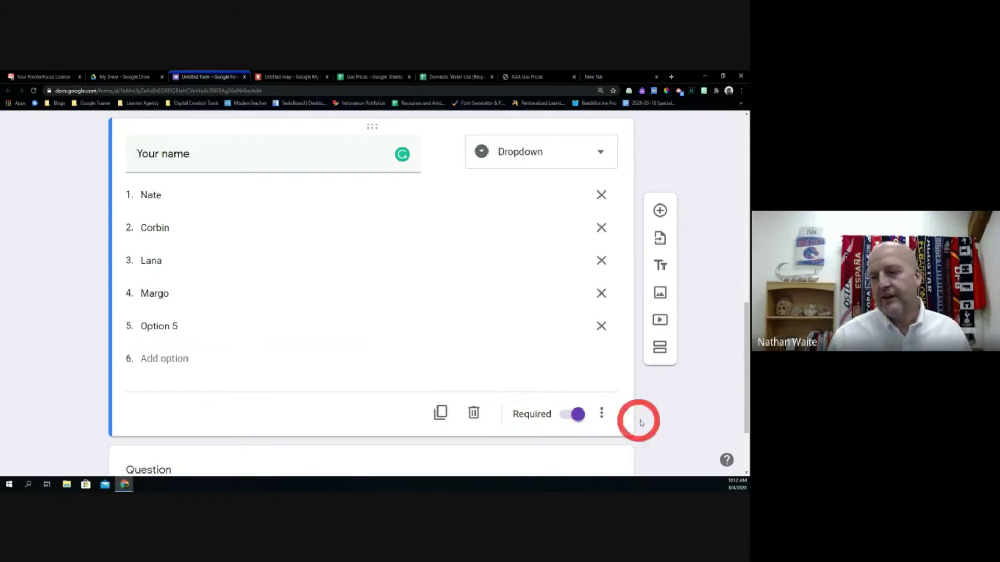
Preview the form and choose the first listed student in the "Your name" dropdown.
scroll(627, 225, up, 10)
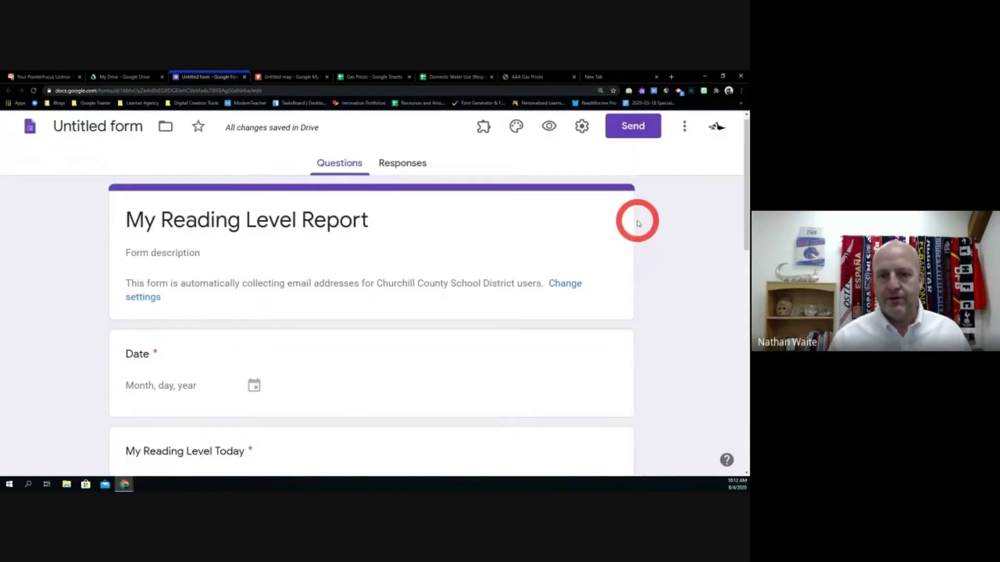
click(392, 176)
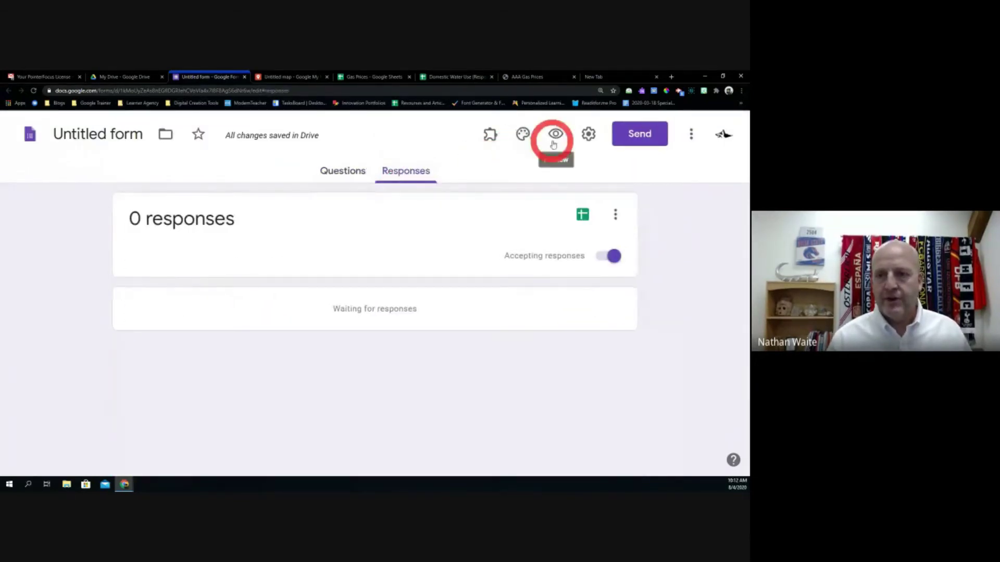
click(548, 134)
scroll(269, 267, down, 7)
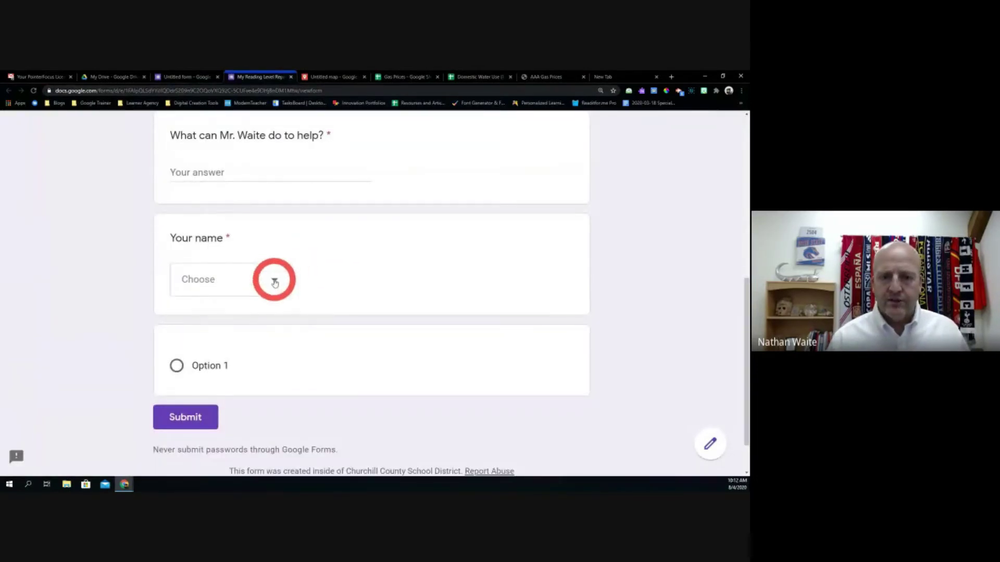
click(274, 283)
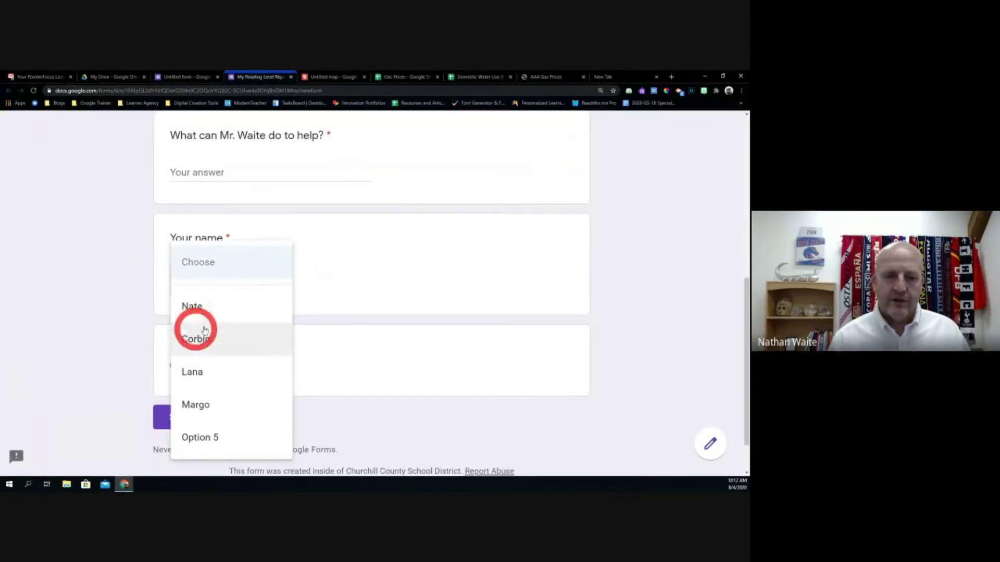
click(193, 305)
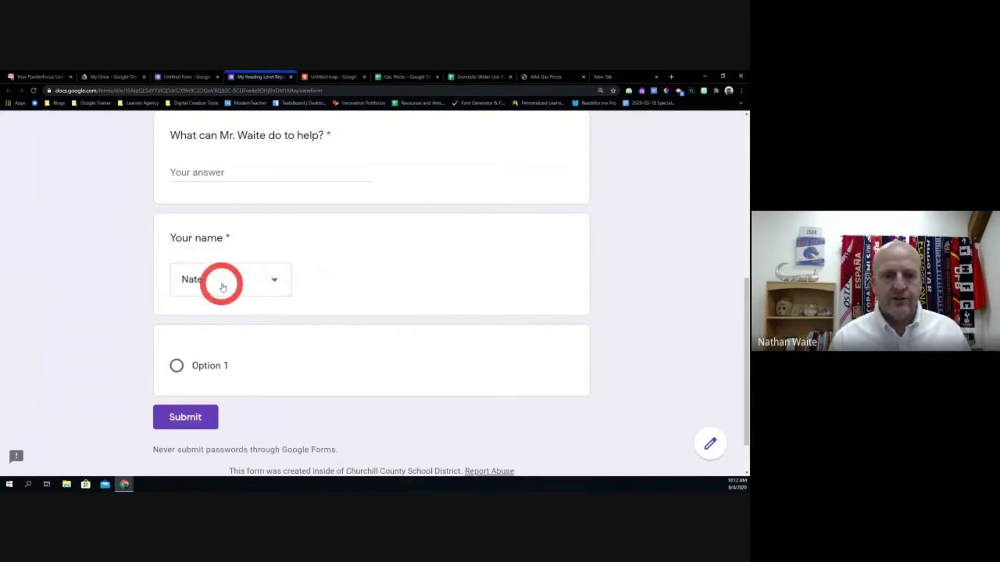
Answer the reading level question with 10 and set the form's date to August 4, 2020.
scroll(271, 328, up, 4)
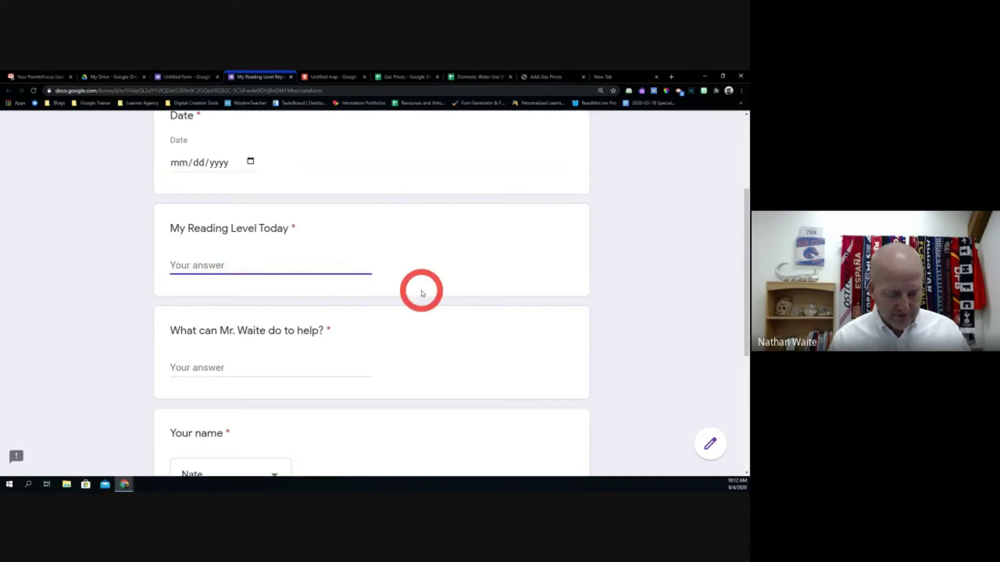
text(10)
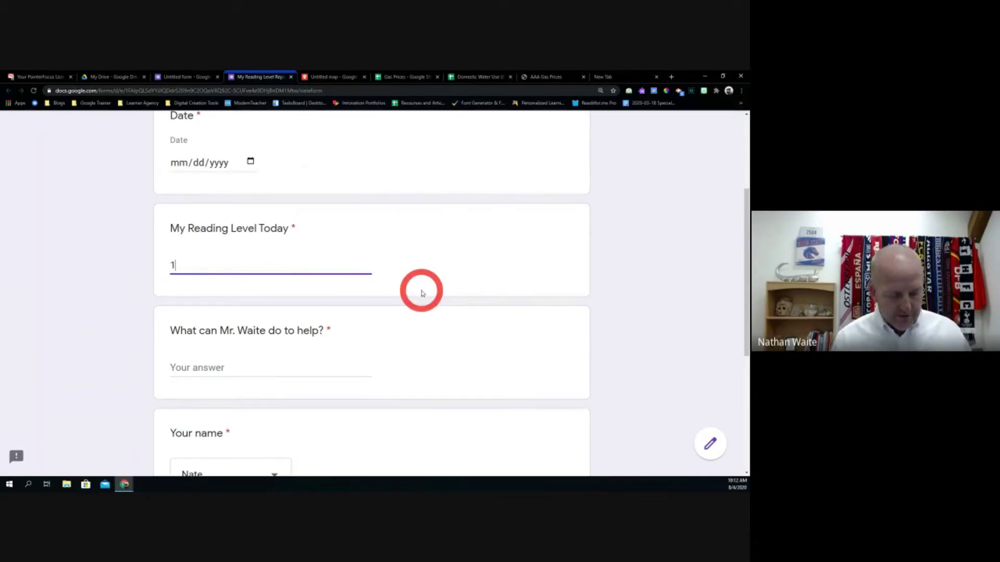
click(252, 162)
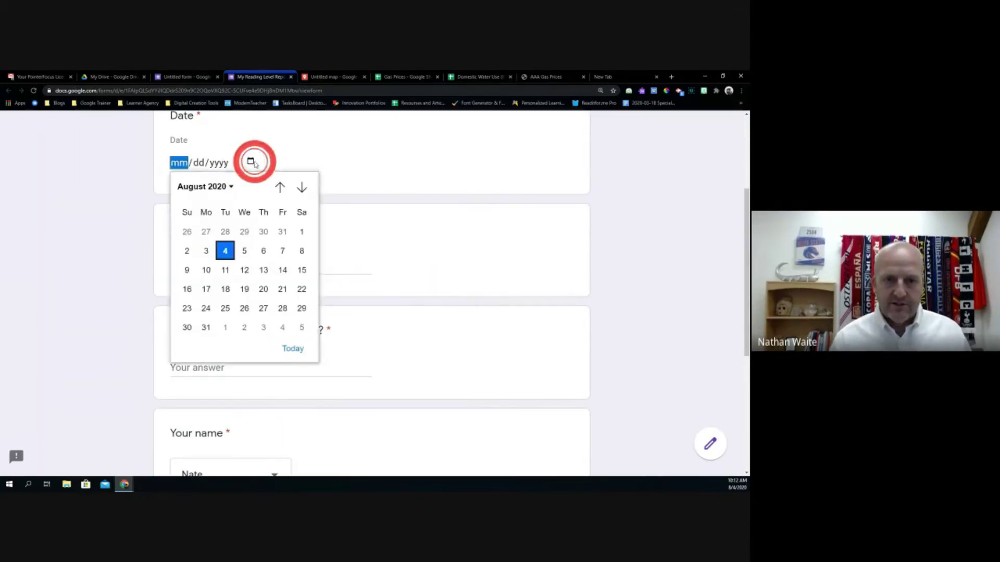
click(225, 250)
scroll(370, 348, down, 5)
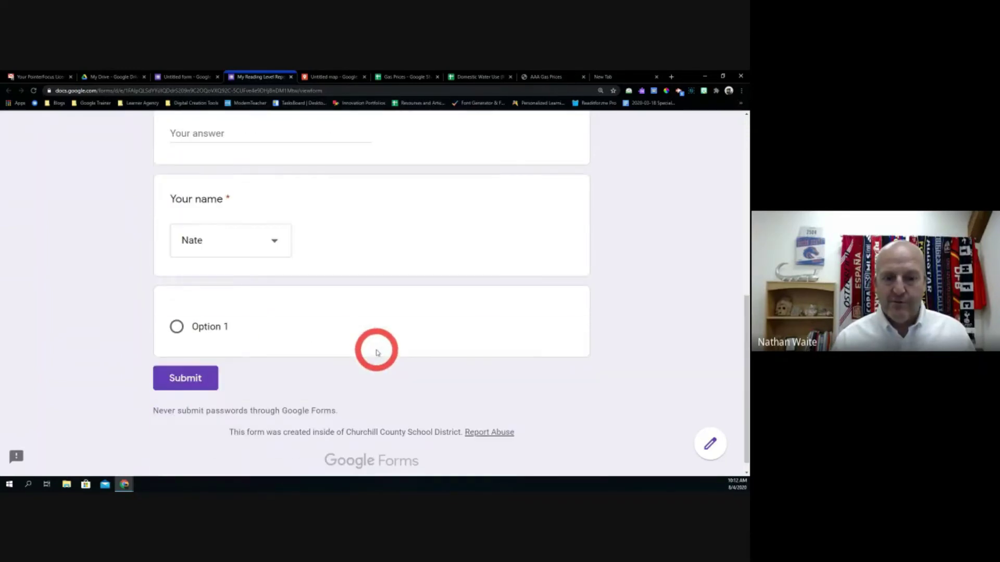
Answer the required teacher-help question with "nothing" and submit the form.
click(192, 377)
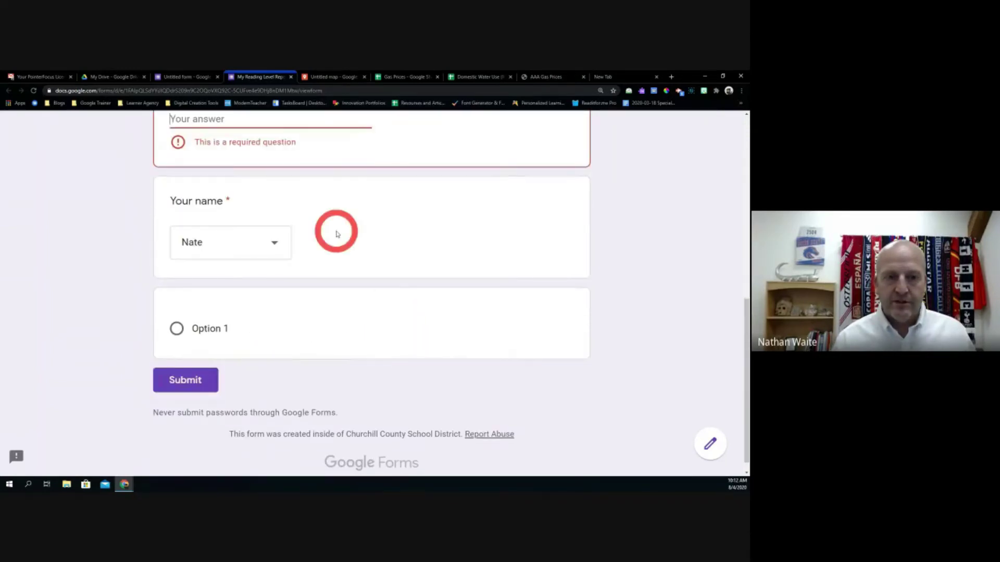
scroll(335, 230, up, 2)
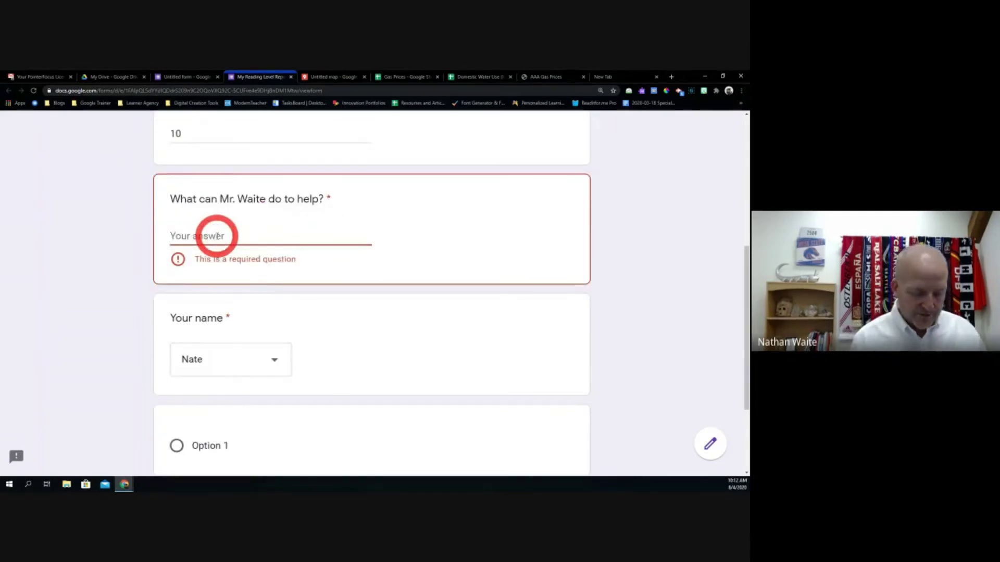
text(nothing)
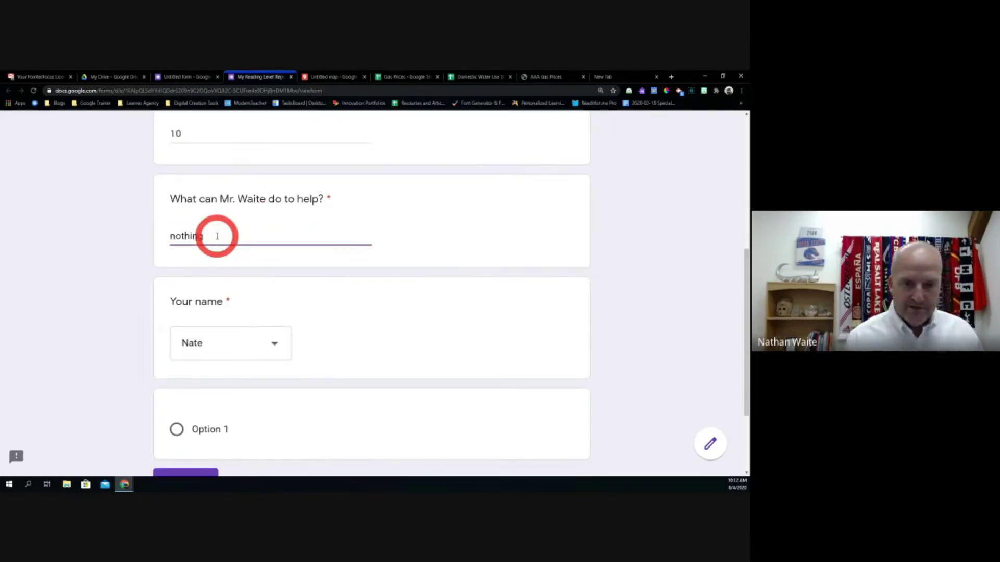
scroll(185, 339, down, 2)
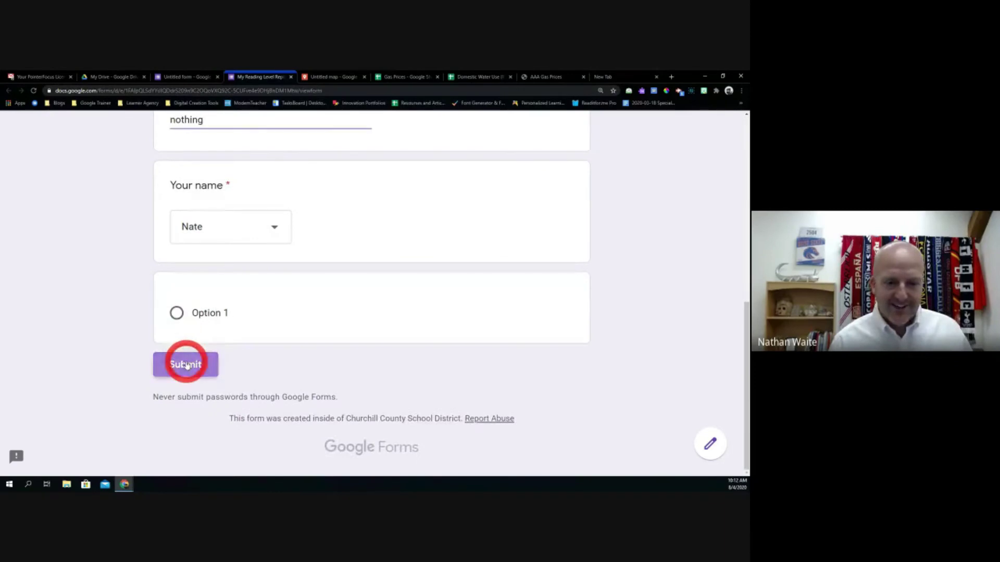
click(186, 359)
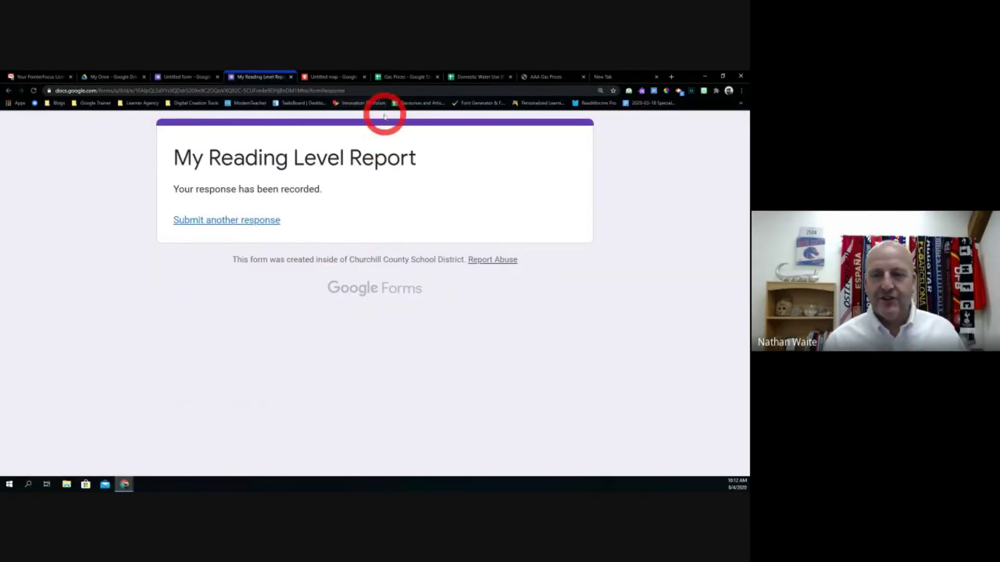
Send the form's responses to a new spreadsheet and select its teacher-help and "Your name" columns.
click(188, 78)
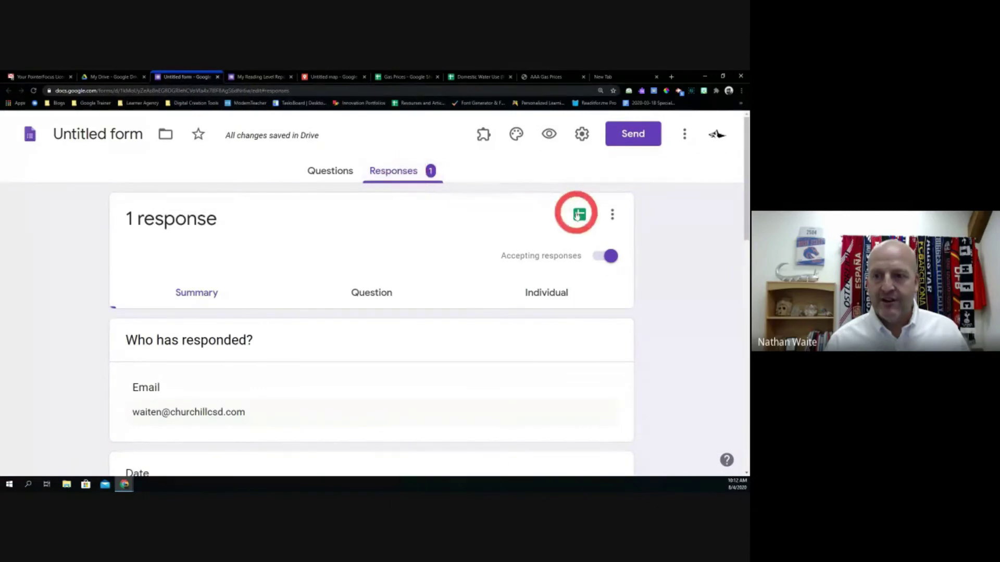
click(579, 214)
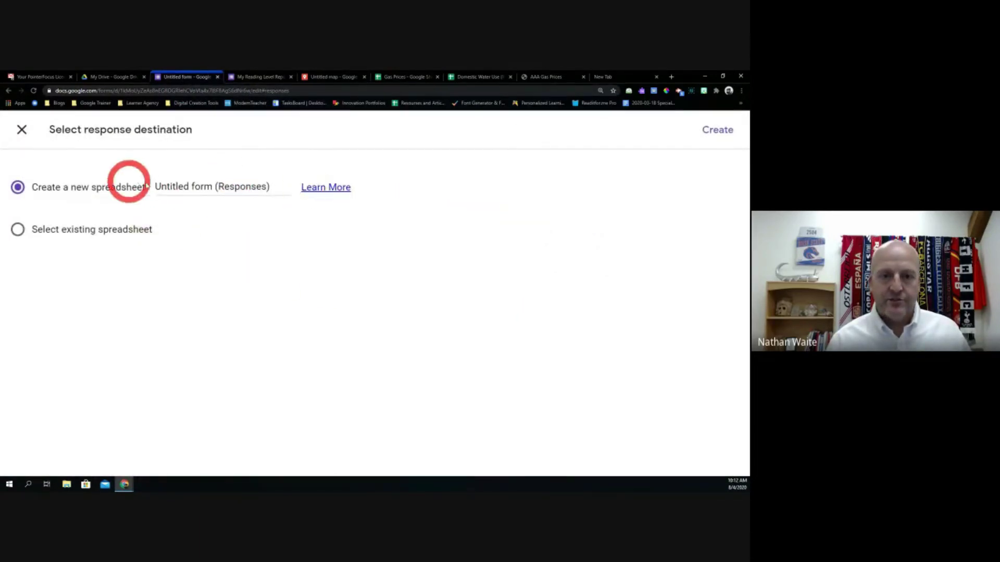
click(717, 130)
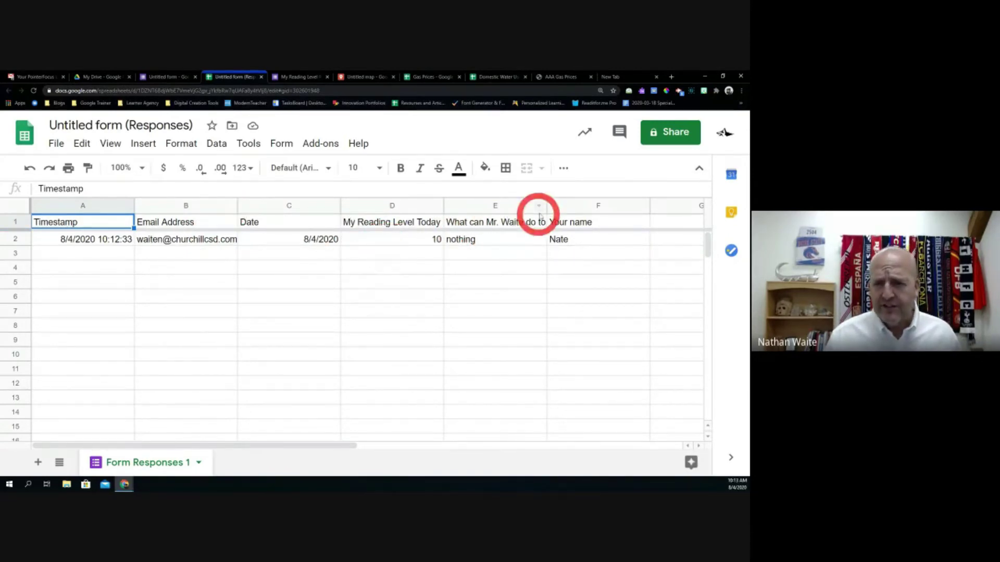
drag(566, 205, 458, 205)
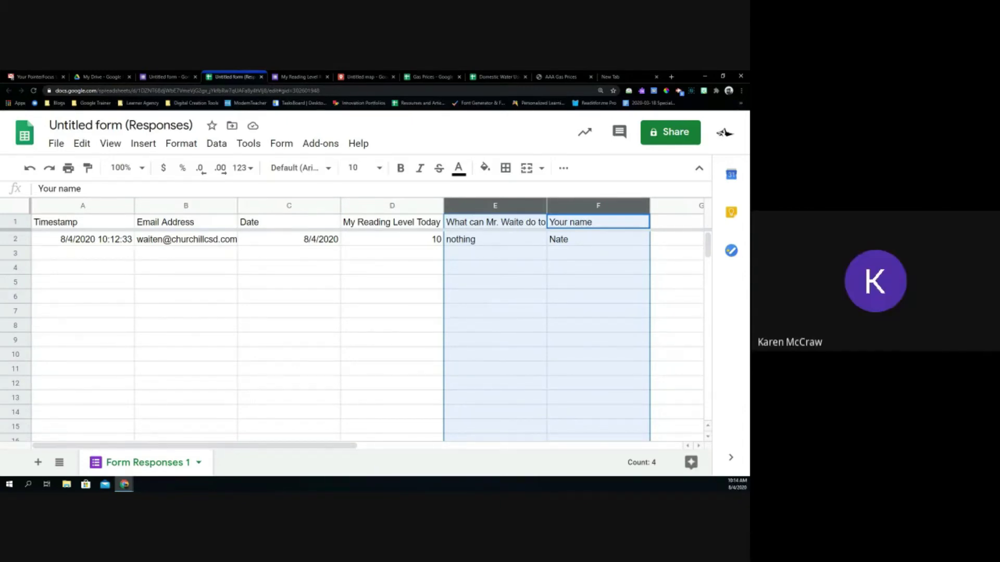
Return to the form's responses and switch accepting responses off, on again, and finally off.
click(304, 78)
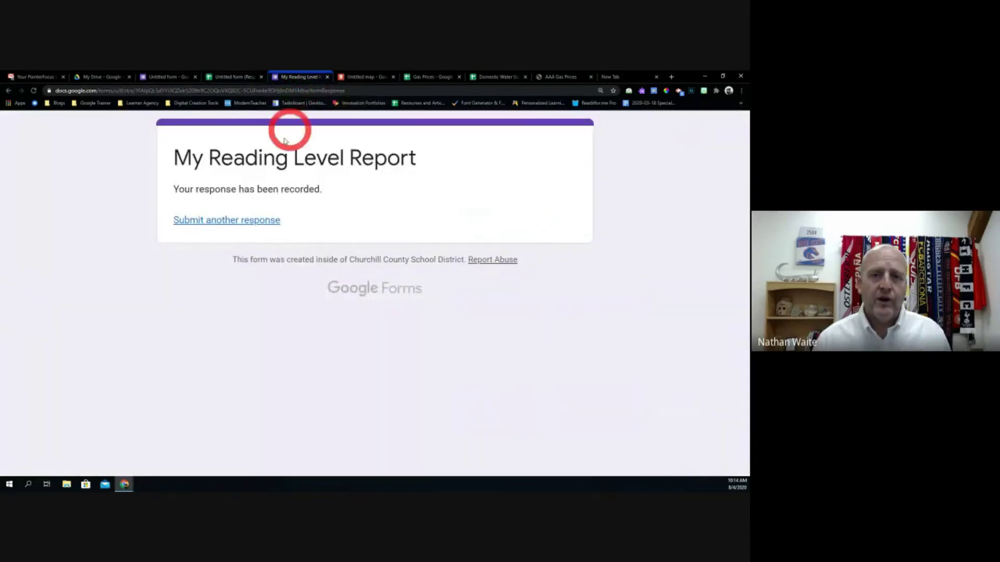
click(177, 77)
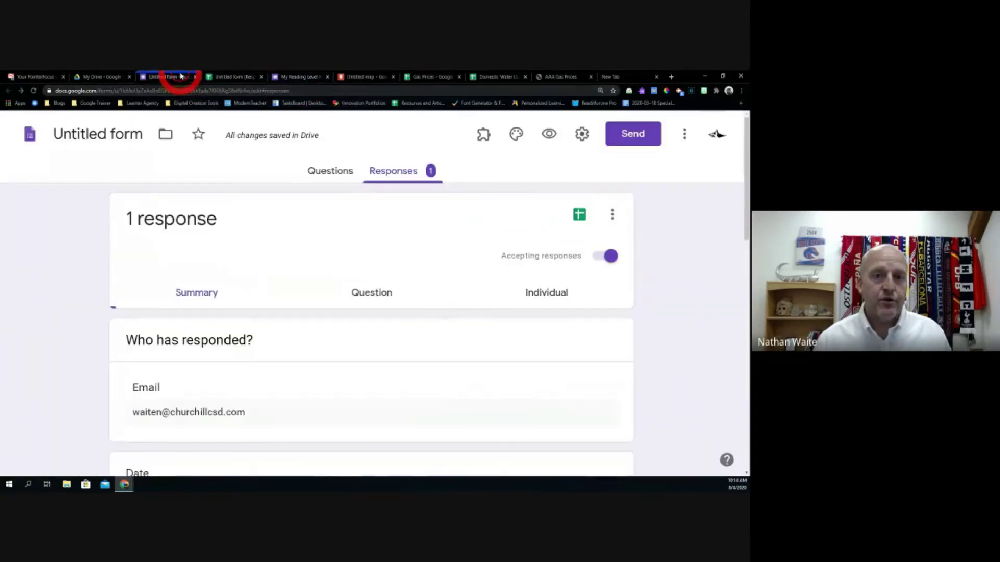
click(611, 257)
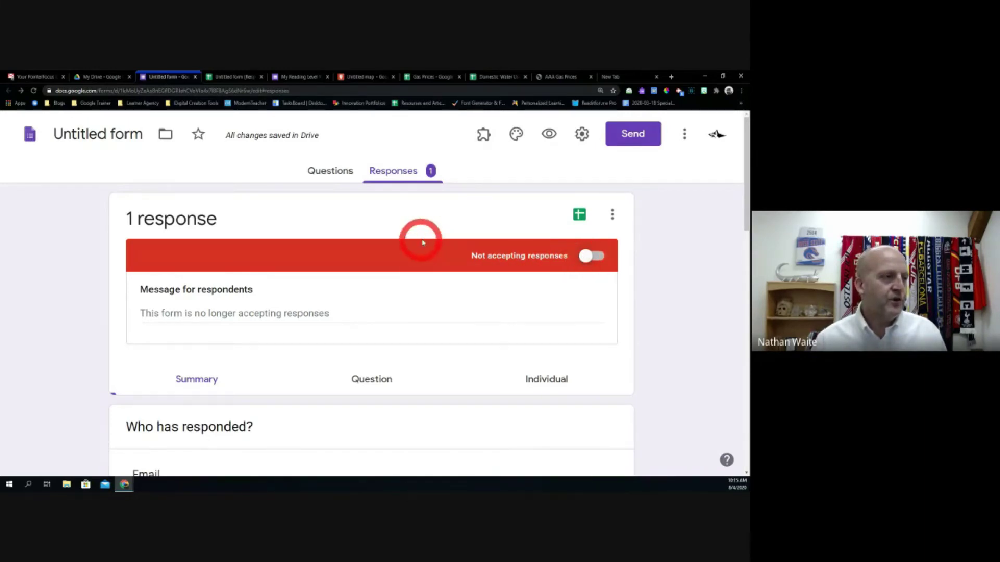
click(584, 256)
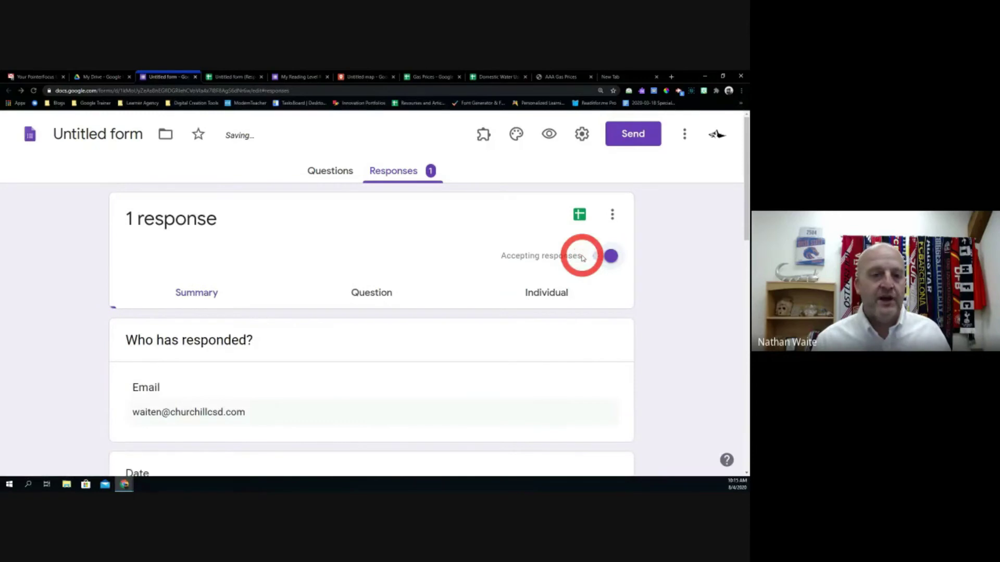
click(608, 260)
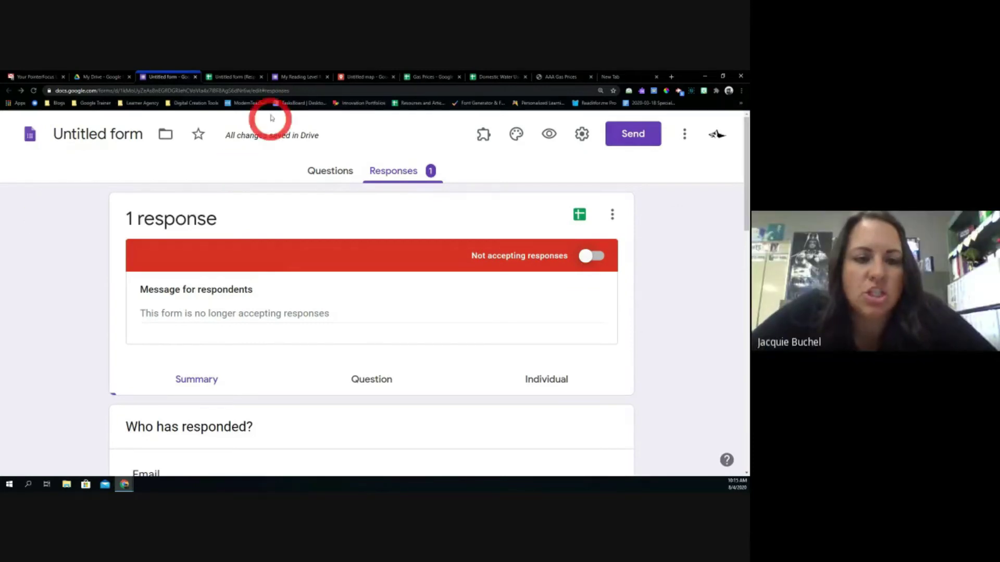
Switch to the Domestic Water Use responses spreadsheet and look through the Water Use Monday rows.
click(489, 78)
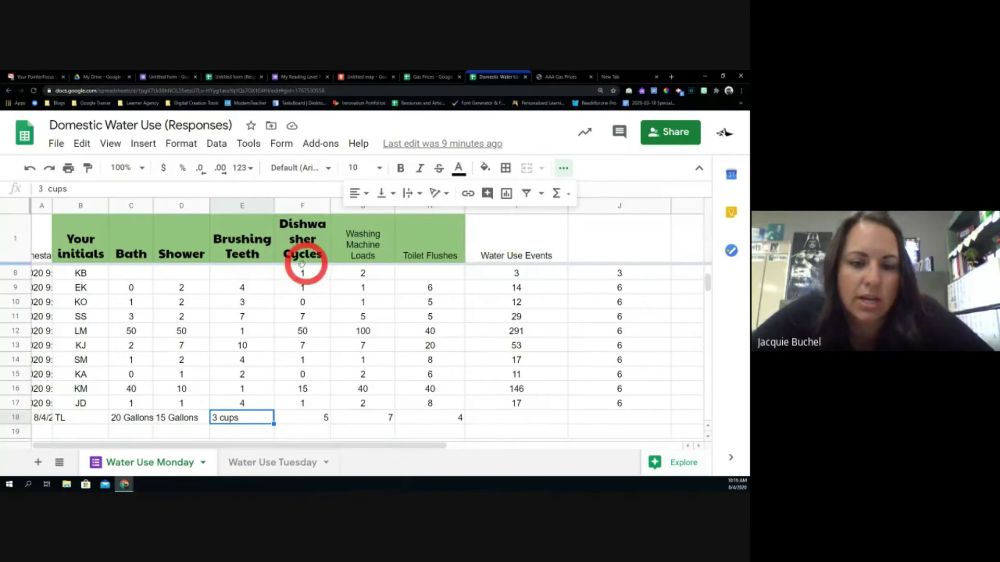
click(254, 289)
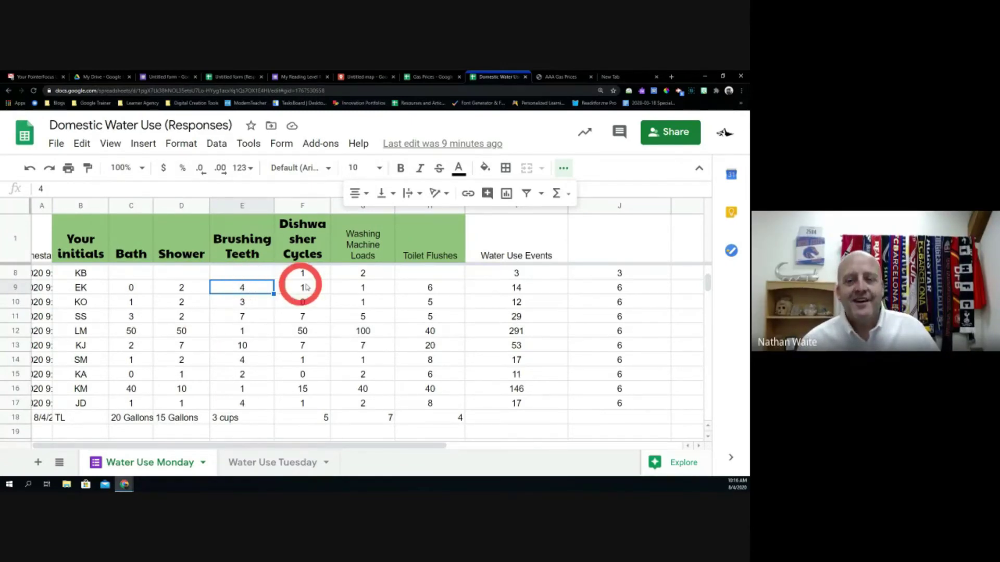
scroll(430, 290, down, 3)
scroll(430, 290, up, 3)
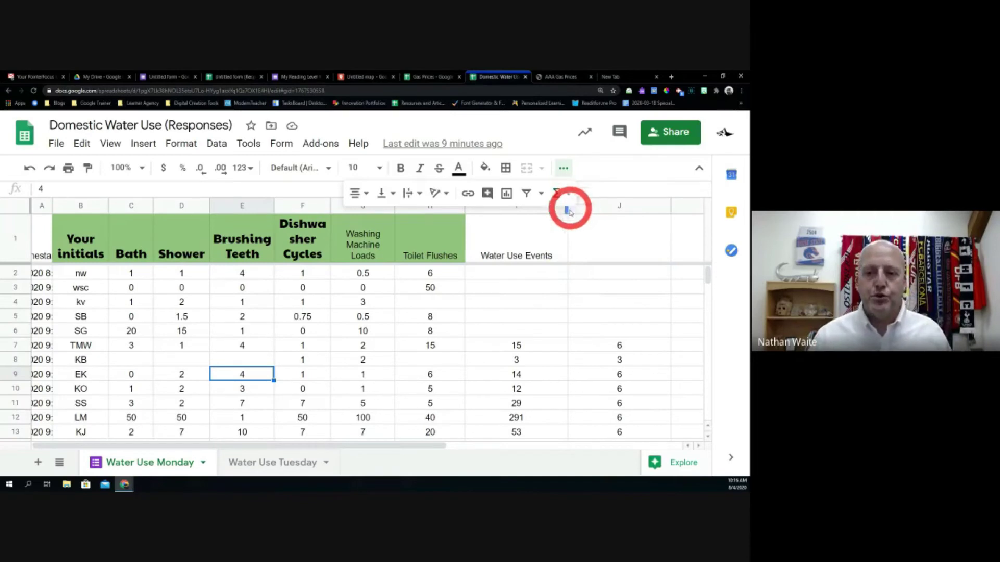
Try to enter the formula =True 'A' in cell I3 of the Water Use Events column.
click(521, 289)
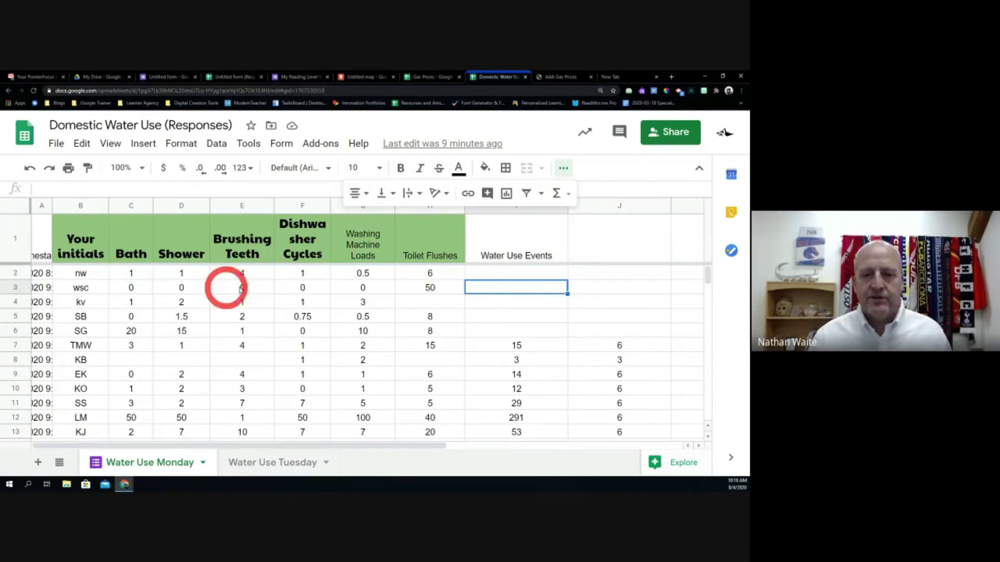
text(=)
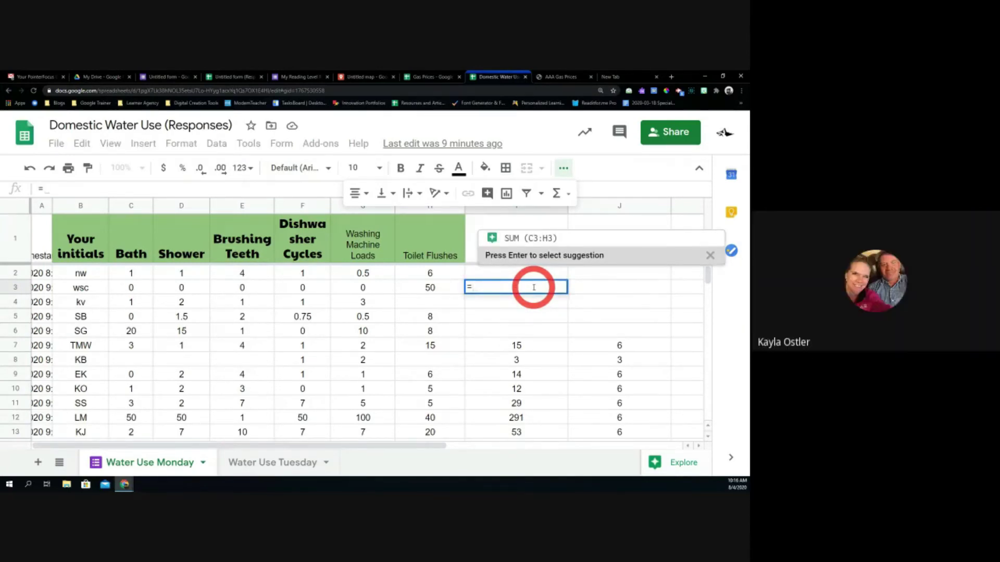
text(Tru)
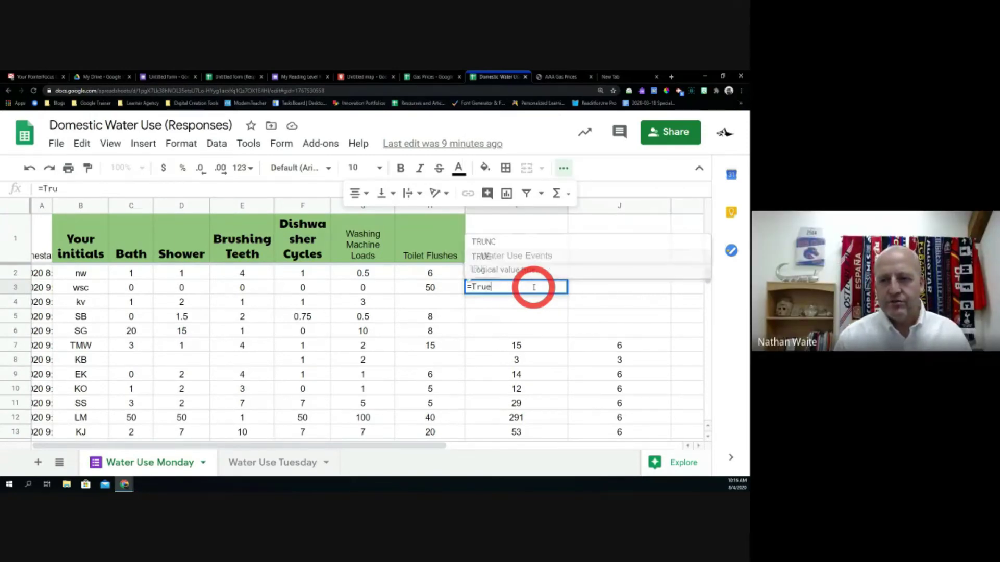
text(e)
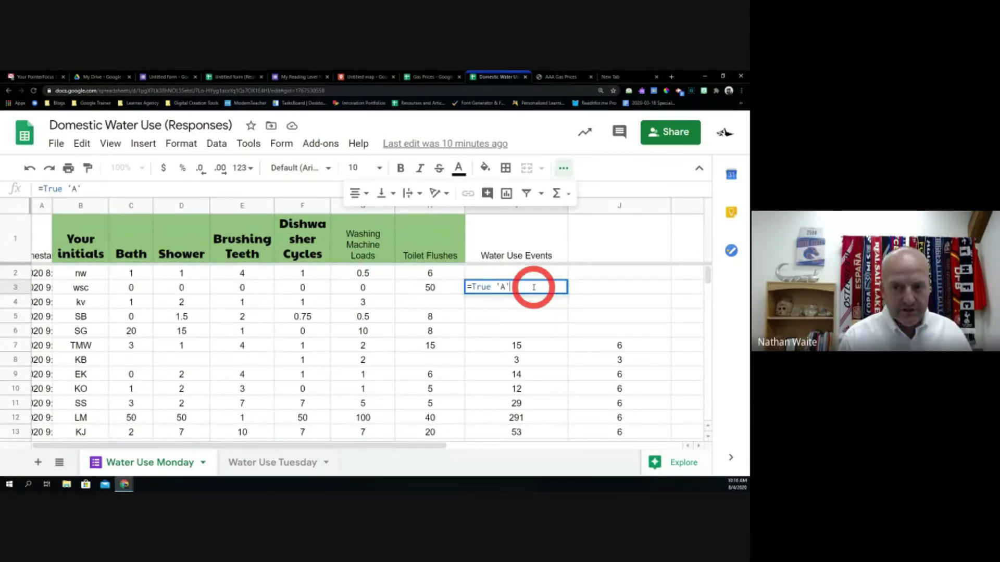
key(Return)
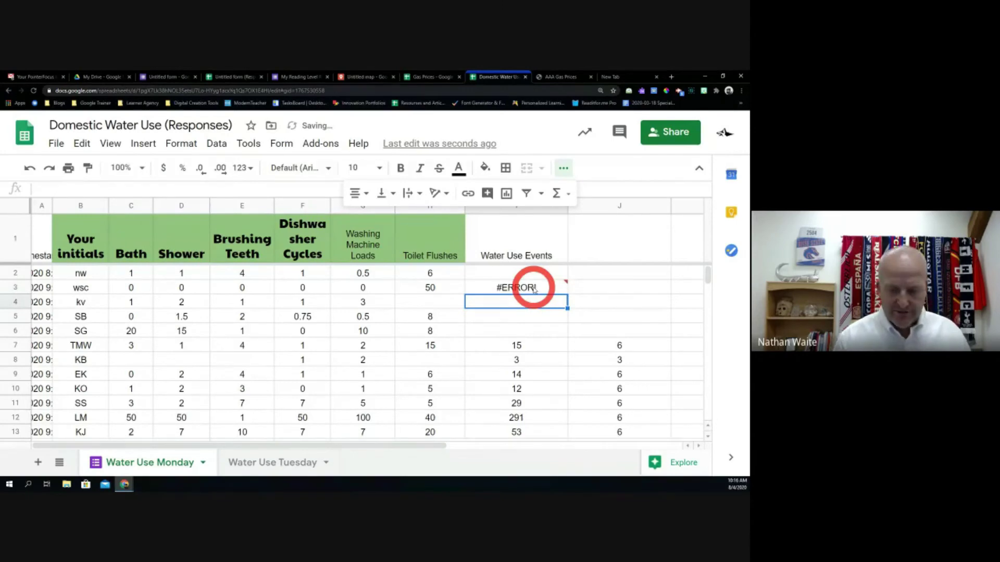
click(534, 290)
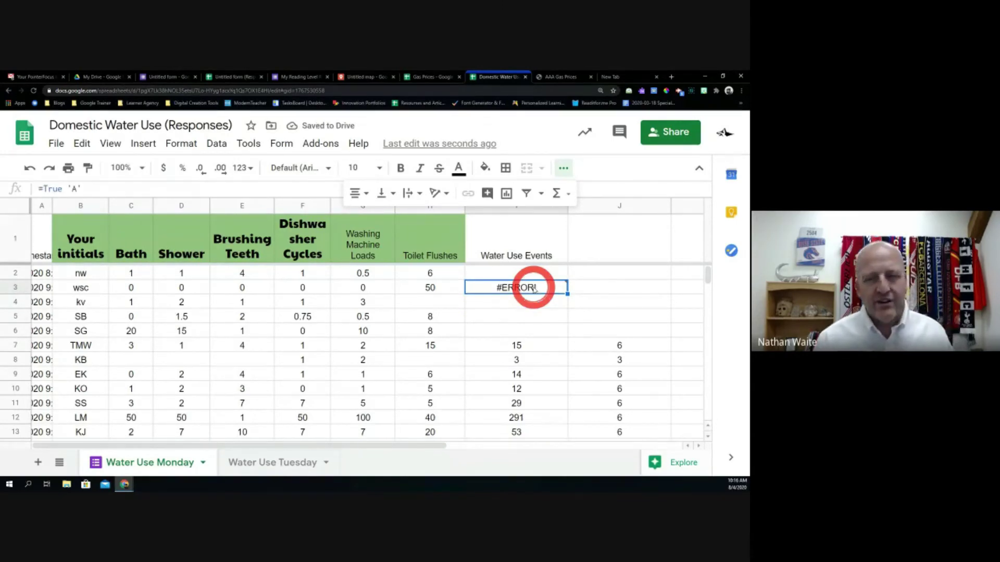
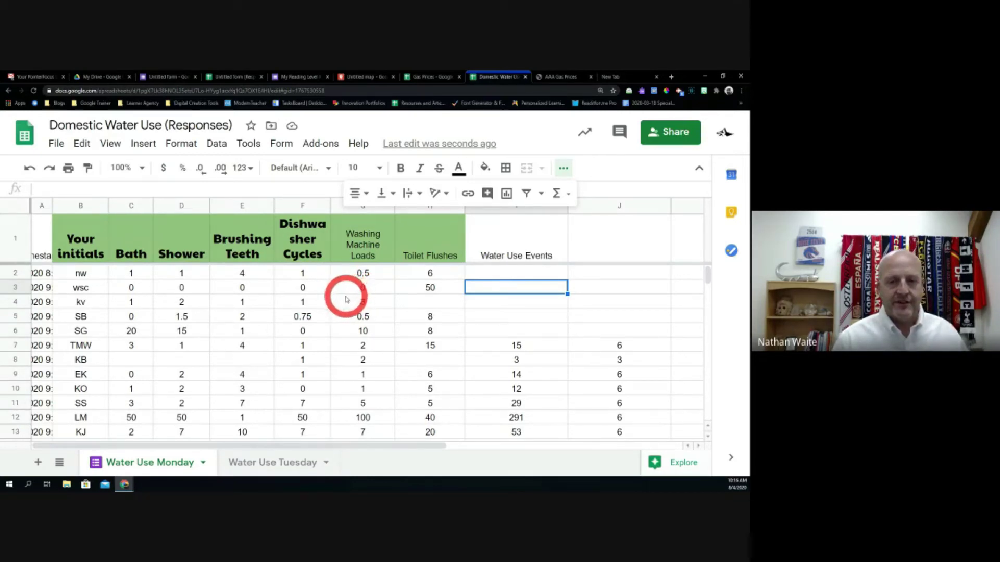
Search the Water Use Monday sheet for "1" and review the highlighted cells.
scroll(334, 322, down, 3)
scroll(334, 323, up, 2)
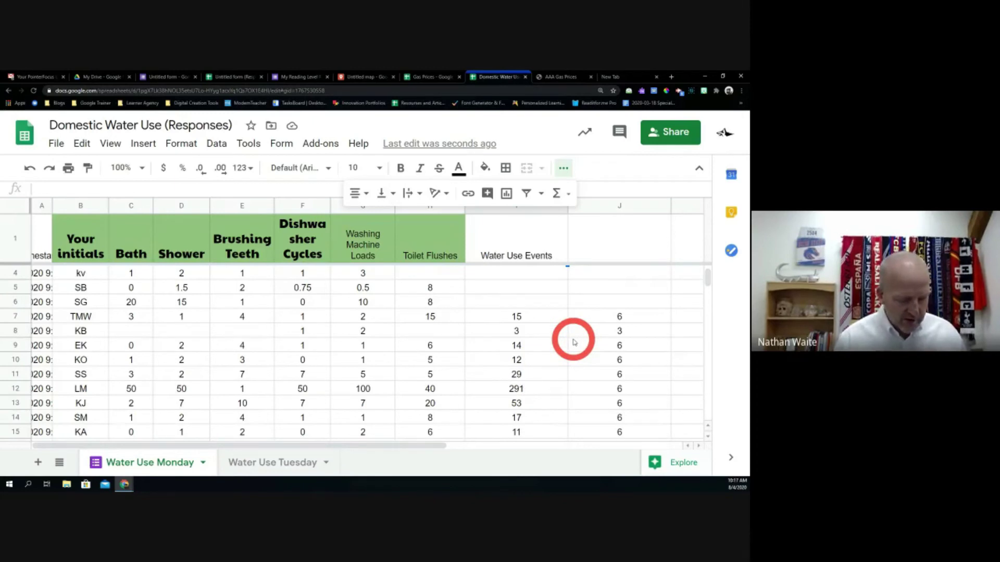
key(ctrl+f)
text(1)
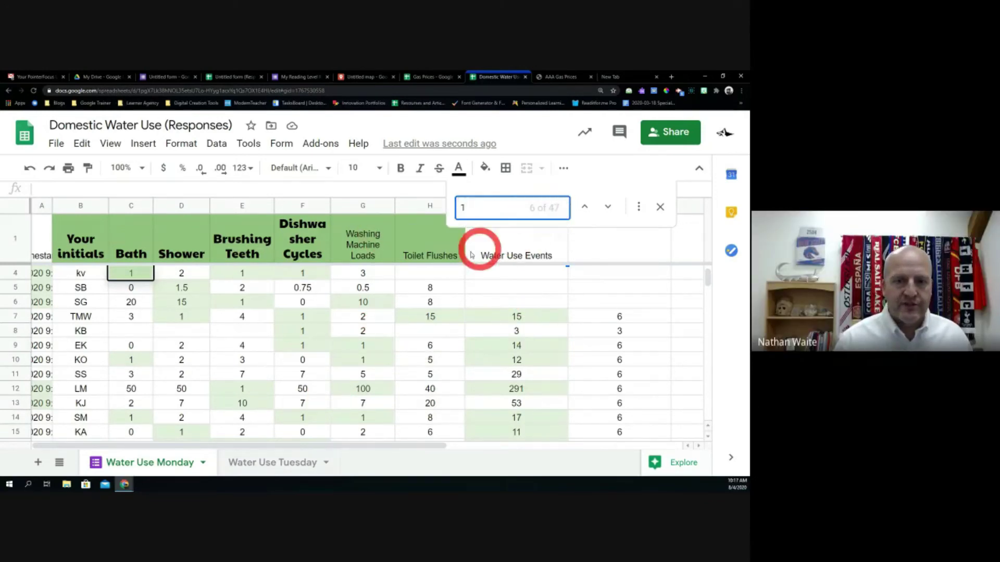
scroll(323, 371, down, 2)
scroll(325, 354, up, 3)
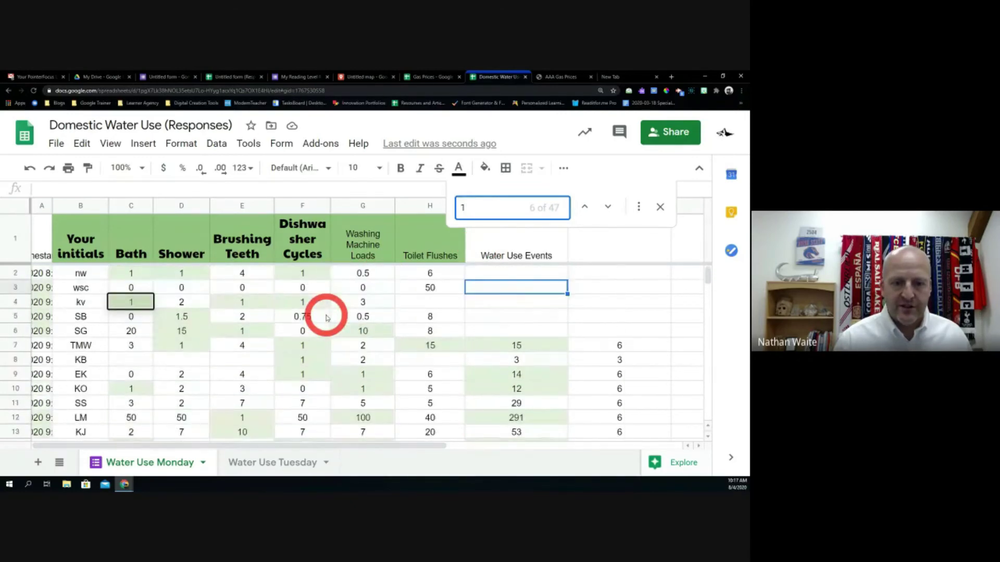
Switch to the Gas Prices spreadsheet and search it for "kansas".
click(415, 78)
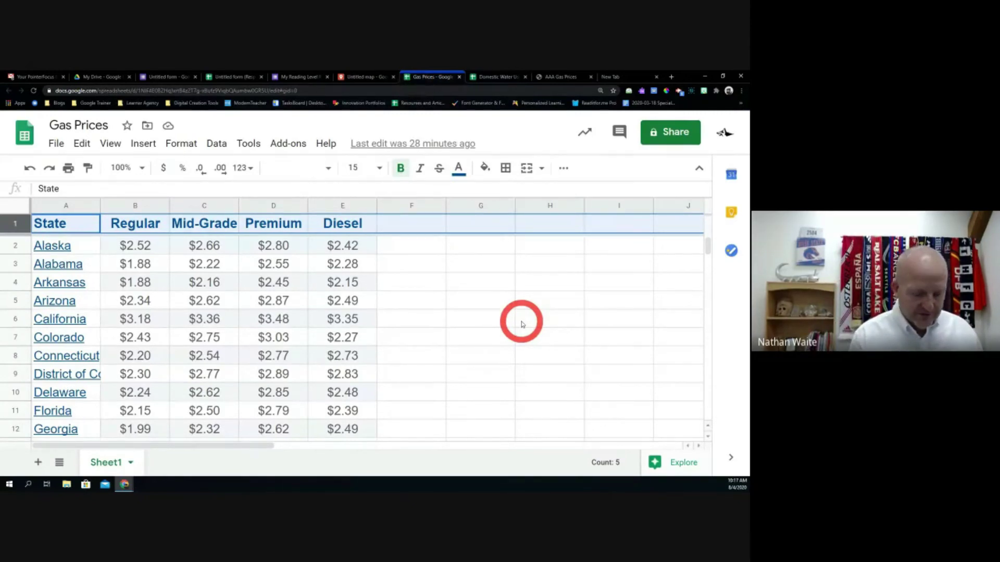
key(ctrl+f)
text(k)
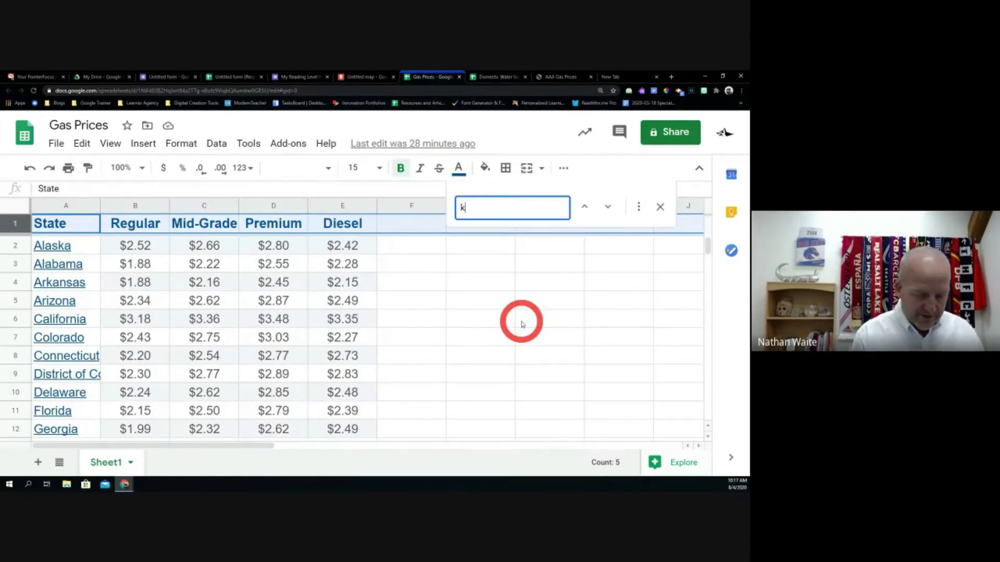
text(ansas)
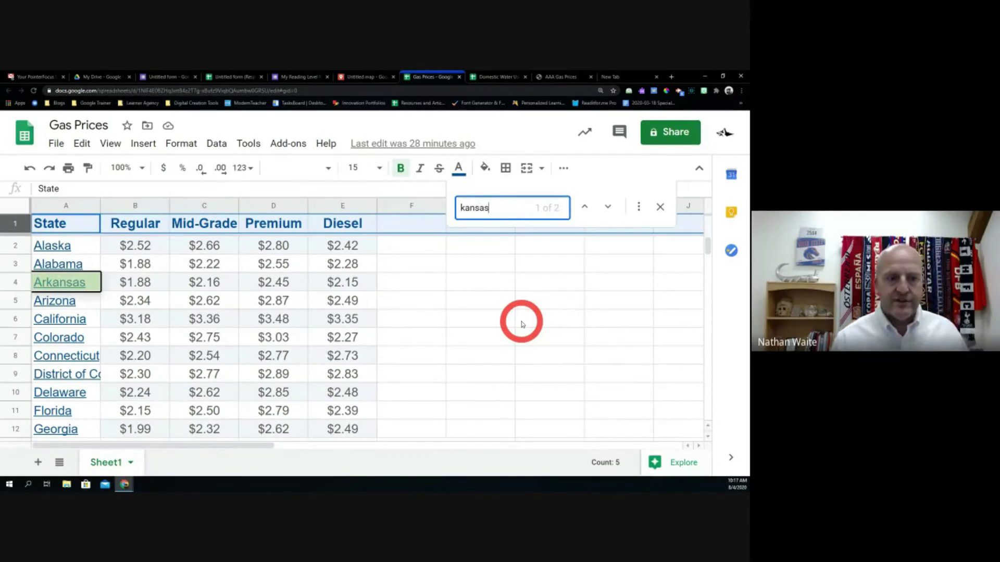
mouse_move(89, 285)
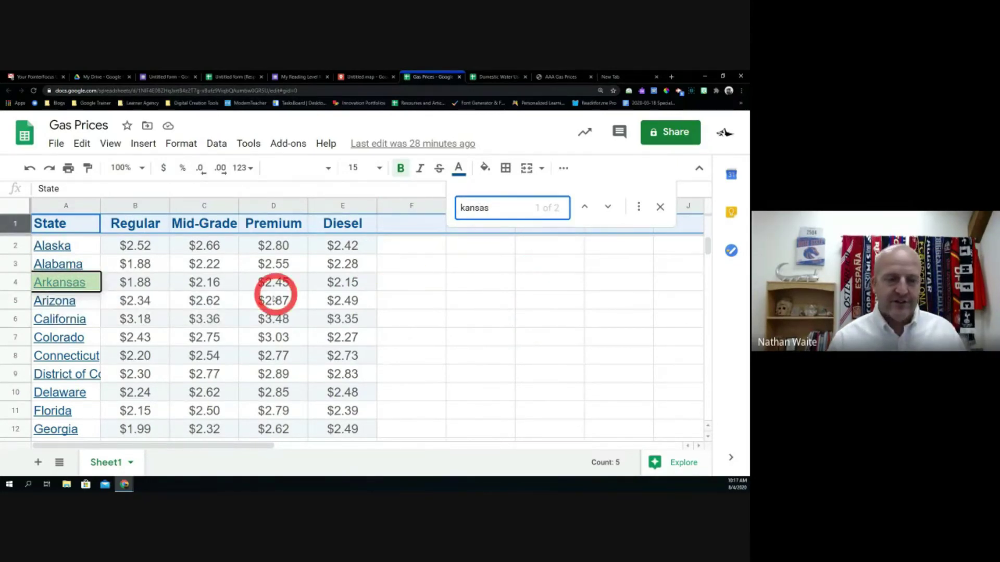
Move back and forth between the "kansas" search matches in the State column of the Gas Prices spreadsheet.
key(Return)
key(Return)
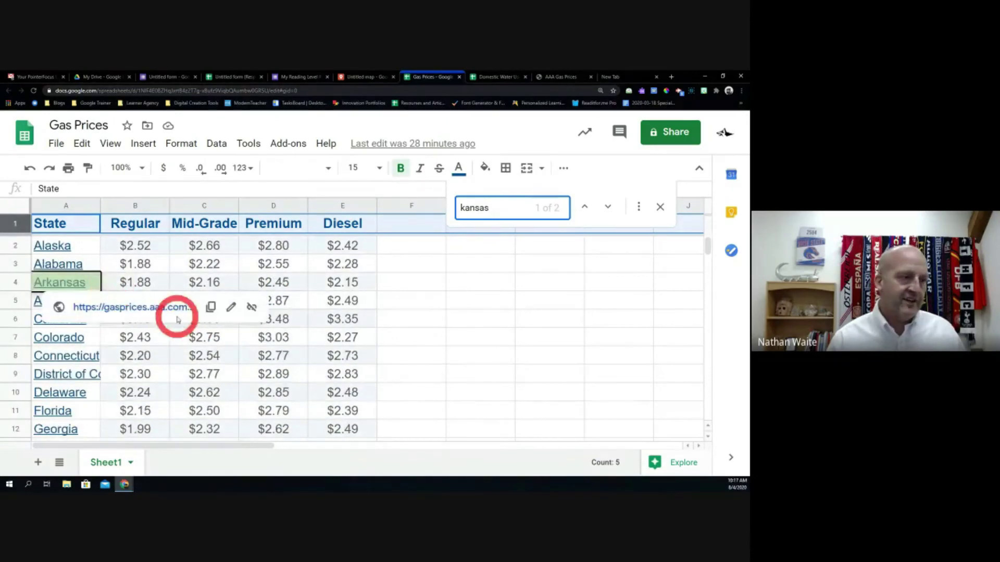
scroll(180, 356, down, 10)
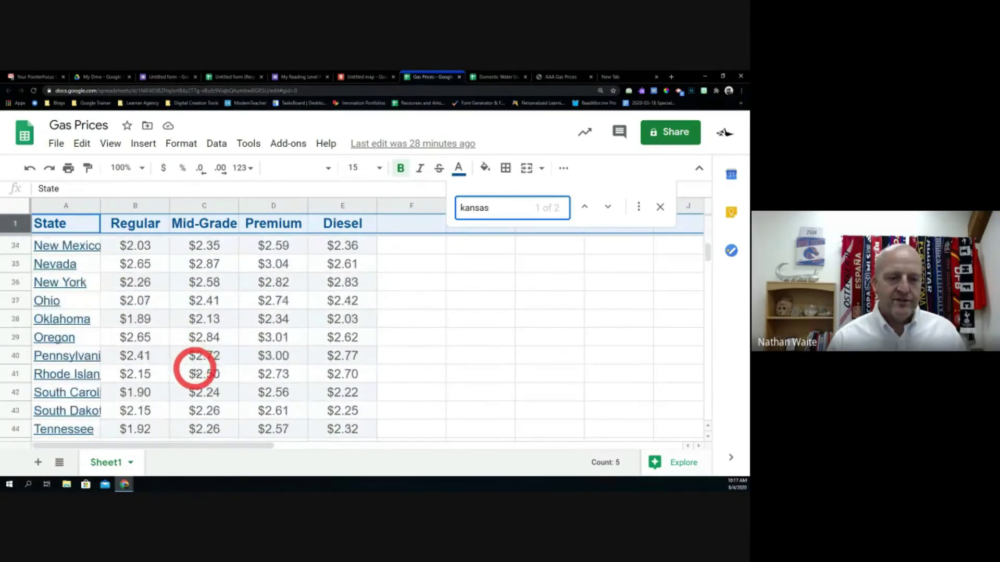
scroll(180, 357, up, 3)
click(607, 207)
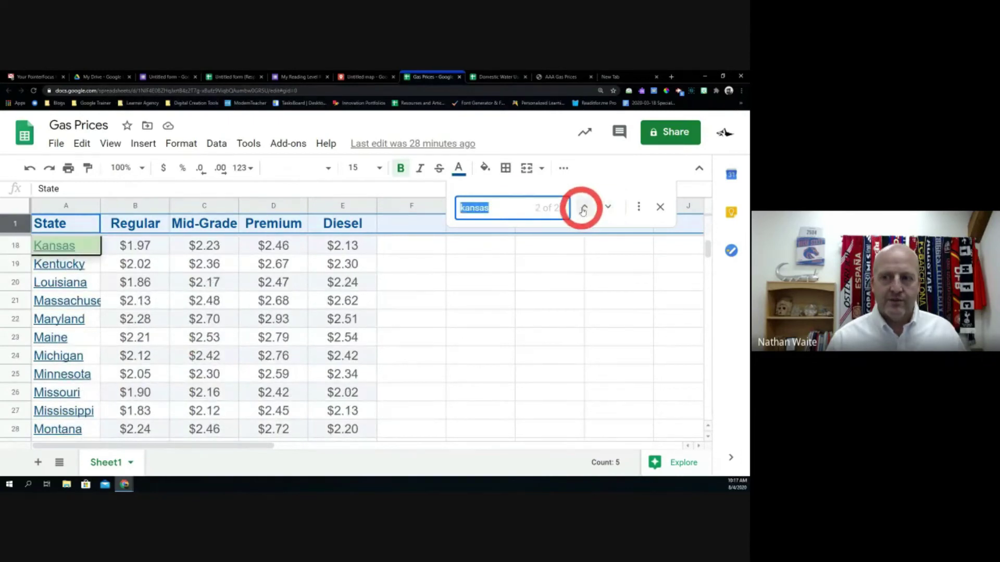
click(584, 208)
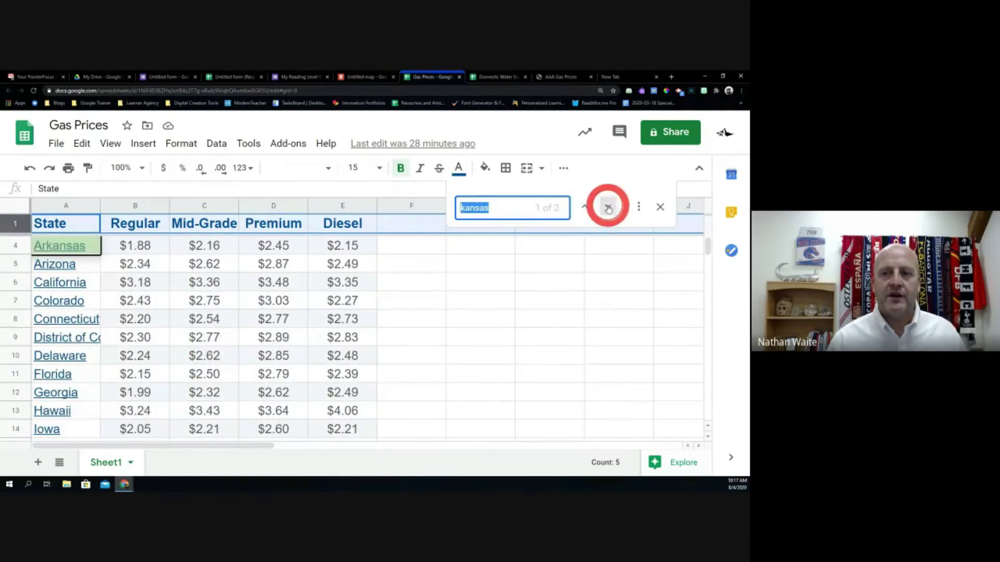
click(608, 207)
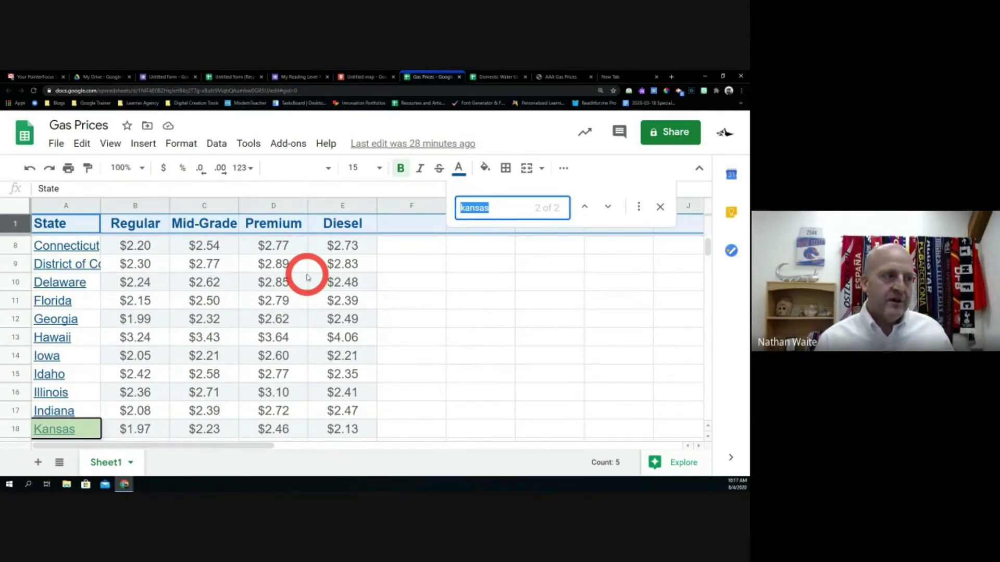
Open the Domestic Water Use form from the recent files in Google Drive.
click(308, 79)
click(176, 78)
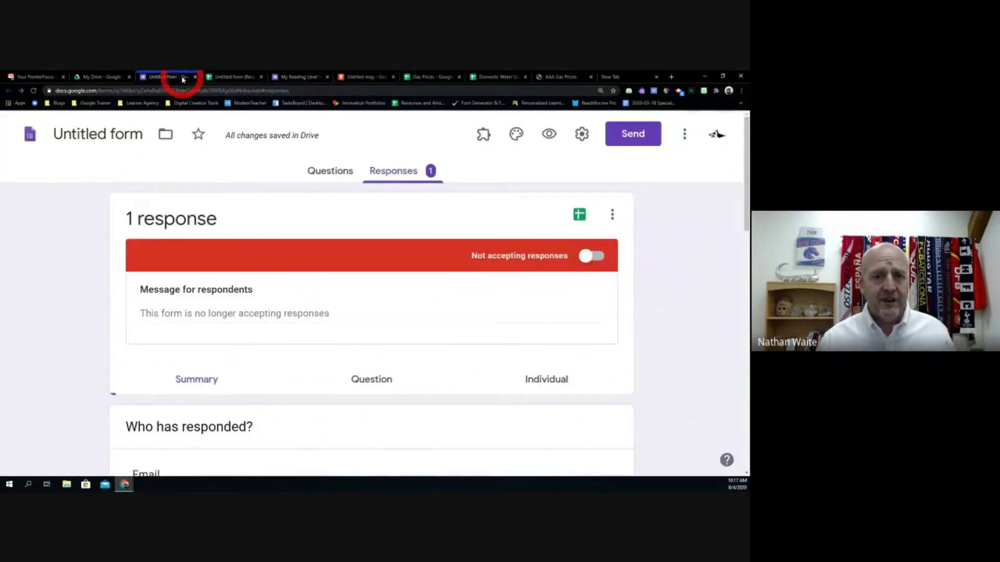
click(298, 78)
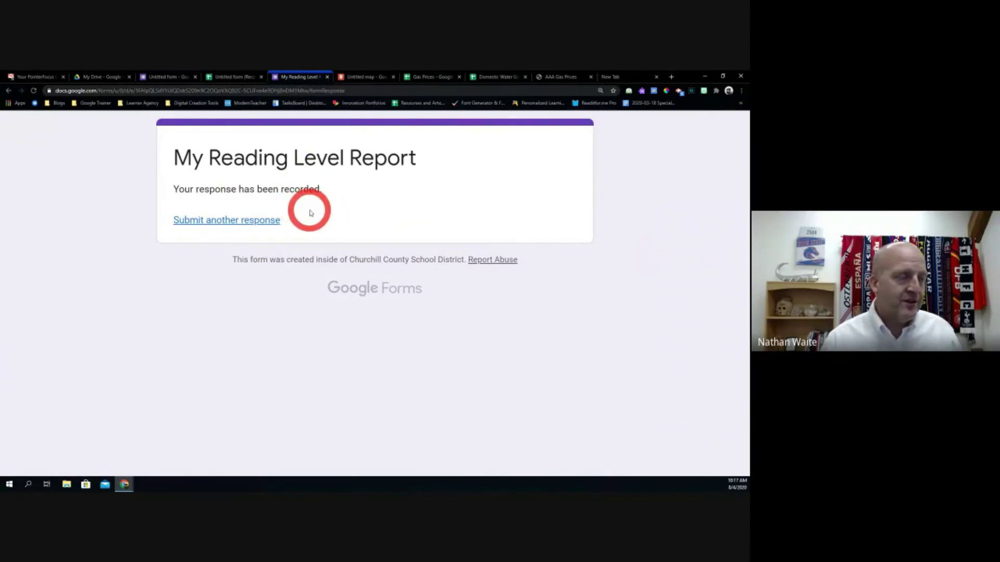
click(104, 78)
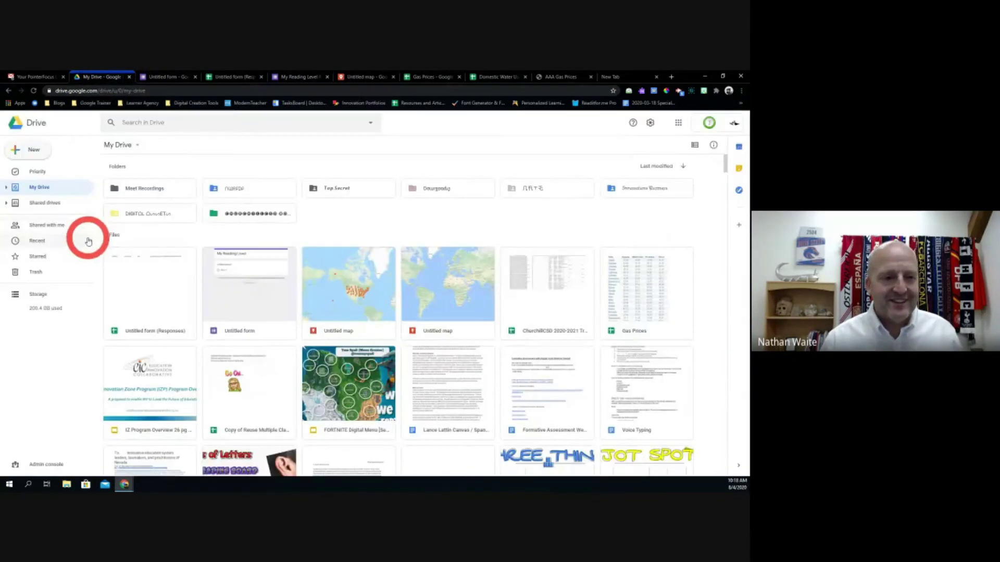
click(37, 241)
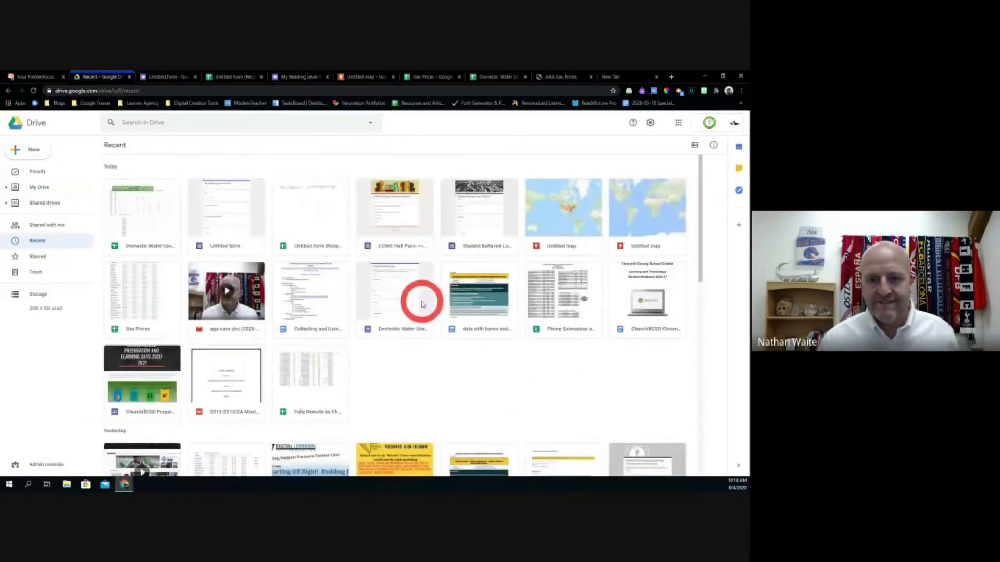
double_click(422, 300)
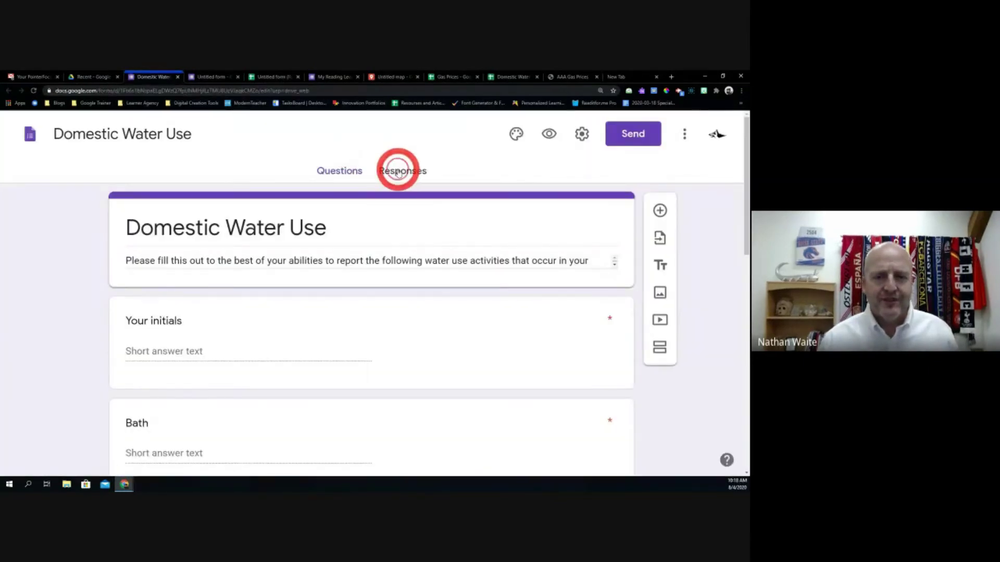
Review the Domestic Water Use form's responses by question, covering the Your initials and Bath answers.
click(398, 171)
click(373, 292)
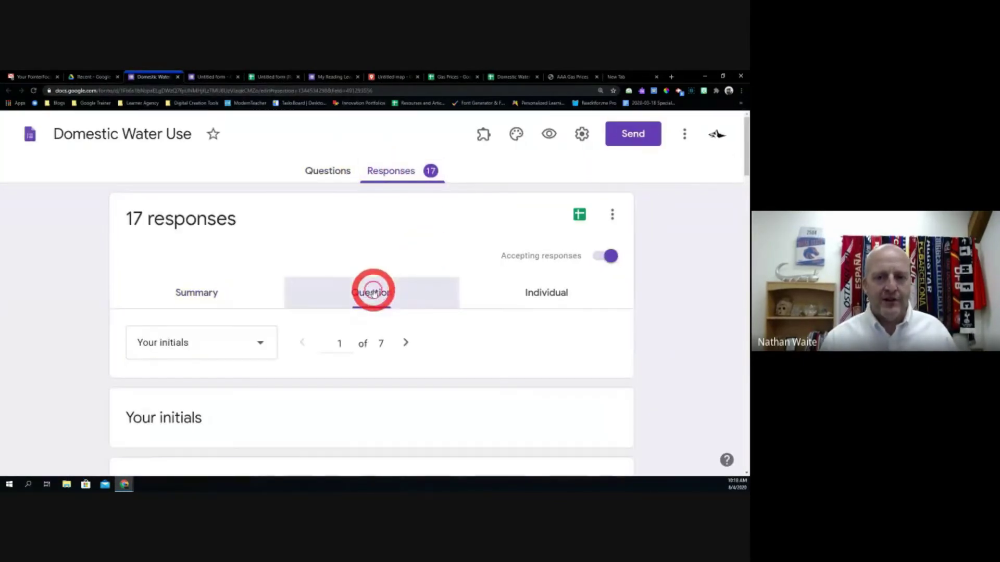
scroll(438, 297, down, 8)
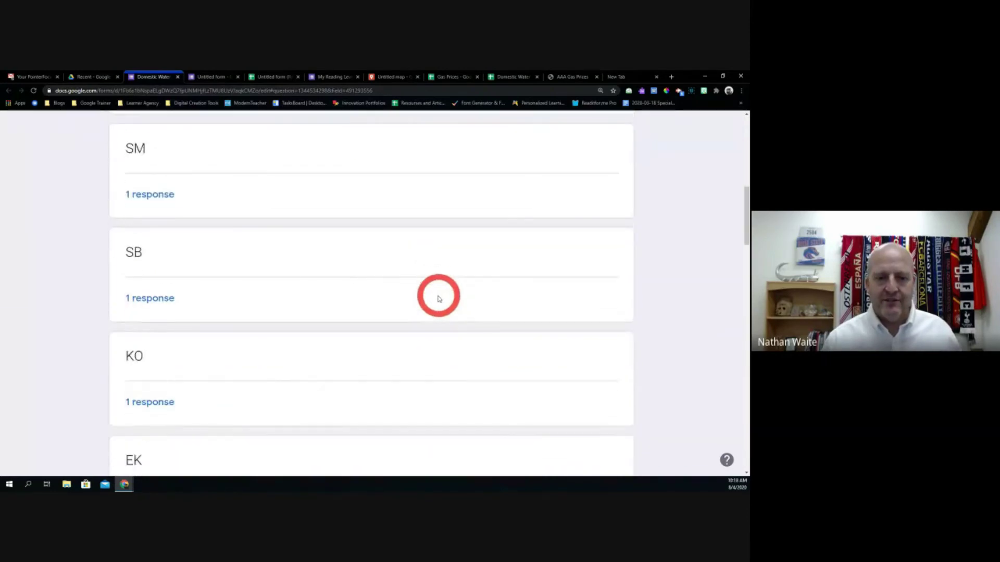
scroll(368, 226, up, 8)
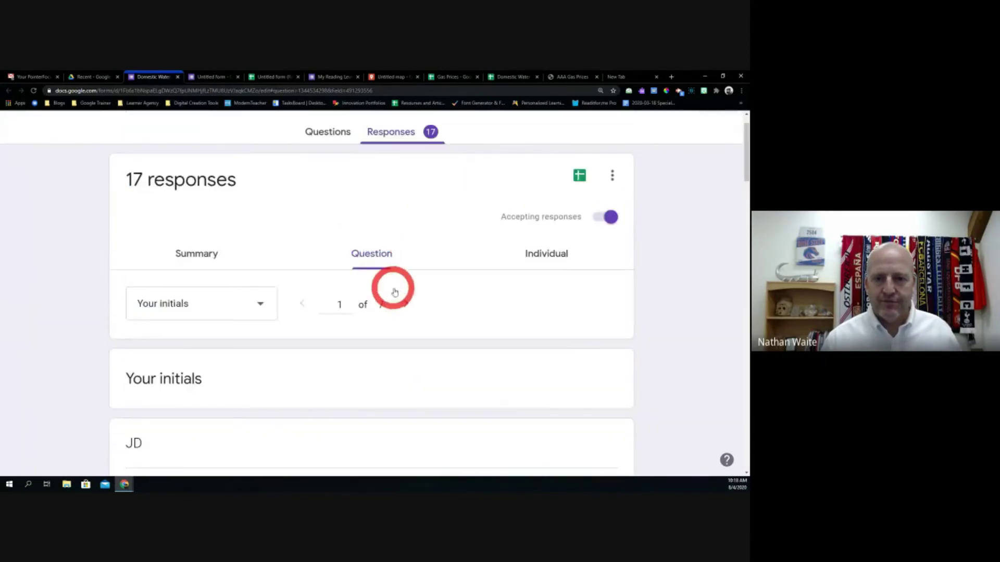
click(405, 301)
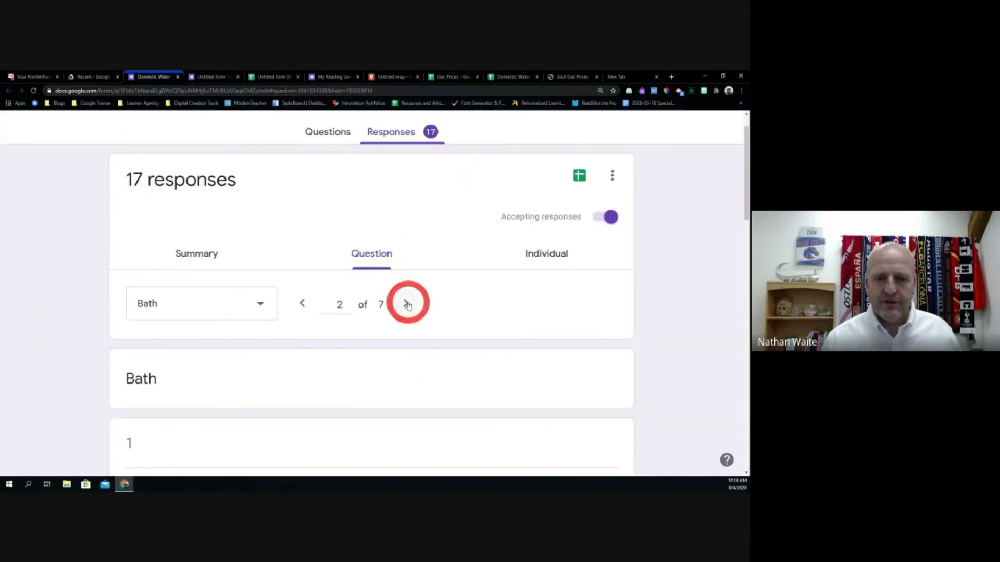
scroll(357, 330, down, 6)
scroll(356, 328, up, 5)
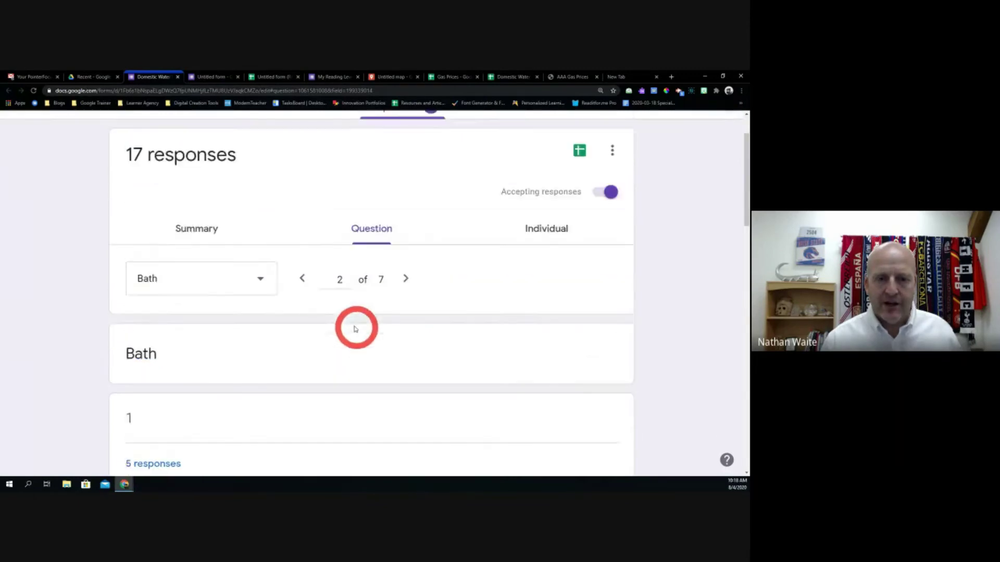
Review the form's response summary charts from Bath through Washing Machine Loads.
click(211, 290)
scroll(290, 304, down, 5)
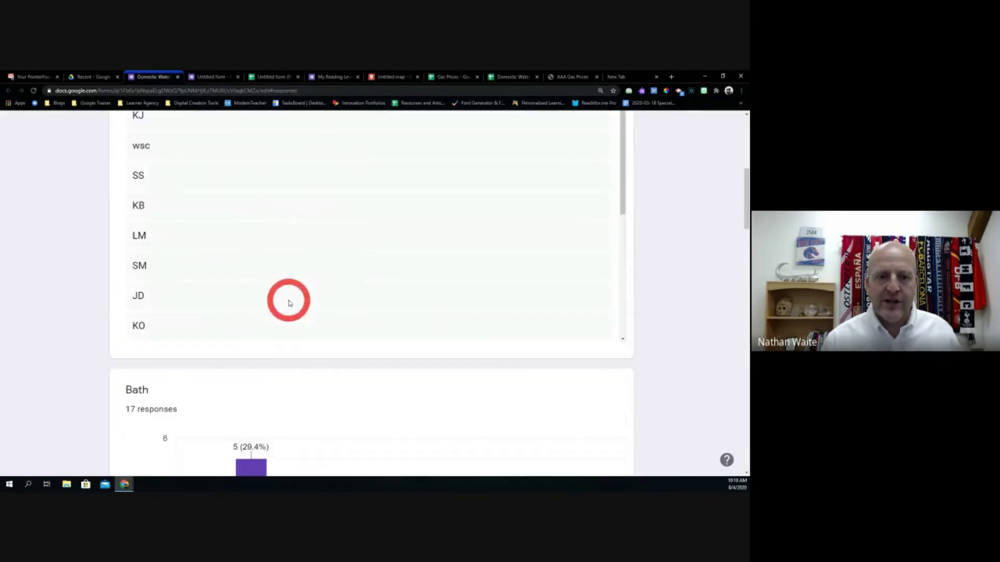
scroll(290, 303, down, 3)
scroll(367, 364, down, 6)
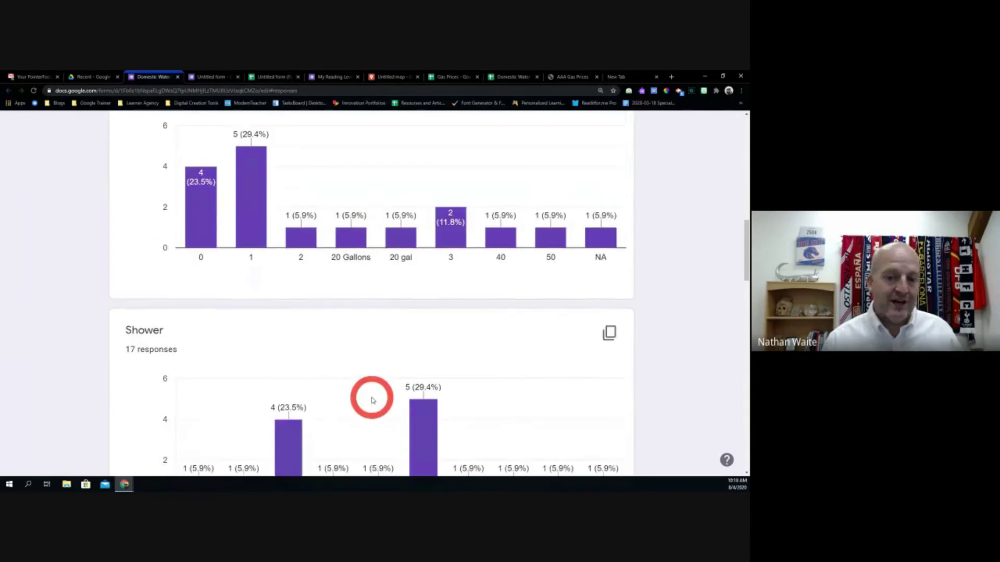
scroll(373, 400, down, 5)
scroll(373, 398, down, 4)
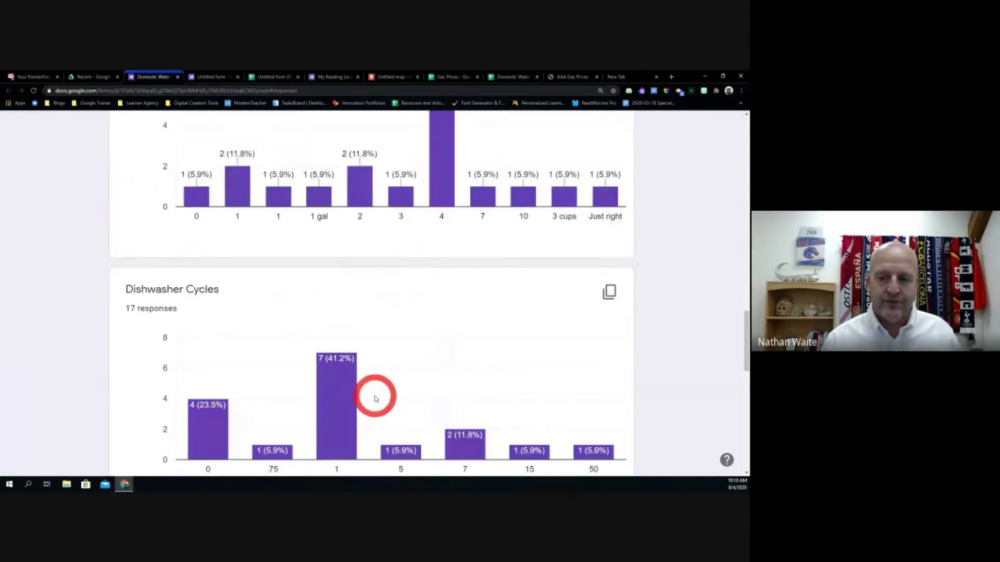
scroll(376, 399, down, 5)
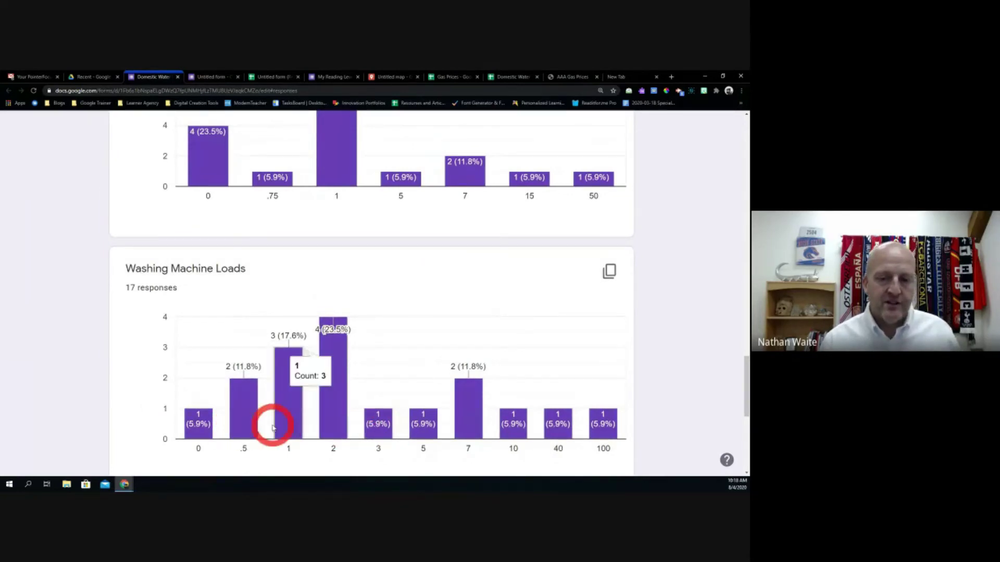
mouse_move(290, 352)
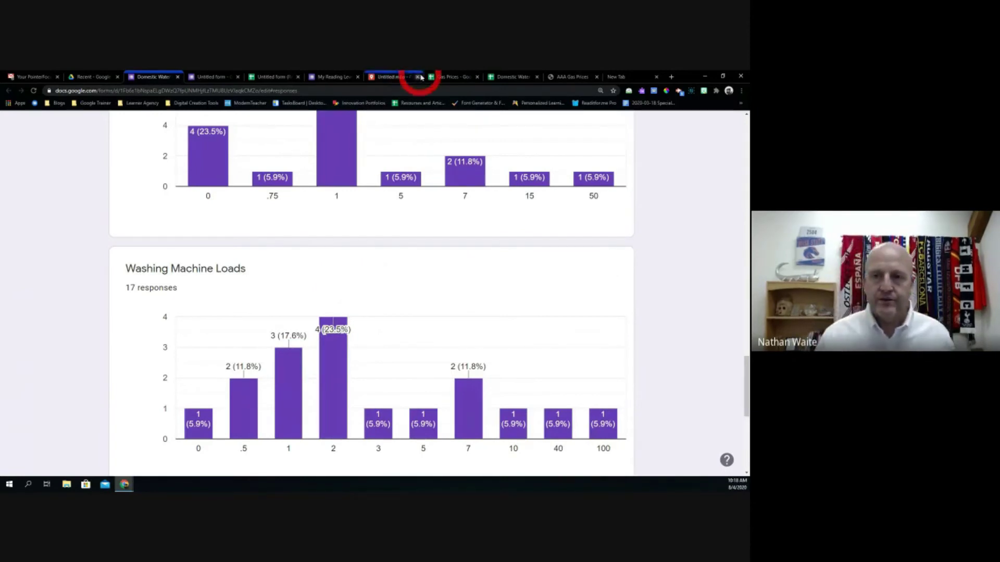
Switch to the Domestic Water Use responses spreadsheet and clear the Water Use Events column and the column beside it, down to row 28.
click(465, 79)
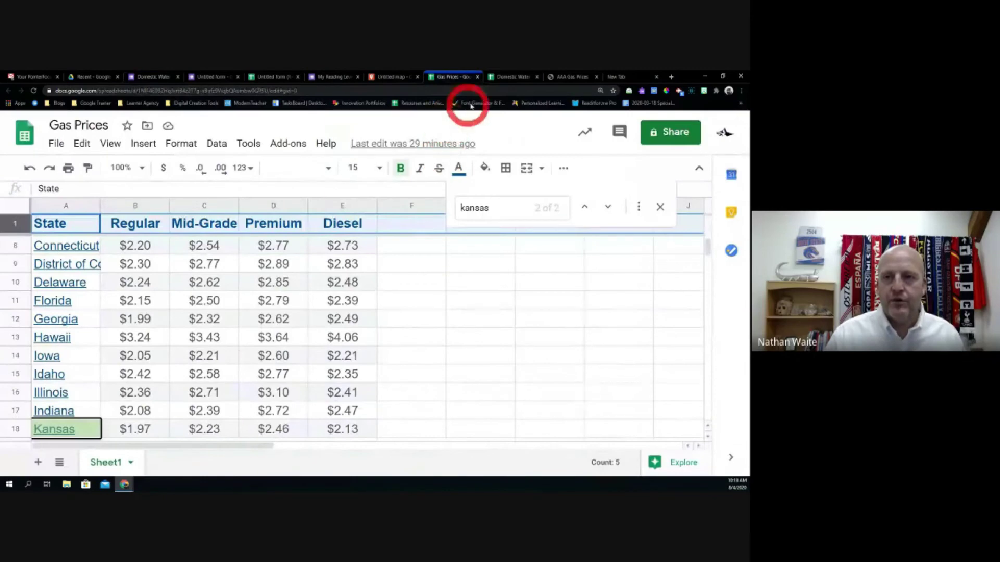
click(508, 78)
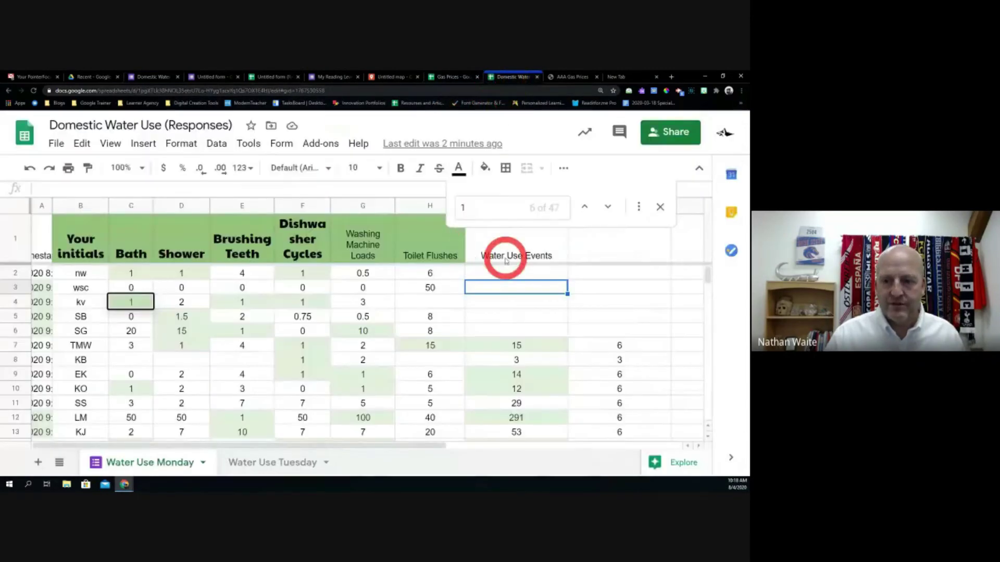
drag(505, 257, 655, 305)
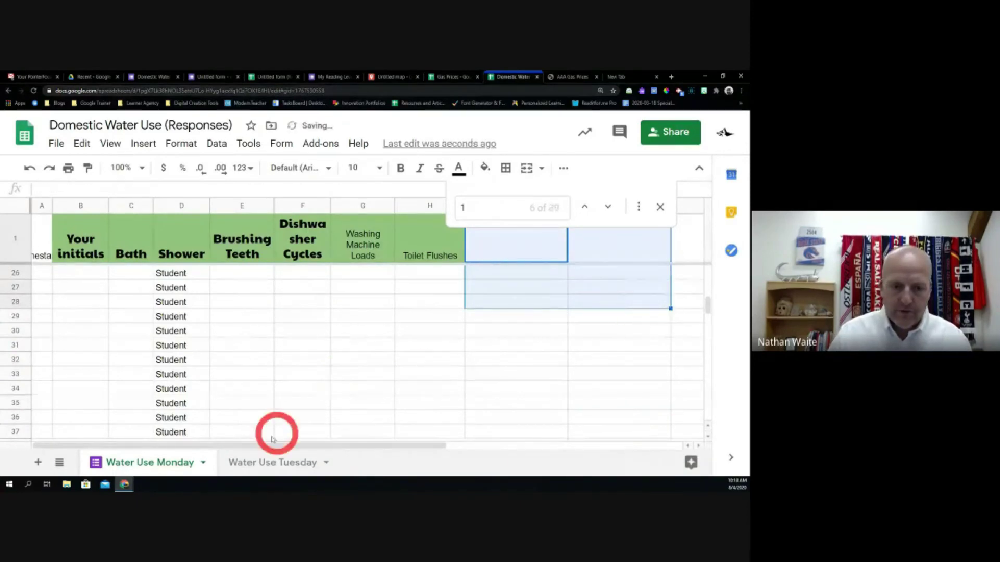
key(Delete)
Clear all the Student entries in the Shower column from row 20 to row 37.
click(204, 431)
drag(197, 397, 189, 272)
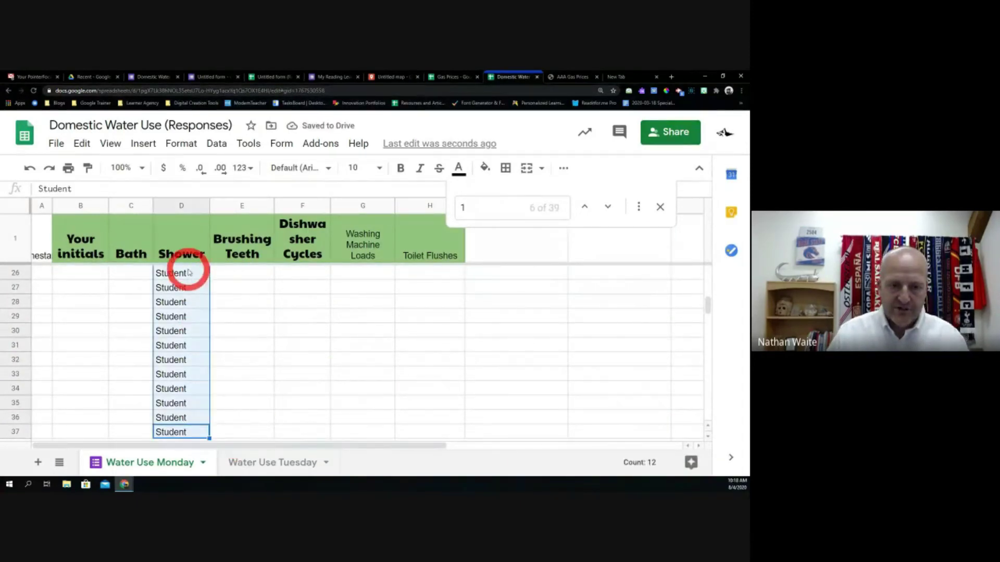
key(Delete)
scroll(196, 353, up, 3)
drag(196, 330, 191, 421)
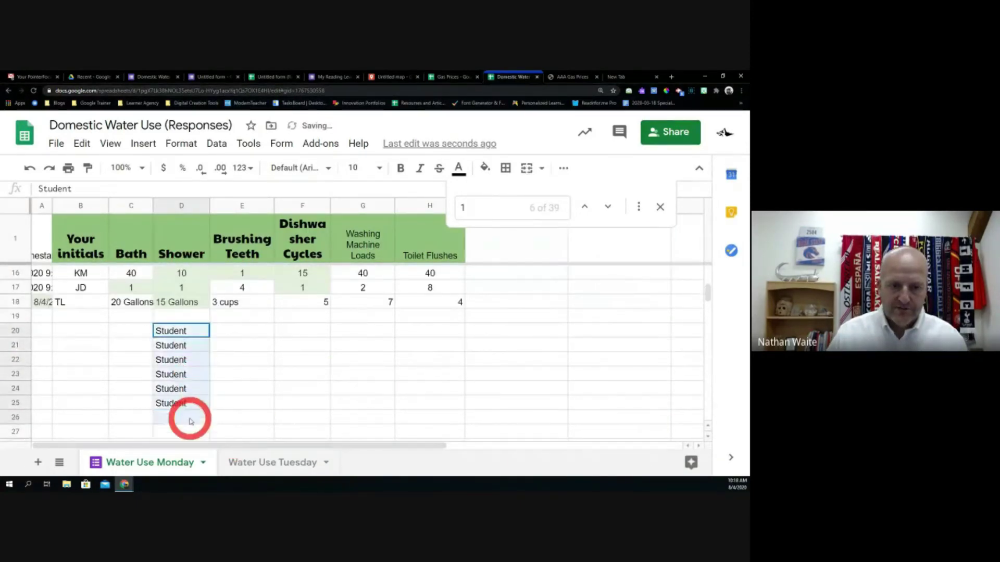
key(Delete)
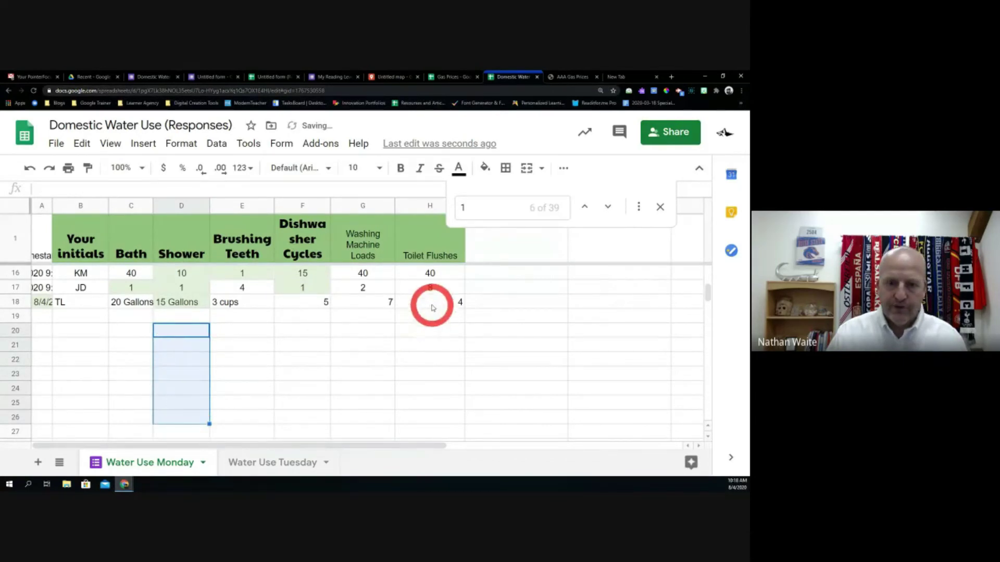
Clear the response in row 18 of the Water Use Monday sheet and close the search for "1".
drag(430, 304, 45, 302)
key(Delete)
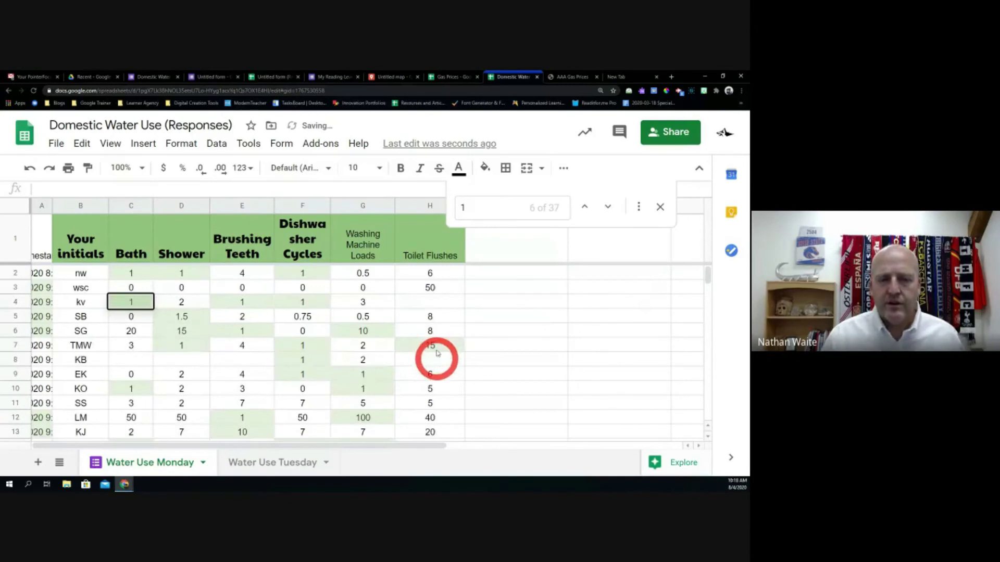
click(163, 278)
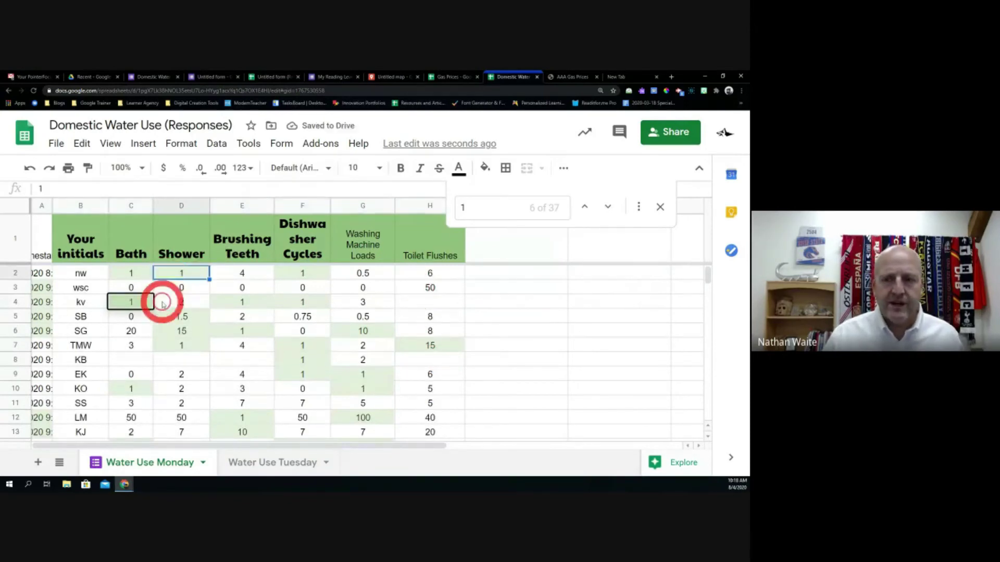
click(659, 207)
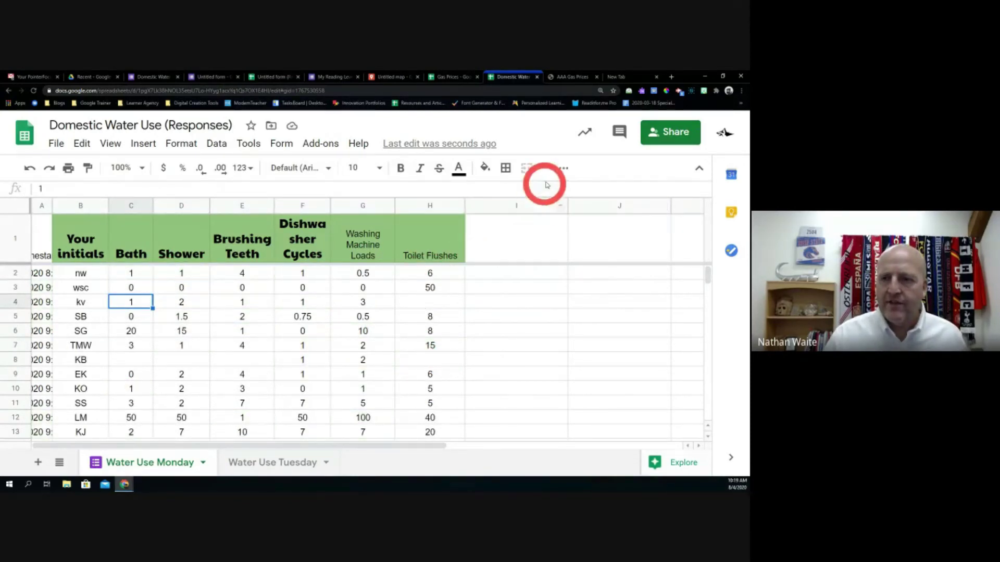
Insert a chart from the initials and Bath data in cells B2:C11.
click(564, 169)
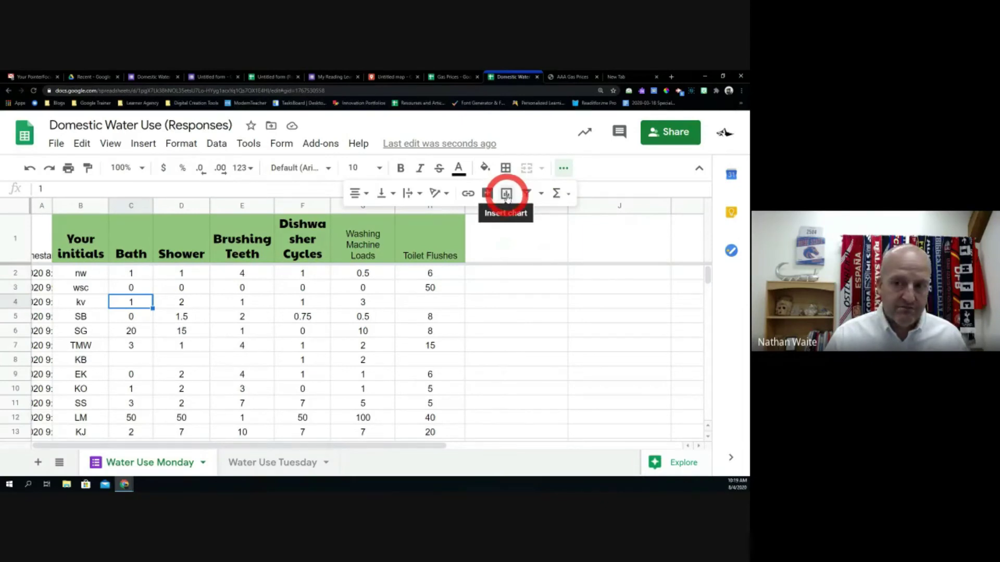
click(517, 332)
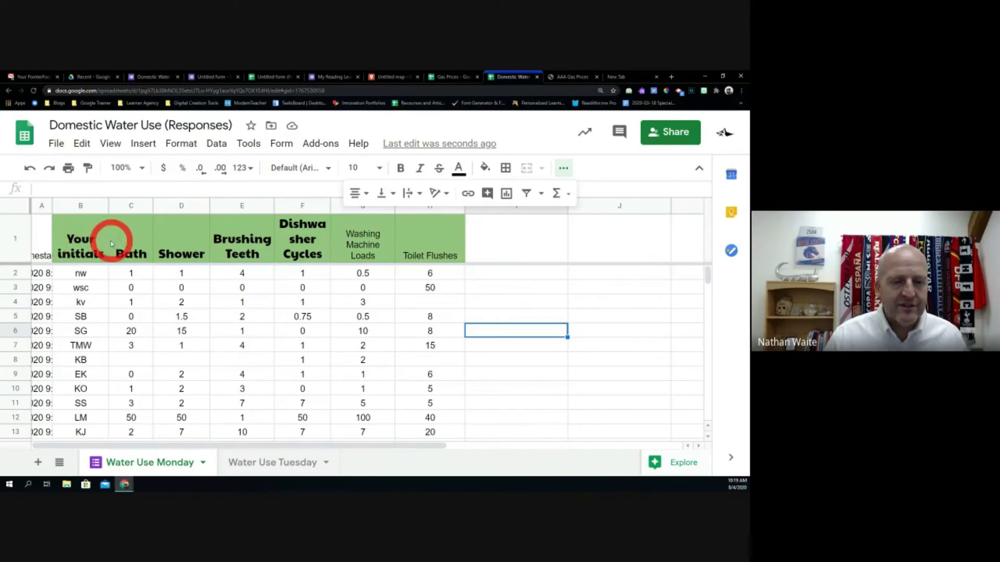
click(83, 239)
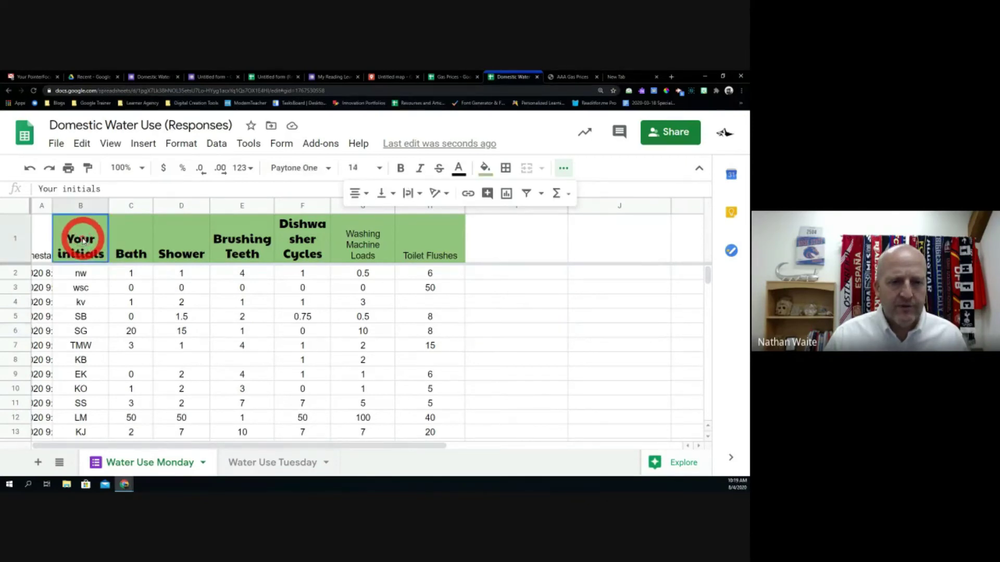
drag(83, 239, 112, 402)
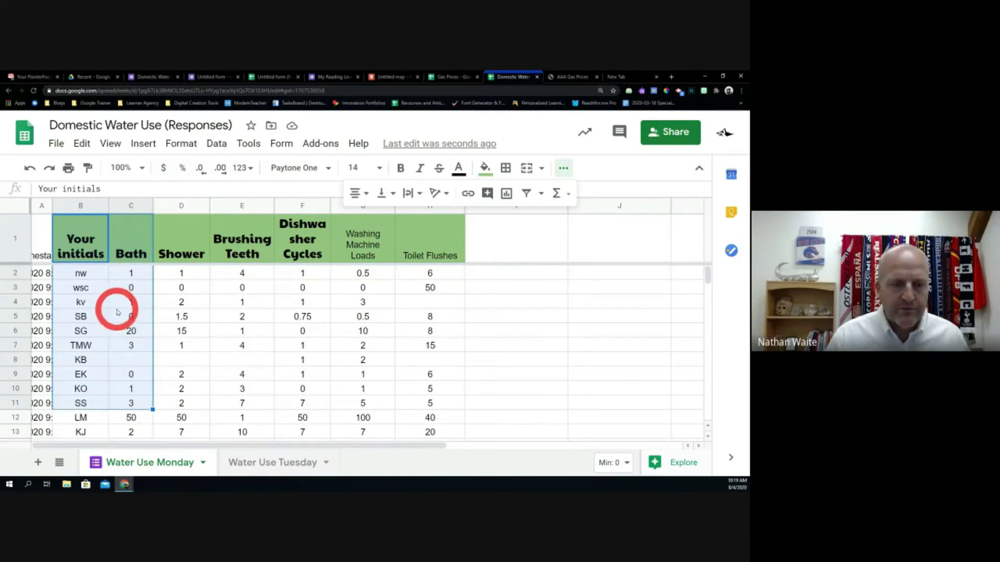
drag(86, 272, 114, 404)
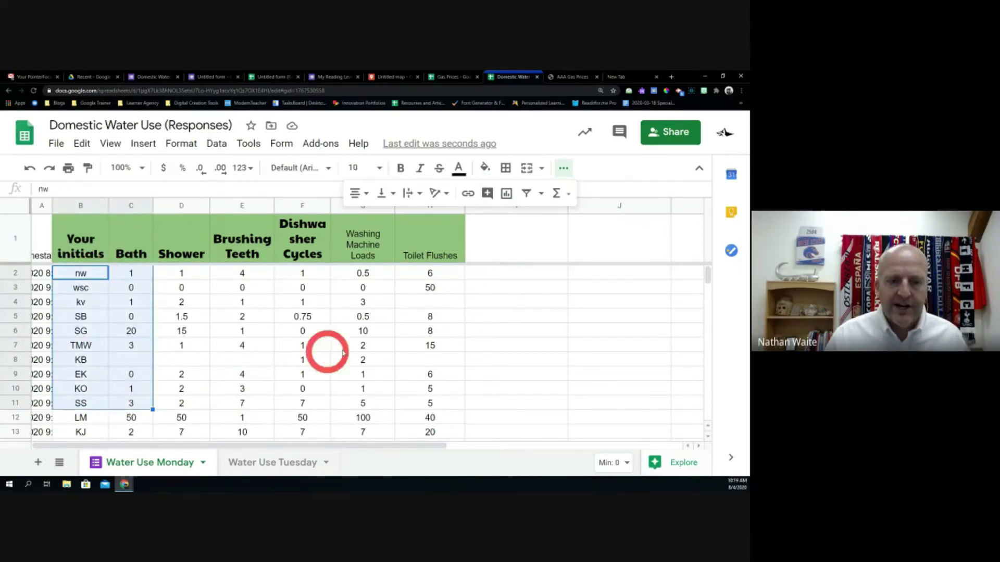
click(506, 194)
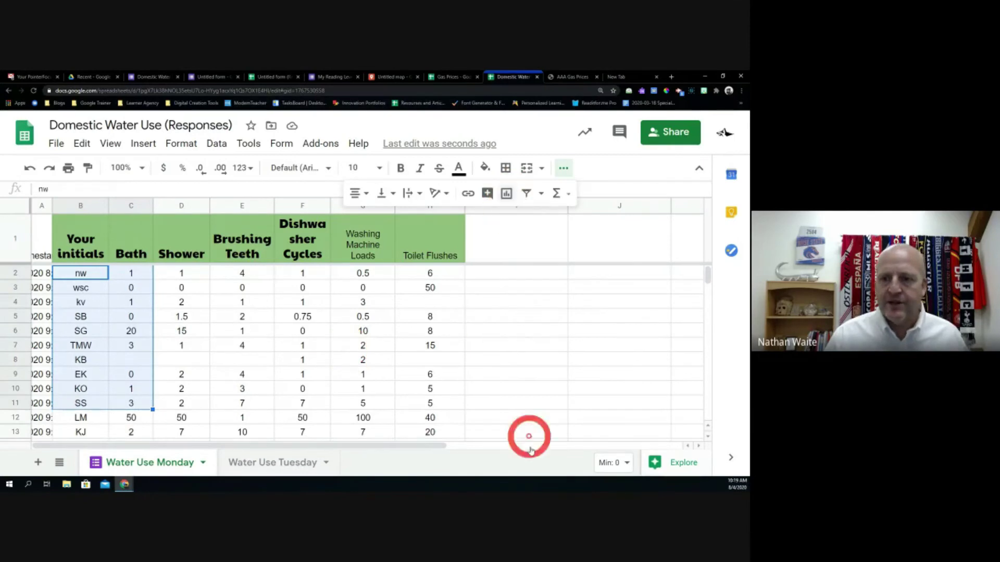
Insert a column chart of Bath against initials from the selected cells and dismiss the chart customization tip.
click(509, 201)
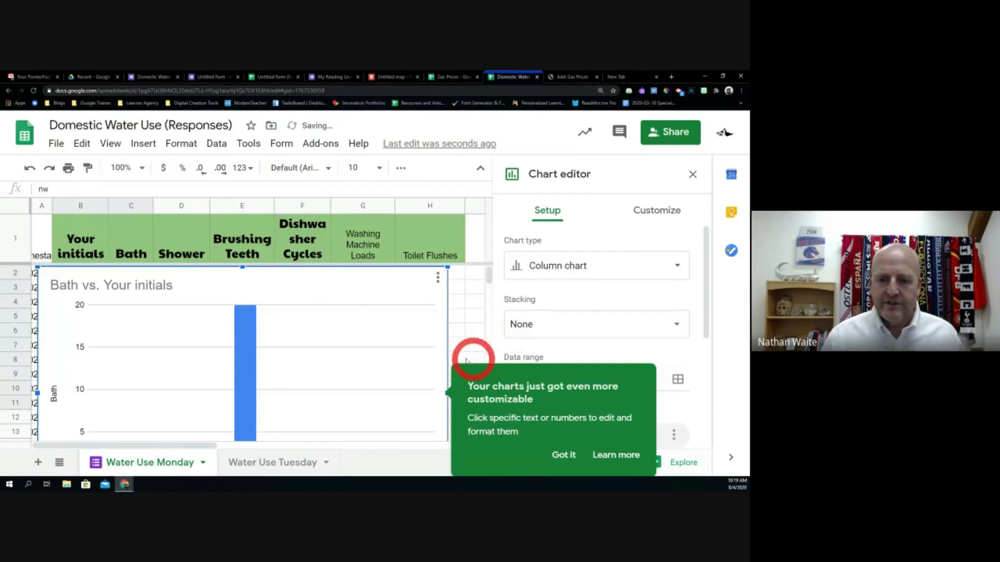
scroll(370, 350, down, 5)
scroll(359, 350, up, 4)
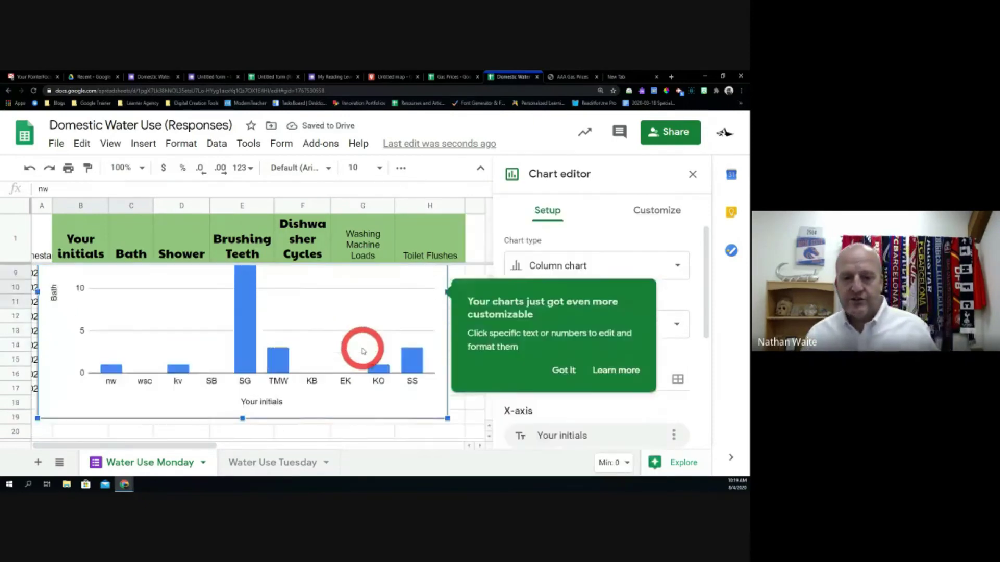
scroll(354, 351, down, 2)
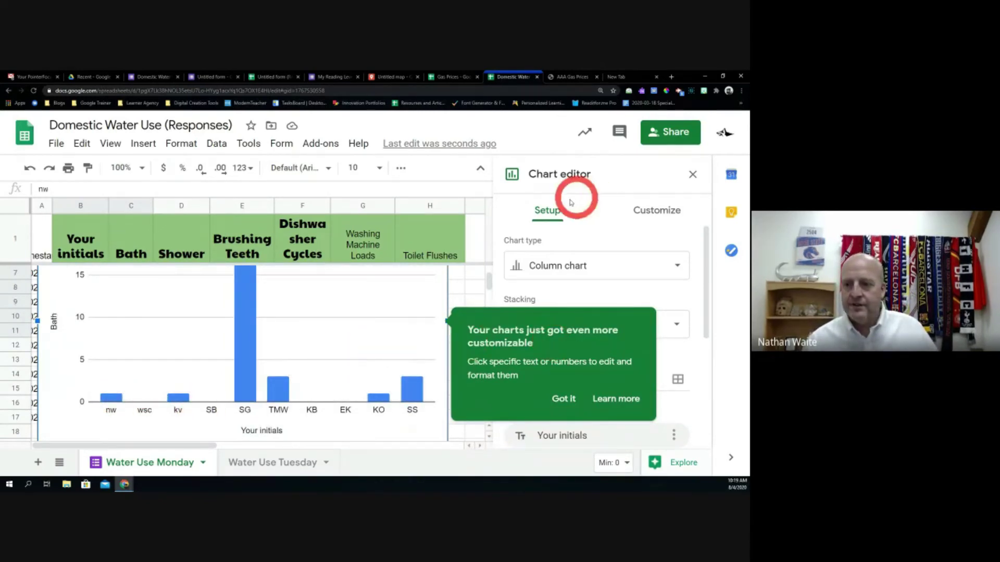
click(572, 402)
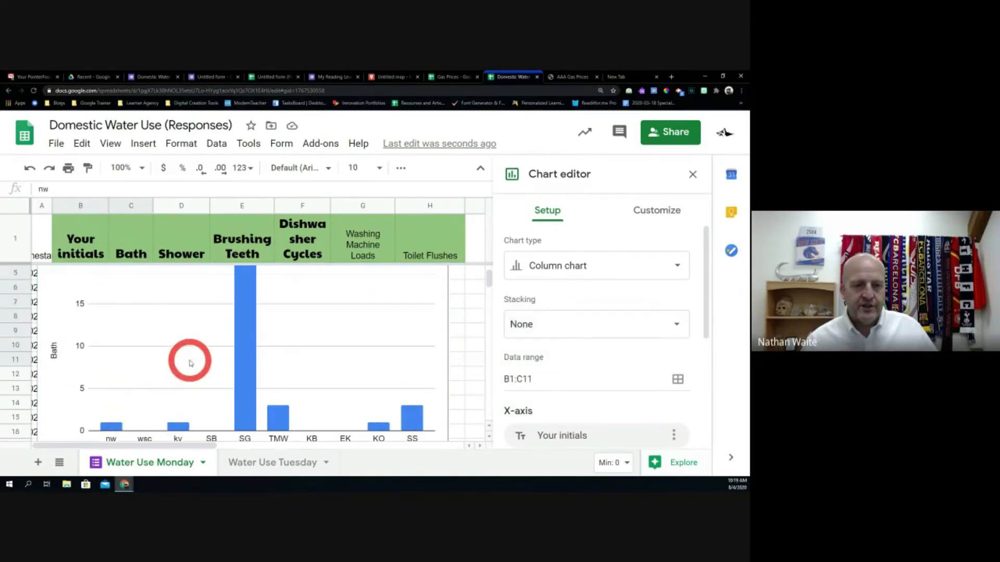
Move the Bath vs. Your initials chart slightly right so its left edge lines up with column B.
scroll(190, 361, up, 3)
scroll(190, 360, down, 5)
scroll(190, 360, up, 3)
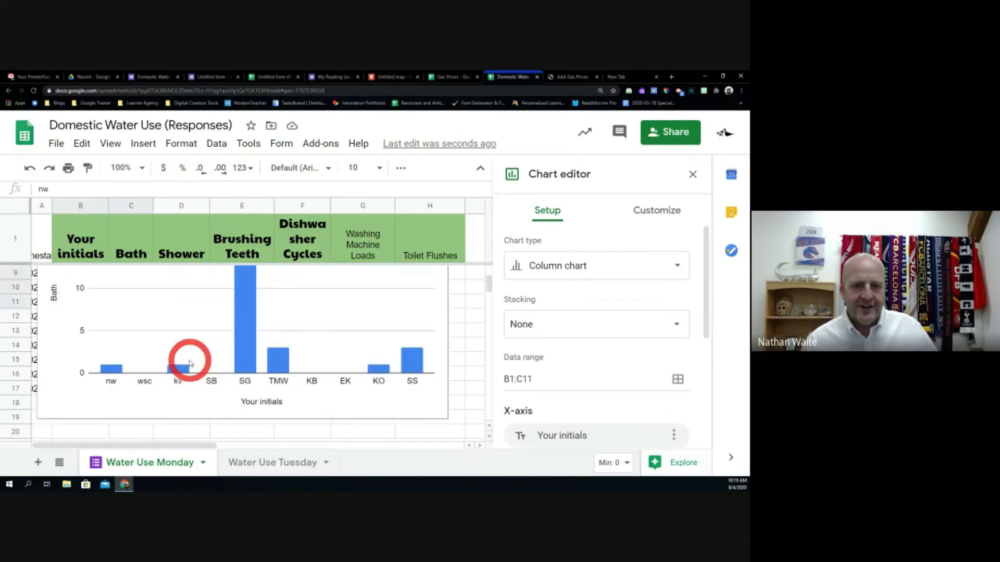
scroll(191, 363, up, 3)
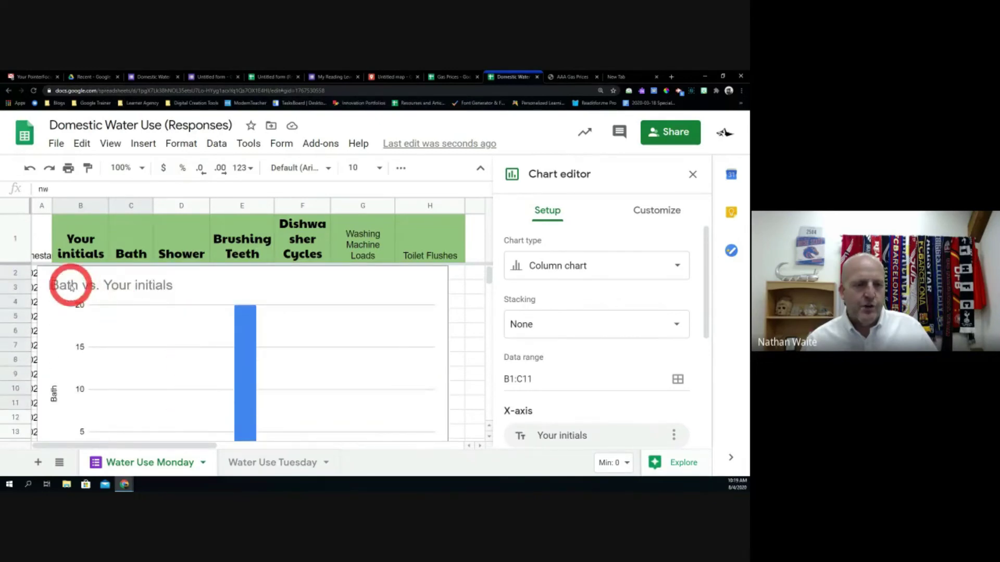
click(264, 281)
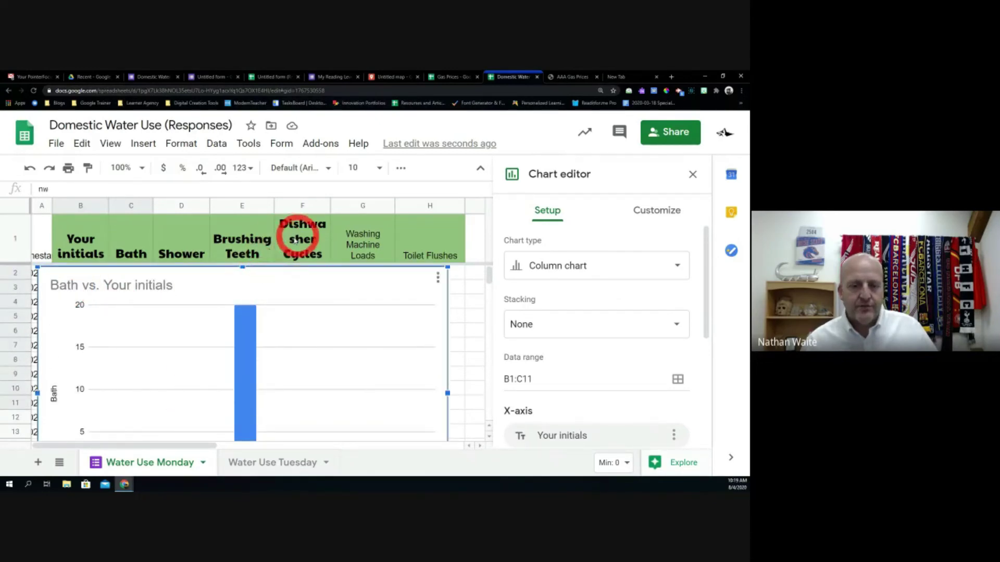
drag(285, 279, 305, 277)
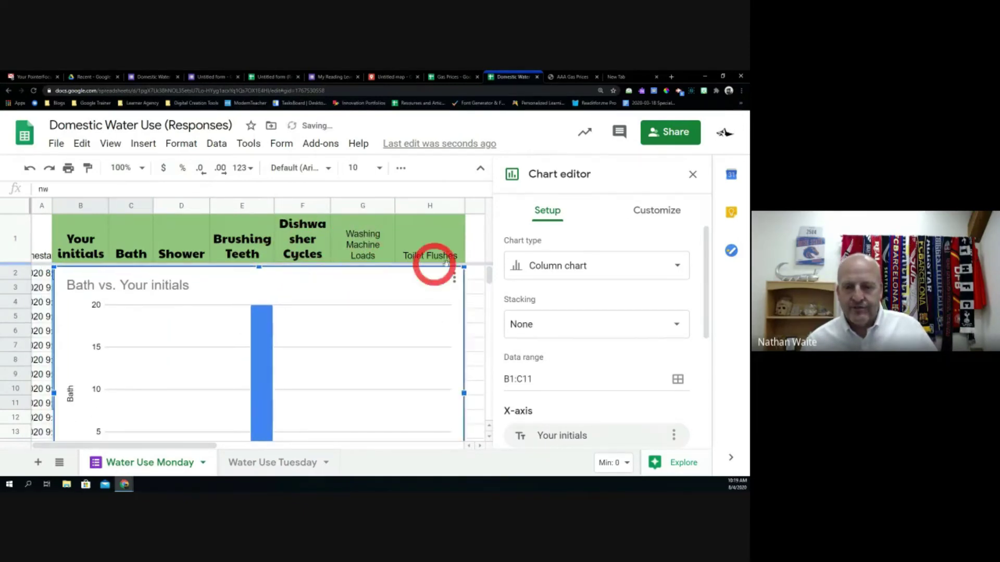
Examine the chart's setup and customization options, then compare its columns with the initials along the horizontal axis.
scroll(433, 264, down, 1)
scroll(596, 277, down, 1)
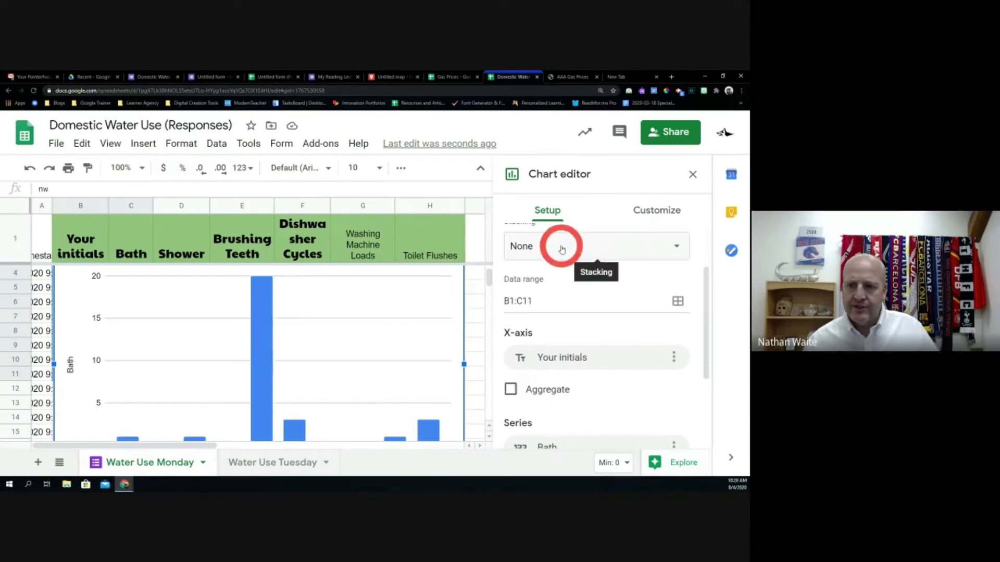
click(651, 214)
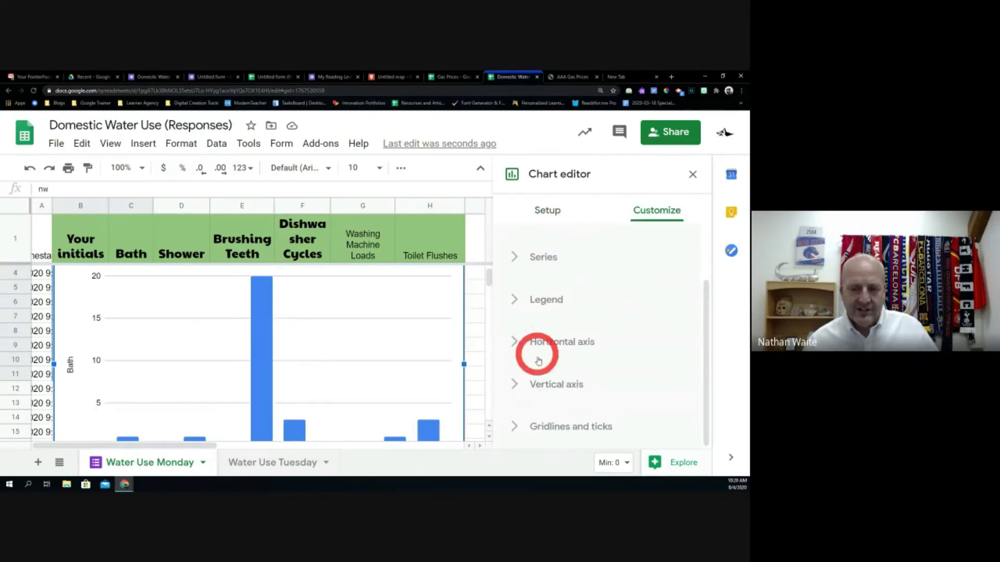
click(544, 211)
scroll(548, 304, down, 3)
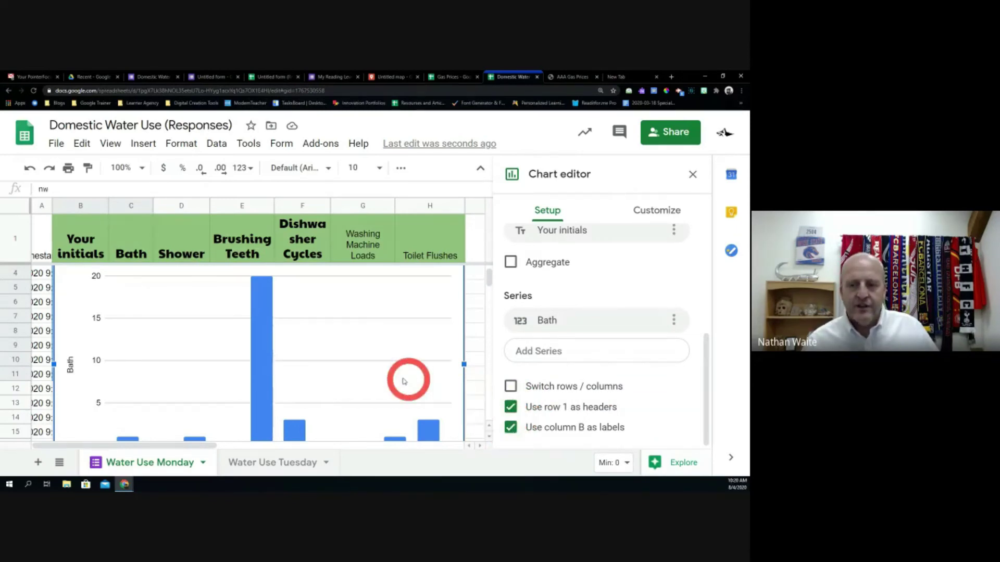
scroll(404, 377, down, 3)
scroll(400, 379, up, 1)
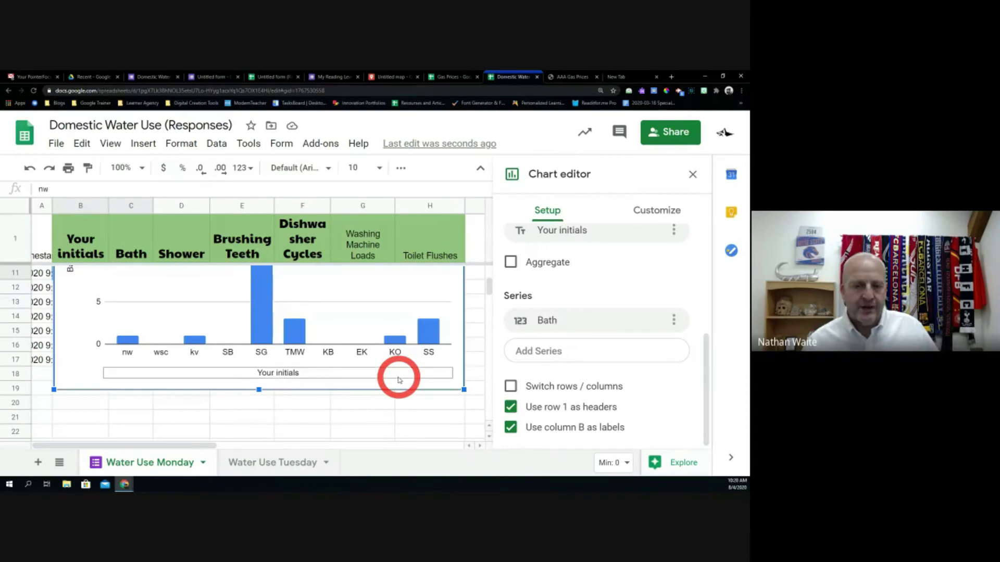
scroll(301, 353, up, 3)
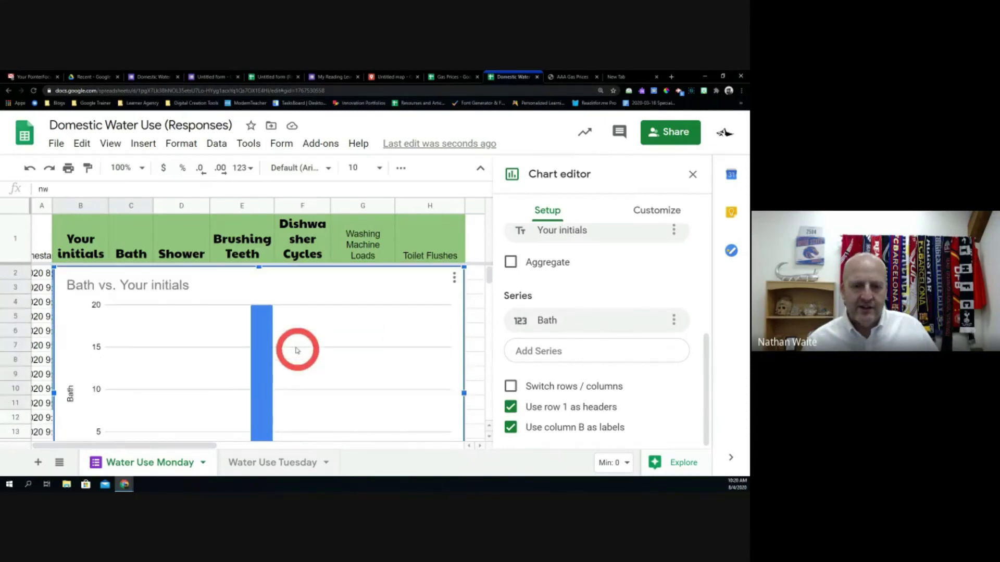
scroll(250, 328, down, 4)
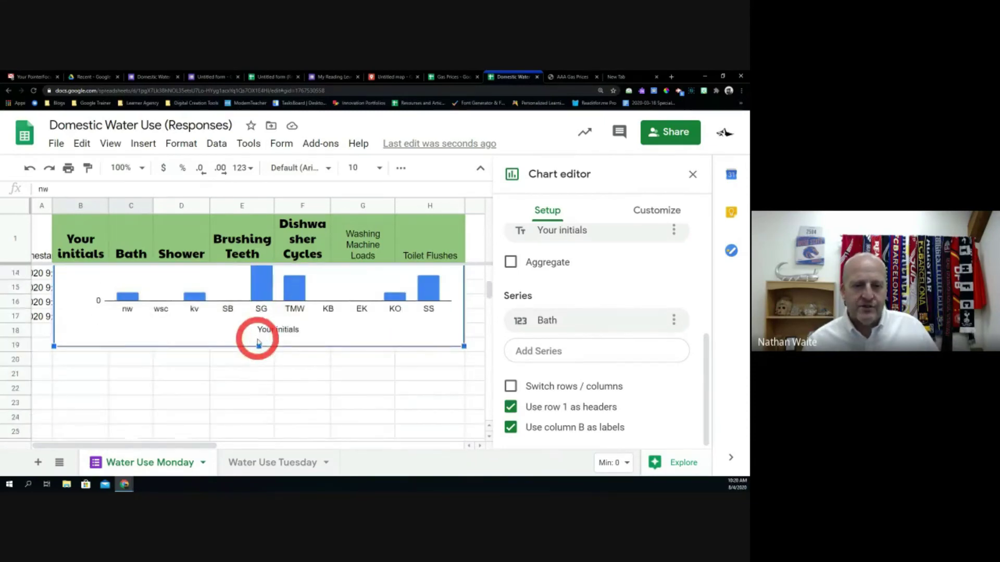
scroll(258, 342, up, 4)
scroll(261, 348, down, 1)
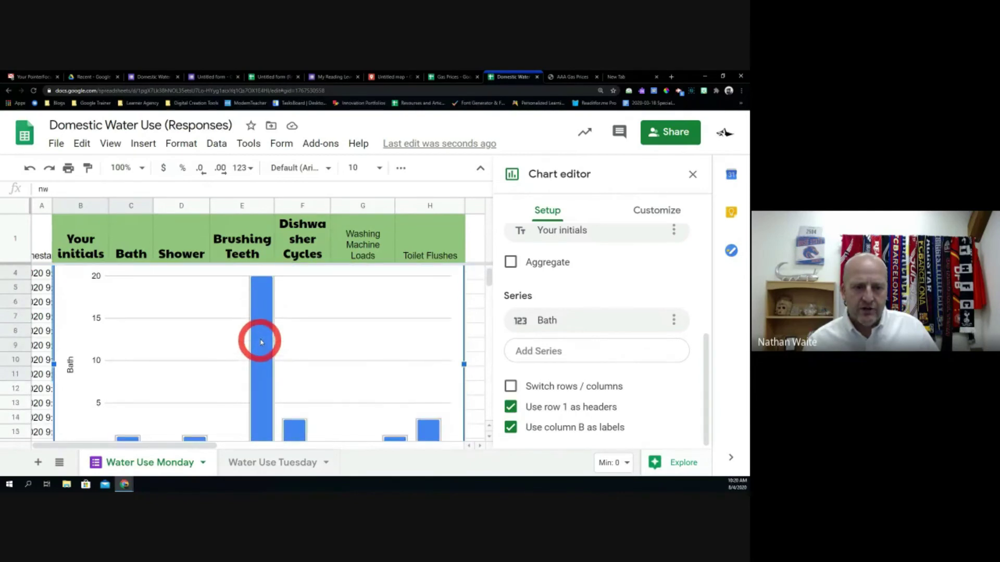
scroll(263, 320, down, 3)
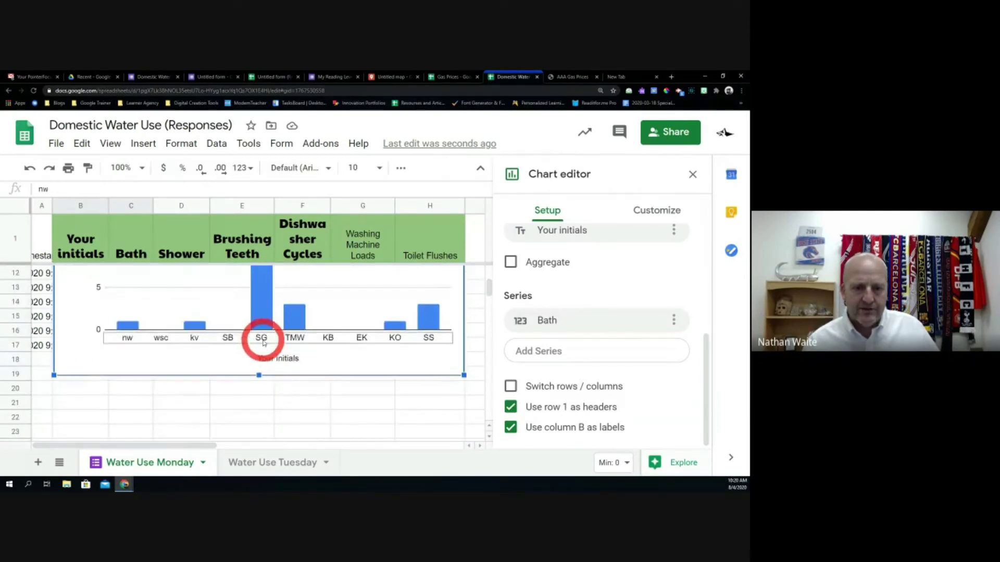
scroll(132, 339, up, 2)
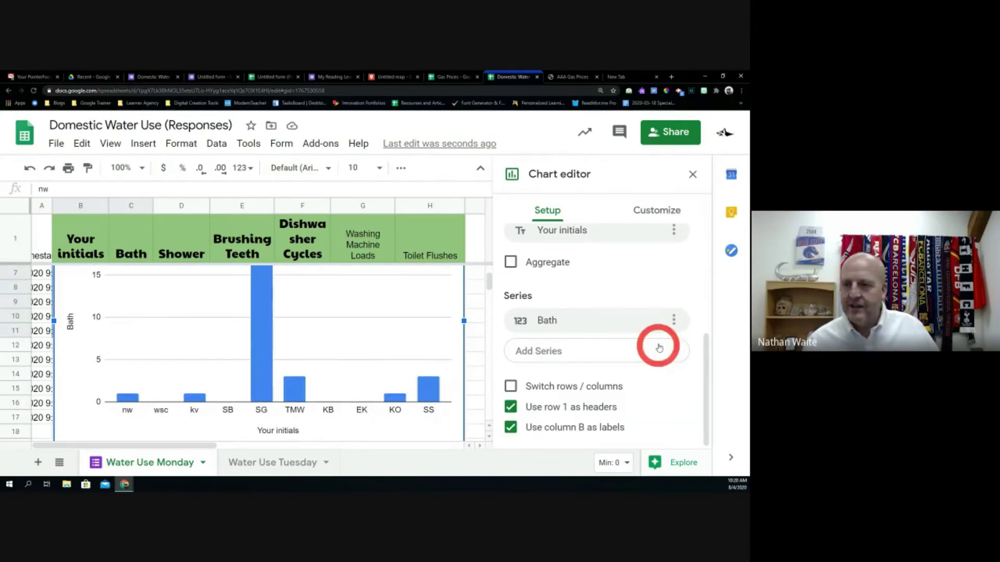
Change the Bath chart from a column chart to the suggested pie chart.
scroll(659, 348, up, 4)
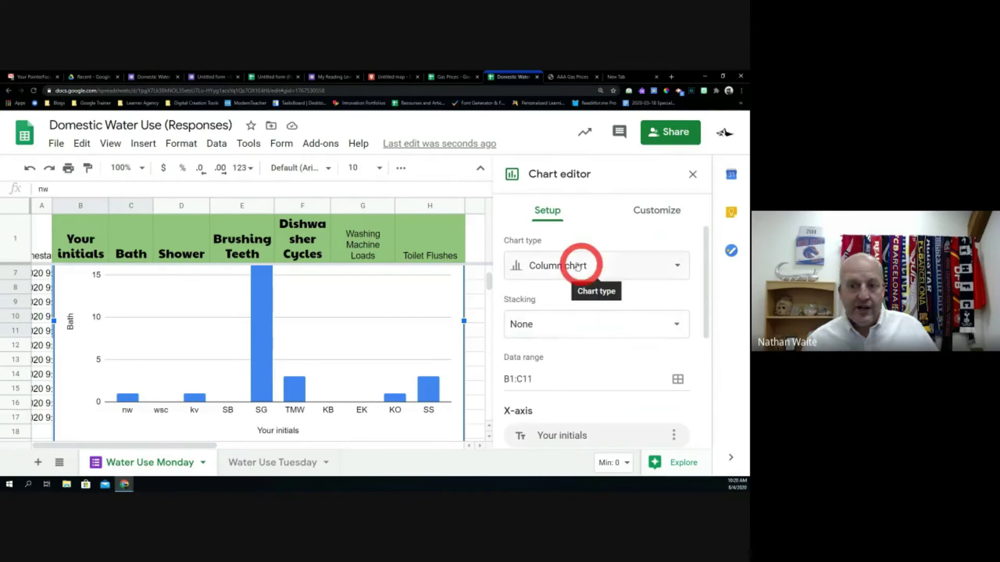
click(676, 268)
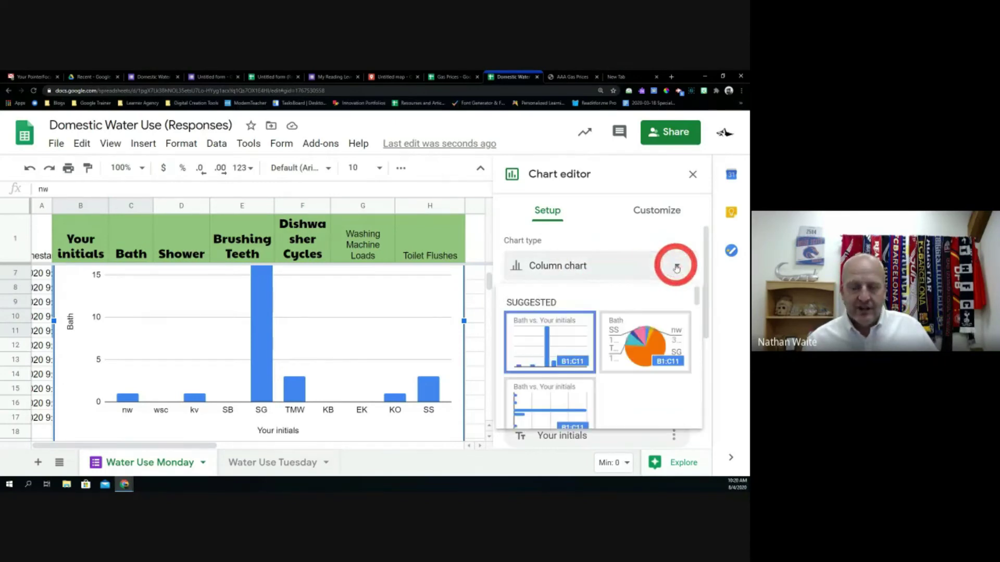
scroll(573, 343, down, 3)
scroll(577, 347, up, 3)
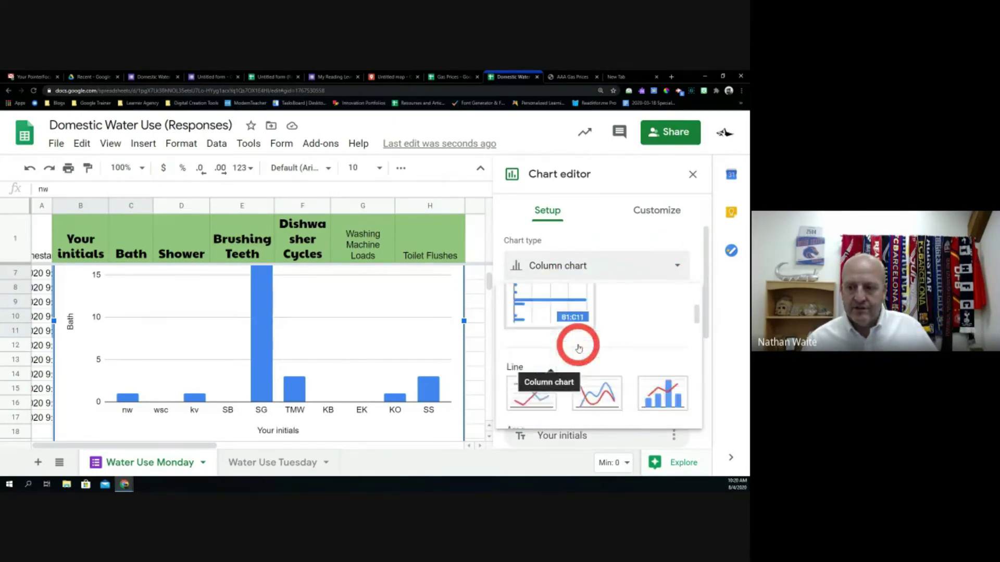
click(632, 341)
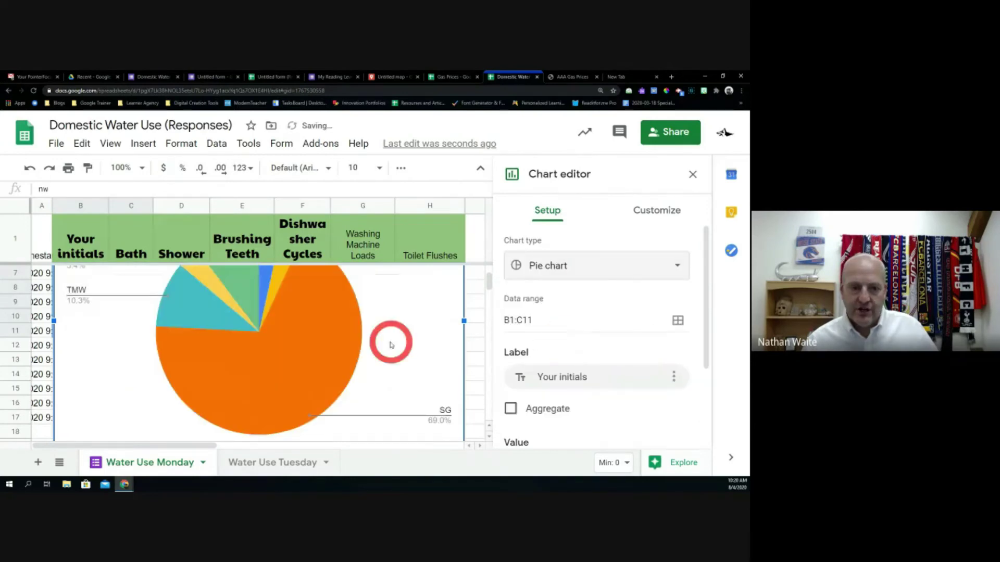
Change the Bath chart to a 3D pie chart and check its label and value settings.
click(597, 276)
scroll(577, 359, down, 10)
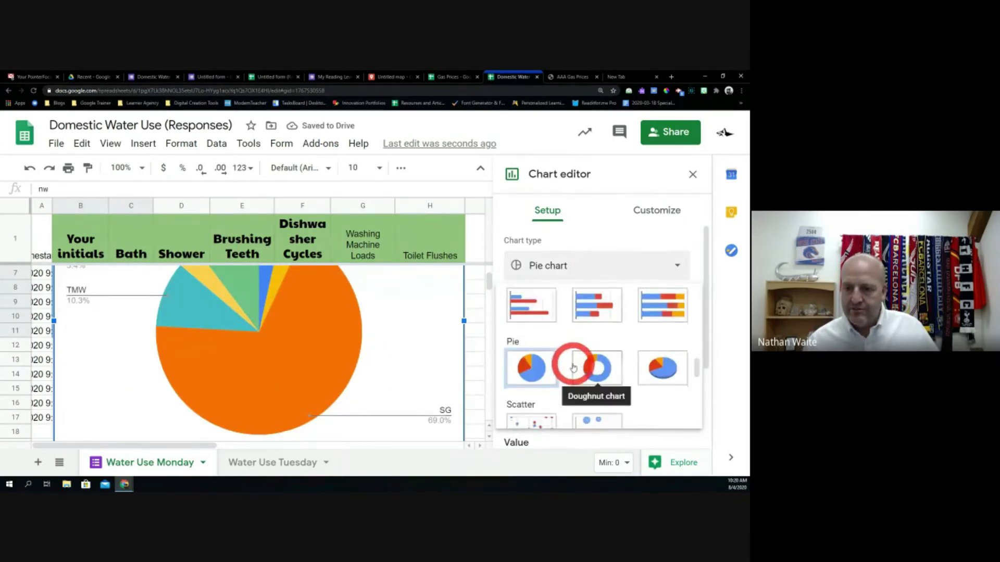
scroll(577, 367, down, 4)
scroll(573, 368, up, 4)
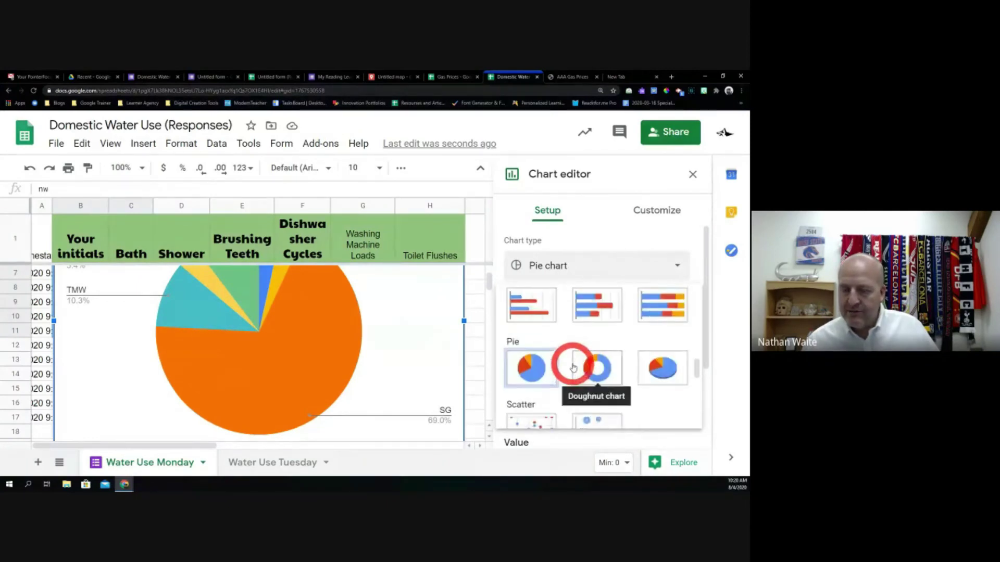
scroll(594, 363, down, 1)
click(655, 332)
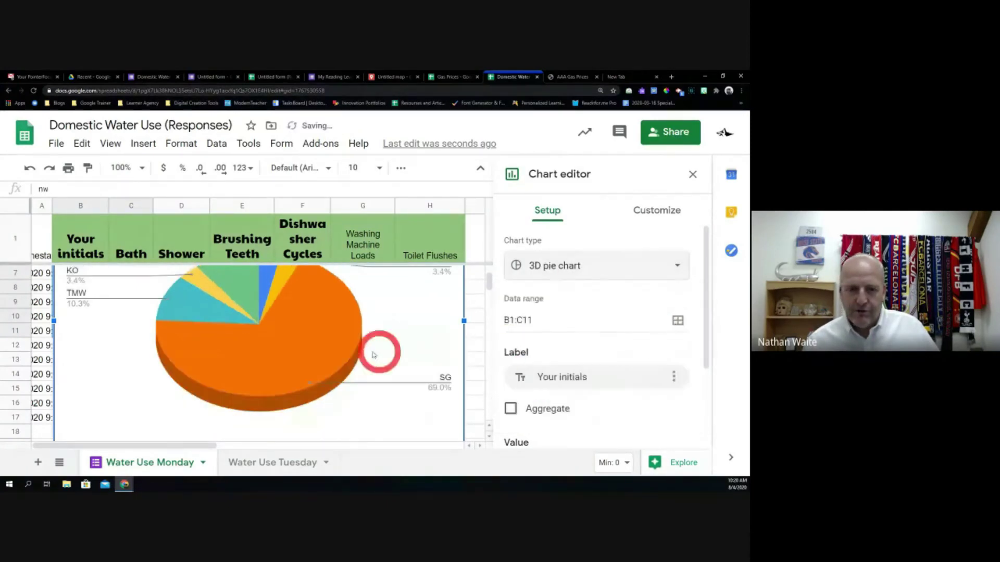
scroll(563, 350, down, 3)
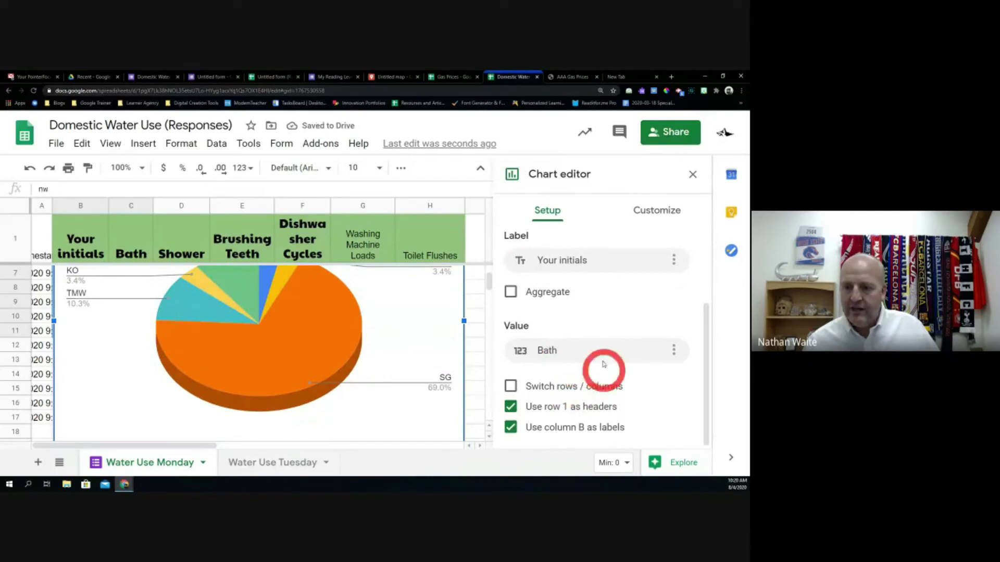
scroll(605, 282, up, 3)
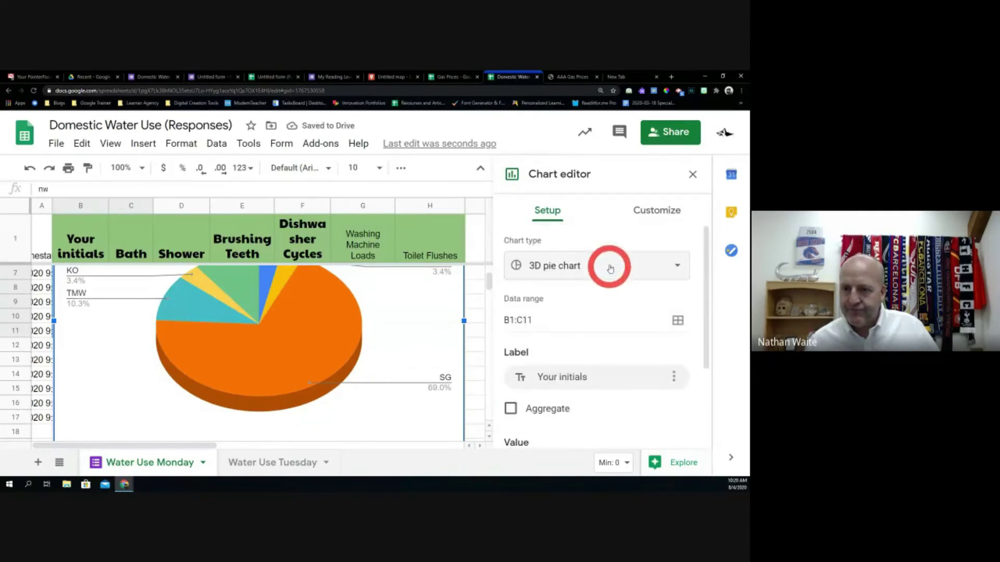
Change the Bath chart to a gauge chart and review its data range, label and value settings.
click(605, 281)
scroll(607, 346, down, 5)
scroll(615, 356, down, 10)
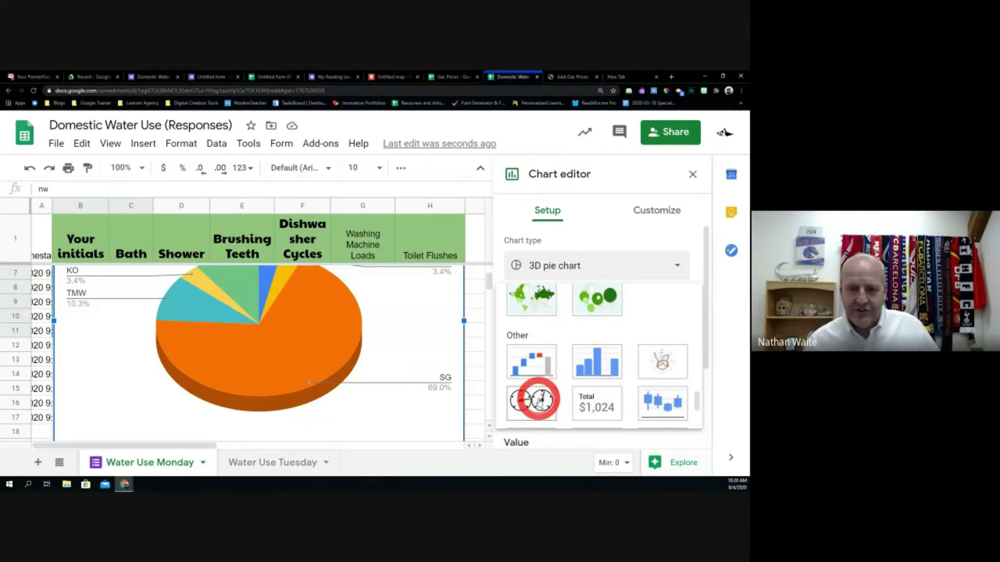
click(539, 400)
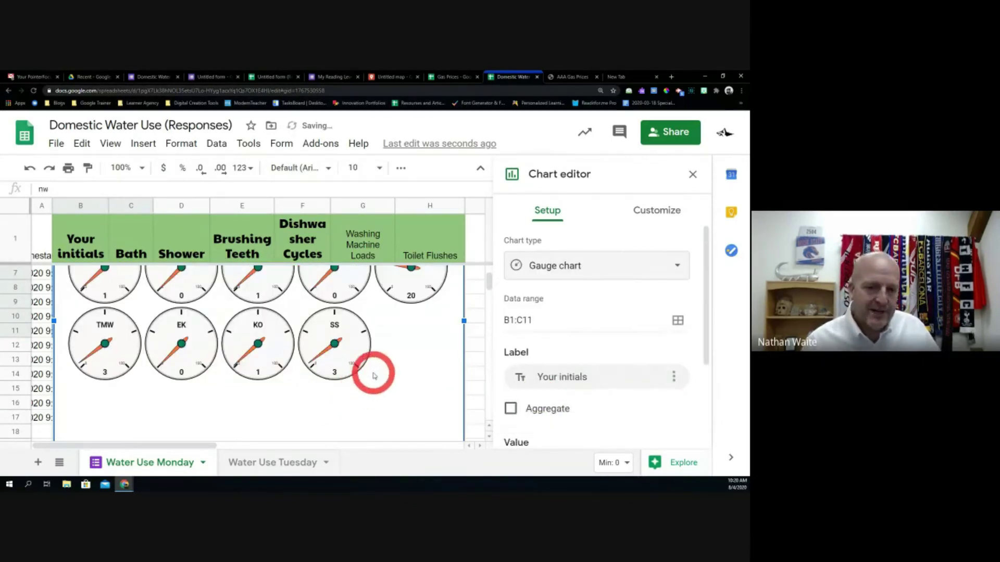
scroll(373, 376, up, 2)
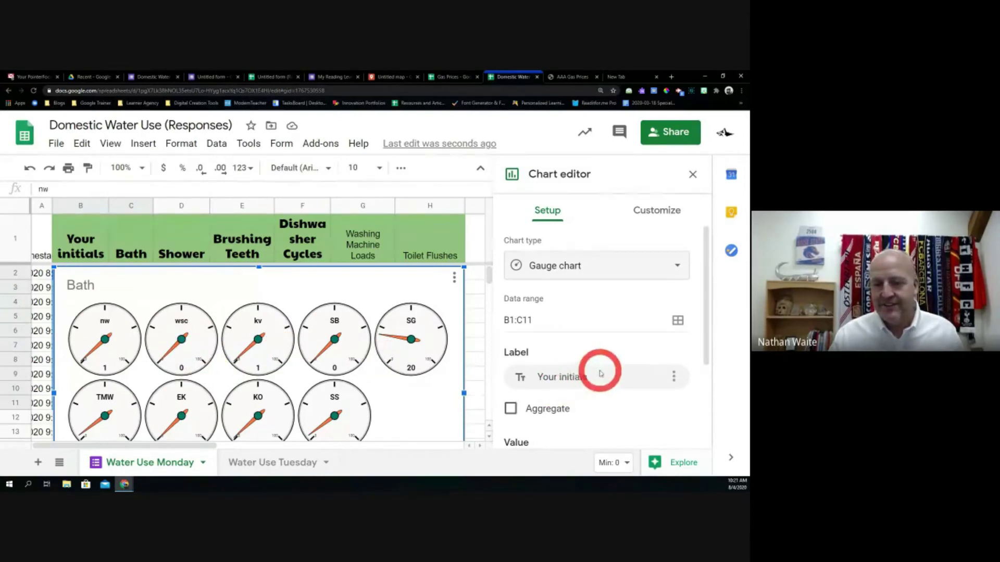
scroll(599, 372, down, 3)
scroll(599, 371, up, 3)
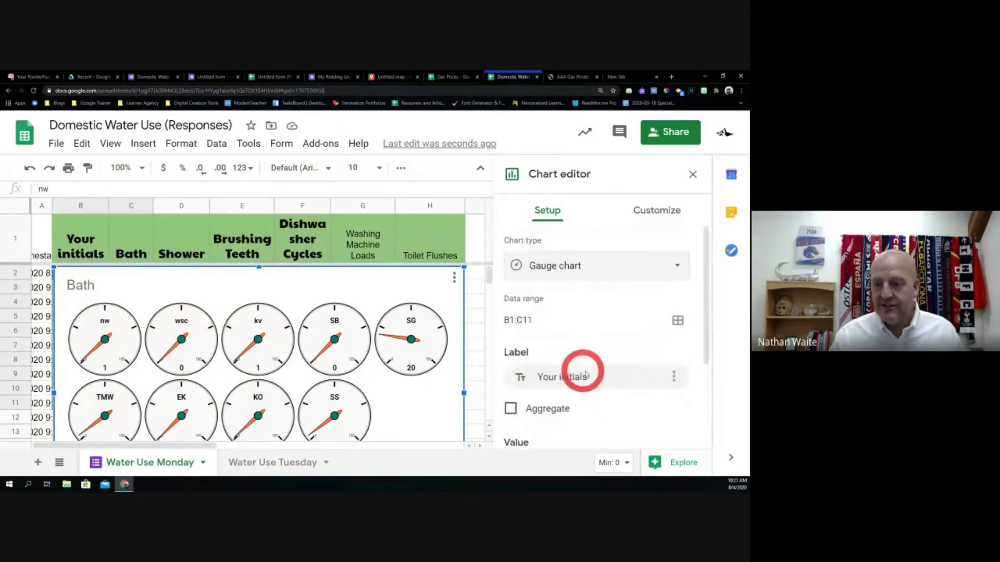
scroll(585, 374, down, 3)
scroll(570, 406, up, 2)
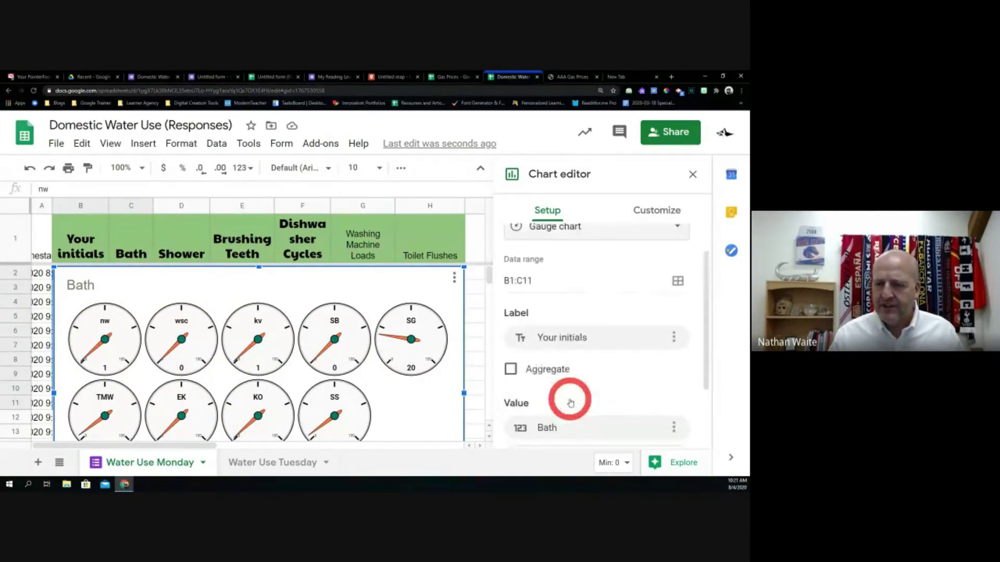
scroll(570, 403, up, 1)
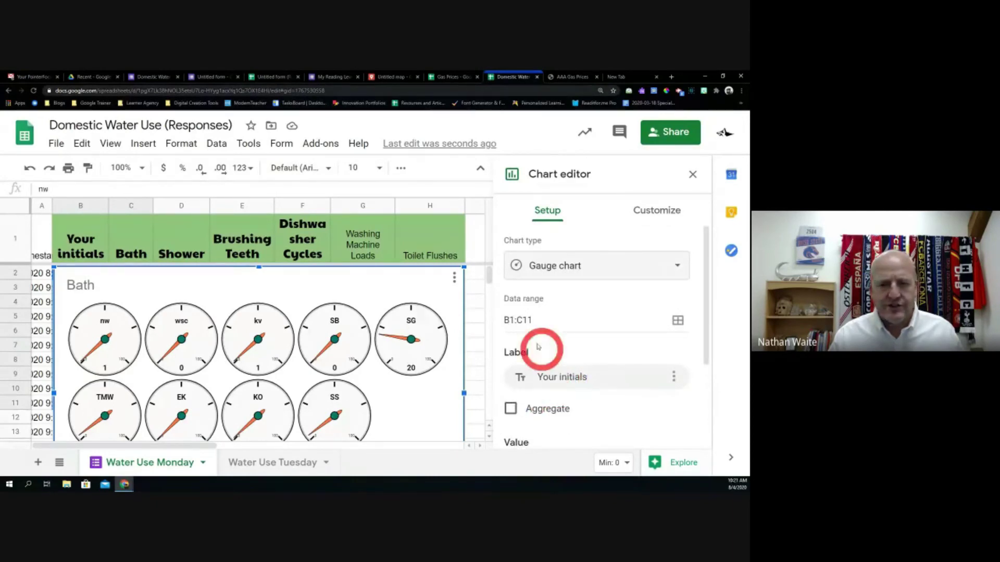
Review the Bath gauge chart's available actions, including downloading, publishing, copying and moving it to its own sheet.
click(76, 288)
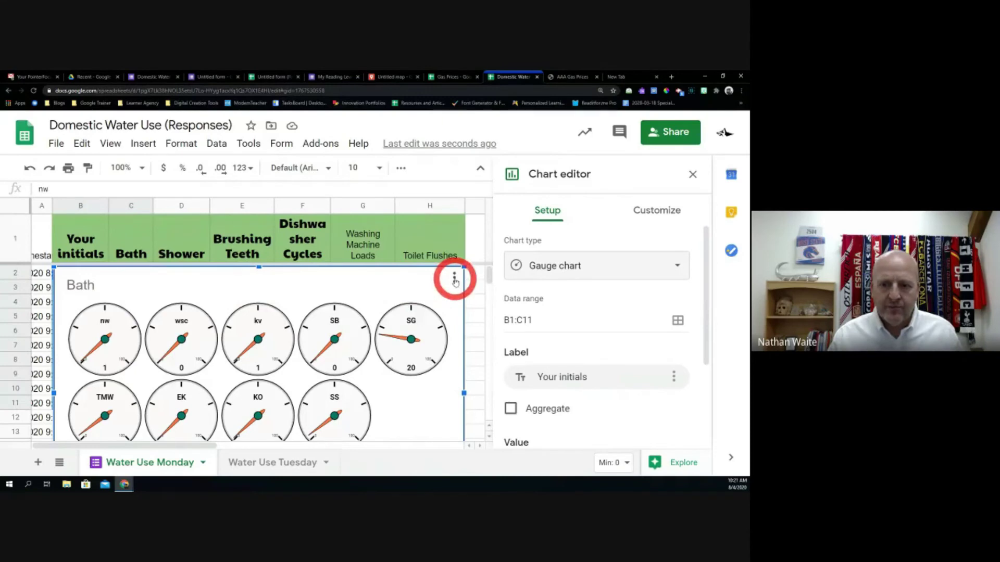
click(455, 281)
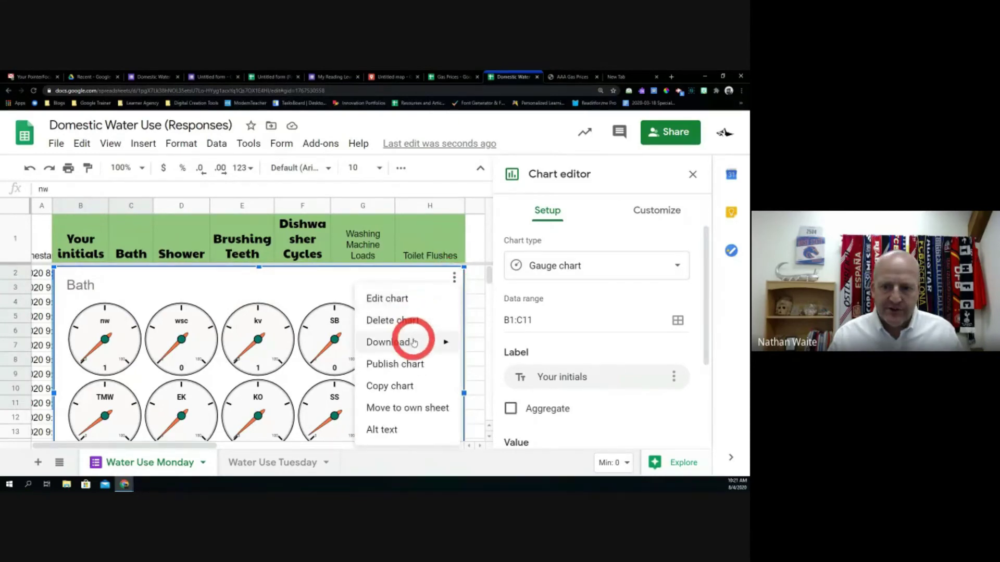
mouse_move(414, 343)
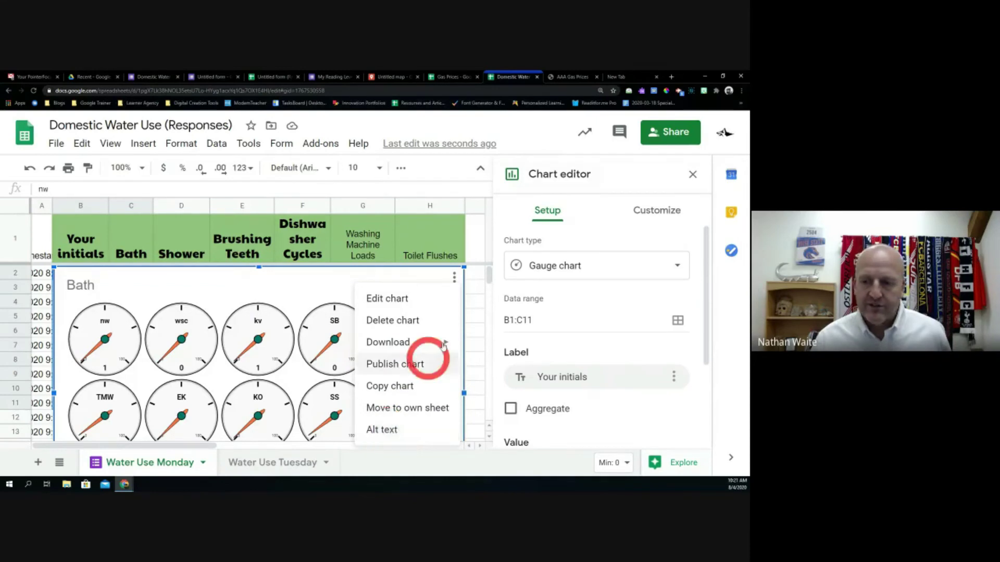
scroll(479, 287, down, 2)
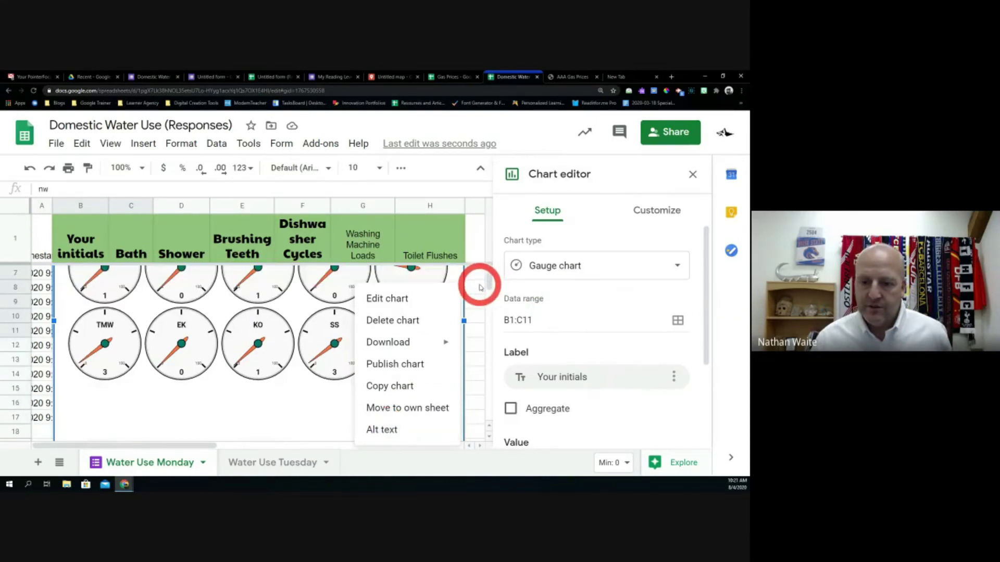
scroll(479, 287, up, 1)
scroll(480, 287, down, 1)
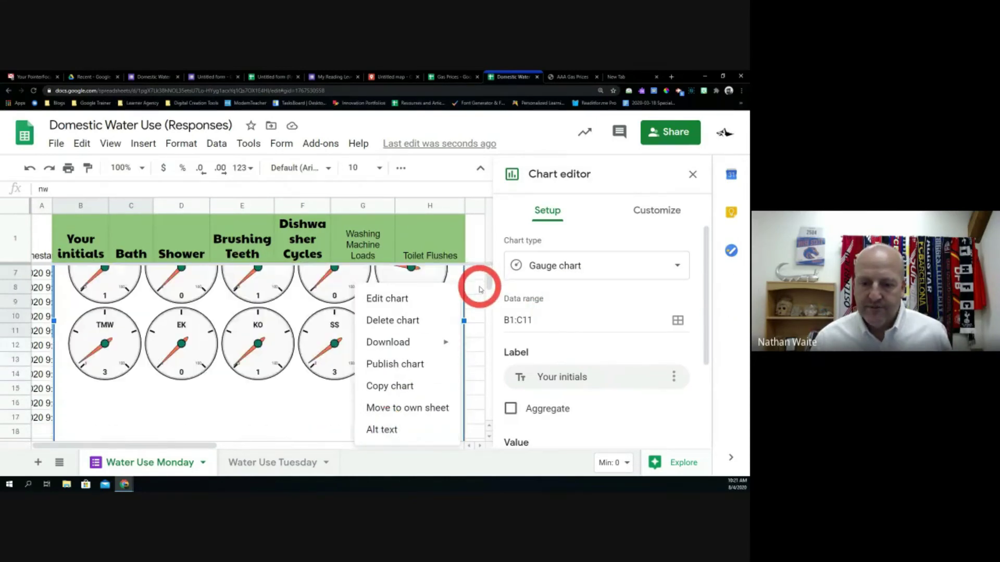
scroll(479, 289, up, 1)
scroll(479, 290, up, 1)
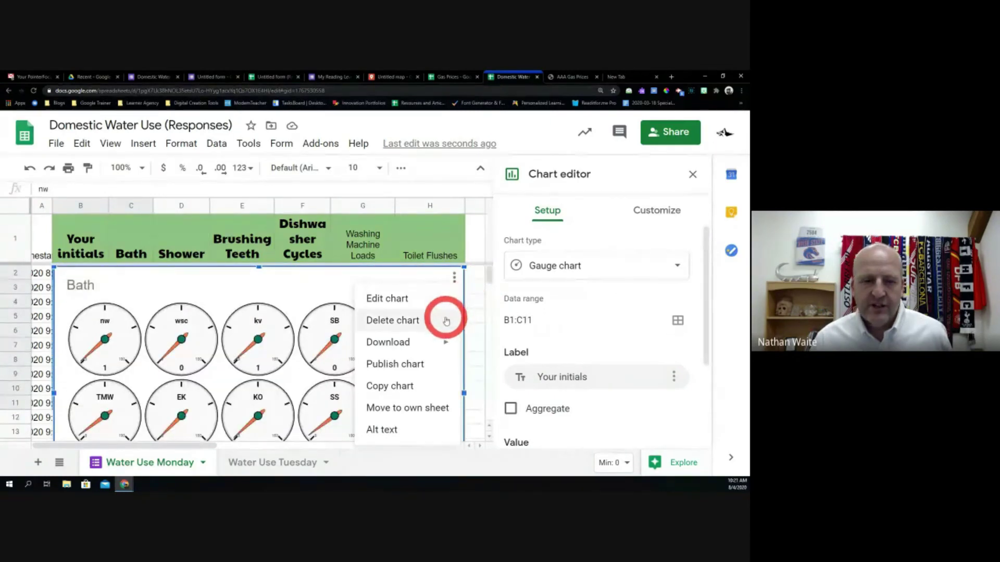
click(474, 308)
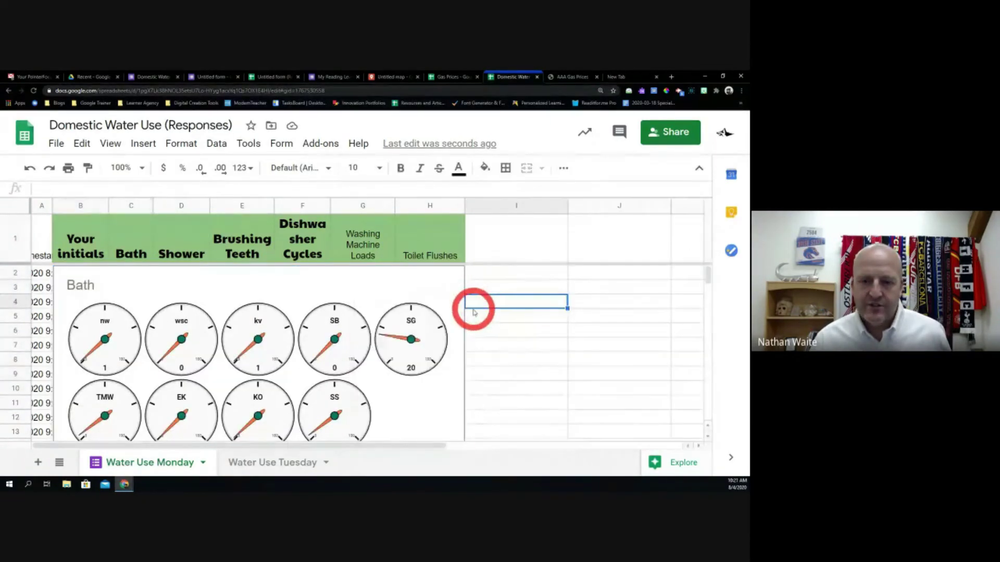
Shrink the Bath gauge chart and place it below row 7, starting at the Washing Machine Loads column.
click(359, 290)
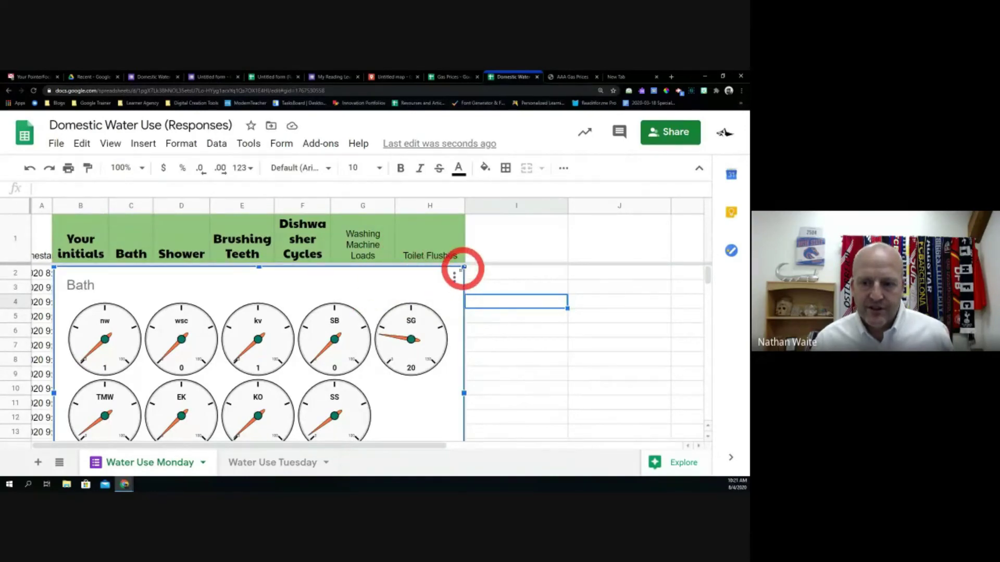
drag(463, 268, 245, 345)
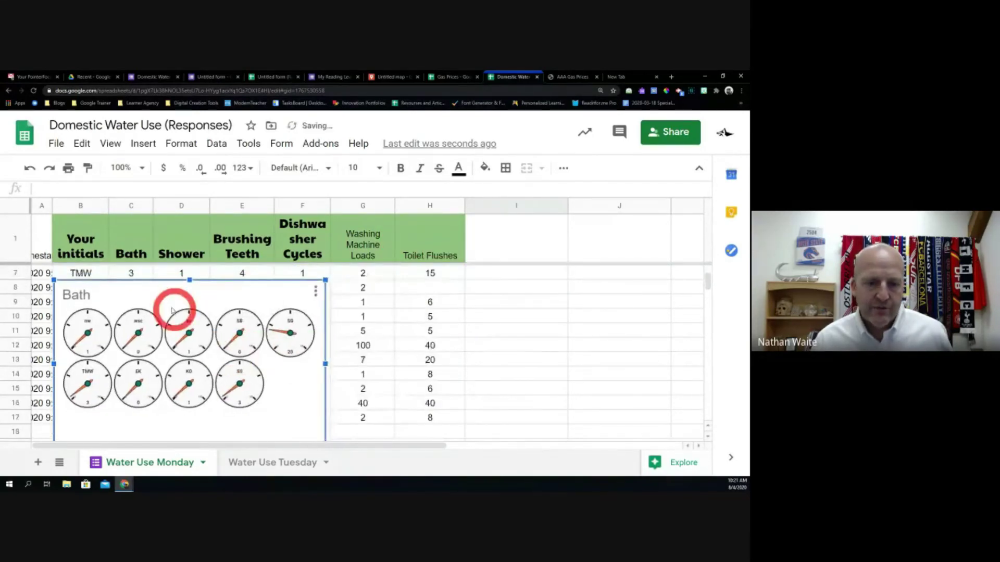
drag(172, 311, 545, 293)
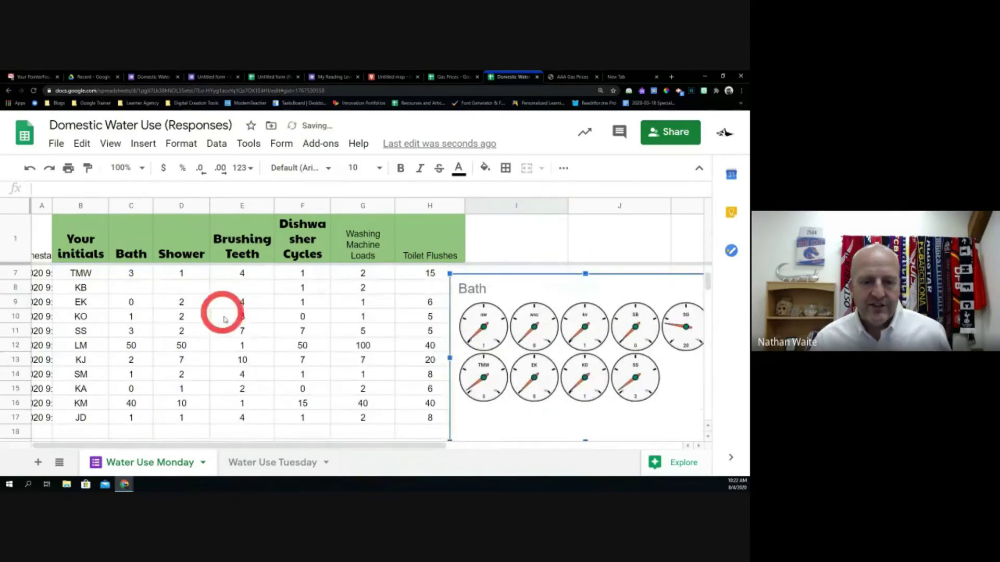
click(563, 168)
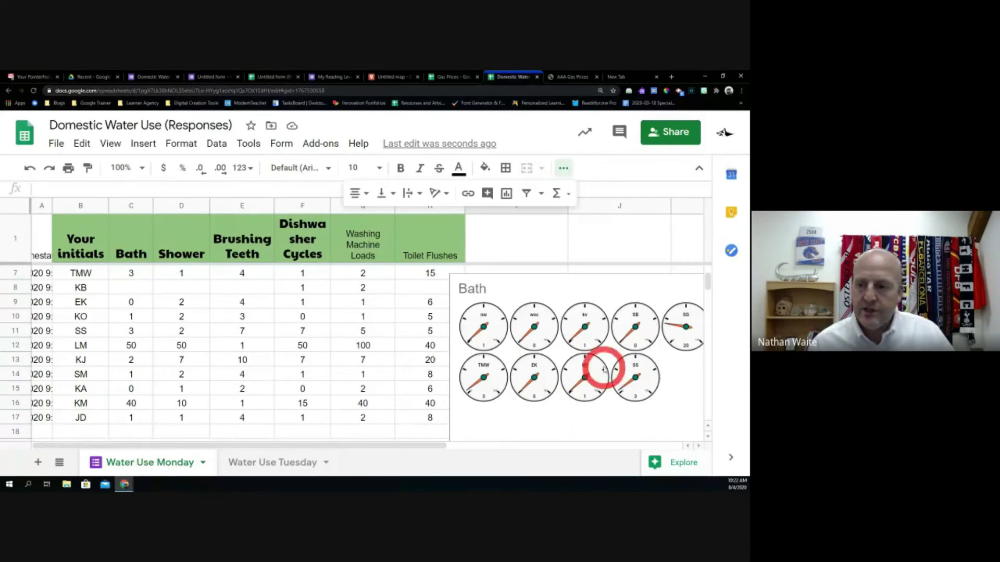
drag(571, 277, 465, 289)
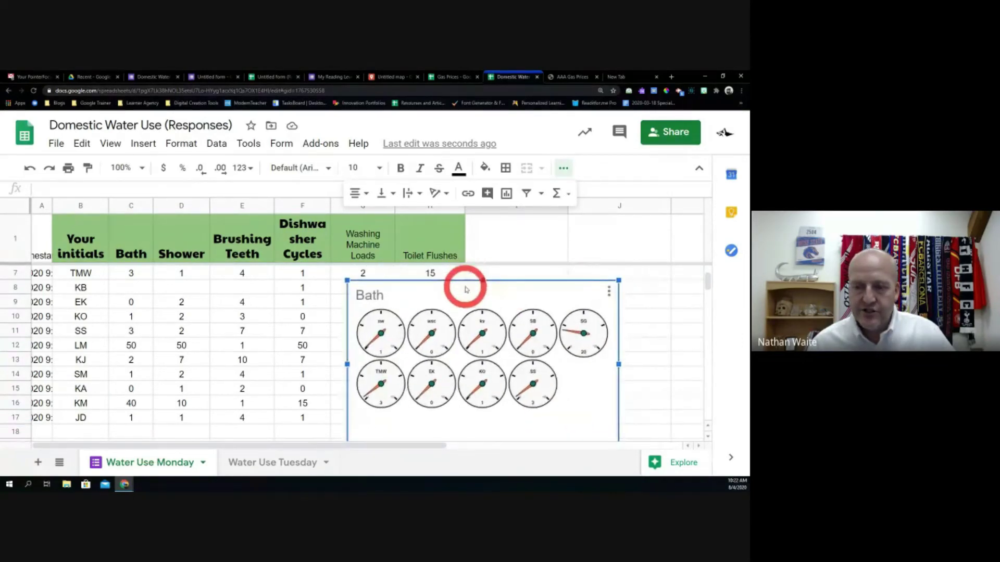
Publish the Bath chart to the web as an interactive chart and copy its link.
click(608, 293)
click(585, 380)
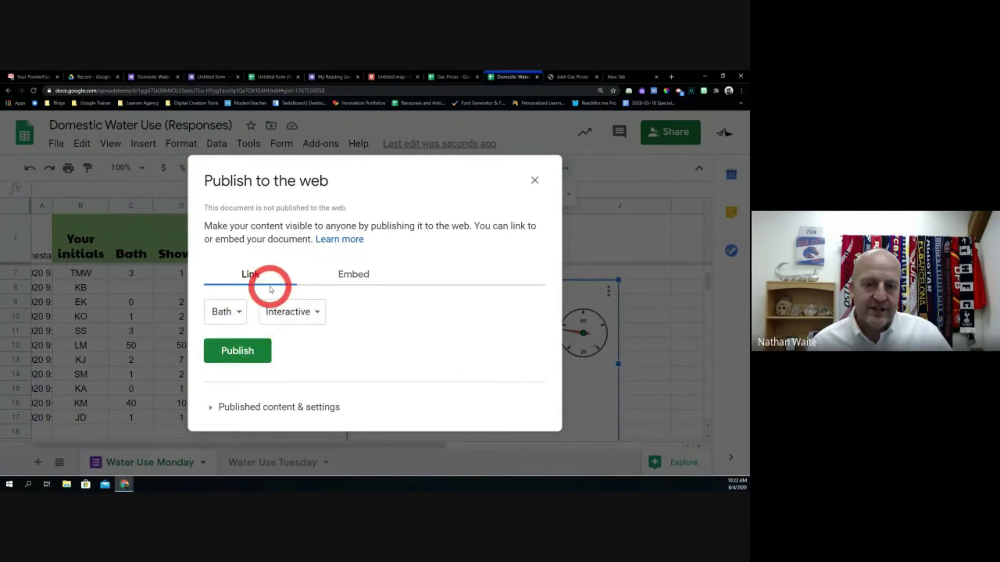
click(253, 353)
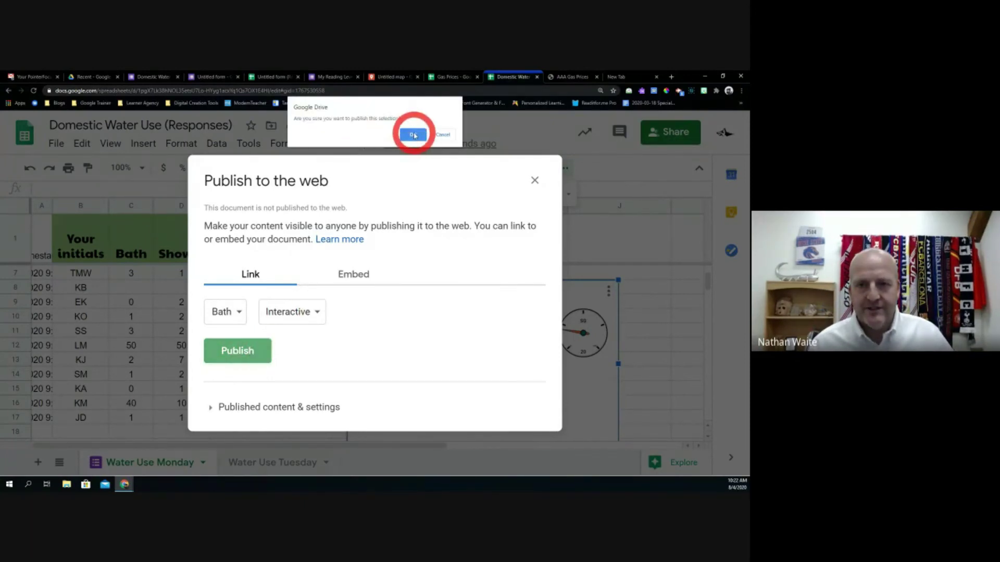
click(414, 135)
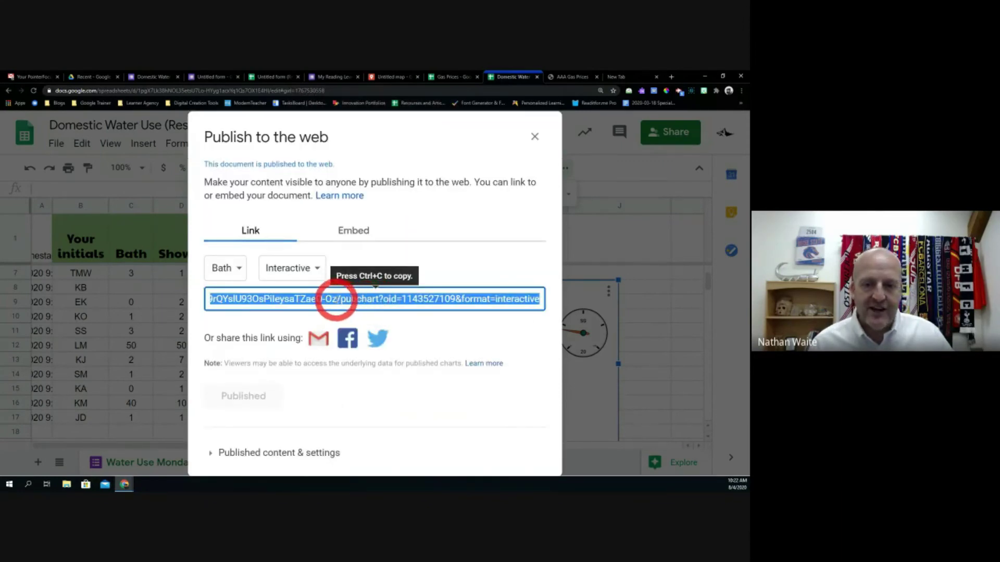
right_click(336, 300)
click(352, 312)
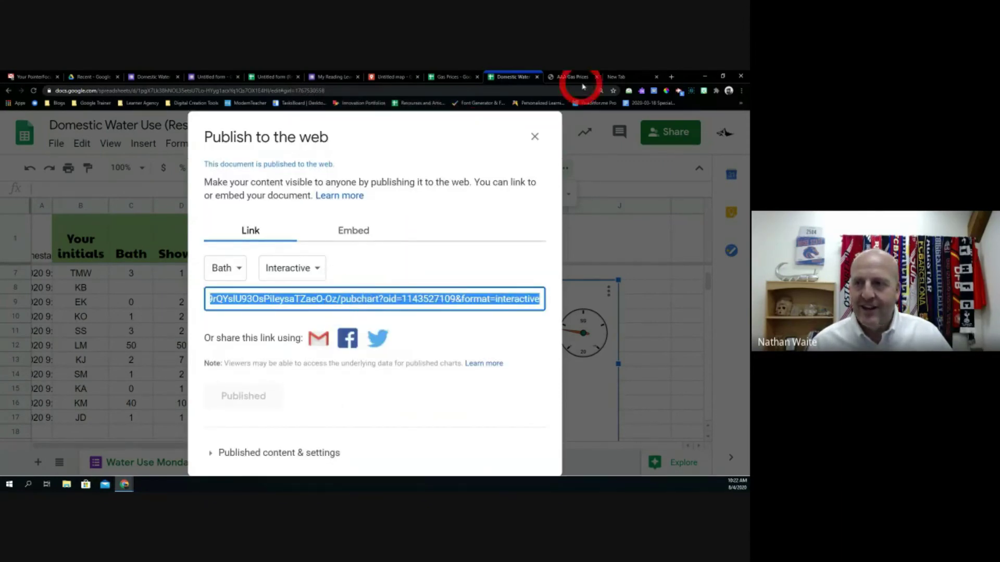
Load the copied chart link in the blank browser tab and inspect the gauges on the published page.
click(640, 78)
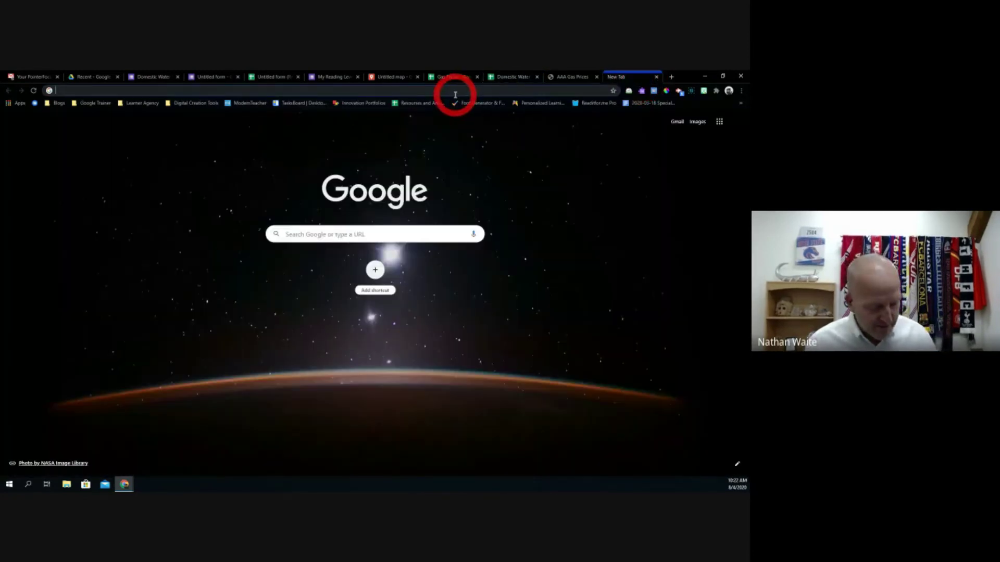
key(ctrl+v)
key(Return)
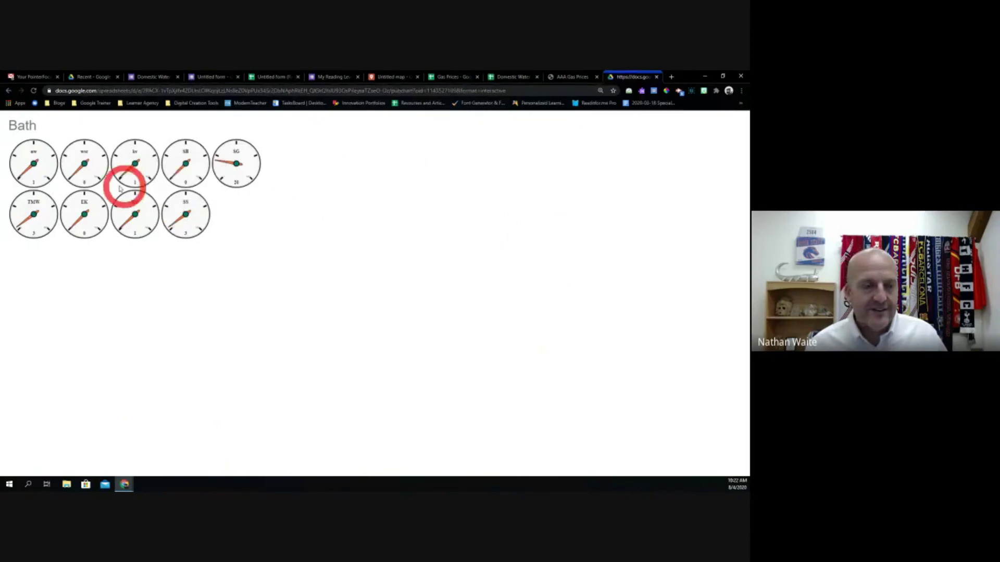
mouse_move(156, 175)
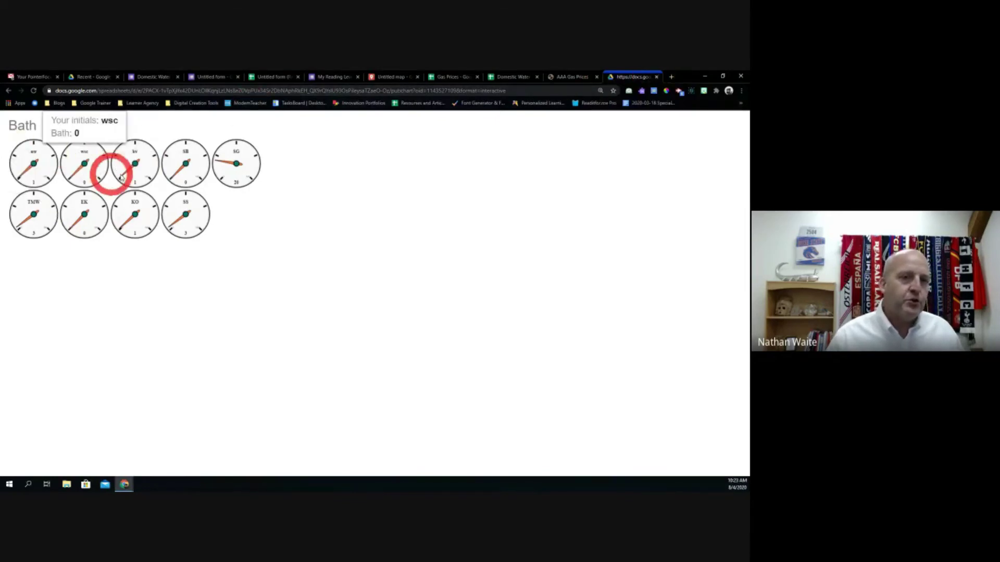
mouse_move(231, 179)
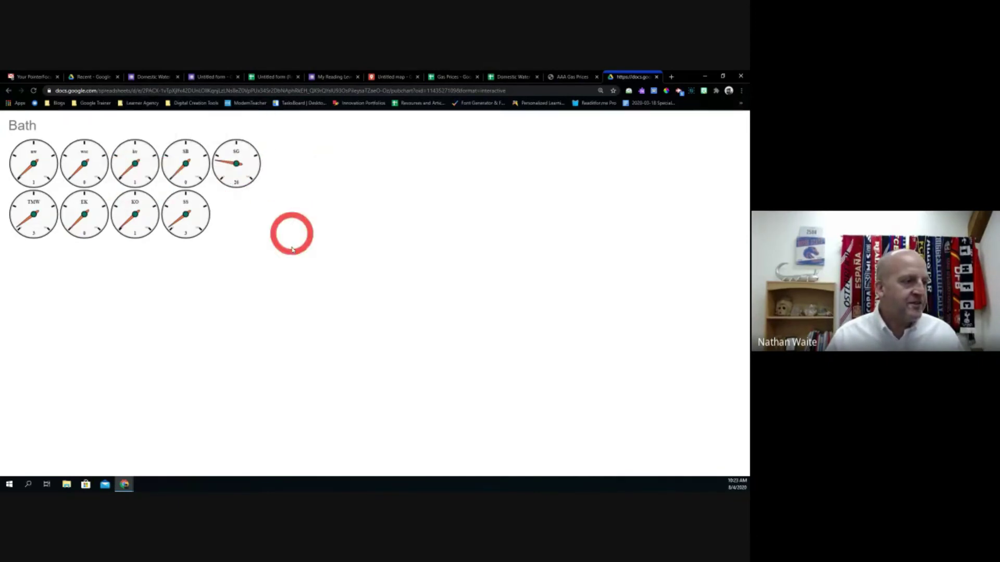
mouse_move(183, 239)
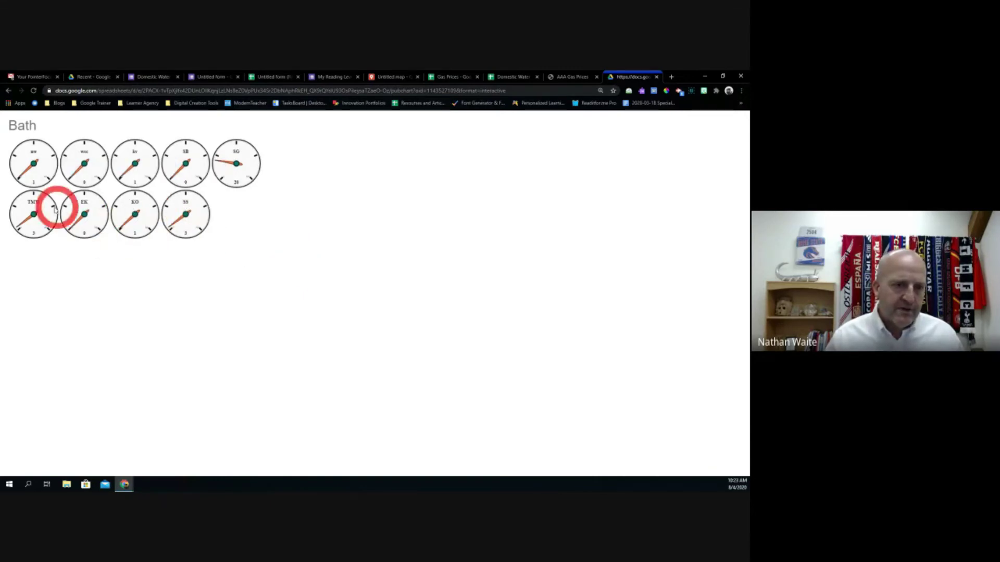
mouse_move(30, 209)
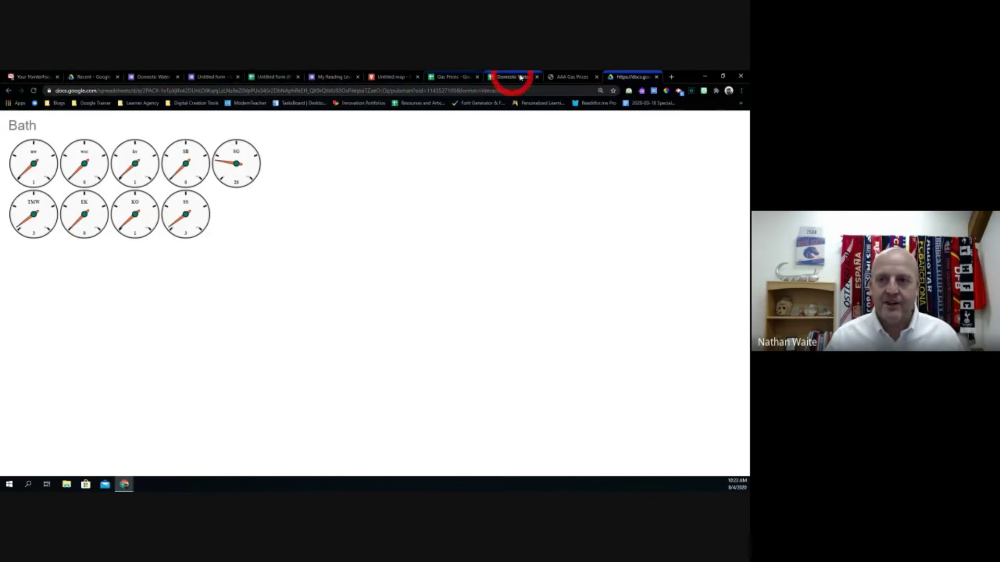
Return to the Domestic Water Use responses, dismiss the publishing dialog and delete the Bath gauge chart.
click(570, 80)
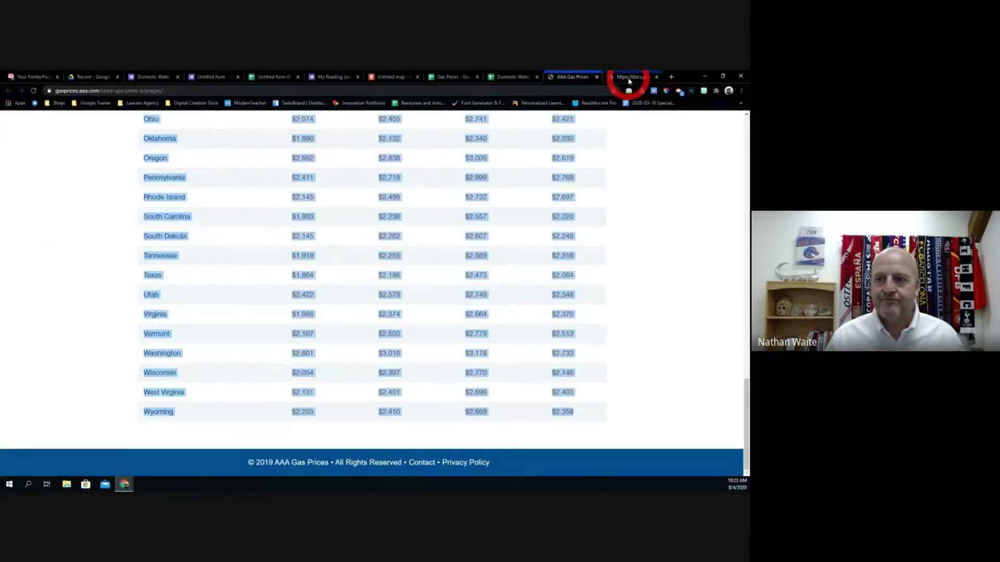
click(520, 77)
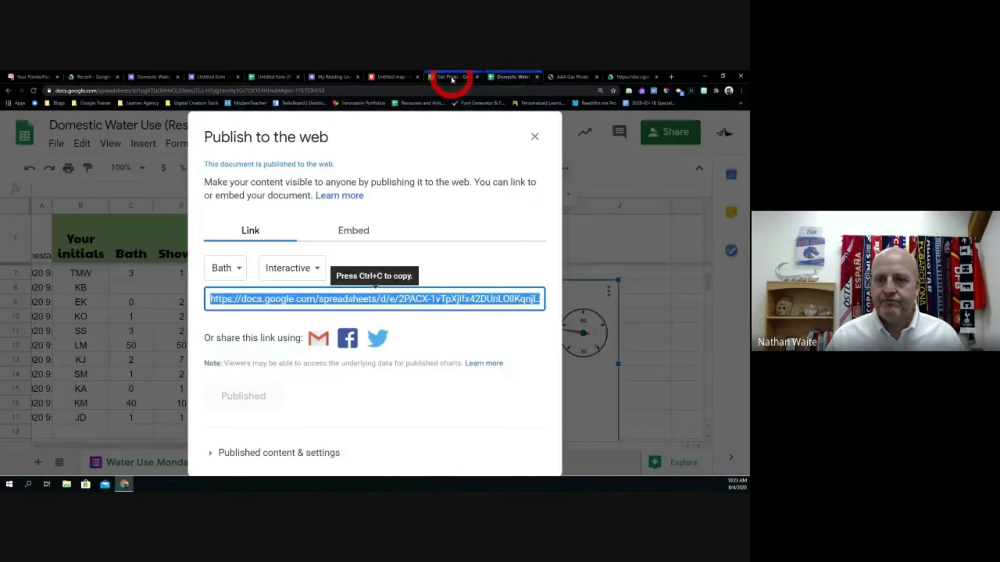
click(529, 135)
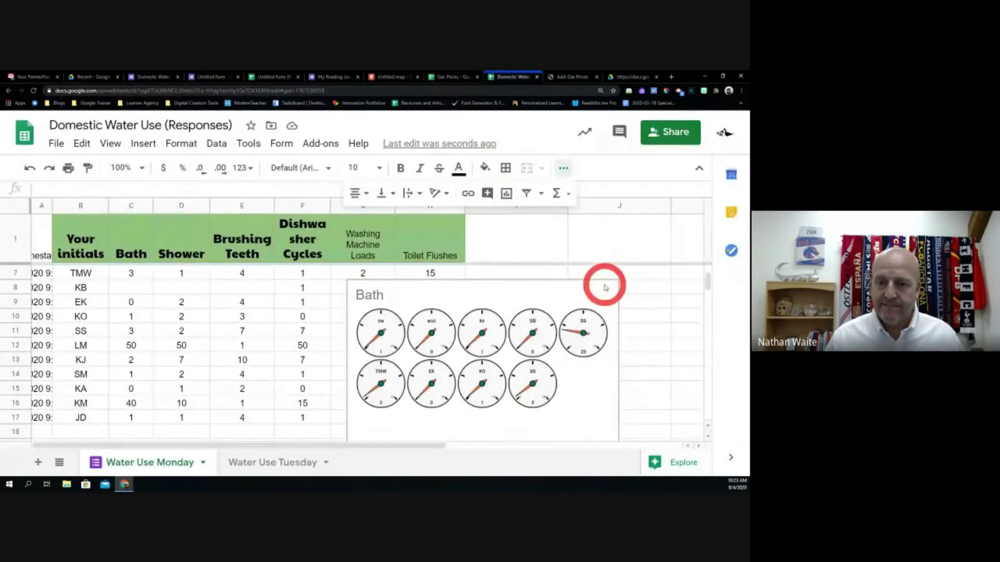
click(596, 294)
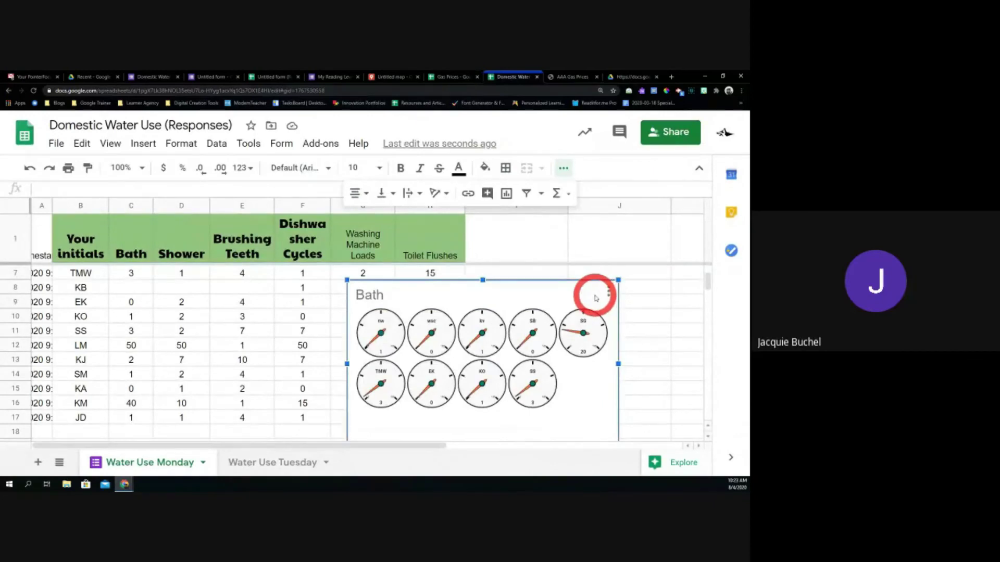
key(Delete)
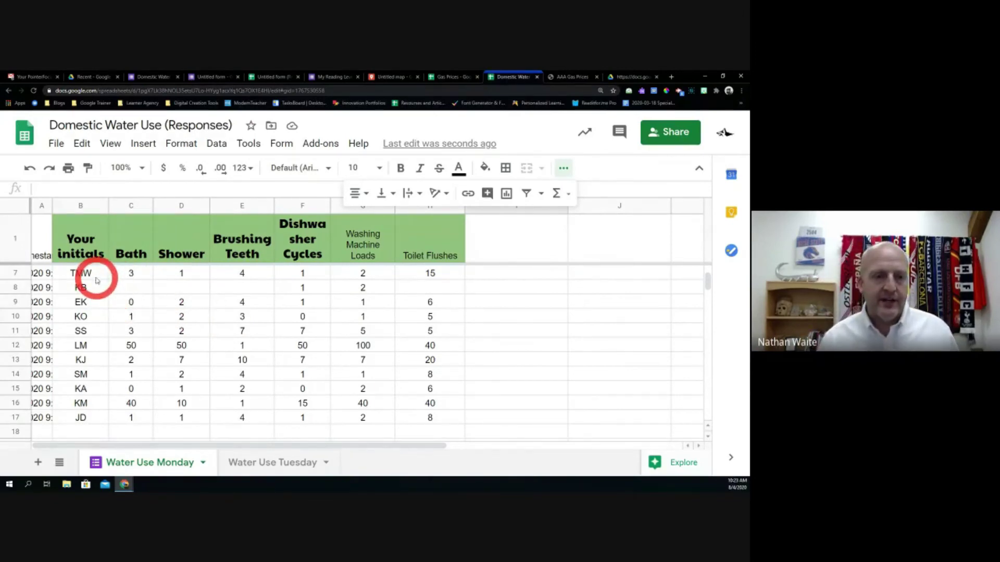
Insert a chart from the initials, Bath and Shower data in B7:D14 and change it to a gauge chart.
drag(94, 275, 164, 377)
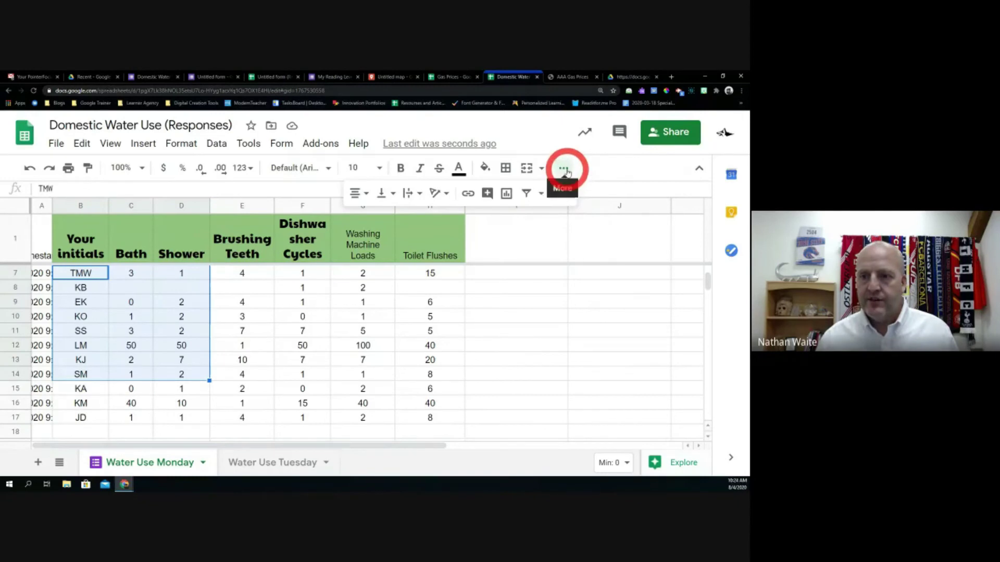
click(508, 194)
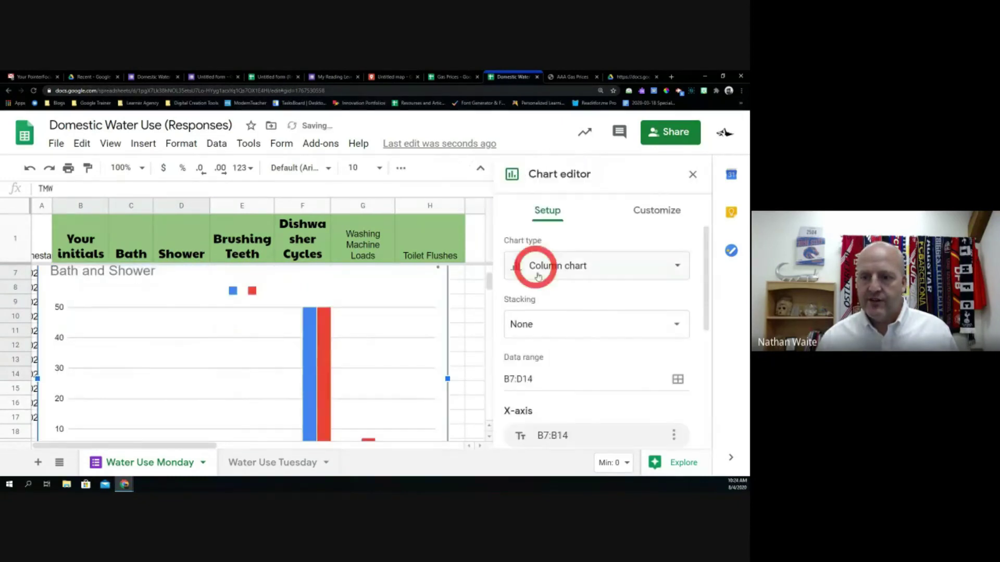
click(613, 267)
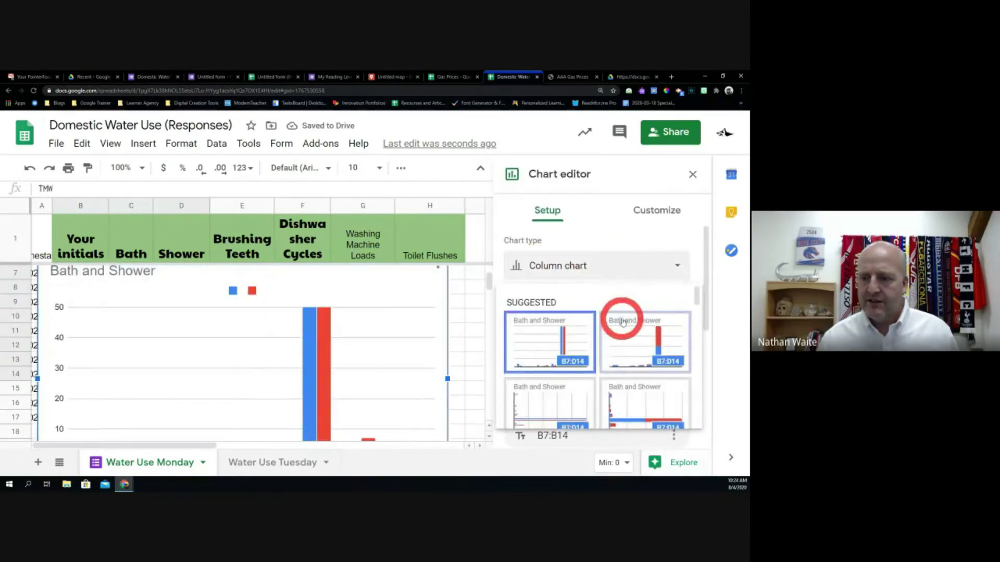
scroll(604, 318, down, 5)
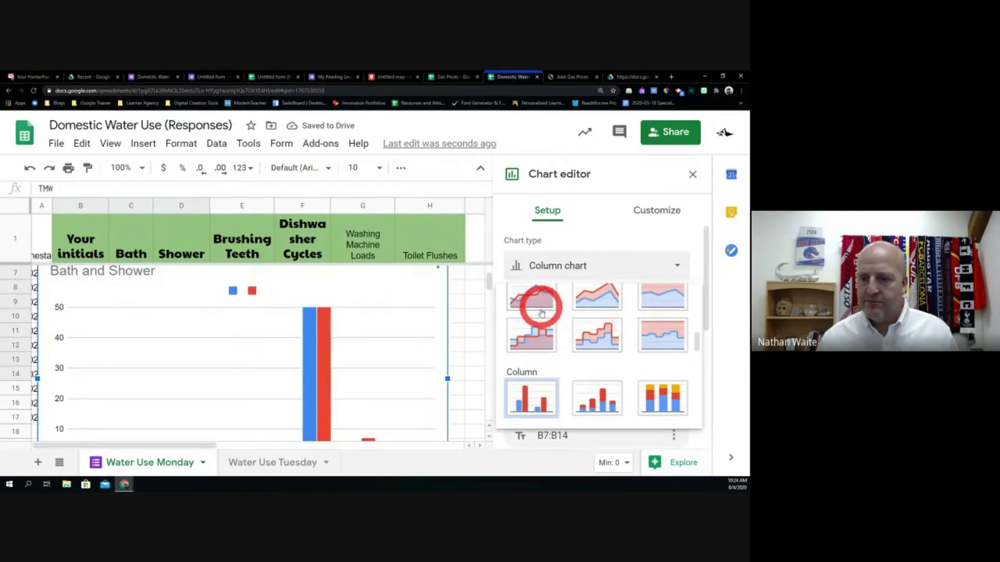
scroll(598, 359, down, 10)
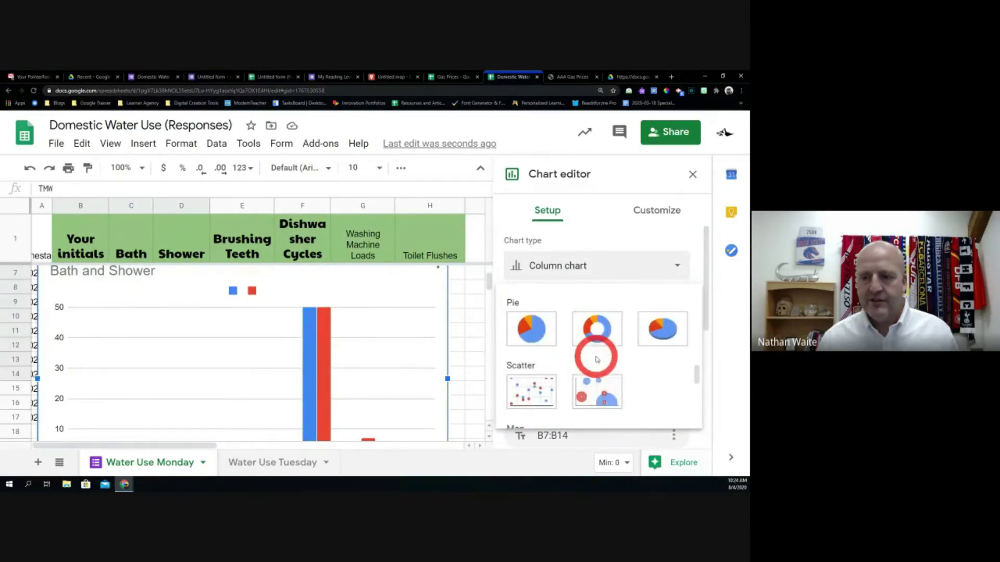
scroll(594, 359, down, 1)
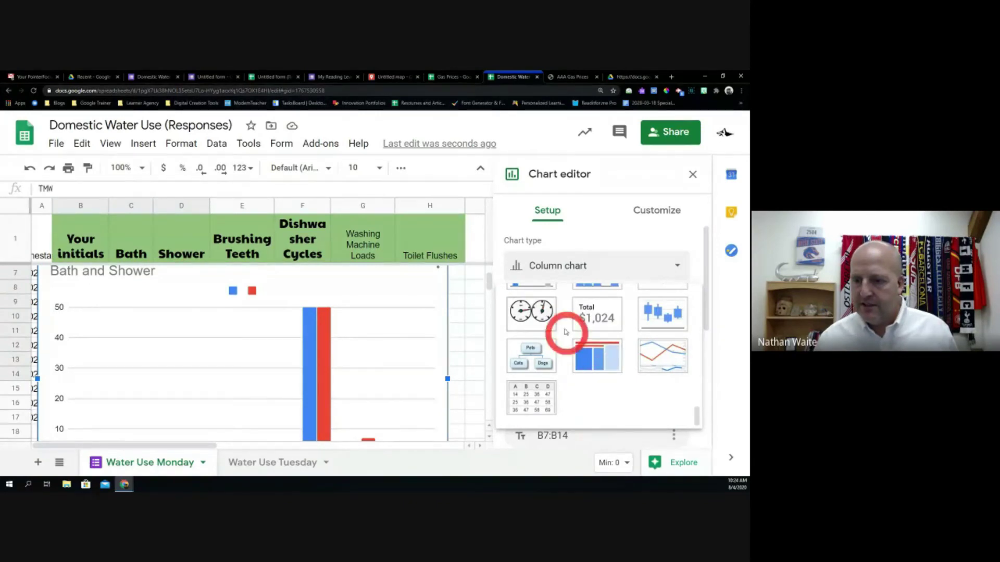
click(544, 310)
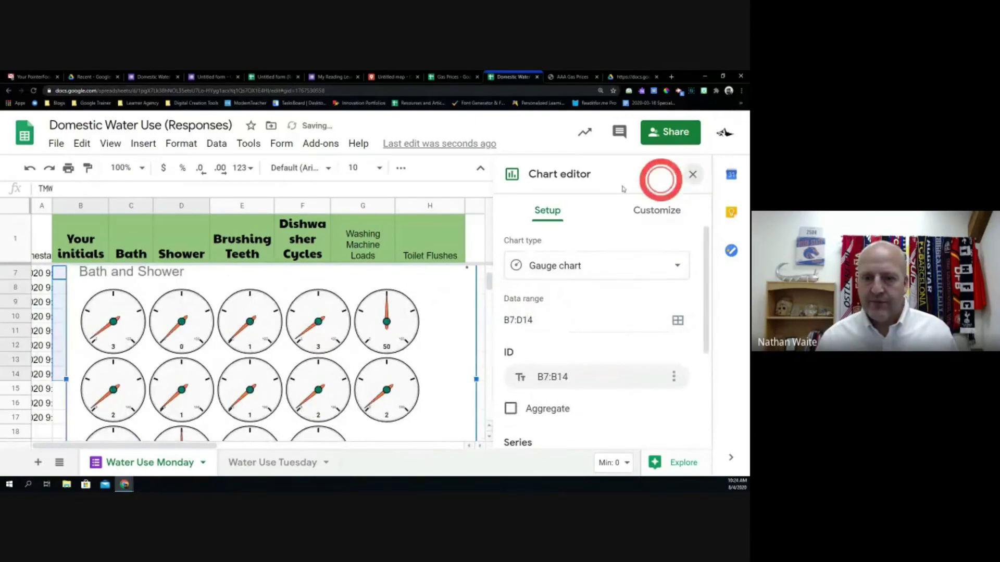
click(692, 176)
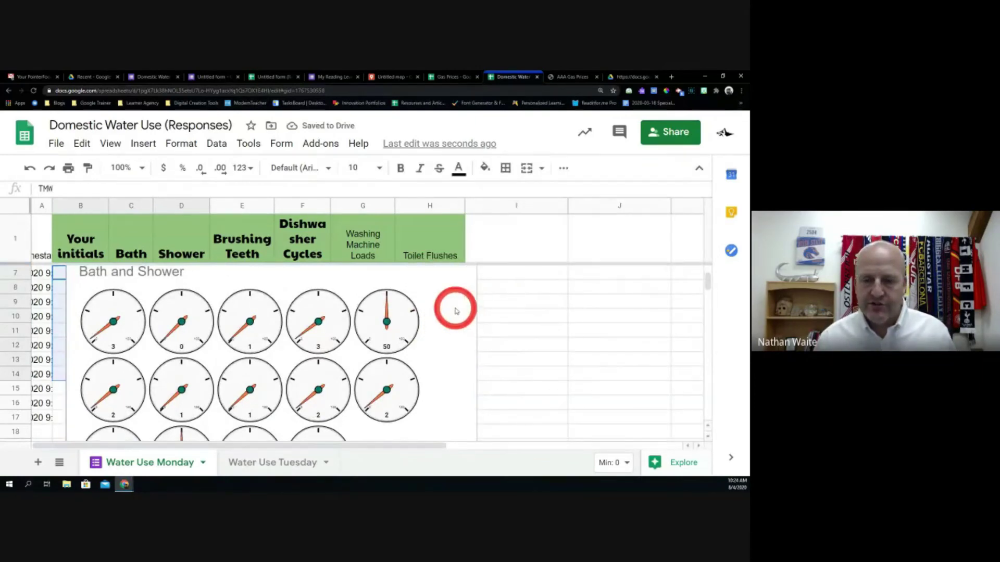
Move the Bath and Shower gauge chart slightly down so row 7 is uncovered, and copy the chart.
click(451, 328)
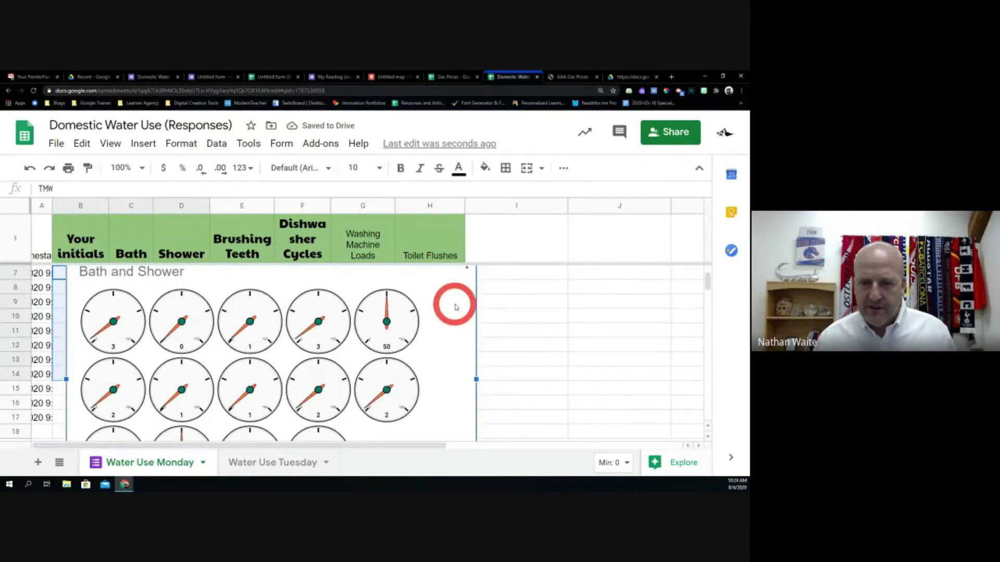
drag(454, 307, 445, 331)
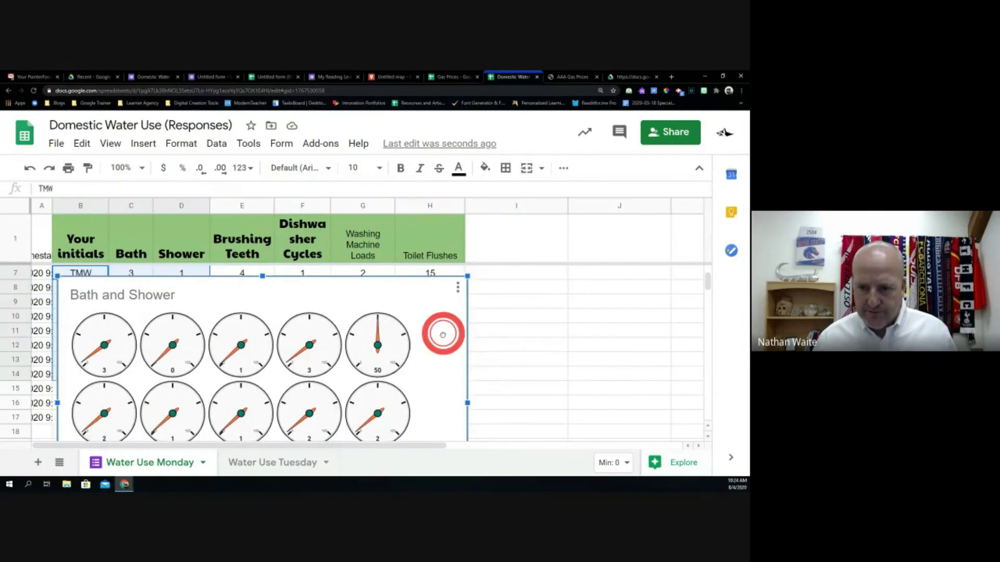
click(457, 290)
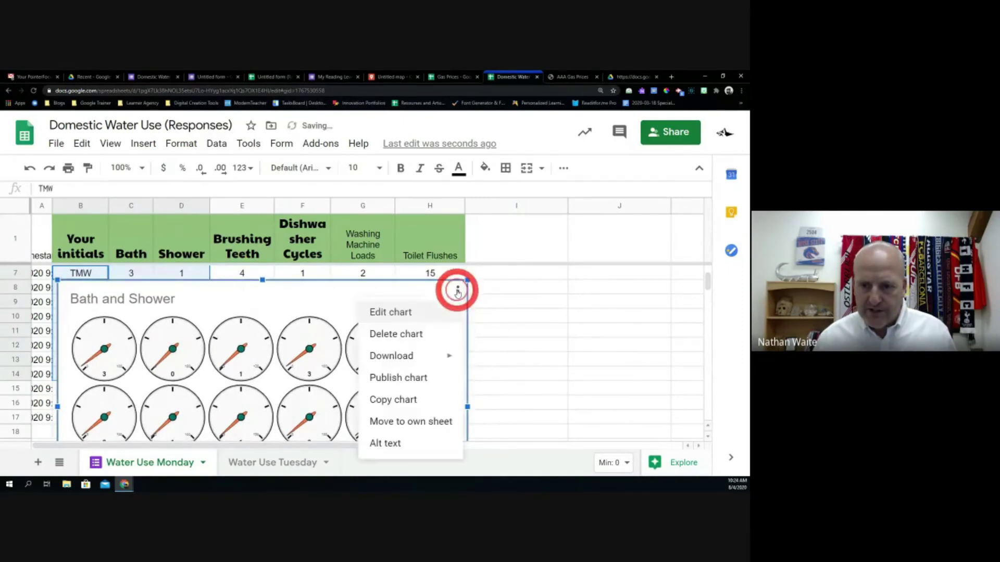
click(427, 398)
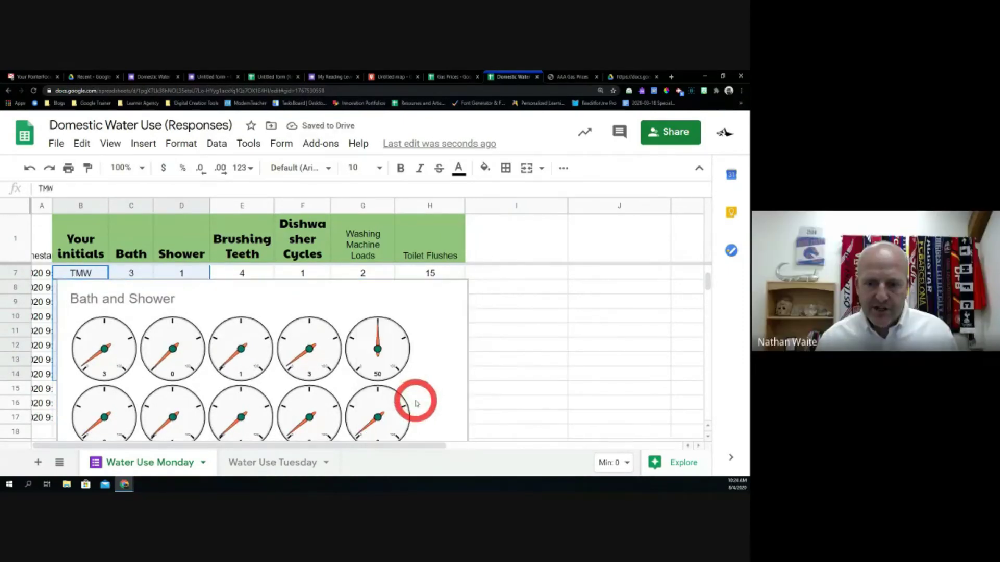
Go past the published Bath chart page to the recent files in Google Drive.
click(647, 78)
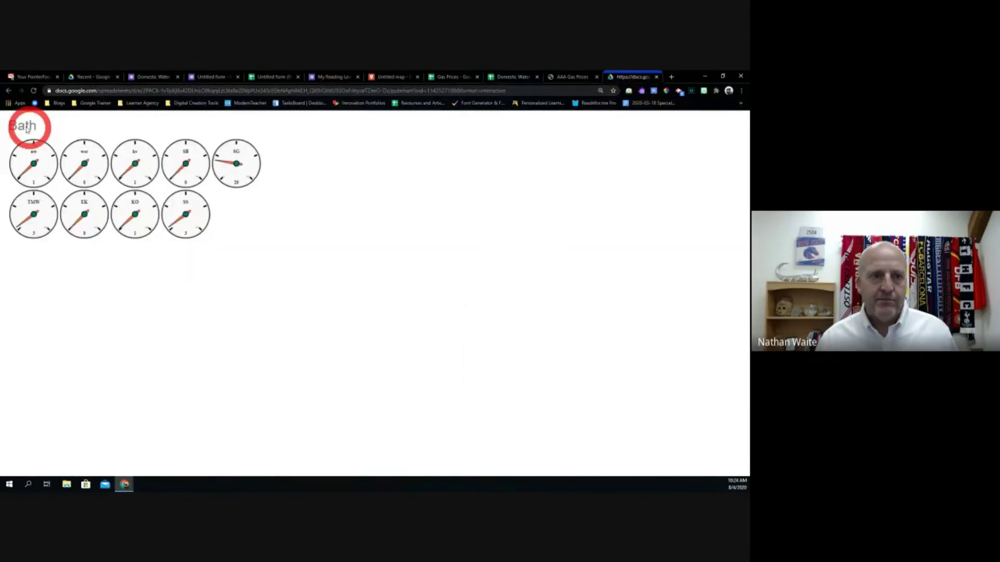
click(91, 76)
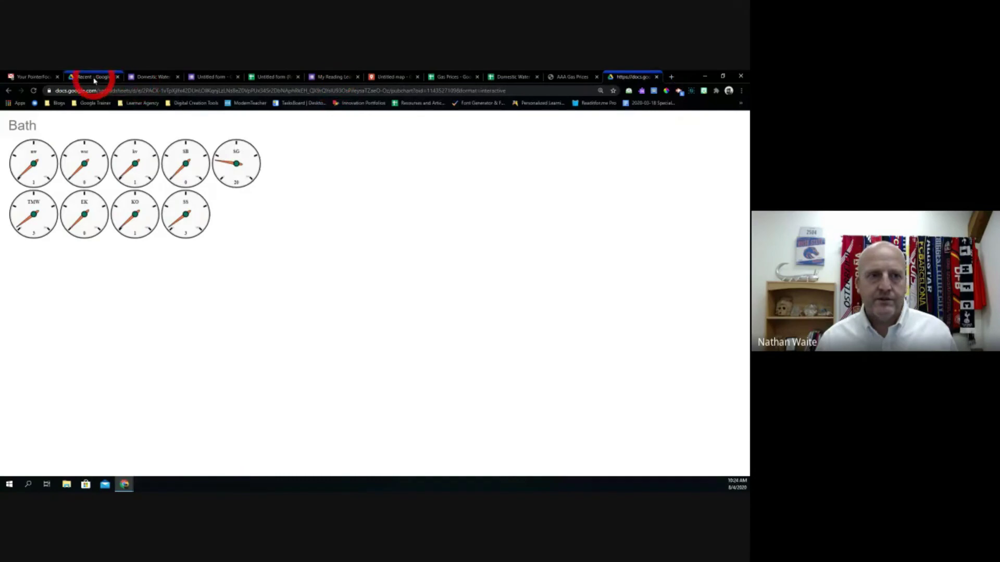
click(29, 150)
click(39, 154)
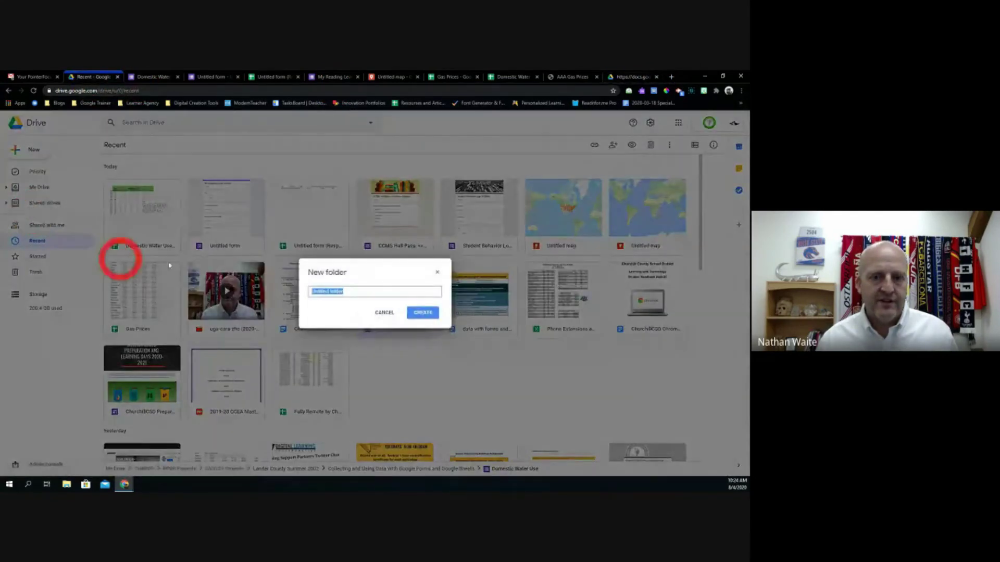
click(339, 291)
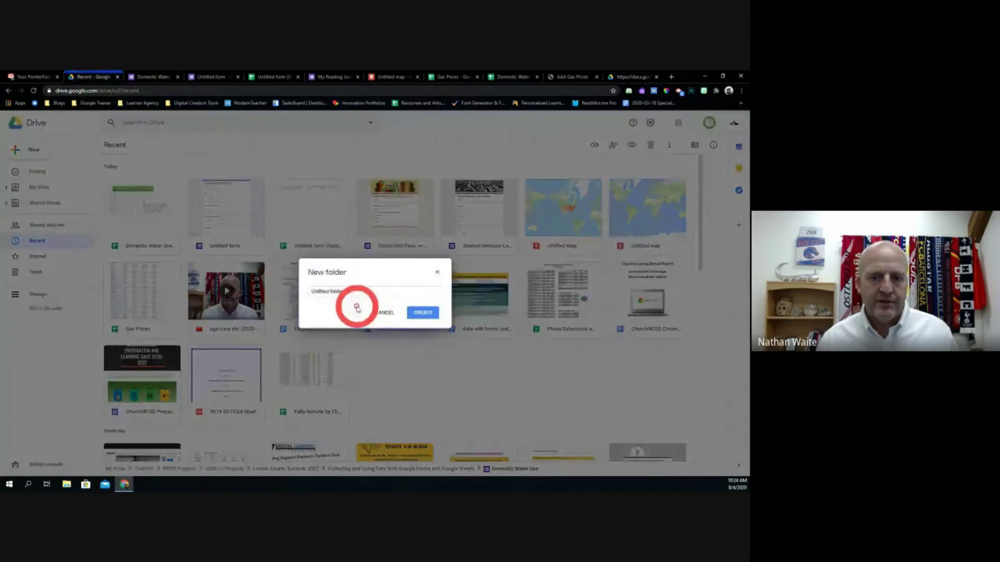
click(385, 312)
Create a new blank Google Slides presentation from Google Drive.
click(28, 149)
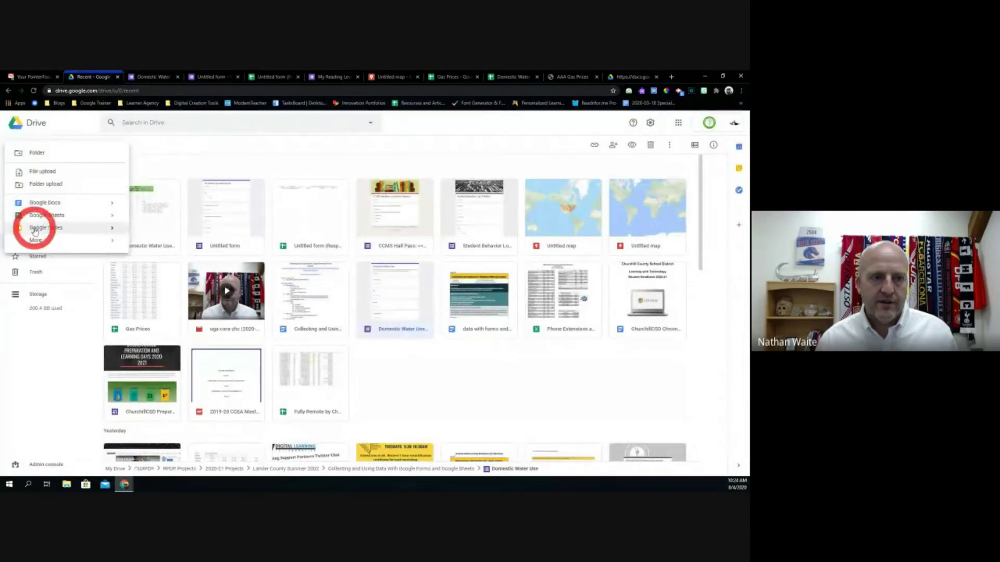
click(32, 227)
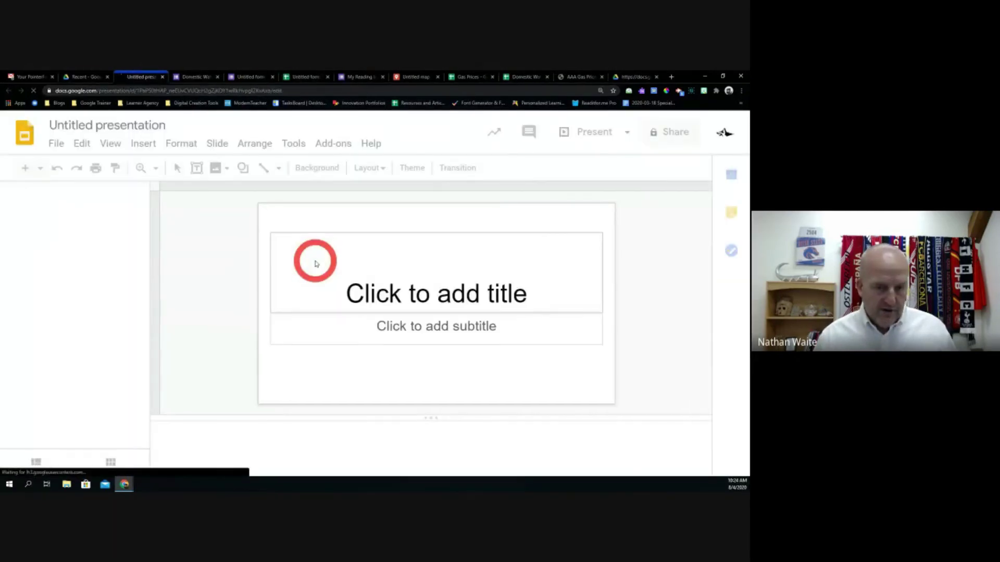
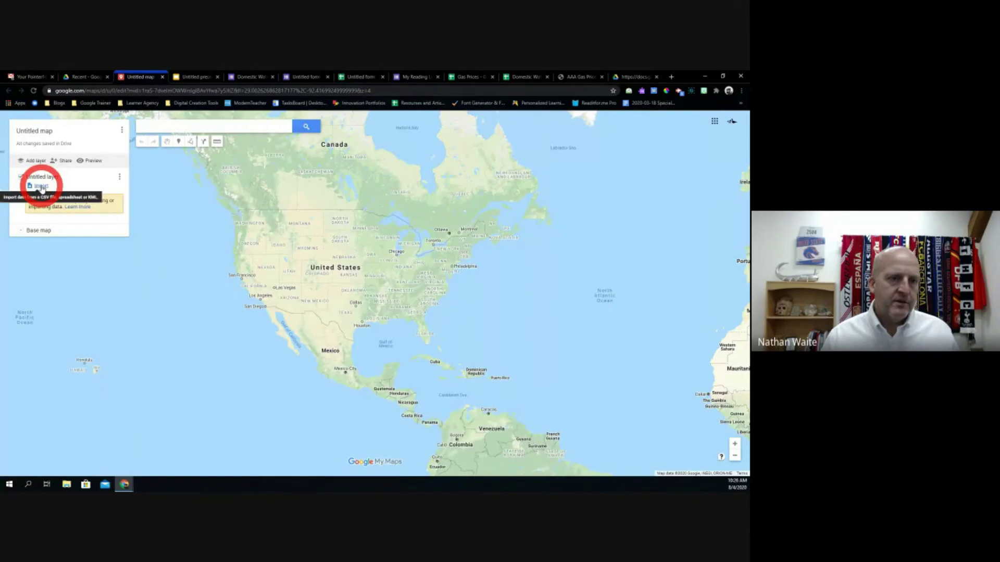
Import the Gas Prices spreadsheet from My Drive into the untitled map's empty layer.
click(42, 187)
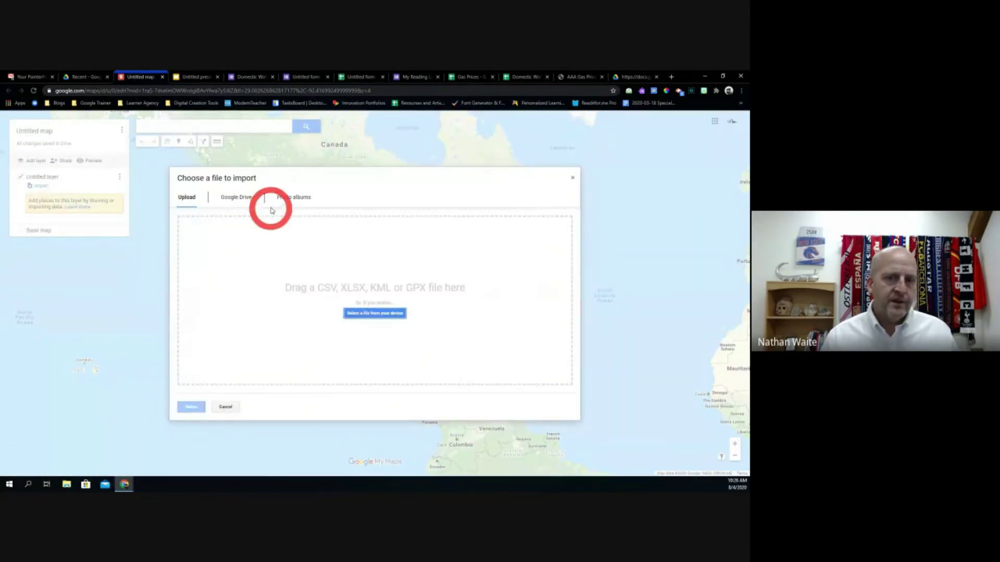
click(237, 198)
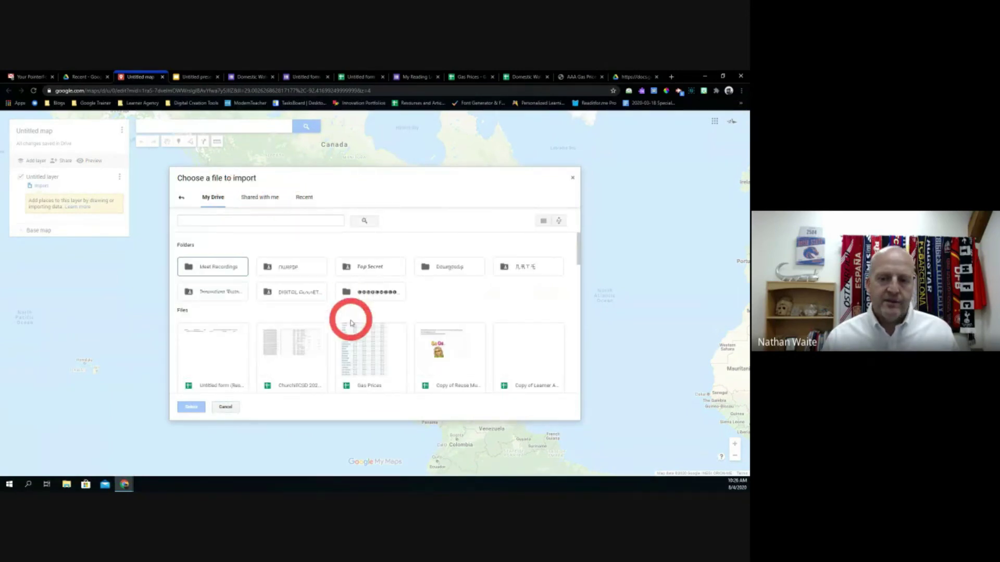
click(374, 357)
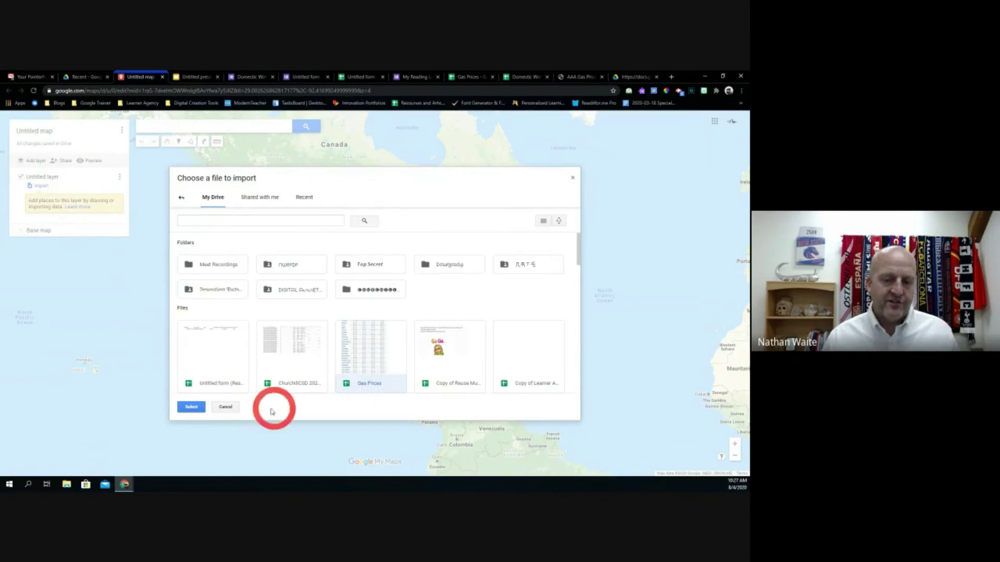
click(192, 408)
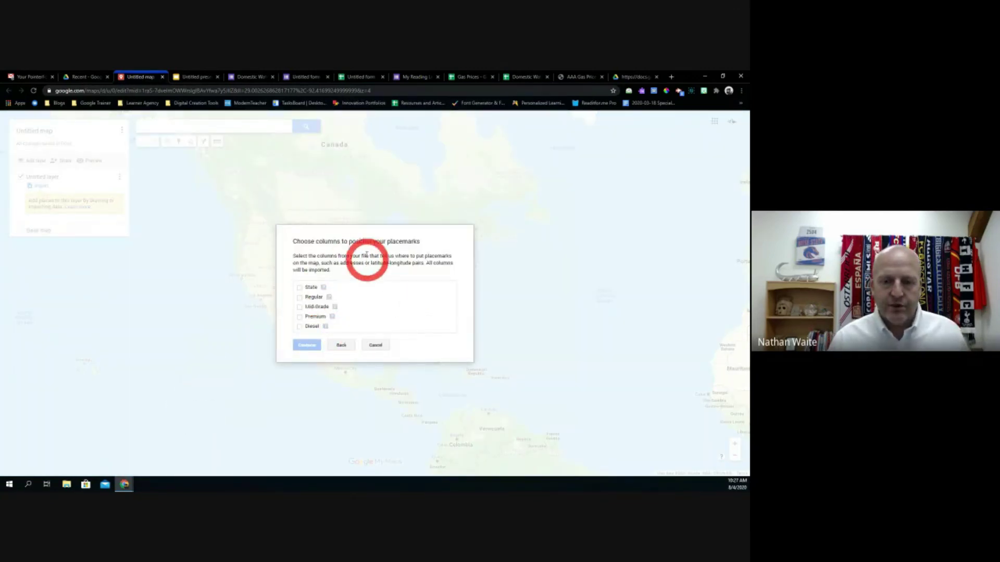
Position the imported placemarks by the State column and title the markers with the Regular column.
click(300, 288)
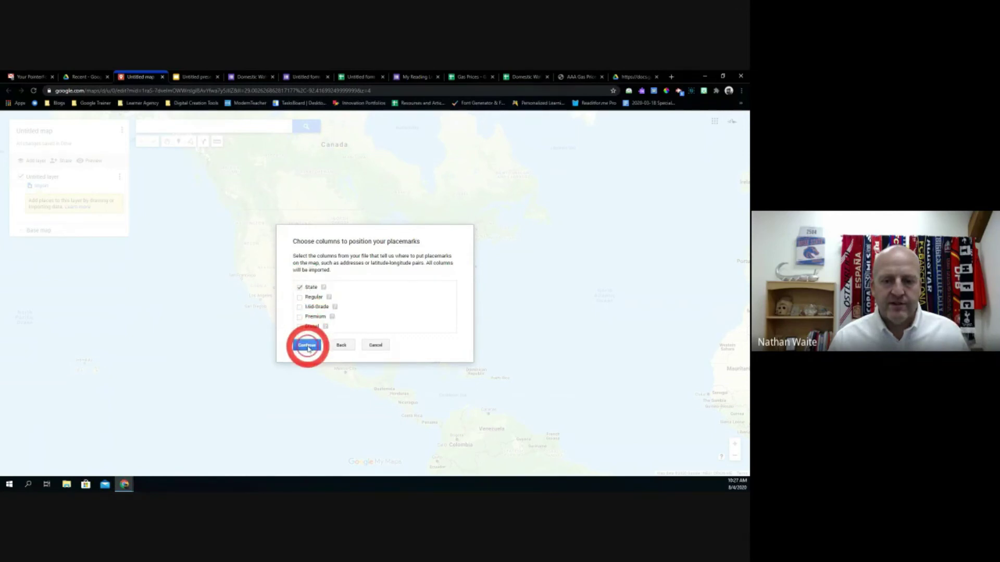
click(307, 346)
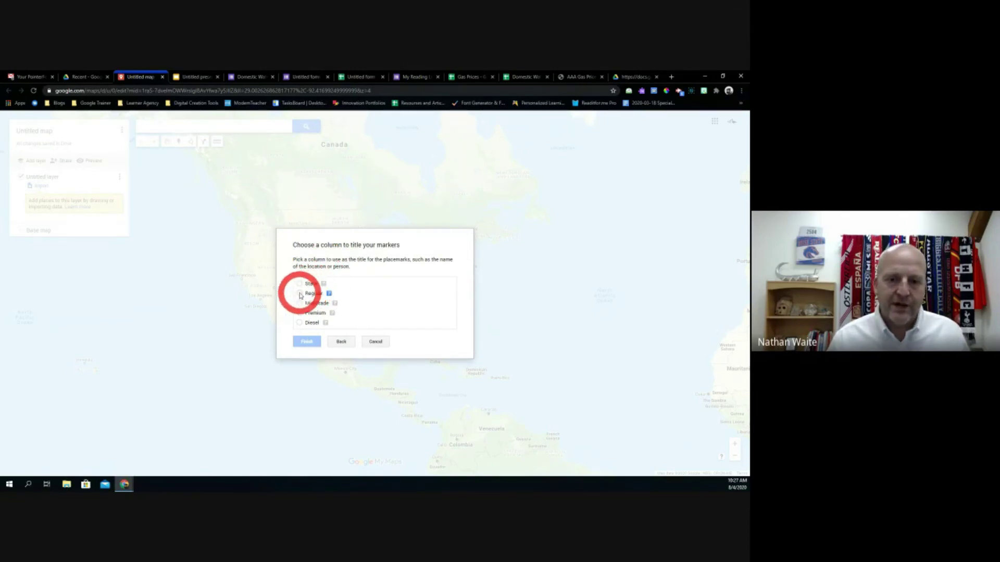
click(299, 293)
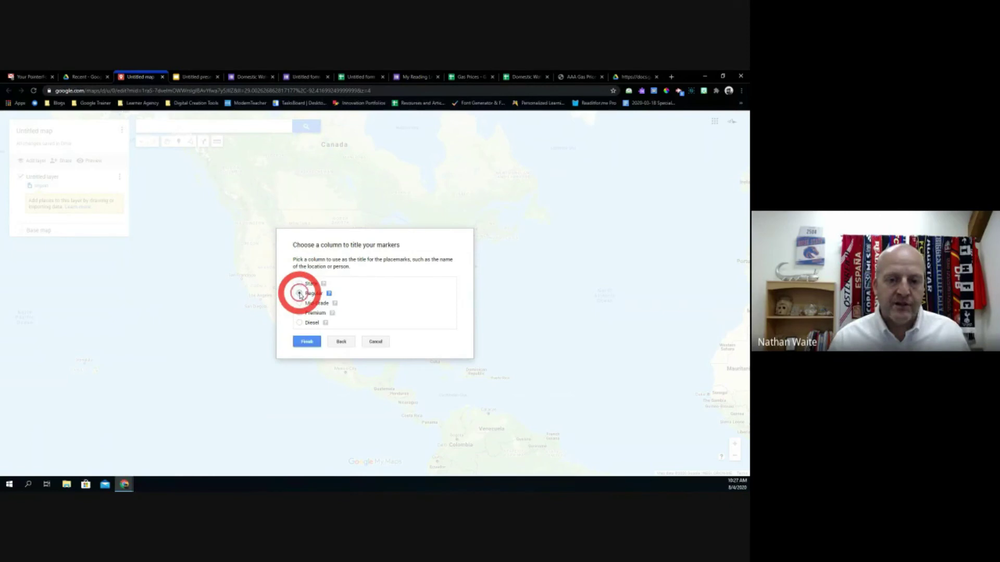
click(306, 342)
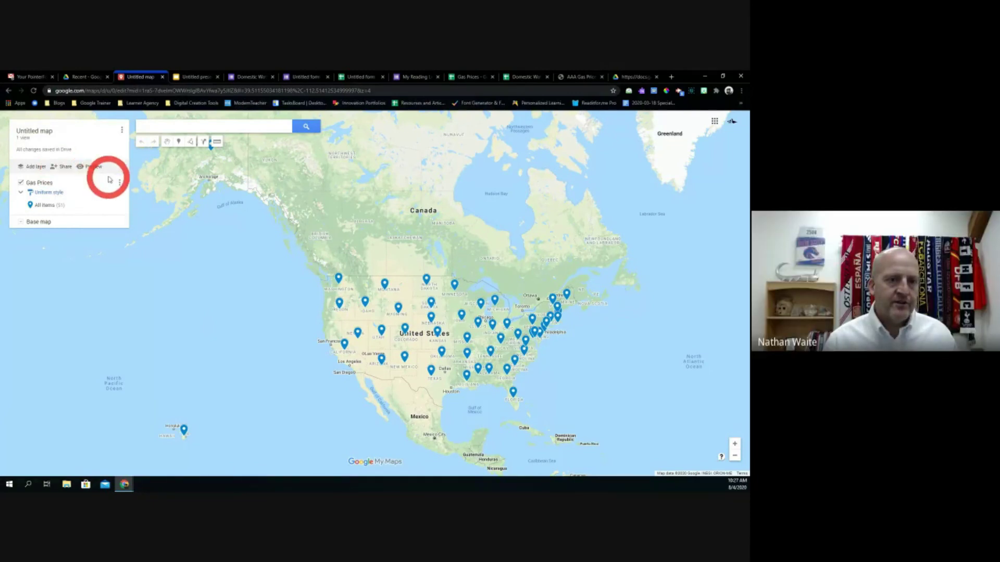
click(122, 135)
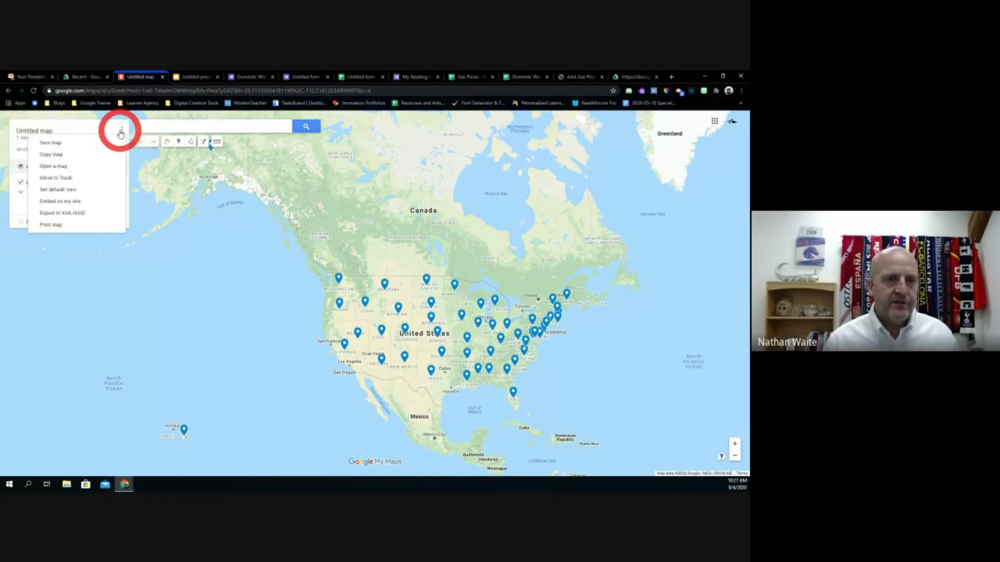
click(116, 133)
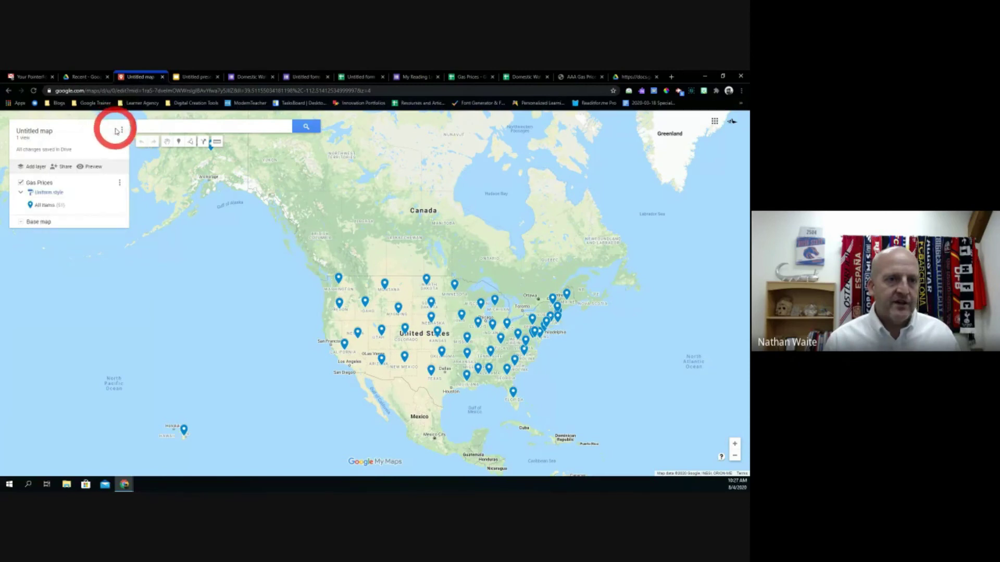
click(123, 133)
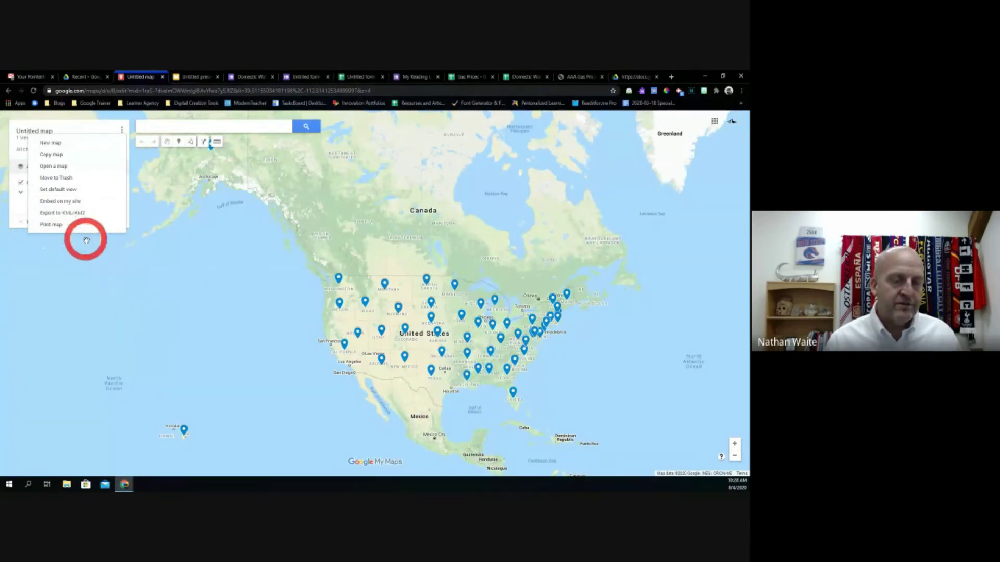
click(121, 265)
Open the Gas Prices layer's data table to examine the imported fuel prices by state, and close it.
click(120, 184)
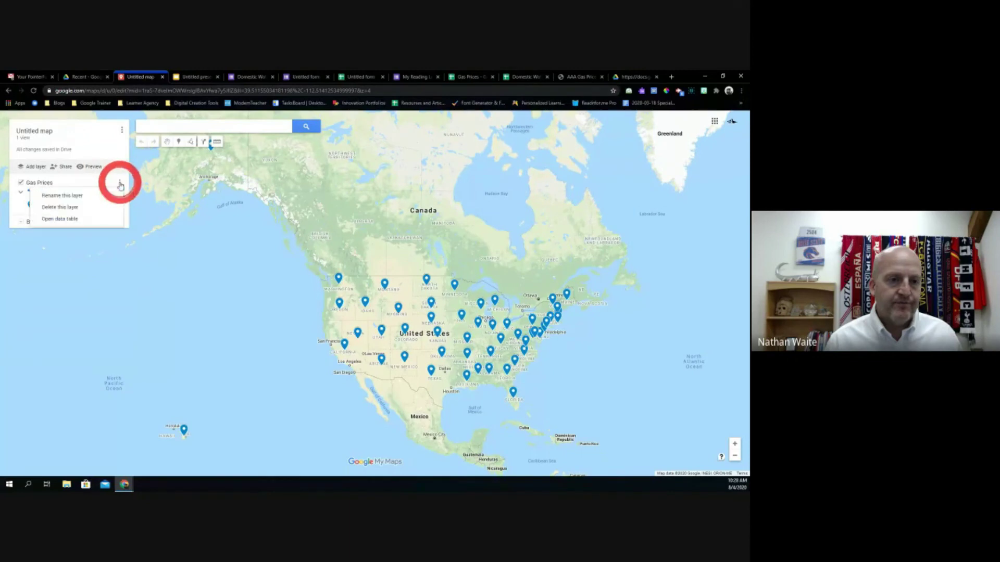
click(120, 265)
click(120, 184)
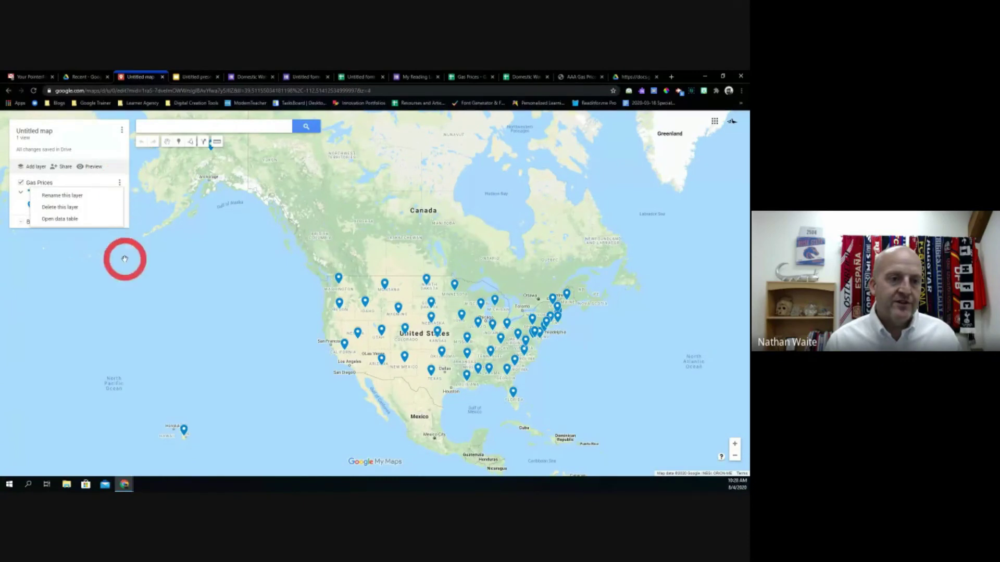
click(71, 225)
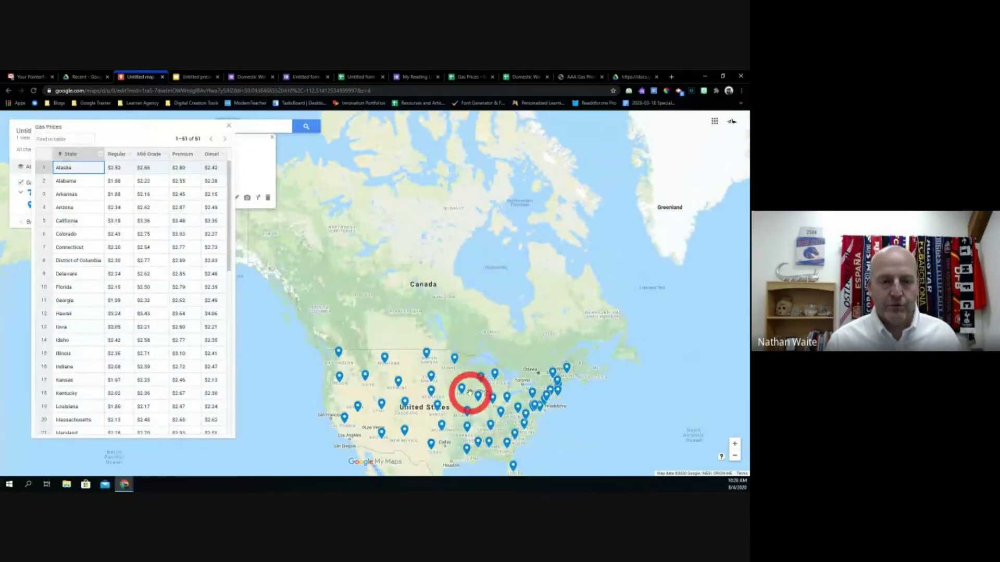
click(229, 126)
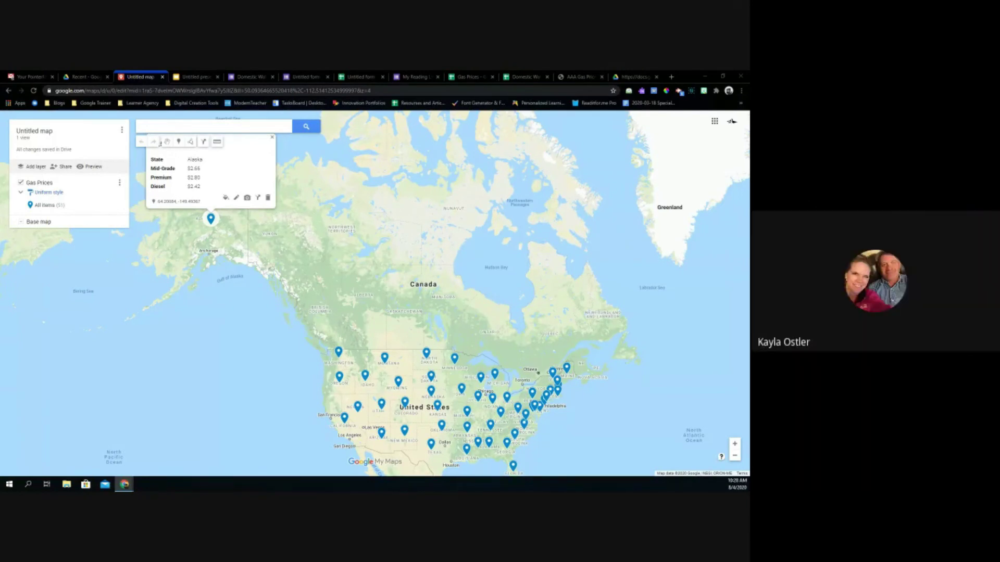
Switch to the Untitled form (Responses) spreadsheet and locate the Insert chart tool at different page zoom levels.
click(361, 77)
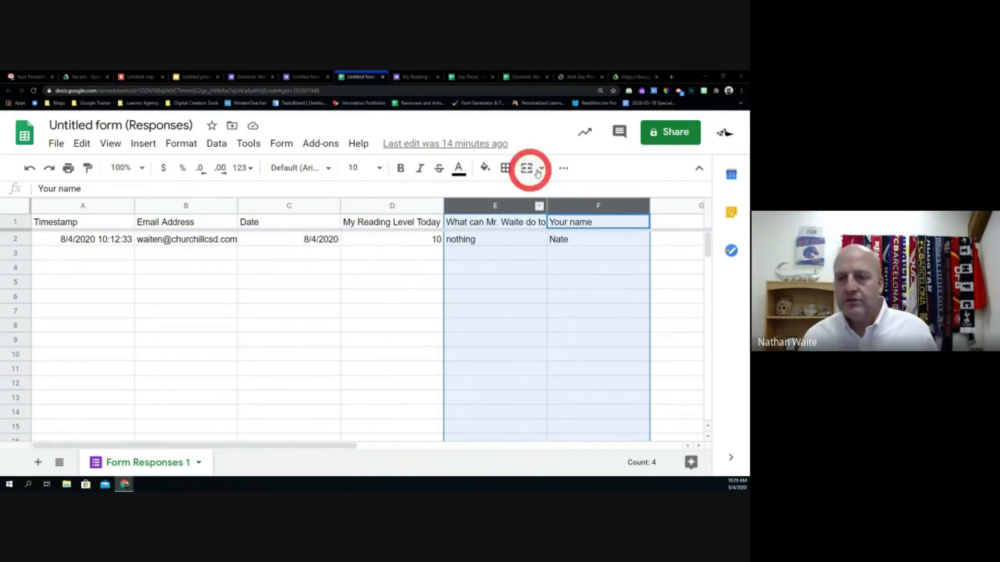
click(564, 169)
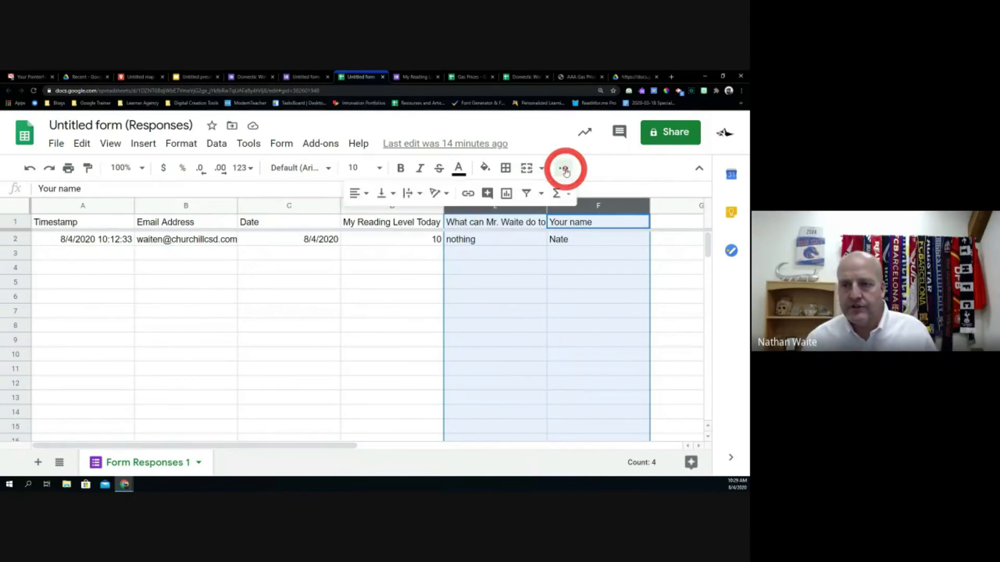
click(392, 269)
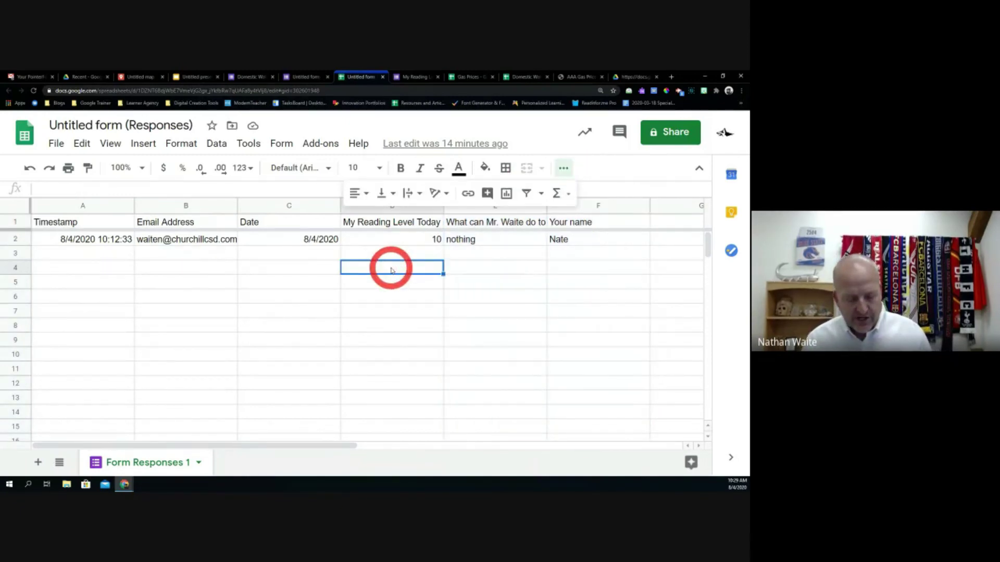
key(ctrl+minus)
key(ctrl+minus)
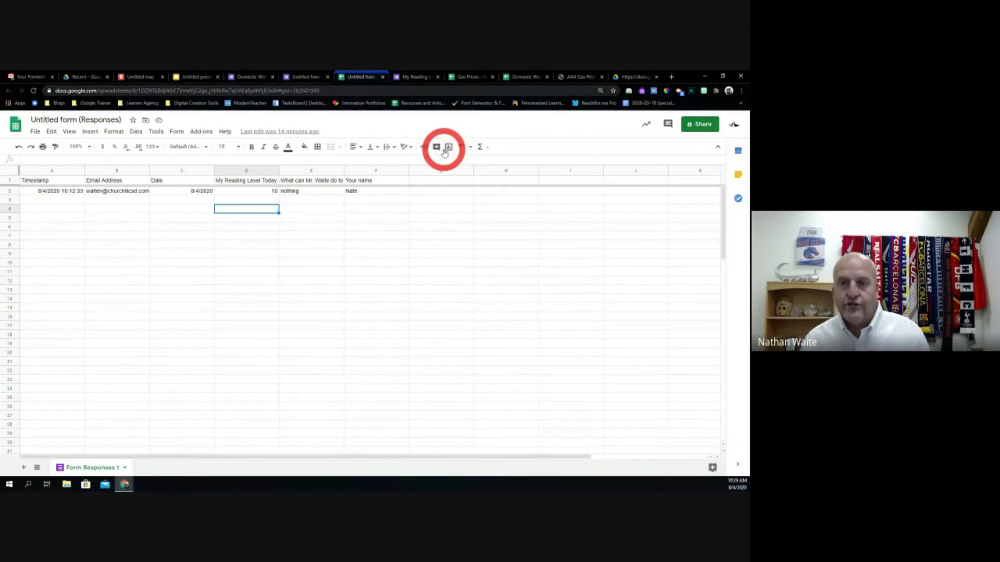
key(ctrl+plus)
key(ctrl+plus)
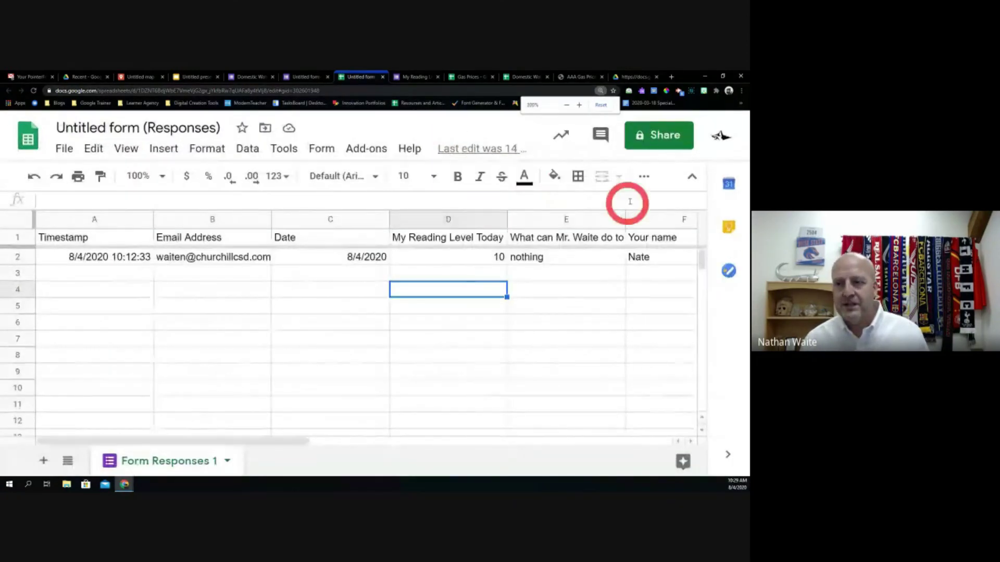
click(645, 177)
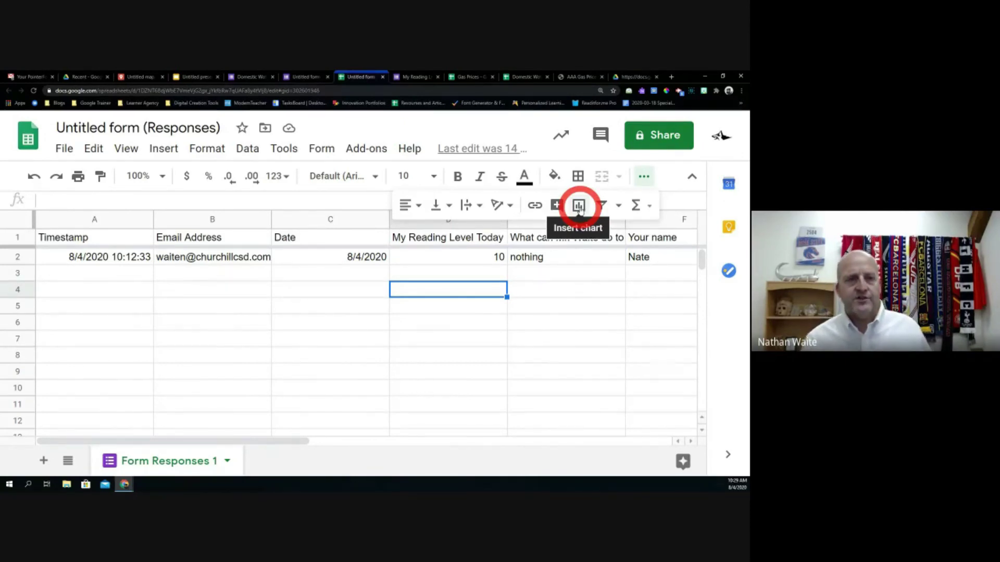
Return to the untitled presentation and delete the empty title and subtitle placeholders from the slide.
click(194, 78)
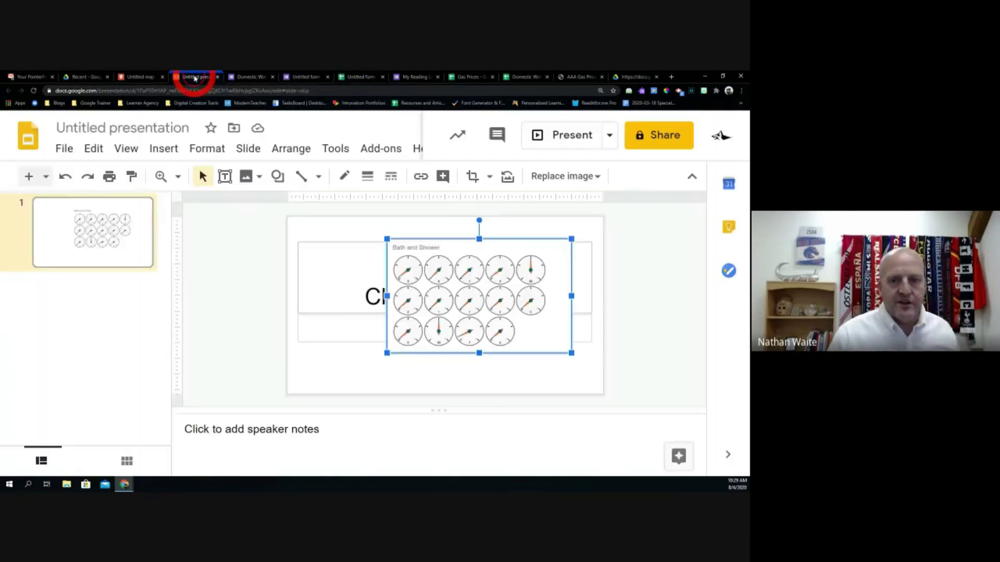
click(323, 241)
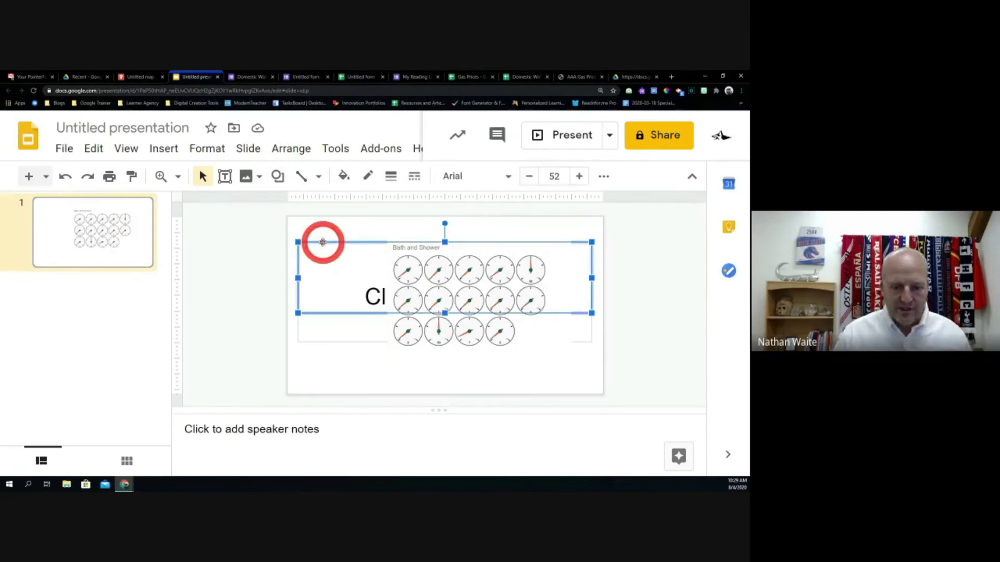
key(Delete)
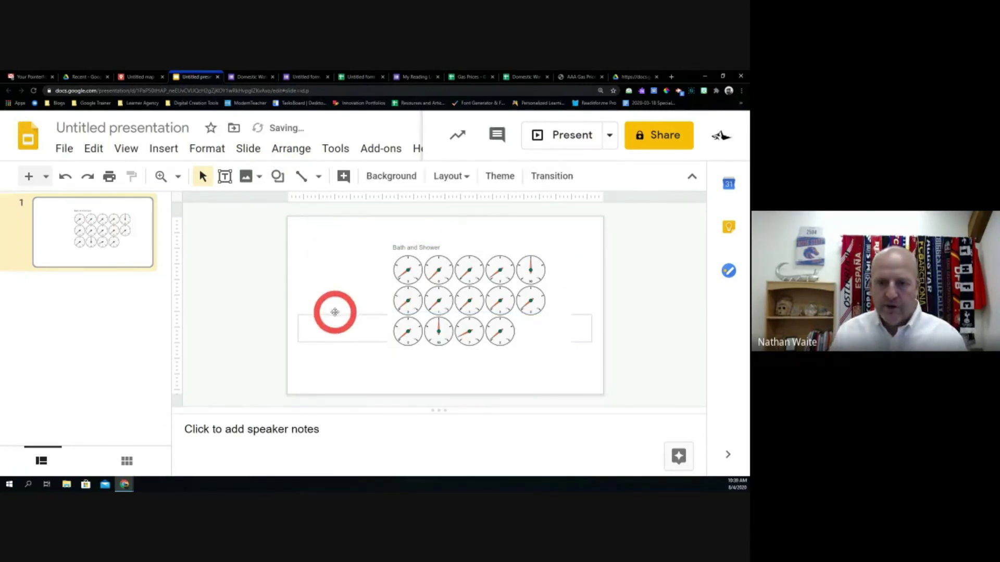
click(335, 314)
key(Delete)
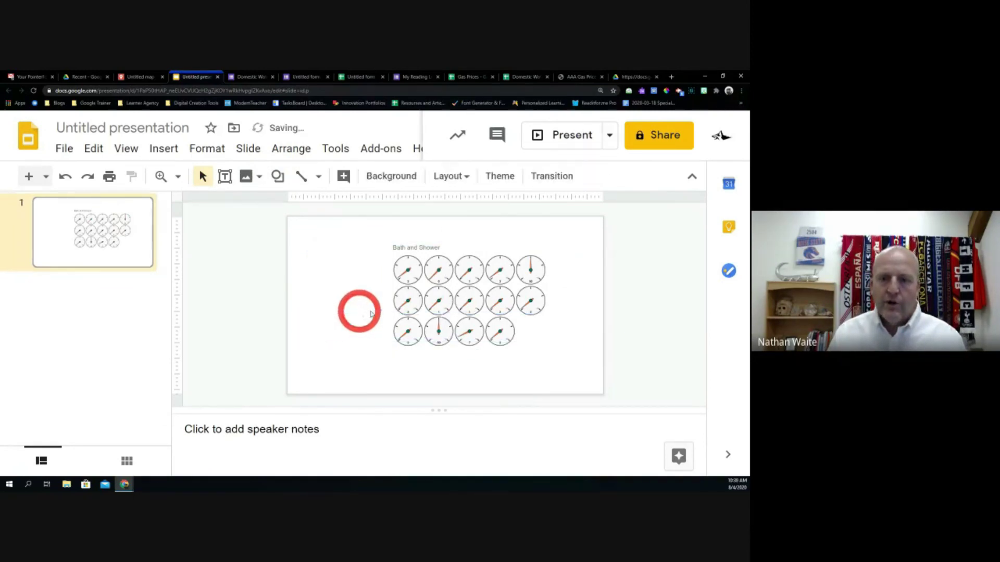
Enlarge the Bath and Shower gauge chart so it fills most of the slide.
click(436, 301)
drag(388, 239, 350, 235)
drag(399, 270, 381, 268)
drag(531, 360, 556, 376)
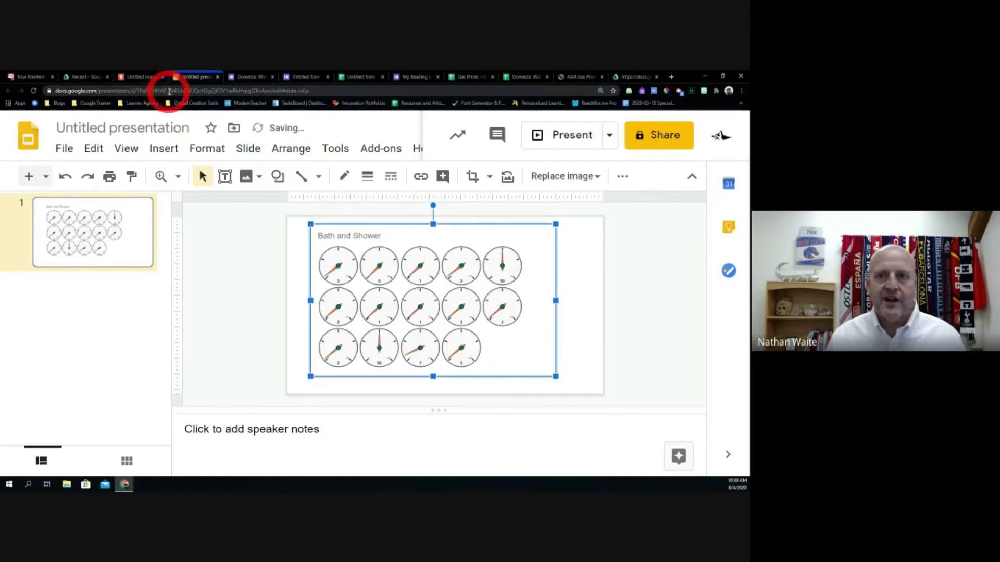